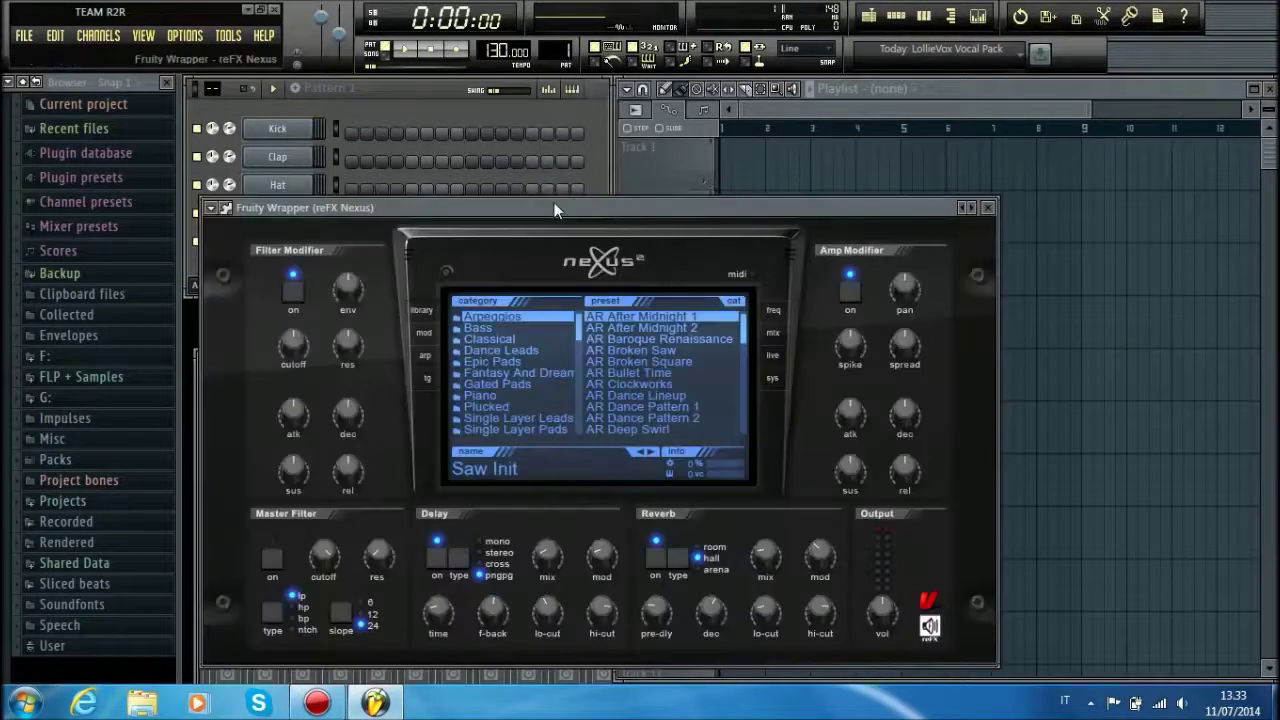
- Load the PN Ballad Grand Piano preset from the Piano category in Nexus and audition it with test notes
{"action": "left_click_drag", "start_coordinate": [560, 209], "coordinate": [626, 174]}
{"action": "left_click", "coordinate": [561, 362]}
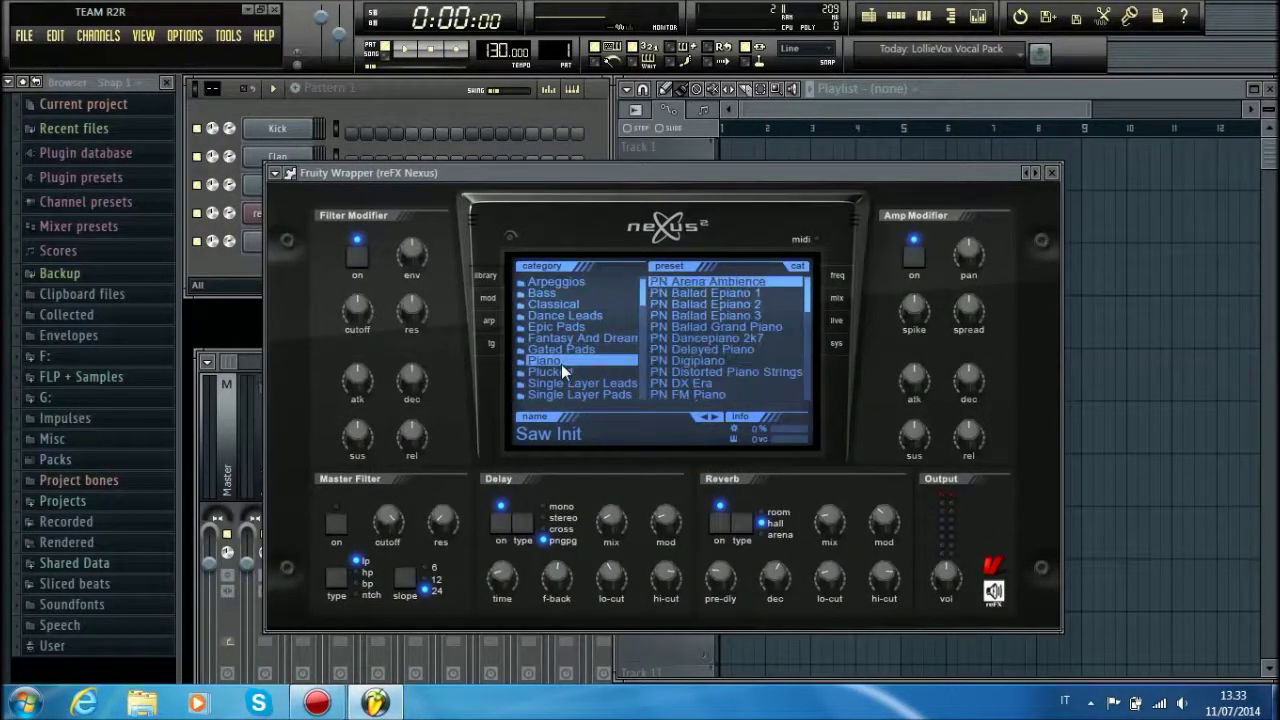
{"action": "left_click", "coordinate": [719, 324]}
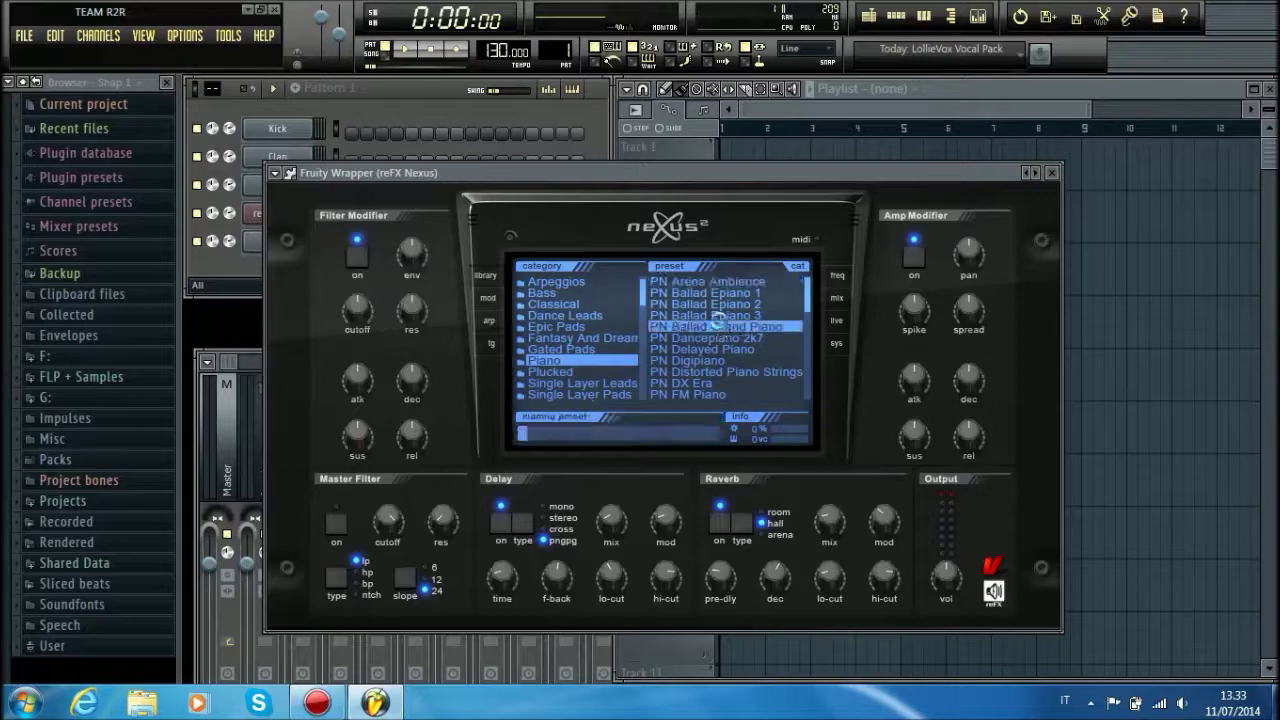
{"action": "key", "text": "z"}
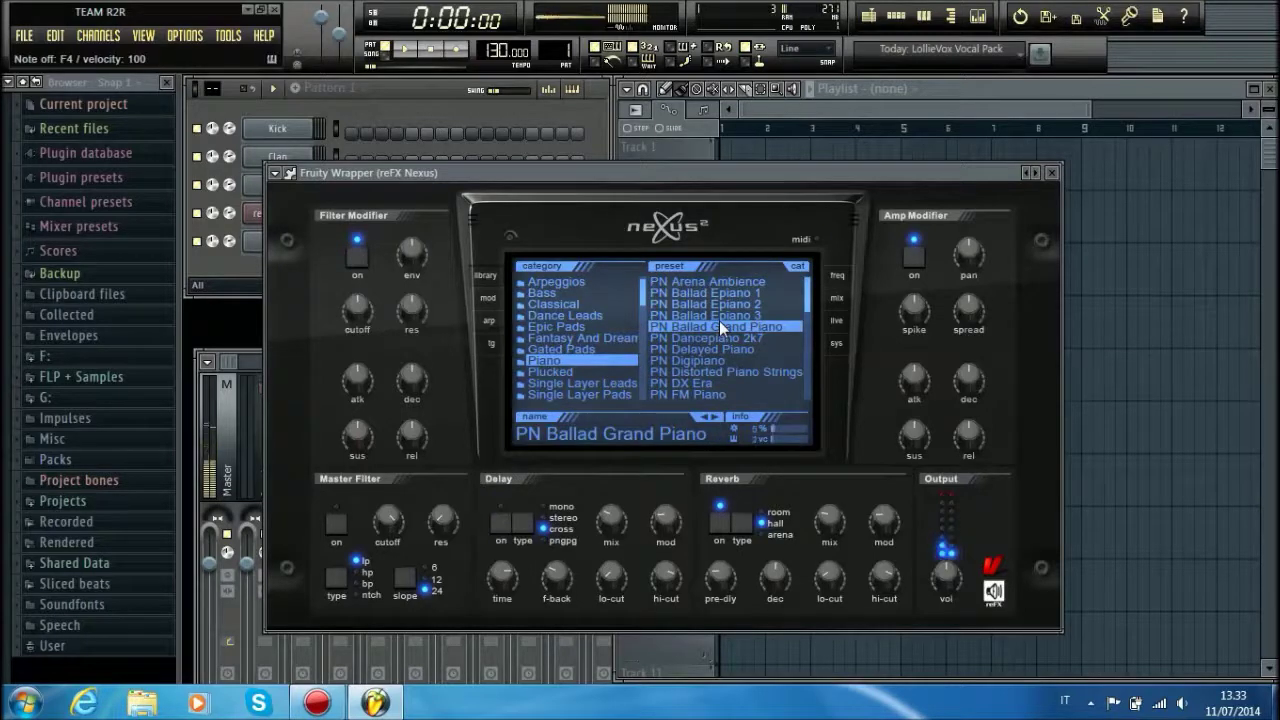
{"action": "key", "text": "z"}
{"action": "left_click_drag", "start_coordinate": [672, 183], "coordinate": [774, 187]}
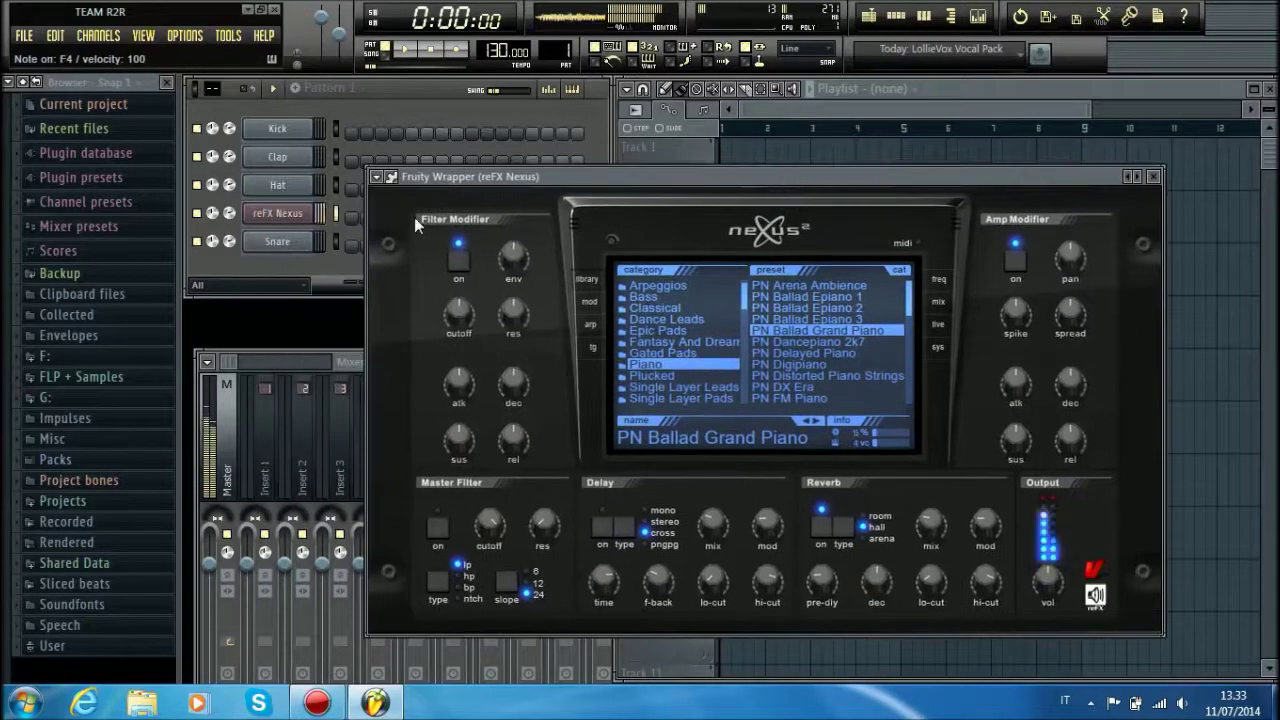
- Clone the reFX Nexus channel and load the PN Pop Keys piano preset in the clone
{"action": "right_click", "coordinate": [292, 218]}
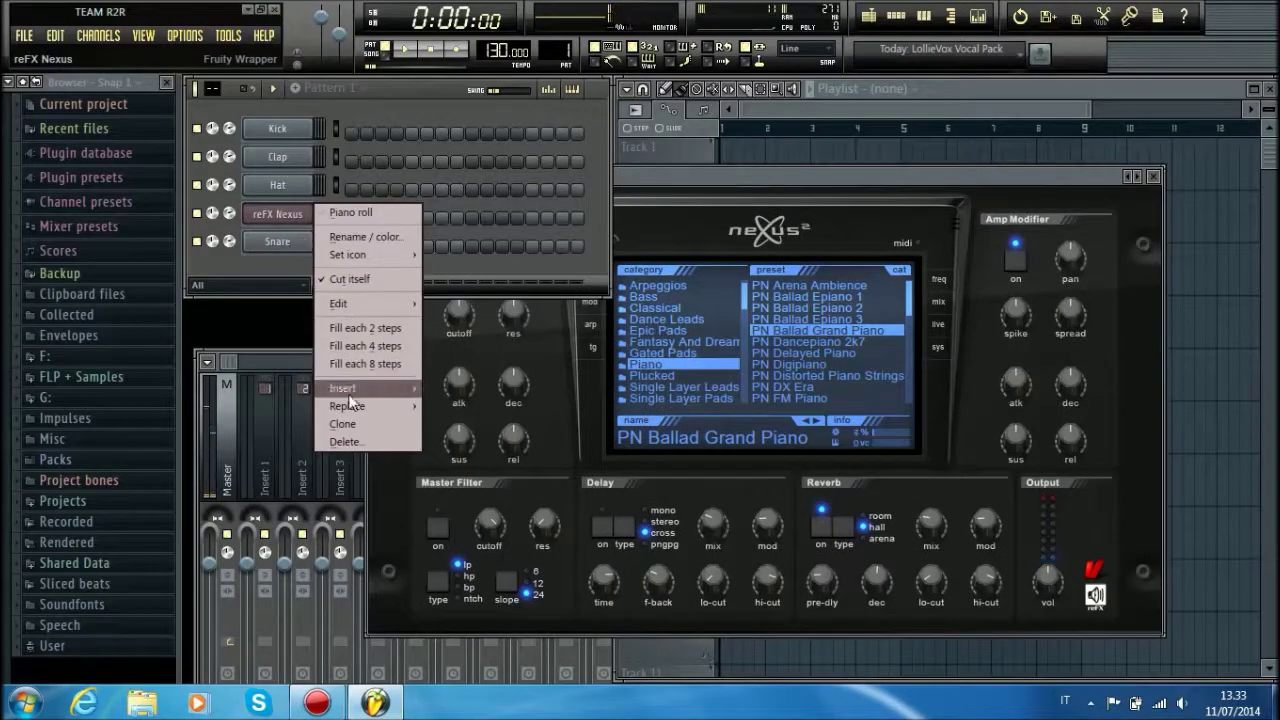
{"action": "left_click", "coordinate": [345, 425]}
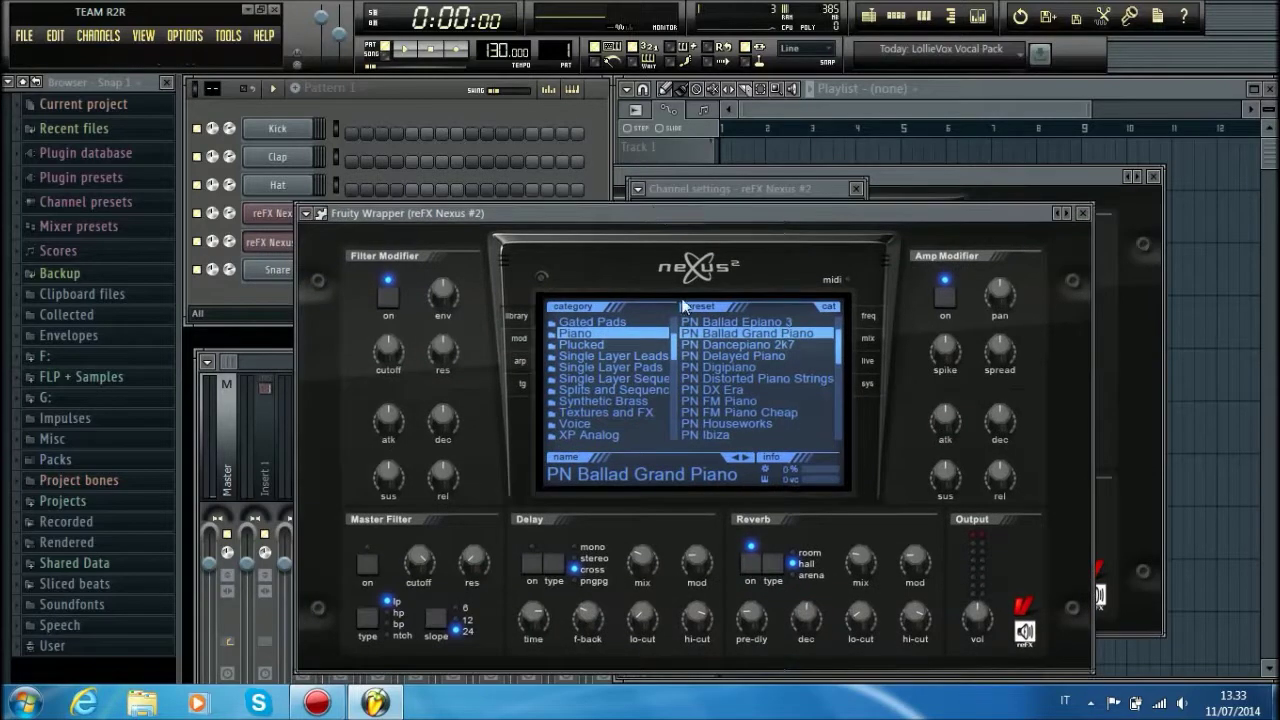
{"action": "scroll", "coordinate": [755, 392], "scroll_direction": "up", "scroll_amount": 3}
{"action": "scroll", "coordinate": [755, 392], "scroll_direction": "down", "scroll_amount": 10}
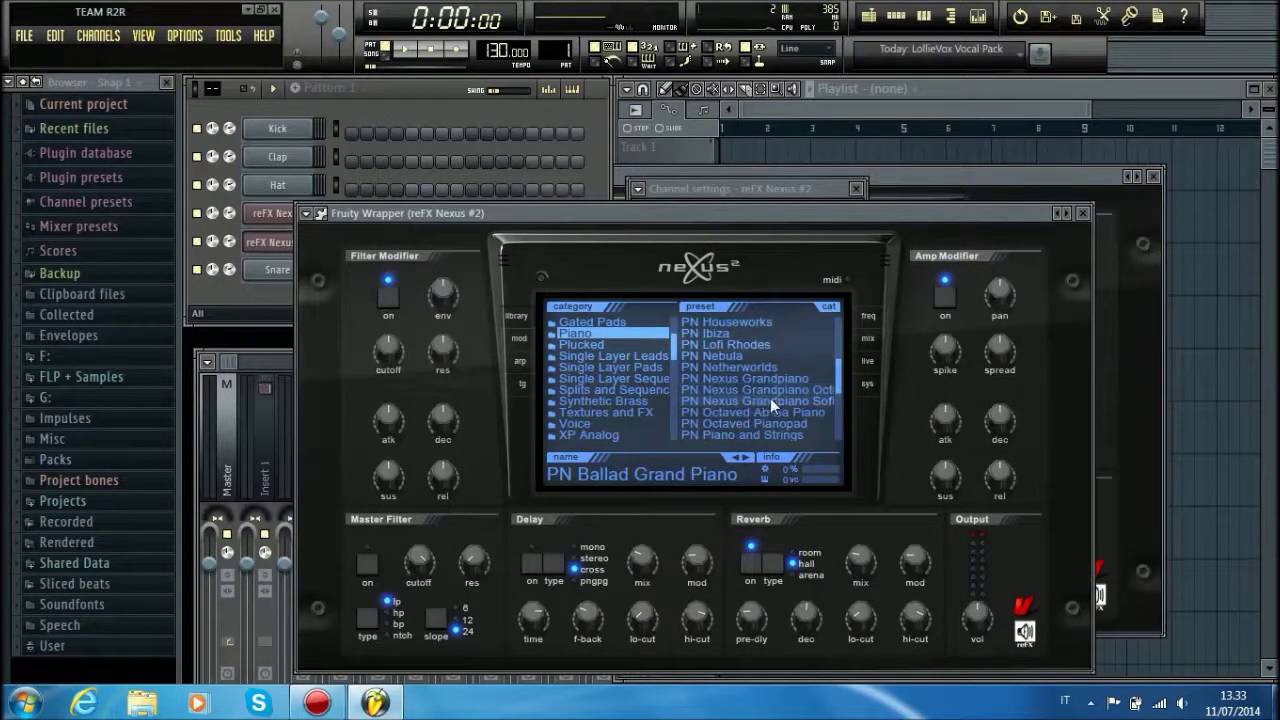
{"action": "scroll", "coordinate": [768, 400], "scroll_direction": "down", "scroll_amount": 3}
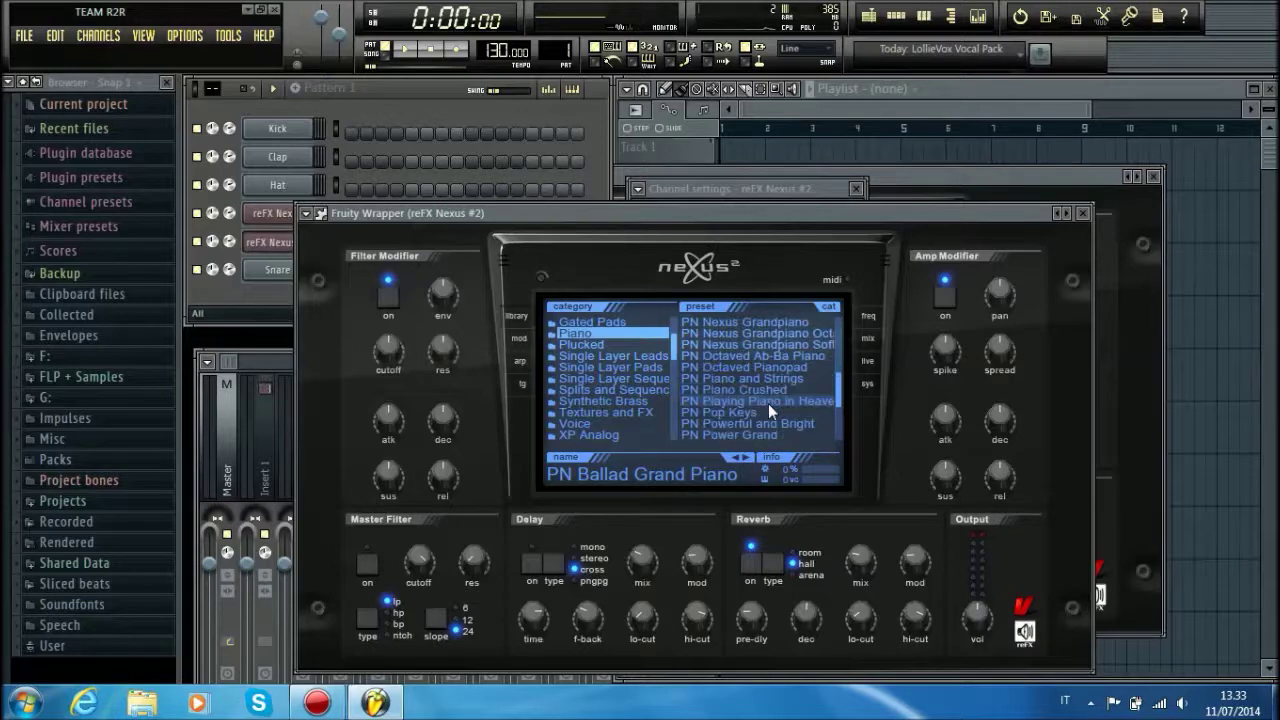
{"action": "left_click", "coordinate": [765, 345]}
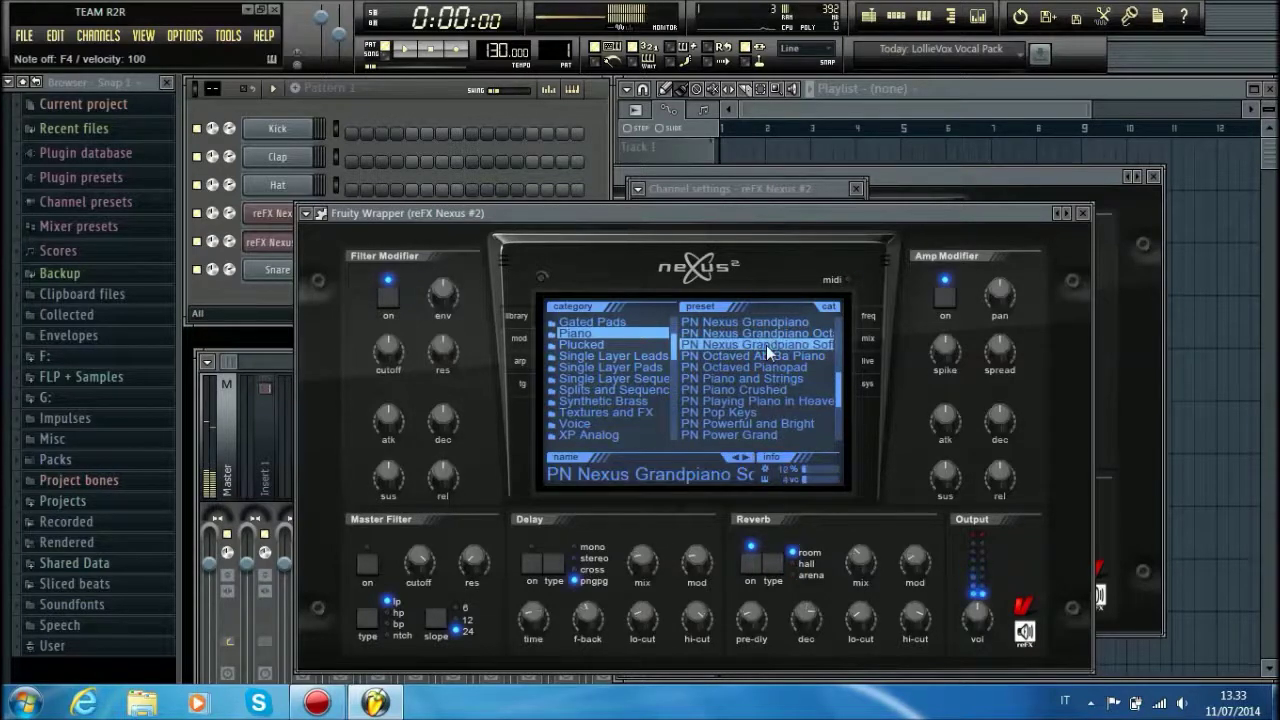
{"action": "scroll", "coordinate": [764, 355], "scroll_direction": "down", "scroll_amount": 1}
{"action": "left_click", "coordinate": [757, 387]}
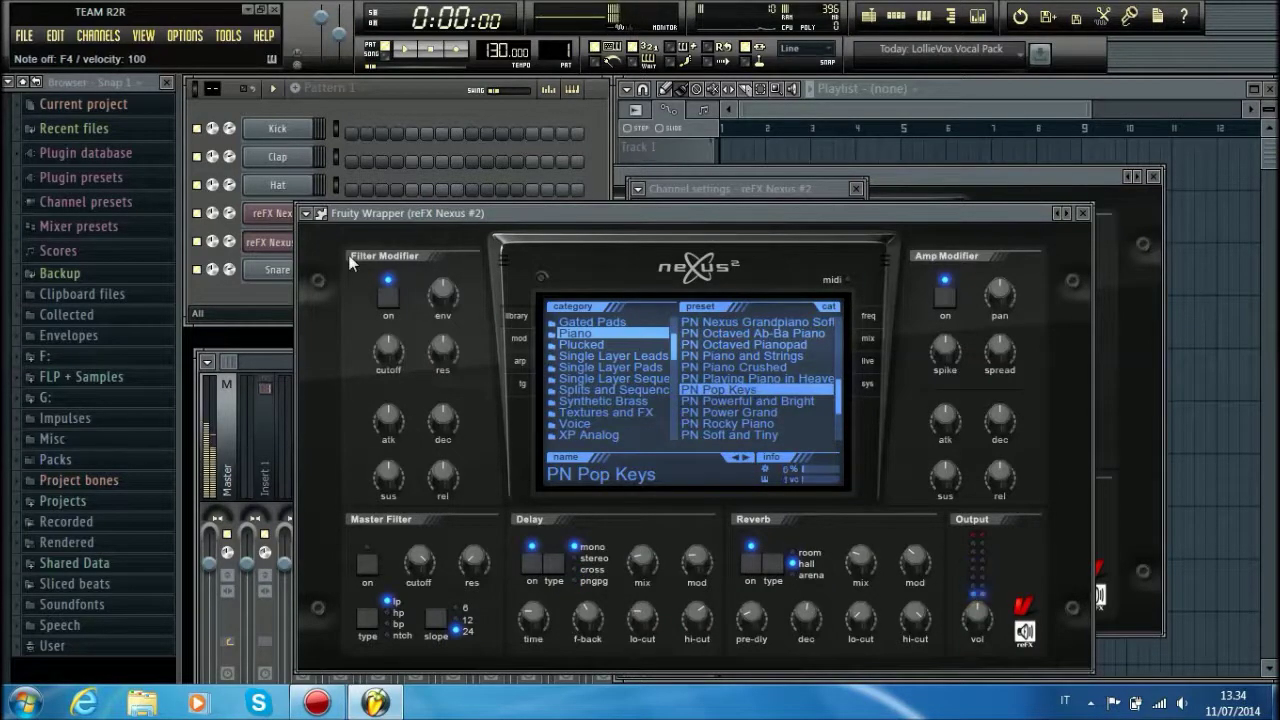
- Check the mix, modulation and arpeggiator settings of the cloned Nexus while playing test notes
{"action": "left_click", "coordinate": [868, 338]}
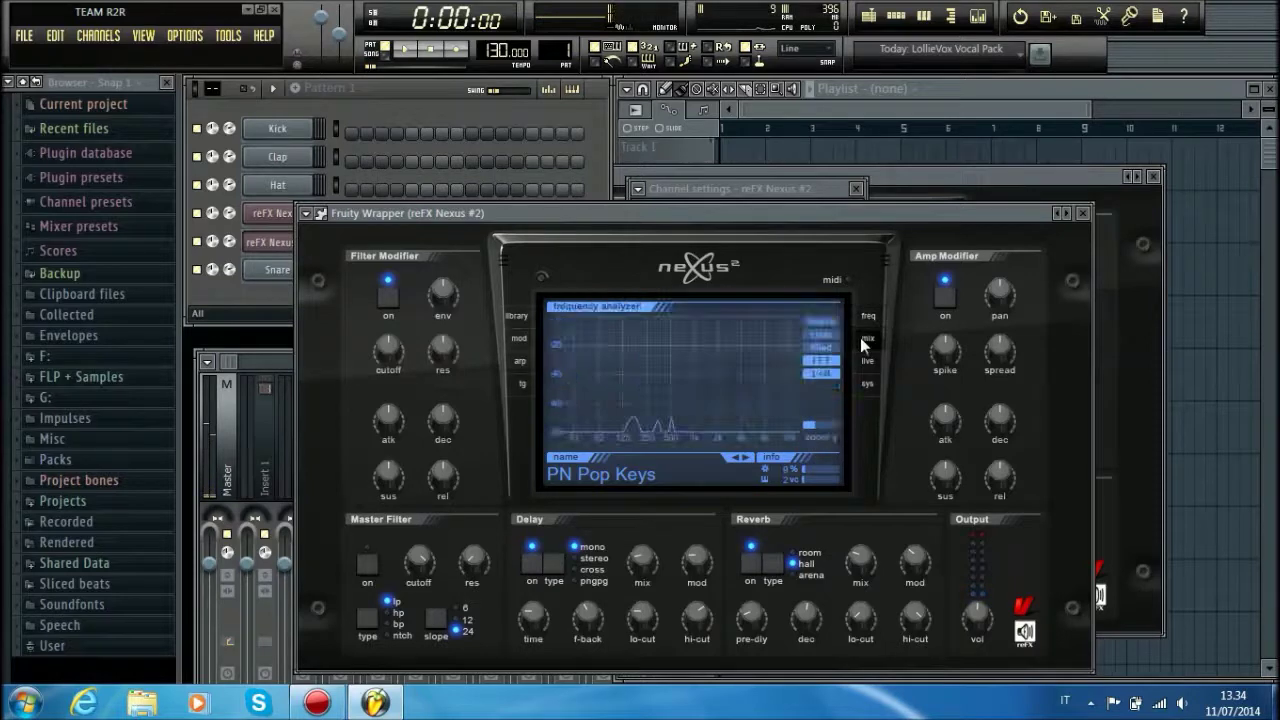
{"action": "left_click", "coordinate": [517, 338]}
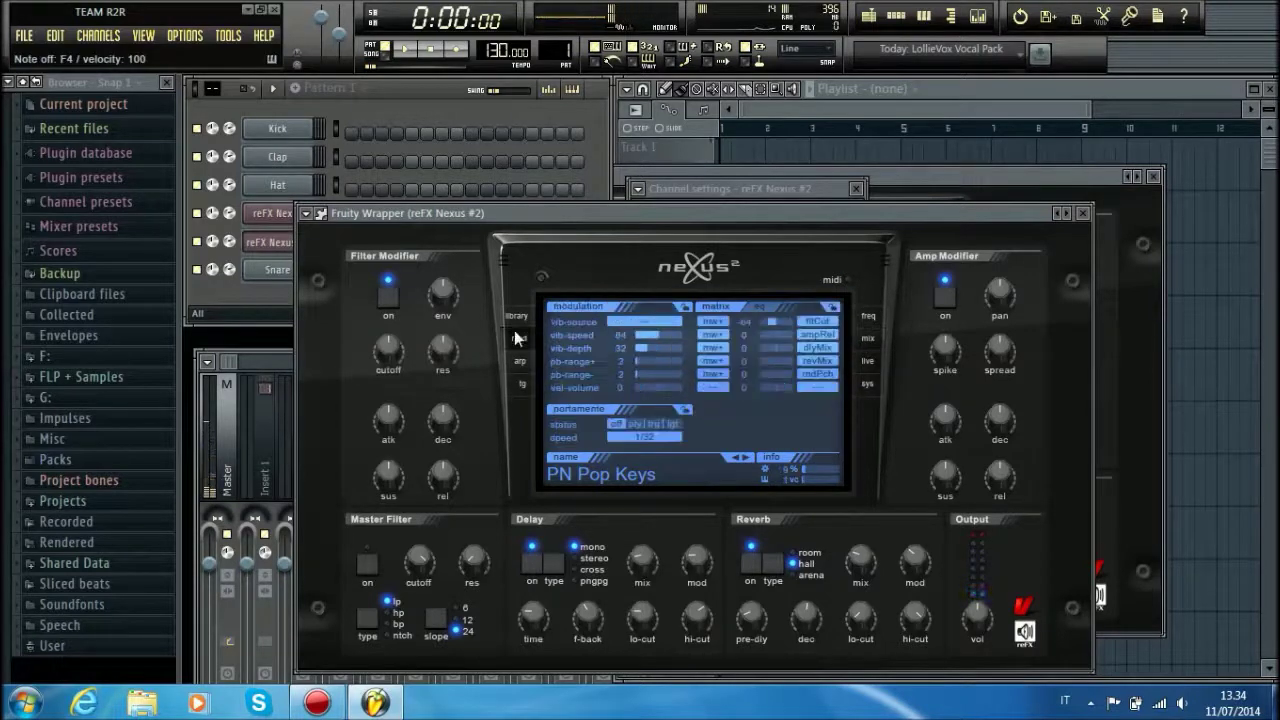
{"action": "left_click", "coordinate": [530, 362]}
{"action": "key", "text": "v"}
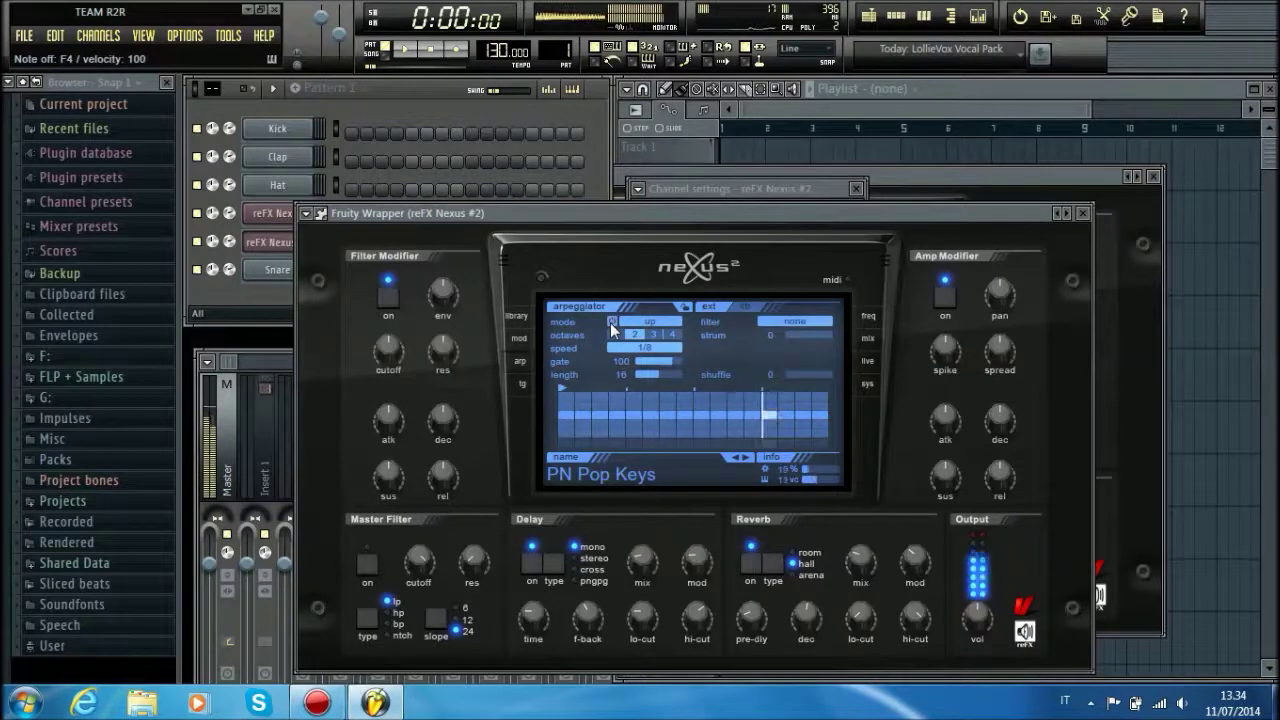
{"action": "key", "text": "z"}
{"action": "key", "text": "c"}
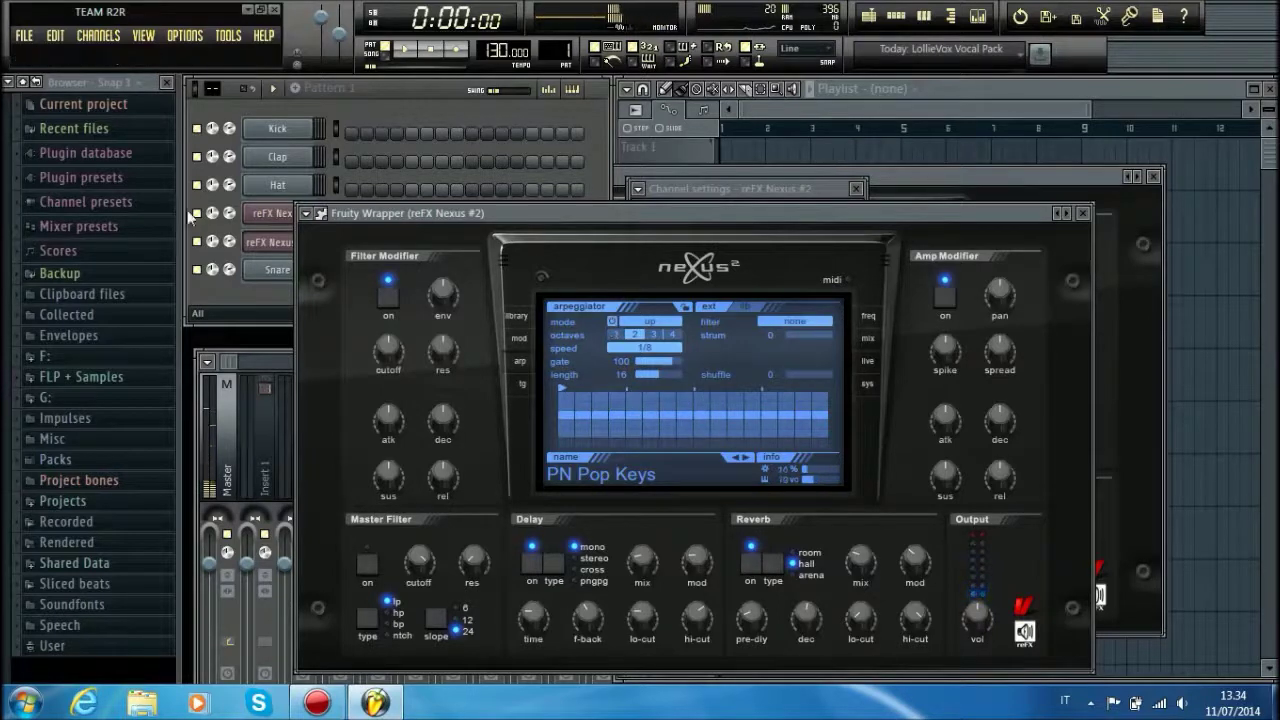
- Insert a Layer channel above the Snare channel and move its settings window clear of the channel list
{"action": "right_click", "coordinate": [270, 271]}
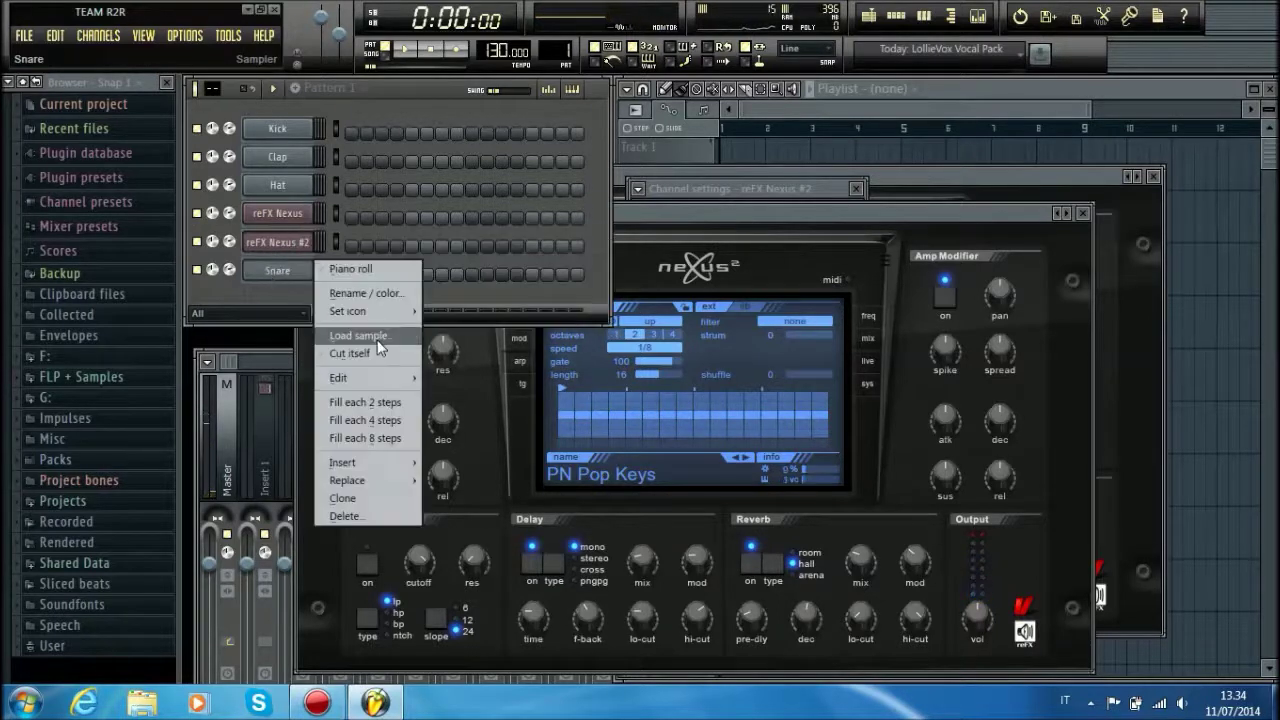
{"action": "mouse_move", "coordinate": [371, 462]}
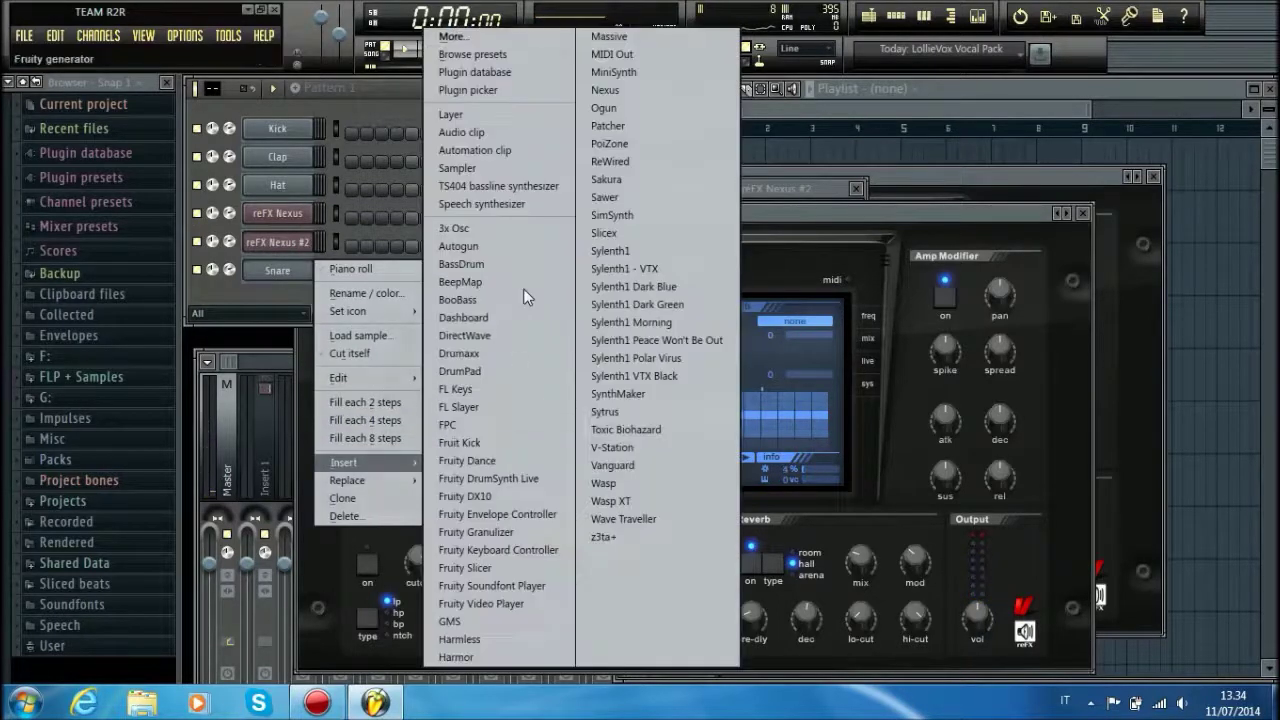
{"action": "left_click", "coordinate": [446, 117]}
{"action": "left_click_drag", "start_coordinate": [701, 180], "coordinate": [757, 172]}
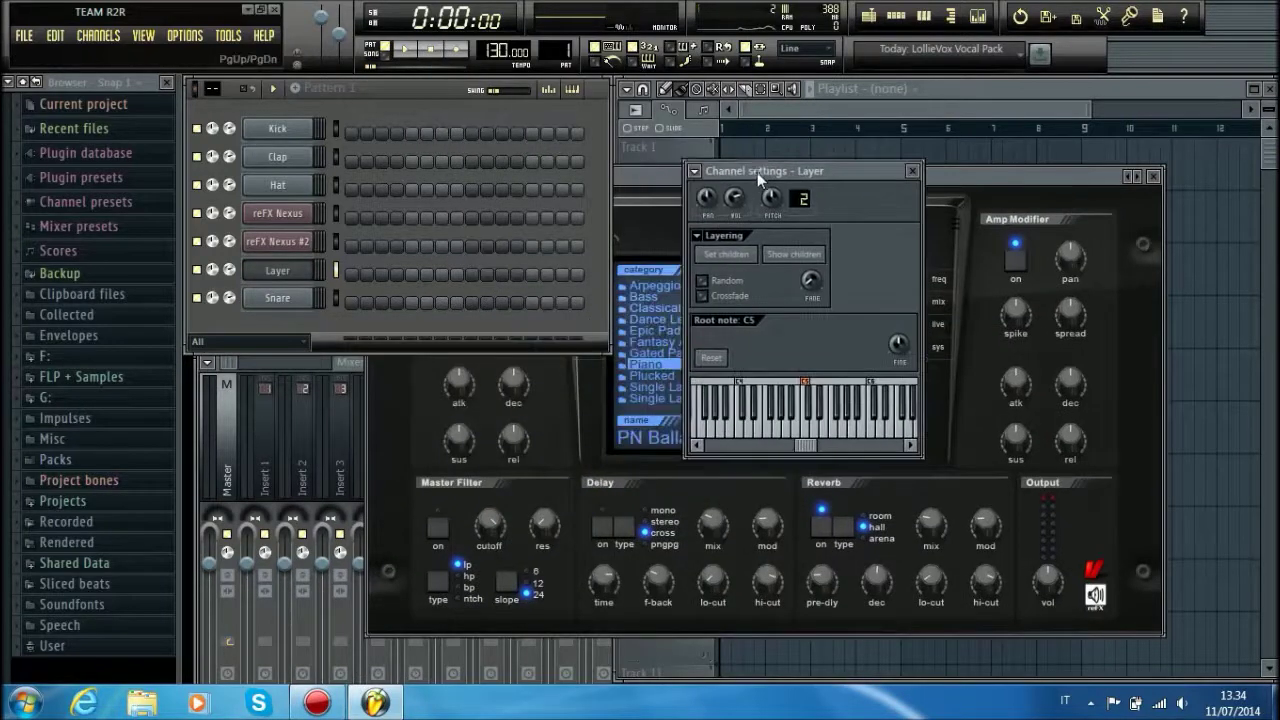
- Set reFX Nexus and reFX Nexus #2 as the Layer's children and audition the layered sound with test notes
{"action": "left_click", "coordinate": [337, 241]}
{"action": "left_click", "coordinate": [335, 212]}
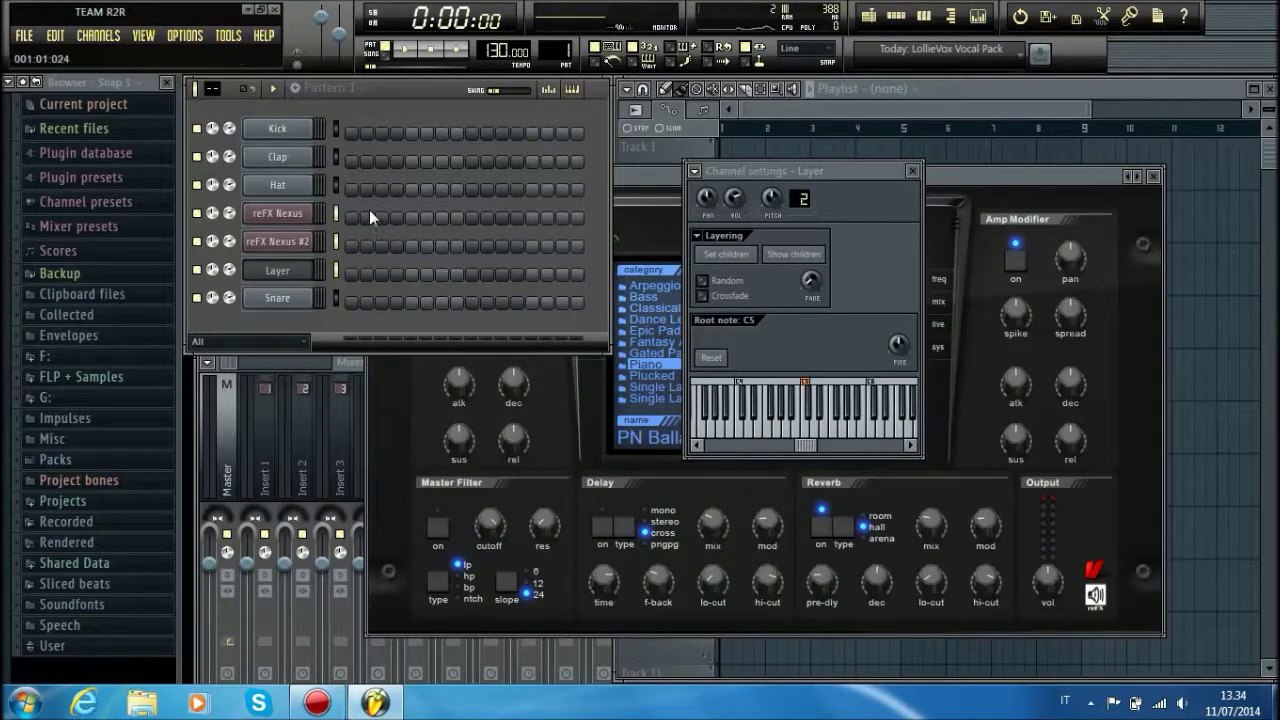
{"action": "left_click", "coordinate": [734, 256]}
{"action": "left_click", "coordinate": [273, 276]}
{"action": "left_click", "coordinate": [273, 276]}
{"action": "key", "text": "v"}
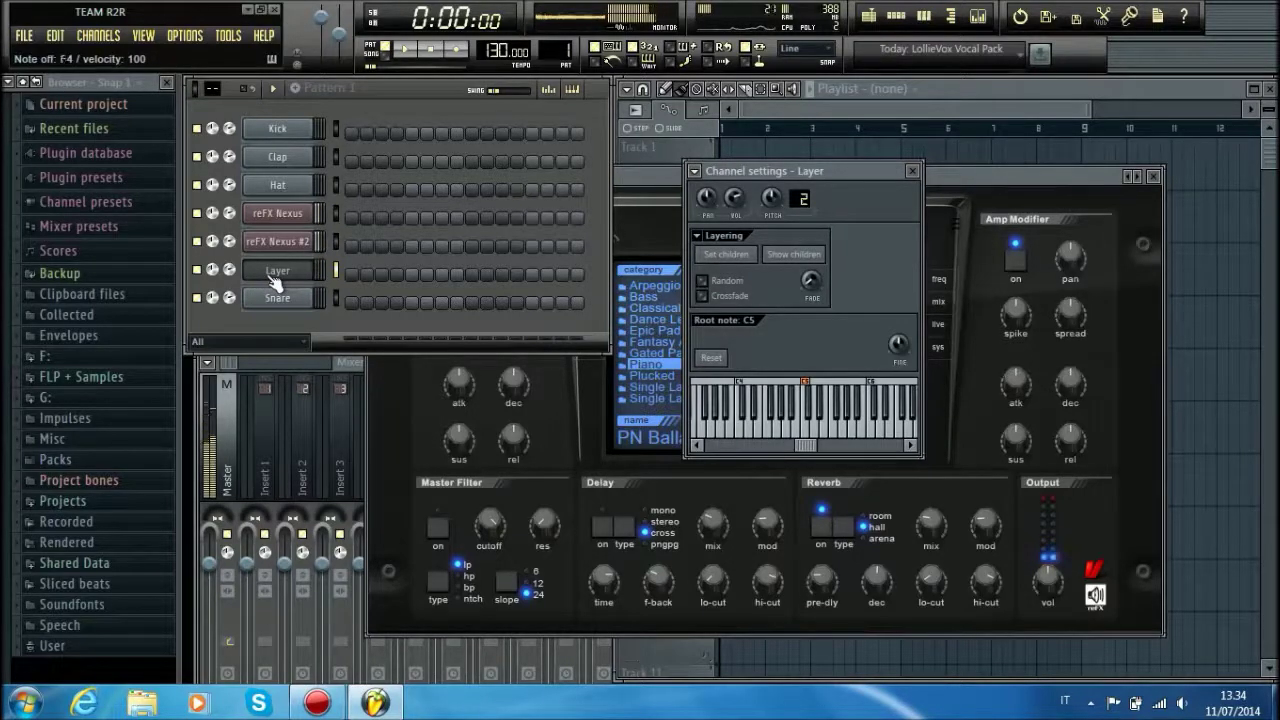
{"action": "key", "text": "b"}
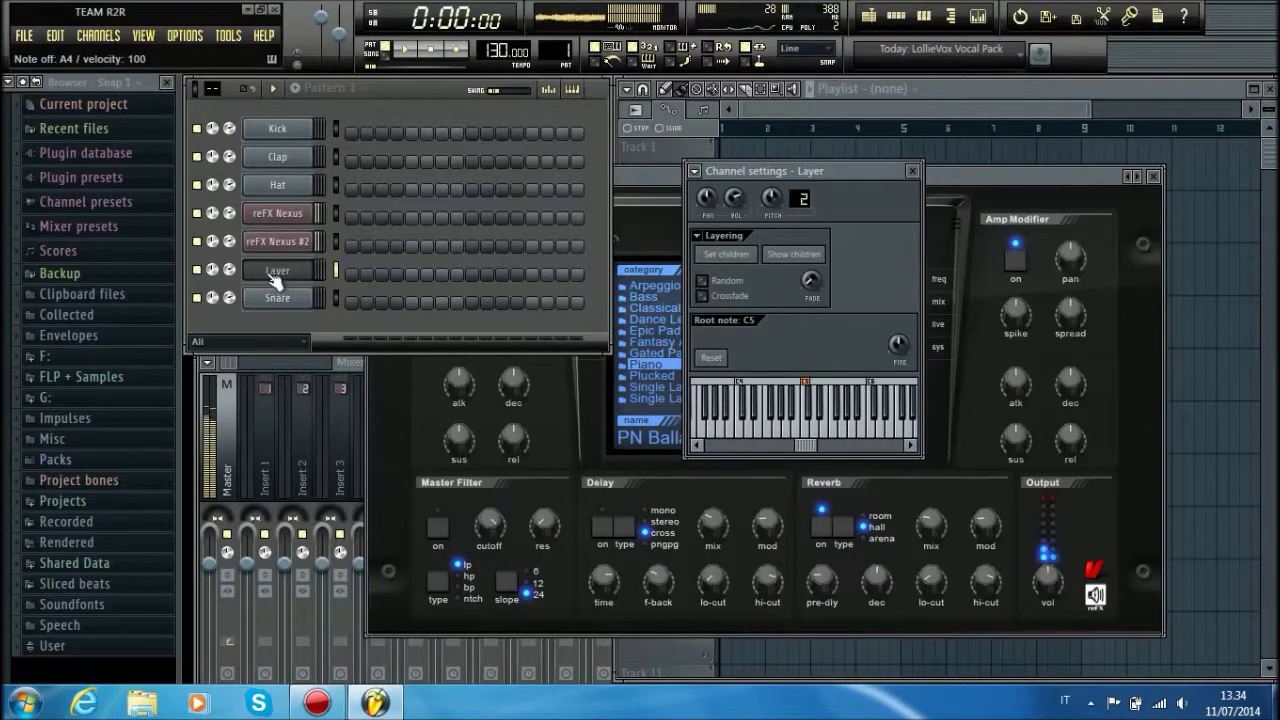
- Draw one-bar notes F4, G4, A4 and E4 across bars 1 to 4 in the Layer's piano roll and play them back
{"action": "right_click", "coordinate": [287, 276]}
{"action": "left_click", "coordinate": [330, 265]}
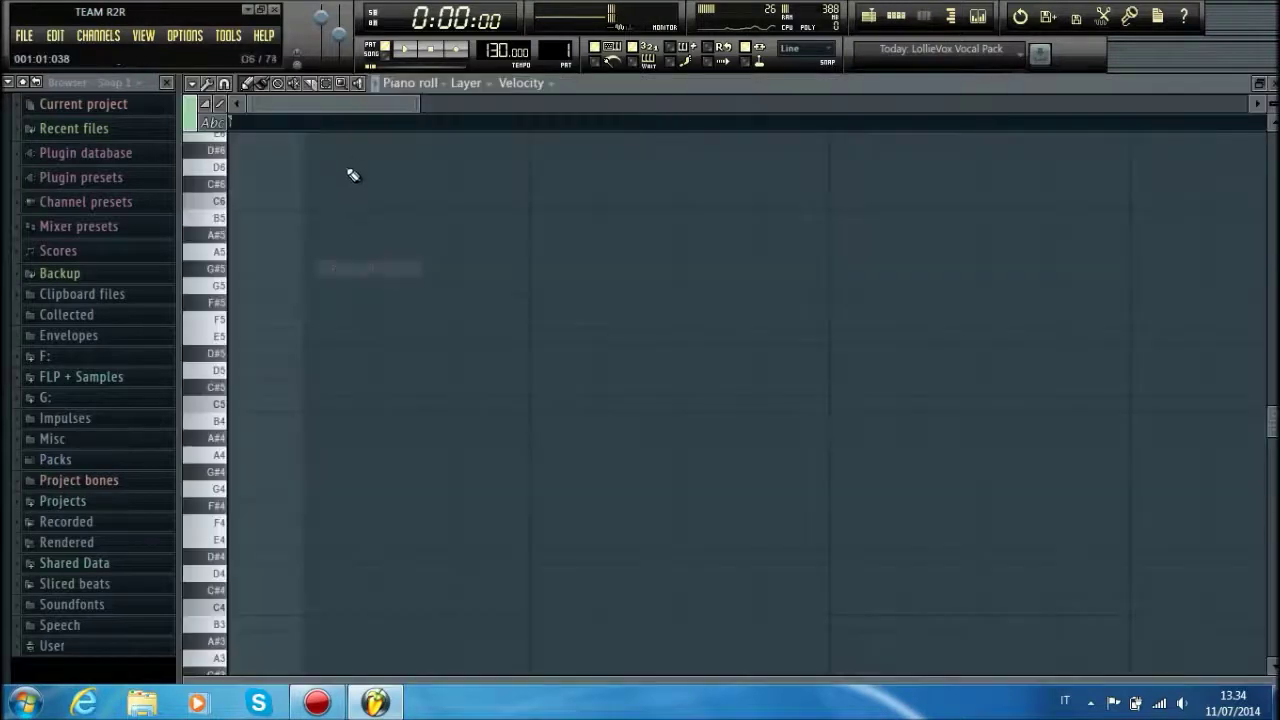
{"action": "left_click_drag", "start_coordinate": [258, 437], "coordinate": [428, 545]}
{"action": "left_click", "coordinate": [438, 489]}
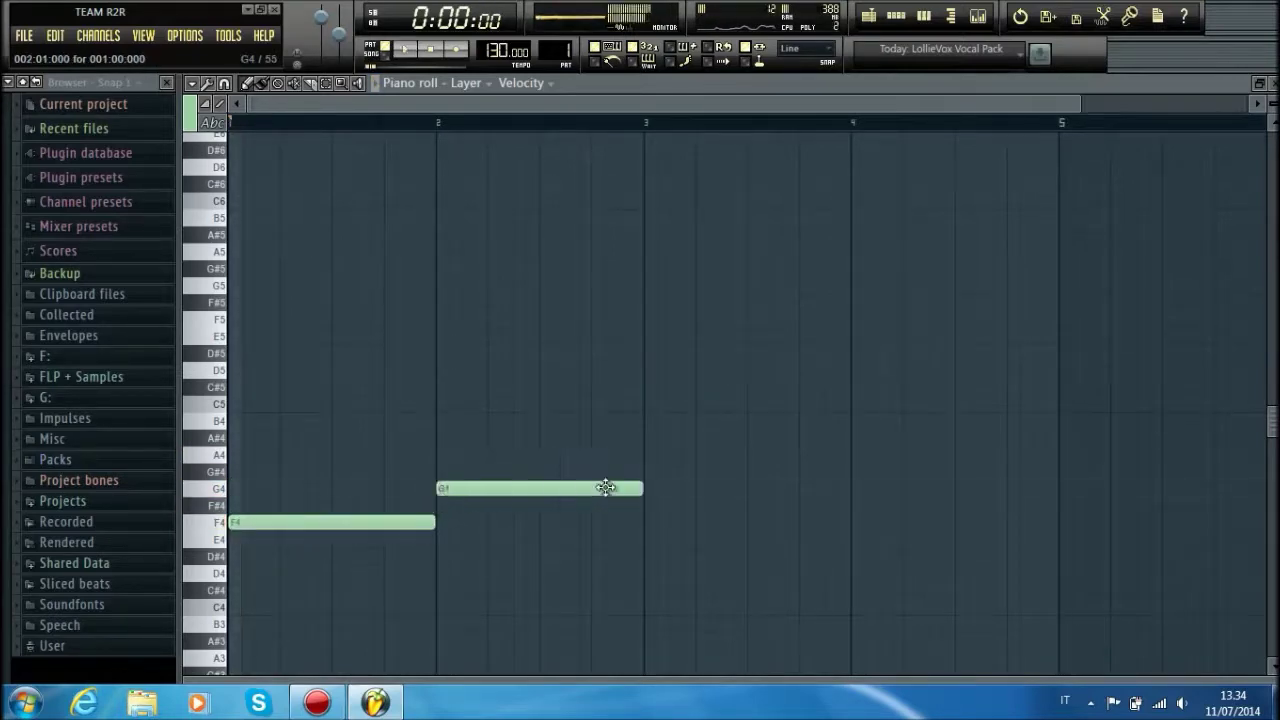
{"action": "left_click", "coordinate": [646, 455]}
{"action": "left_click_drag", "start_coordinate": [855, 578], "coordinate": [859, 540]}
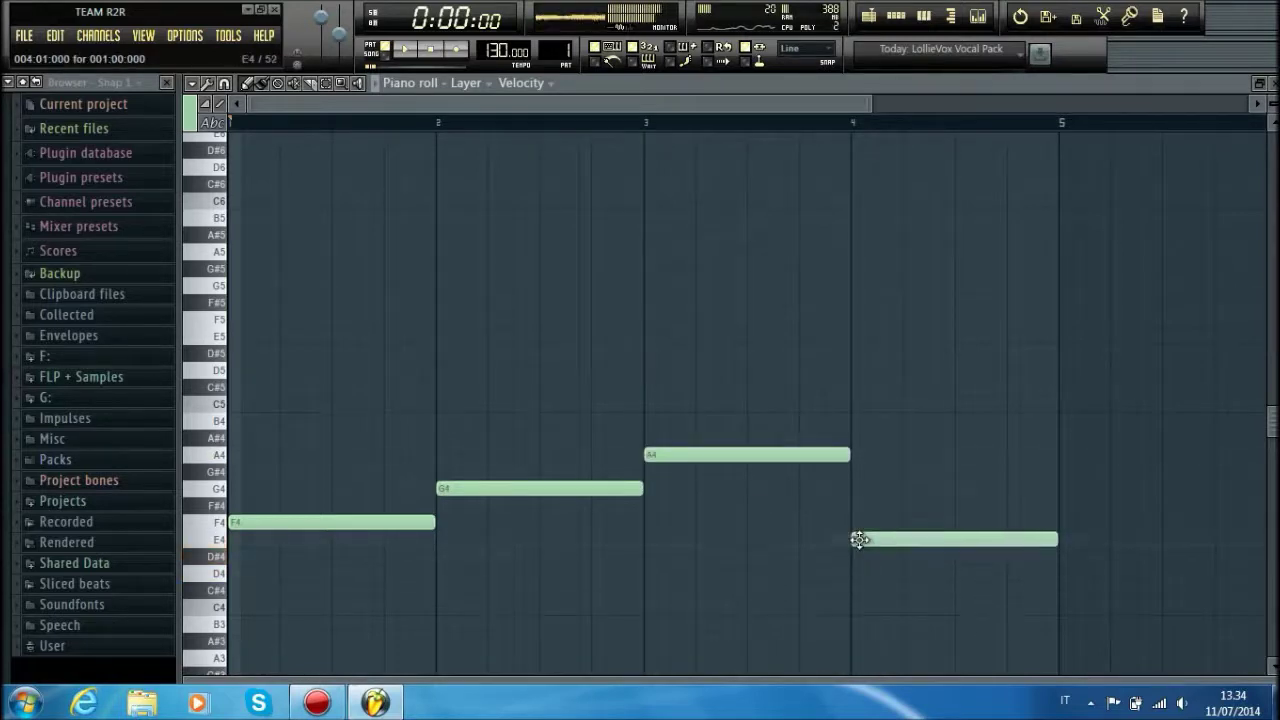
{"action": "key", "text": "space"}
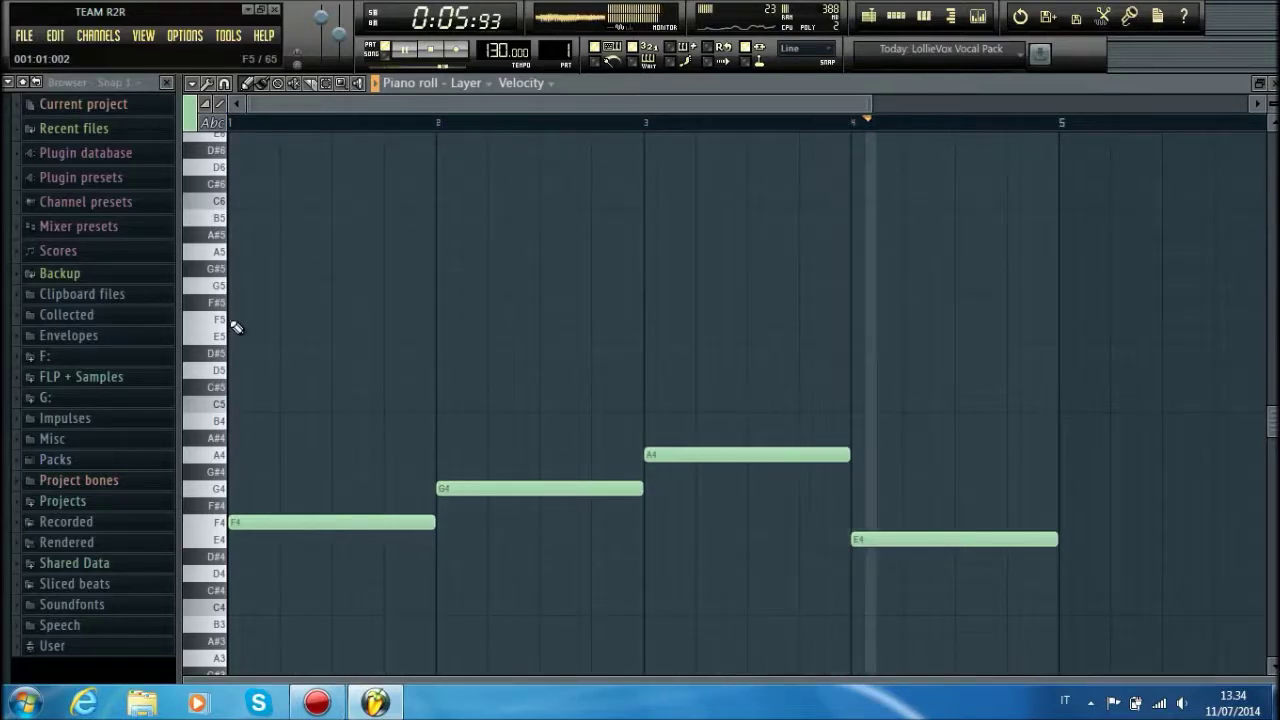
{"action": "key", "text": "space"}
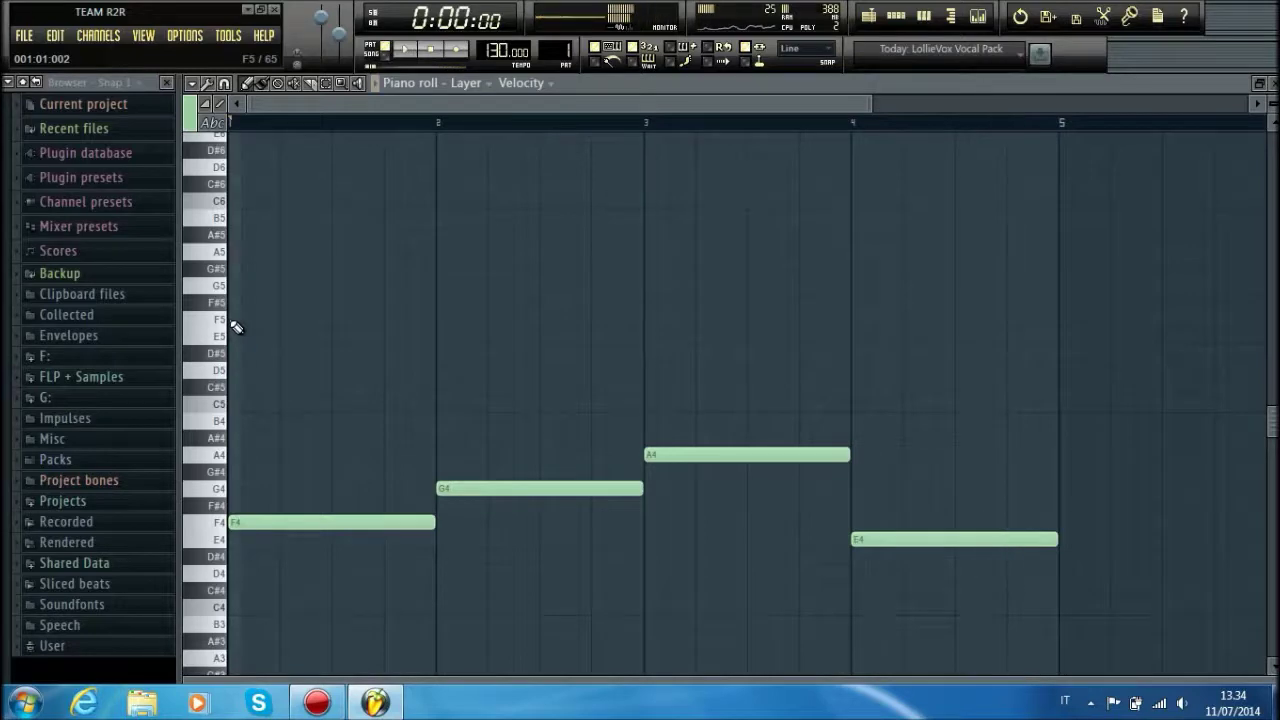
- Add a short A5 melody note at the start of bar 1 above the F4 note and play it back
{"action": "left_click", "coordinate": [234, 322]}
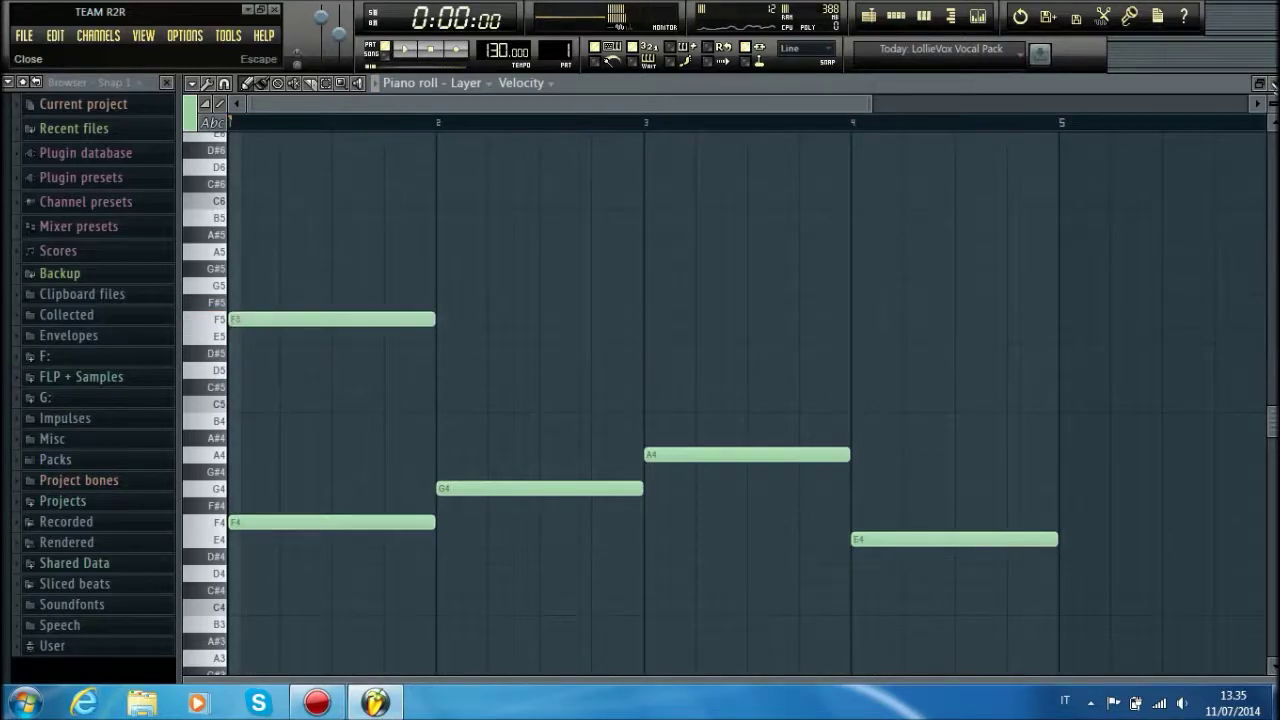
{"action": "key", "text": "Escape"}
{"action": "left_click", "coordinate": [810, 435]}
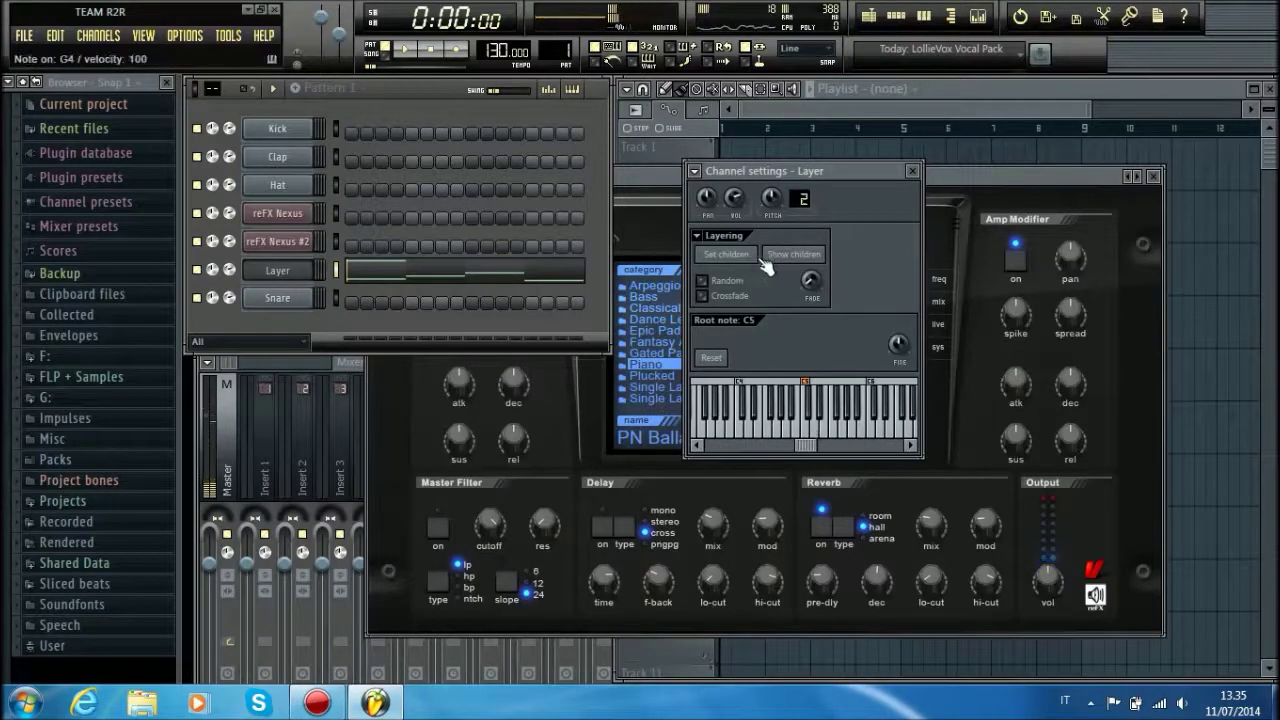
{"action": "left_click", "coordinate": [355, 272]}
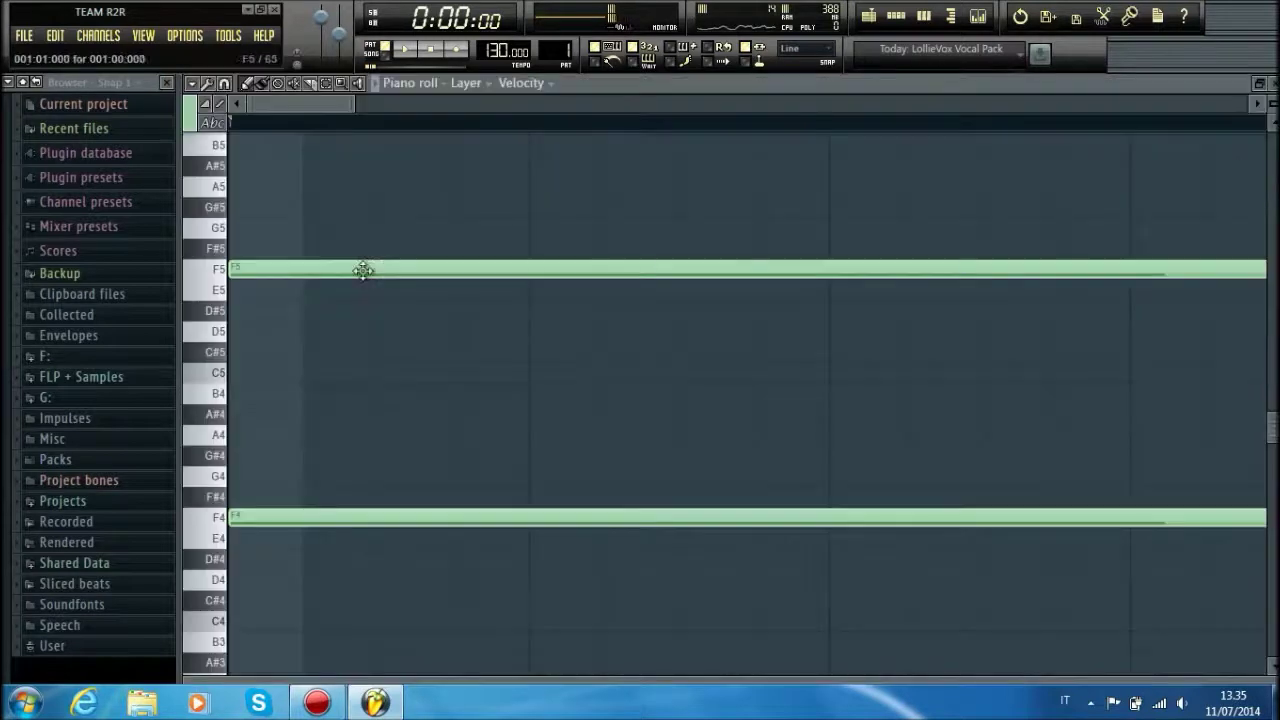
{"action": "left_click_drag", "start_coordinate": [246, 268], "coordinate": [263, 199]}
{"action": "key", "text": "space"}
{"action": "key", "text": "space"}
{"action": "scroll", "coordinate": [250, 130], "scroll_direction": "up", "scroll_amount": 3}
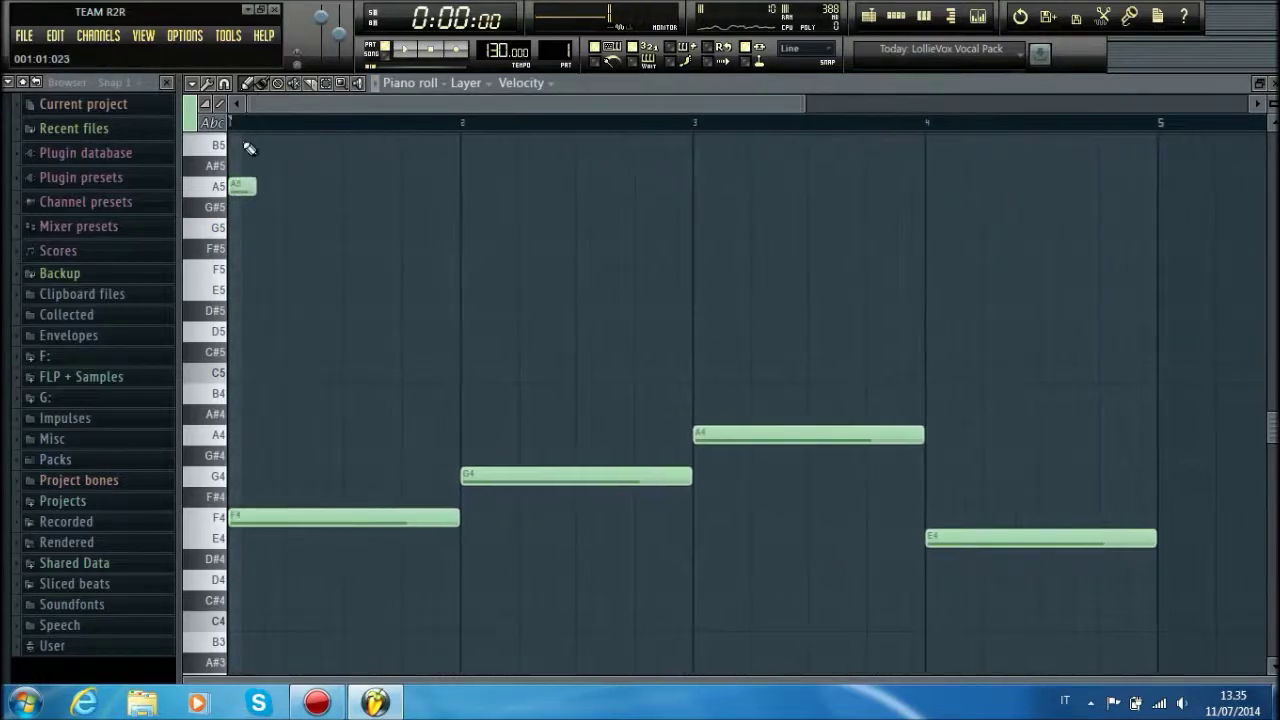
- Continue the bar 1 melody with three more evenly spaced A5 notes and a B5 note, and play it back
{"action": "left_click", "coordinate": [285, 186]}
{"action": "left_click", "coordinate": [322, 186]}
{"action": "left_click", "coordinate": [350, 186]}
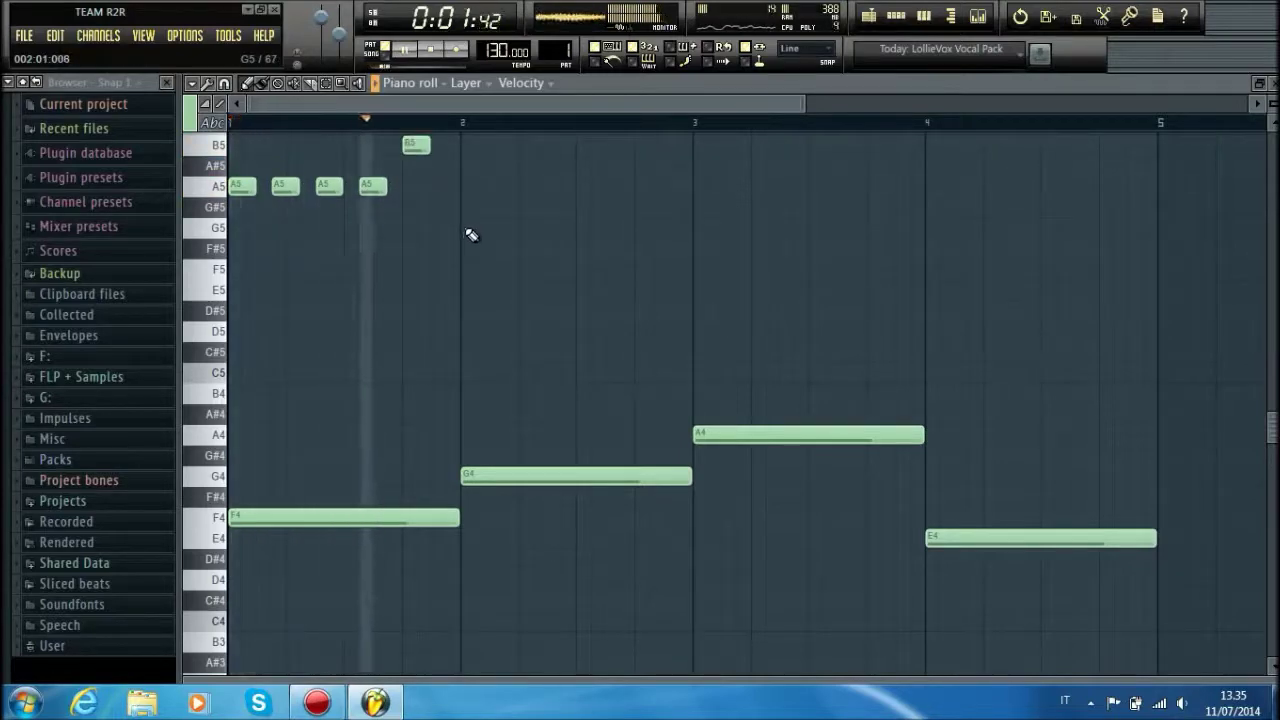
{"action": "key", "text": "space"}
- Add three short C6 notes followed by A5 and G5 in bar 2 of the melody and play it back
{"action": "scroll", "coordinate": [477, 254], "scroll_direction": "up", "scroll_amount": 1}
{"action": "left_click", "coordinate": [466, 182]}
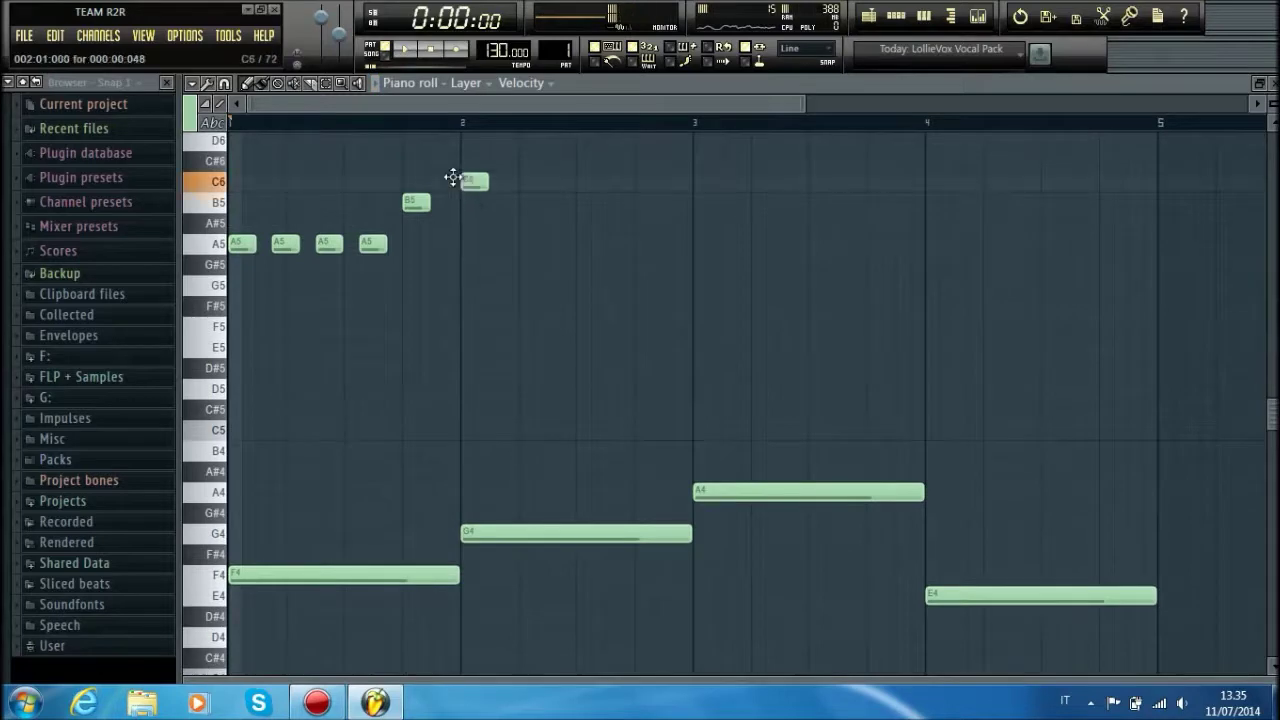
{"action": "left_click", "coordinate": [510, 182]}
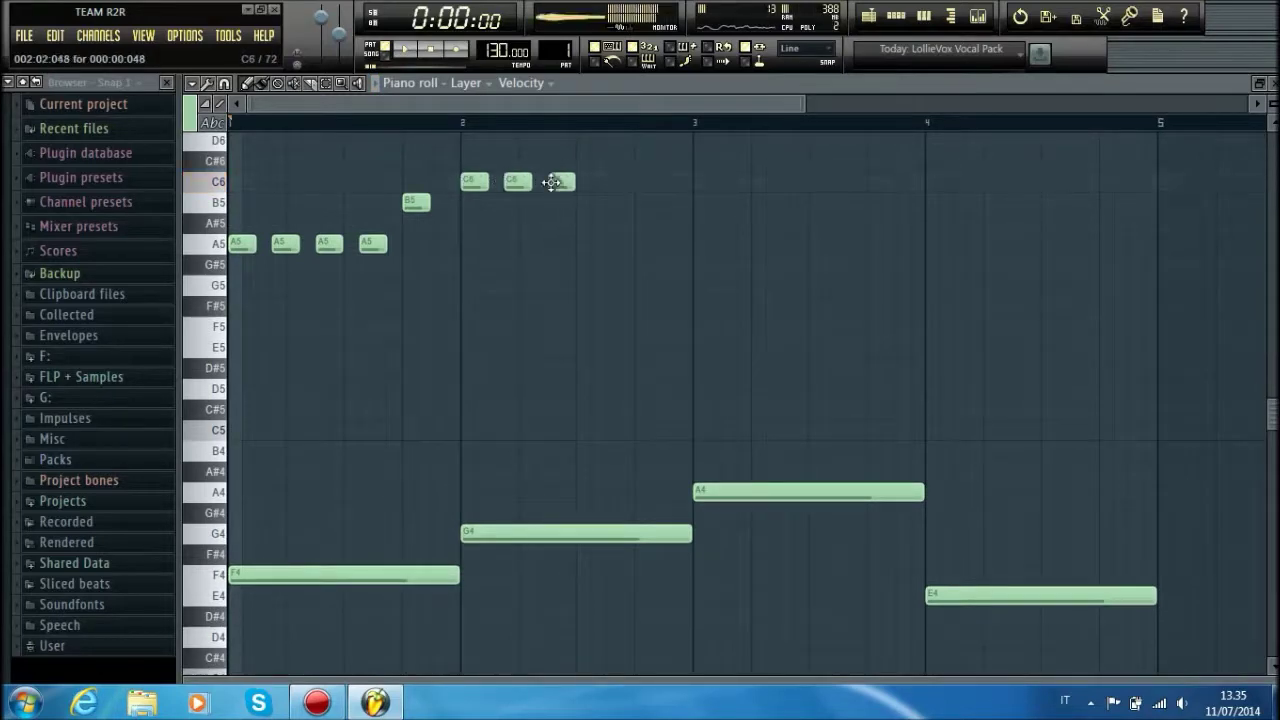
{"action": "left_click", "coordinate": [596, 222]}
{"action": "left_click", "coordinate": [601, 224]}
{"action": "left_click_drag", "start_coordinate": [601, 224], "coordinate": [641, 299]}
{"action": "left_click", "coordinate": [602, 244]}
{"action": "key", "text": "space"}
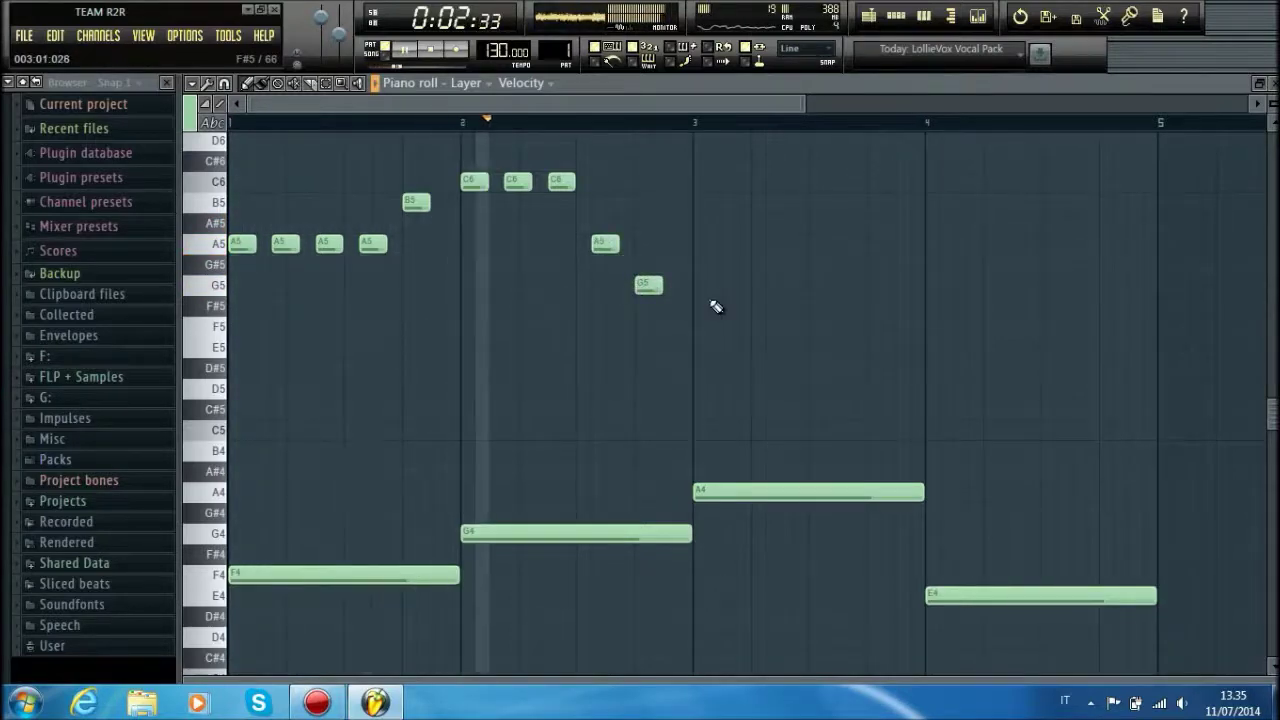
{"action": "key", "text": "space"}
- Place a short C6 melody note at the start of bar 3 and play the melody back
{"action": "left_click", "coordinate": [694, 325]}
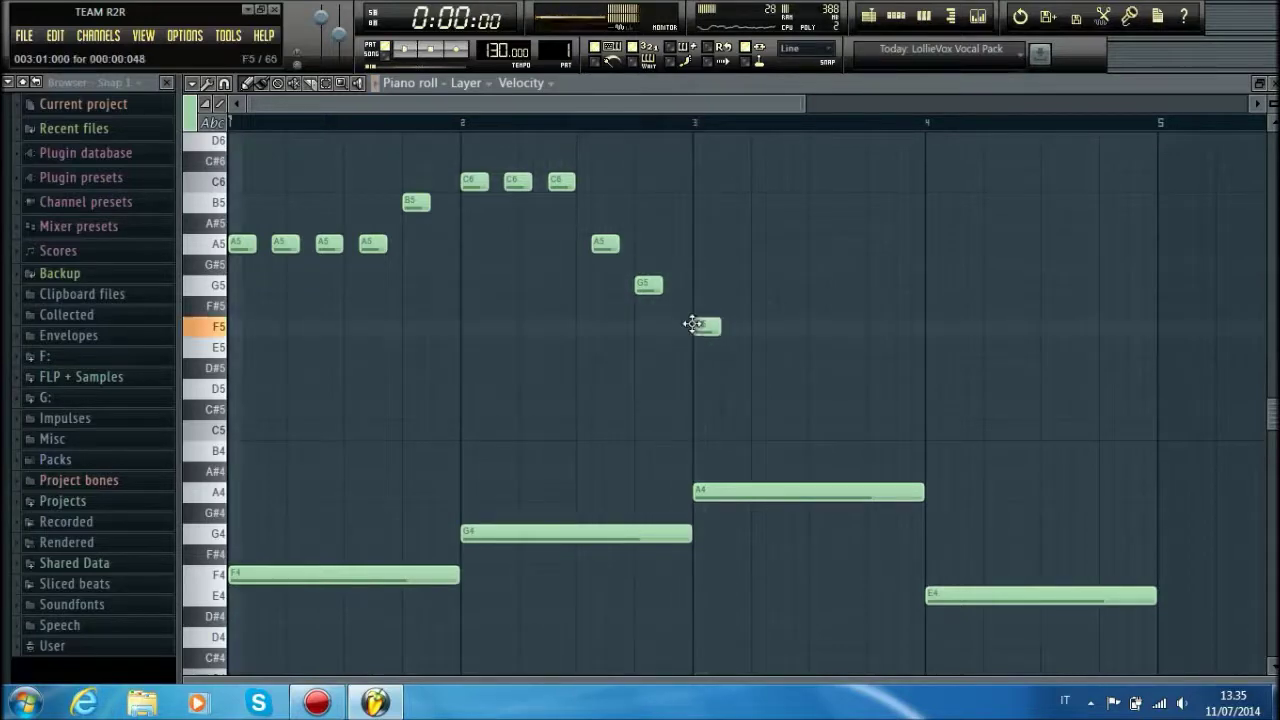
{"action": "left_click_drag", "start_coordinate": [706, 333], "coordinate": [703, 178]}
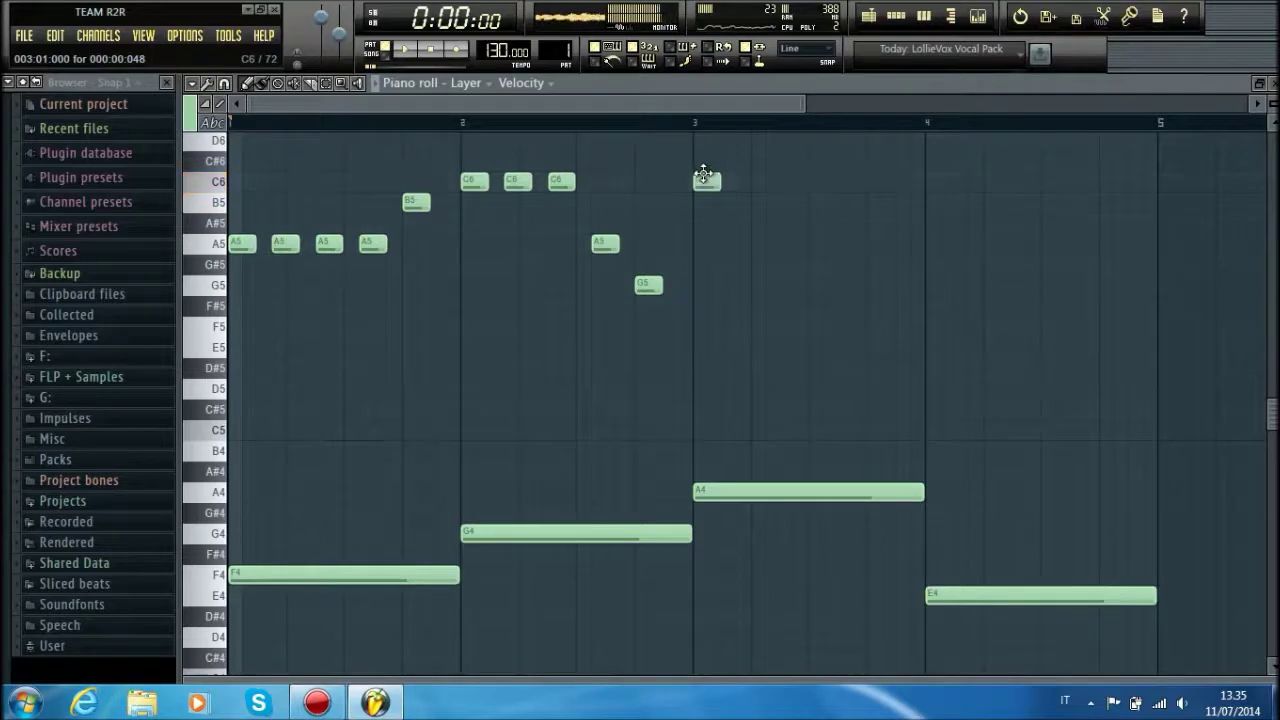
{"action": "key", "text": "space"}
- Shorten the G5 note at the end of bar 2 and add two more equally short G5 notes after it
{"action": "left_click_drag", "start_coordinate": [661, 288], "coordinate": [646, 291]}
{"action": "left_click", "coordinate": [669, 287]}
{"action": "left_click", "coordinate": [683, 287]}
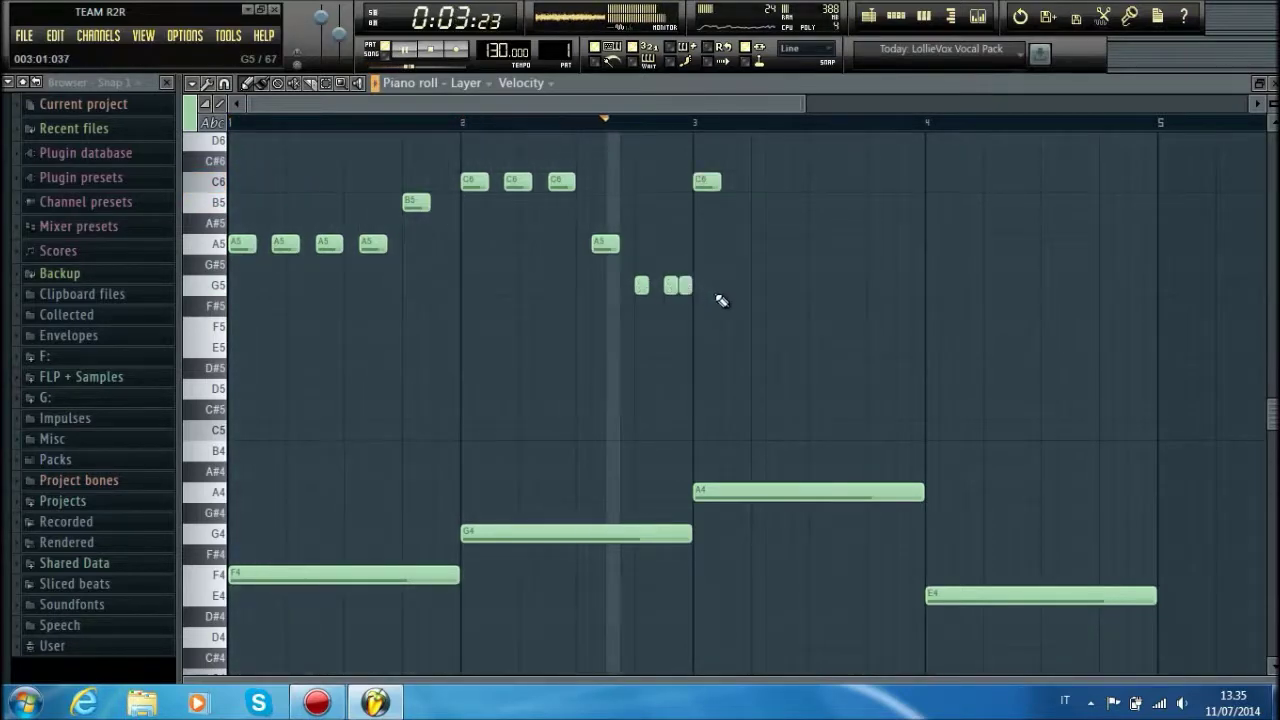
{"action": "key", "text": "space"}
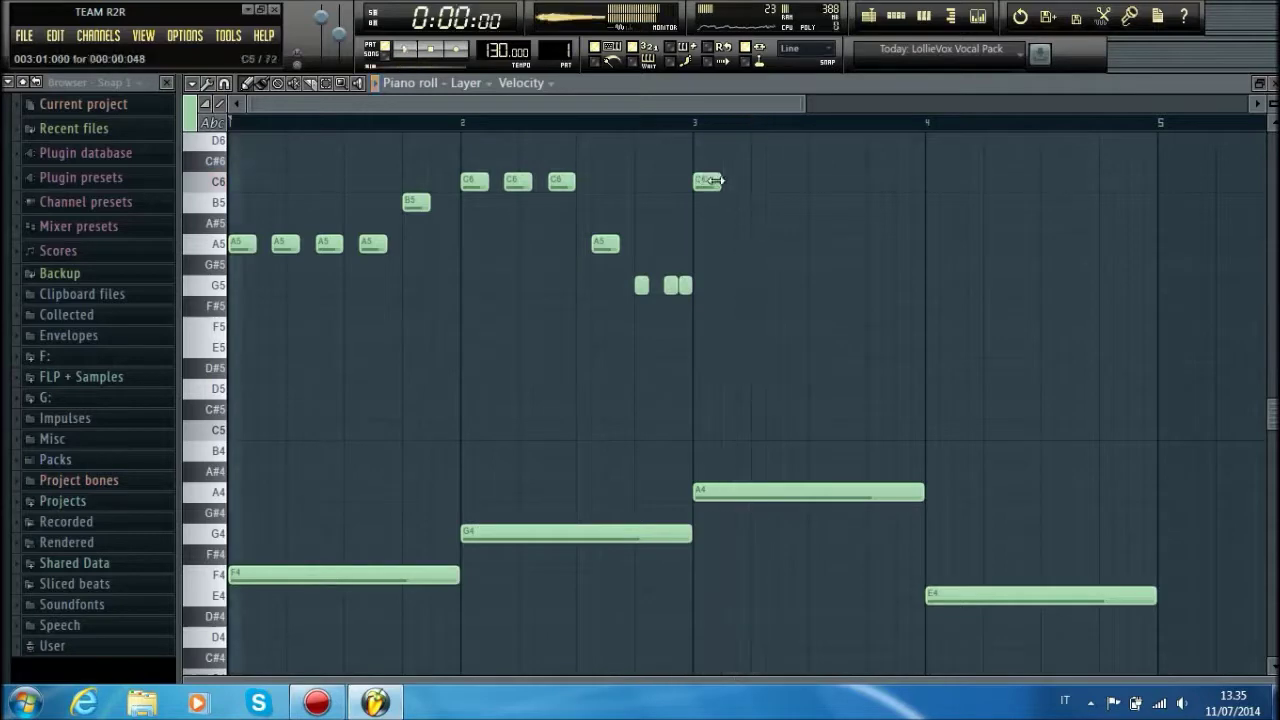
- Continue bar 3 of the melody with a slightly longer D6 note and a short C6 note, and play it back
{"action": "scroll", "coordinate": [742, 191], "scroll_direction": "up", "scroll_amount": 5}
{"action": "left_click", "coordinate": [736, 274]}
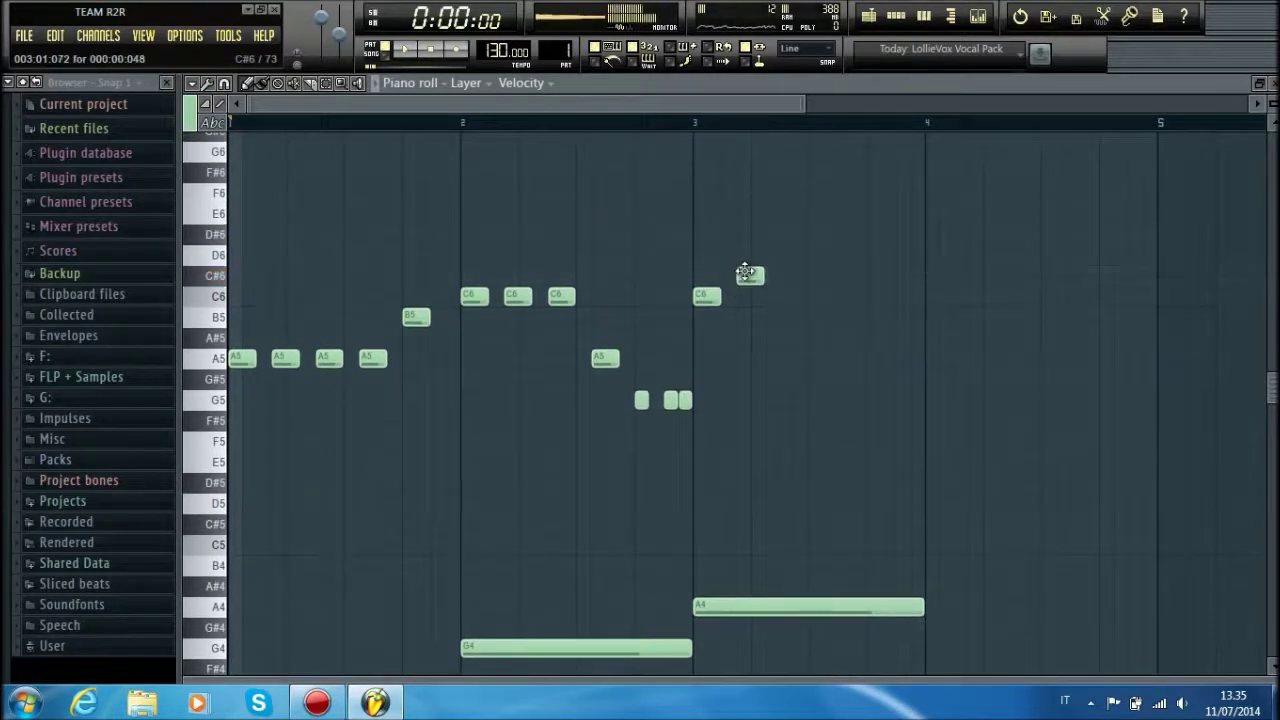
{"action": "left_click_drag", "start_coordinate": [737, 254], "coordinate": [743, 260]}
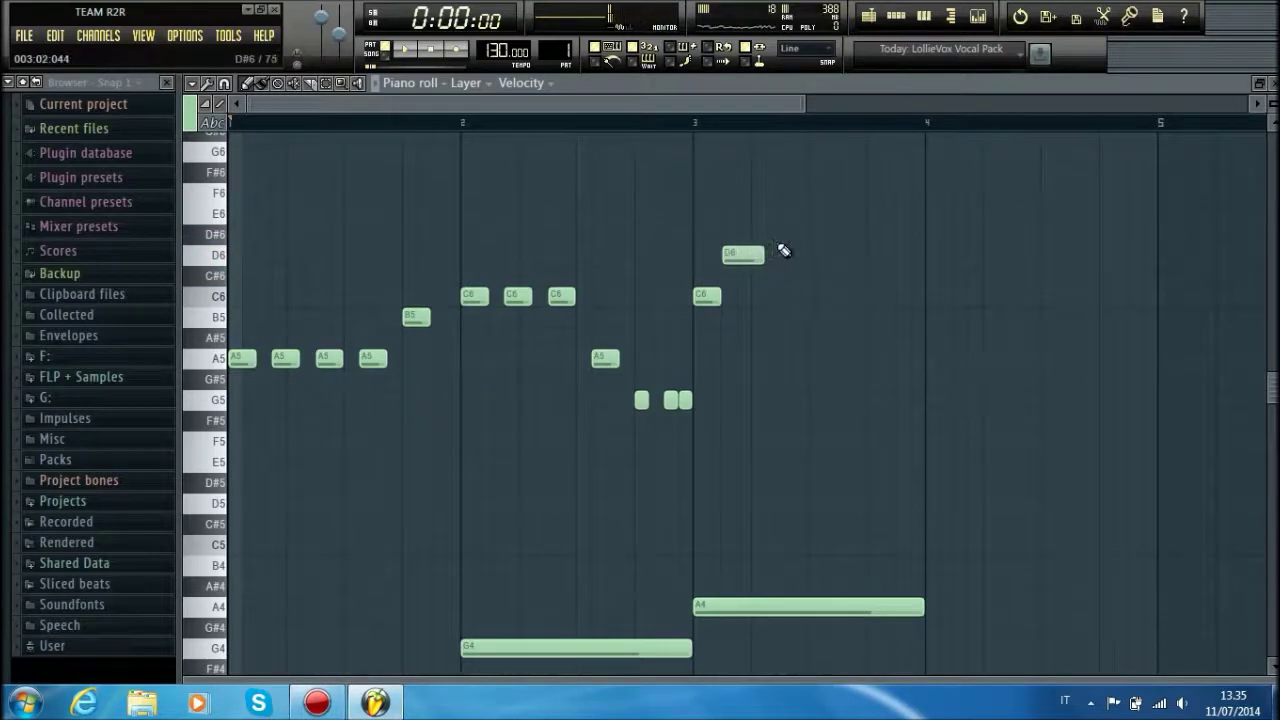
{"action": "left_click", "coordinate": [714, 297]}
{"action": "key", "text": "space"}
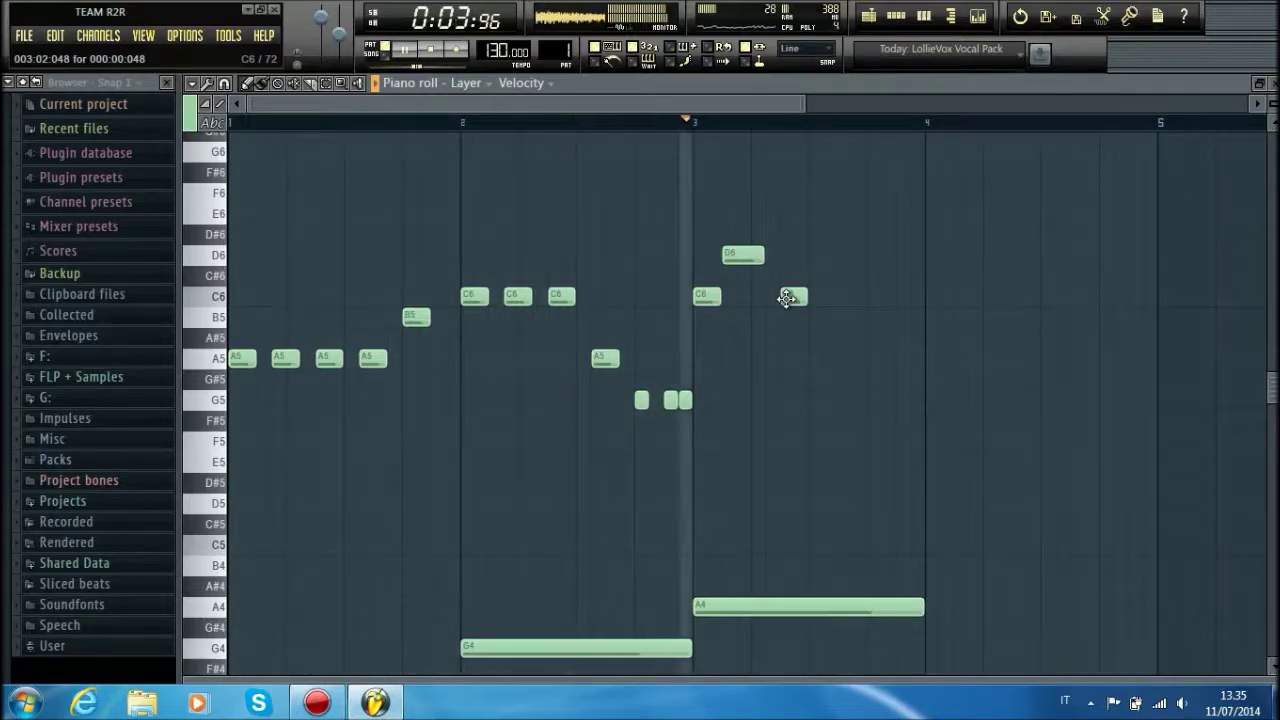
{"action": "key", "text": "space"}
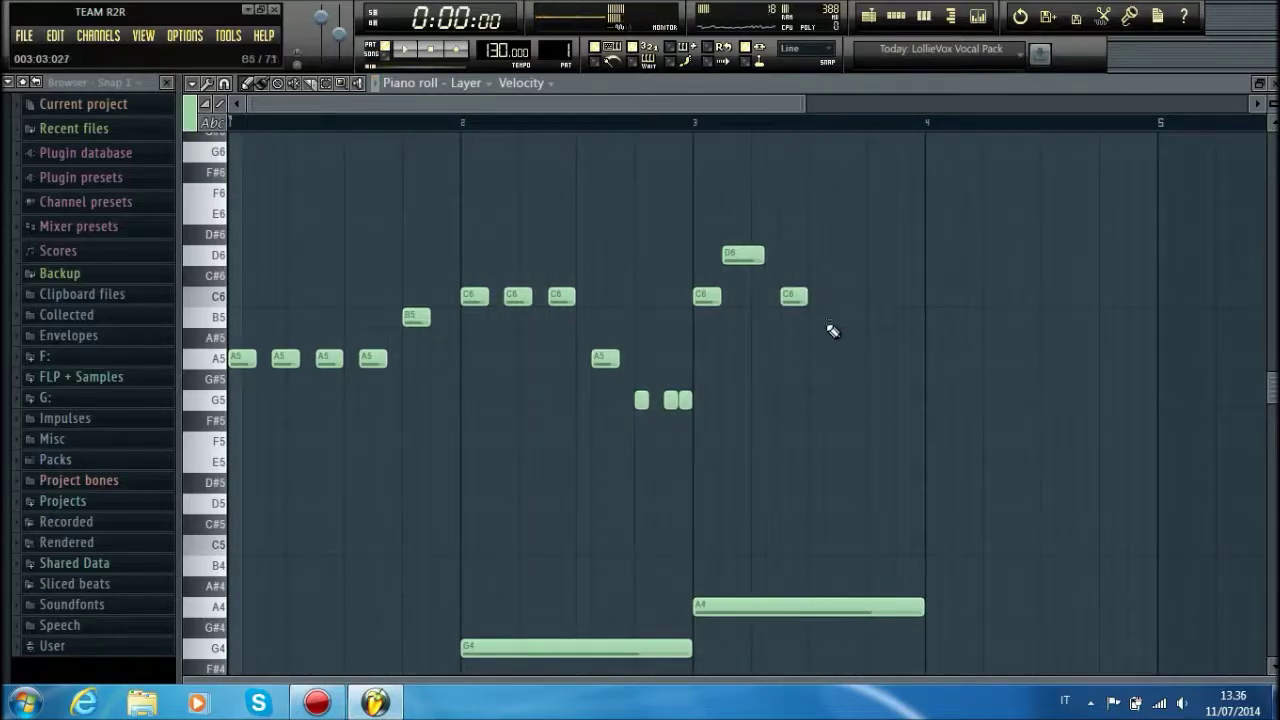
- Complete bar 3 of the melody with short D6, C6 and A5 notes and play it back
{"action": "left_click", "coordinate": [831, 256]}
{"action": "left_click", "coordinate": [873, 296]}
{"action": "left_click", "coordinate": [903, 338]}
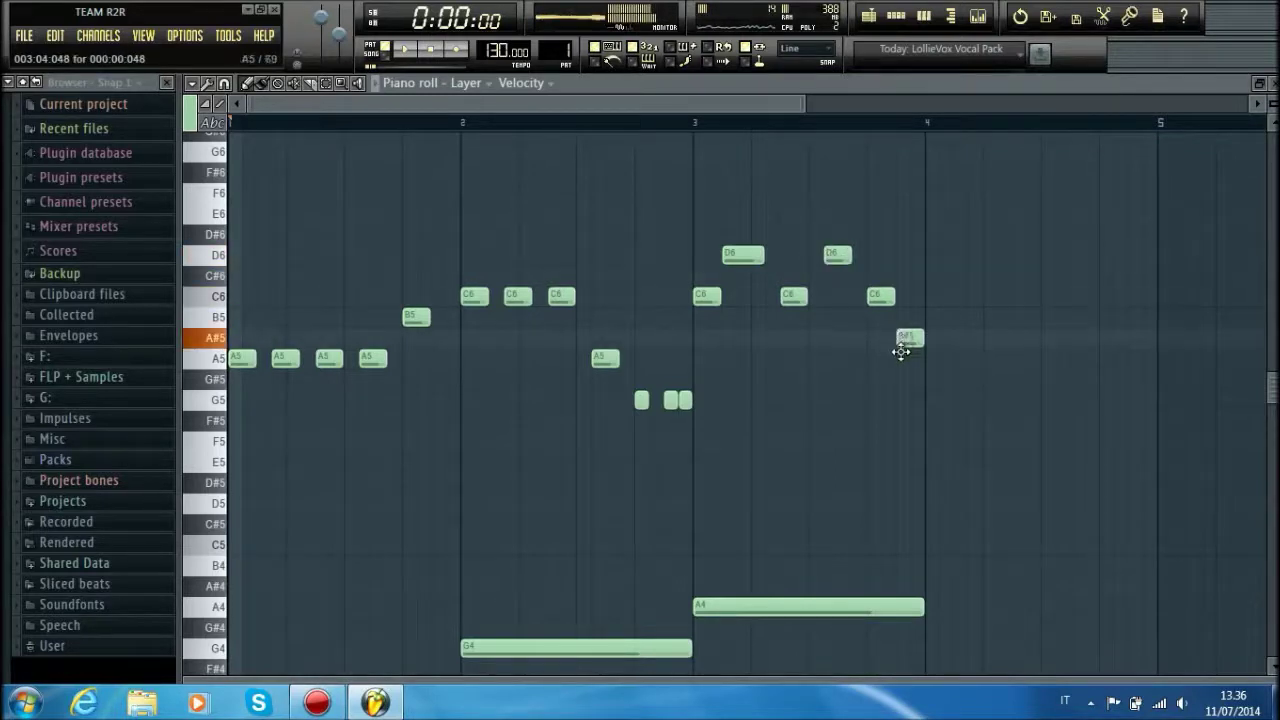
{"action": "left_click_drag", "start_coordinate": [901, 352], "coordinate": [903, 360]}
{"action": "key", "text": "space"}
- Fill bar 4 of the melody with G5, G5, A5, G5 and two F5 notes, extending the last F5 to the bar's end
{"action": "scroll", "coordinate": [950, 380], "scroll_direction": "down", "scroll_amount": 3}
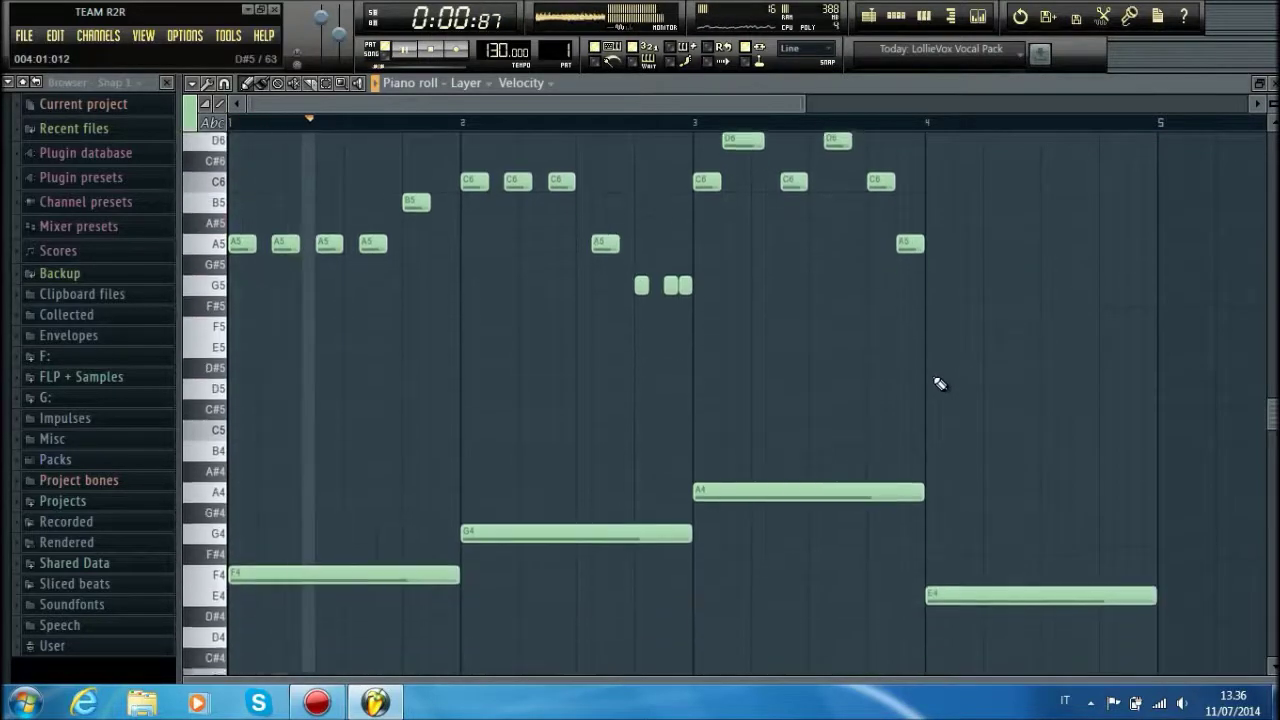
{"action": "scroll", "coordinate": [938, 382], "scroll_direction": "up", "scroll_amount": 1}
{"action": "left_click", "coordinate": [931, 343]}
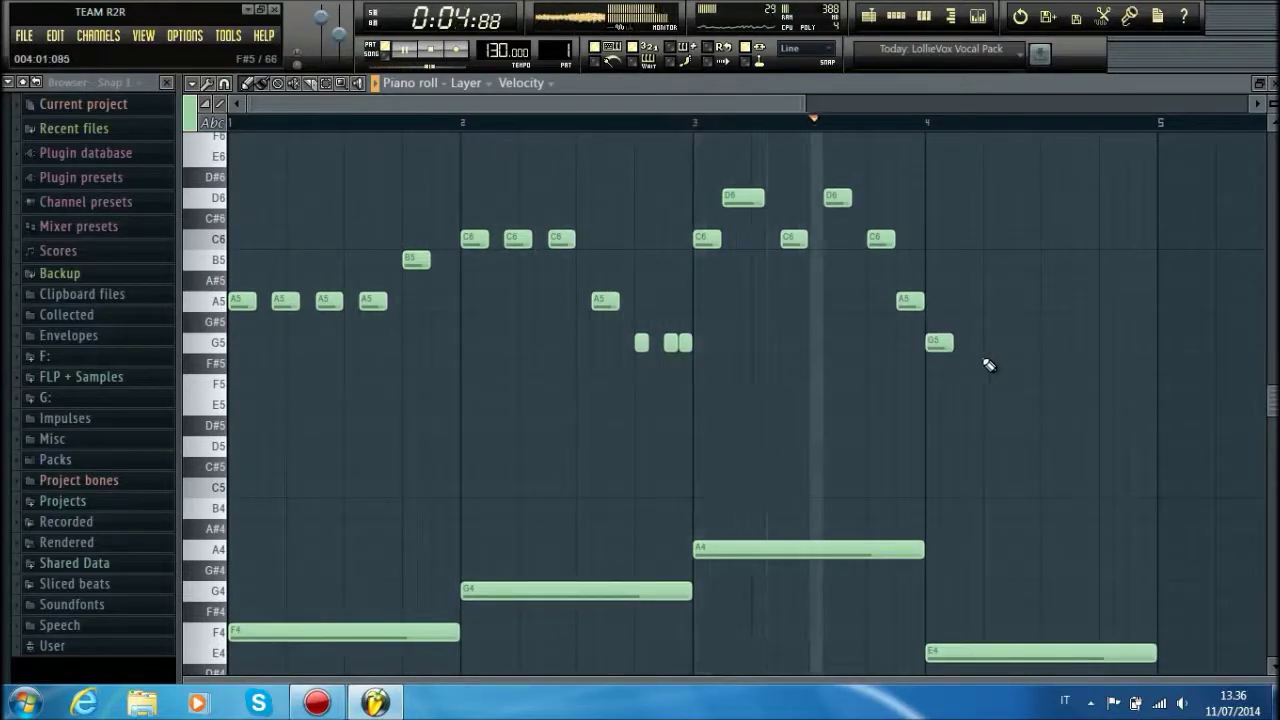
{"action": "key", "text": "space"}
{"action": "left_click", "coordinate": [969, 343]}
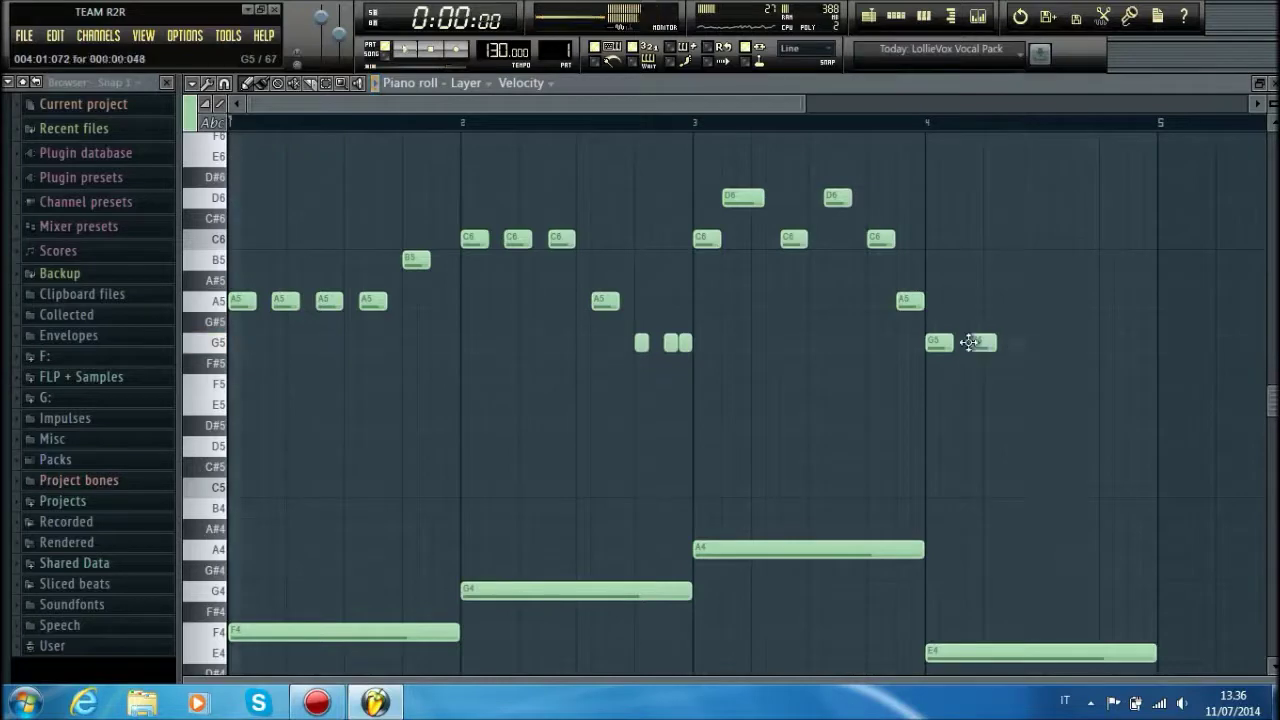
{"action": "left_click_drag", "start_coordinate": [1028, 322], "coordinate": [1026, 300]}
{"action": "left_click", "coordinate": [1048, 342]}
{"action": "left_click", "coordinate": [1072, 363]}
{"action": "left_click_drag", "start_coordinate": [1071, 364], "coordinate": [1071, 386]}
{"action": "left_click", "coordinate": [1101, 385]}
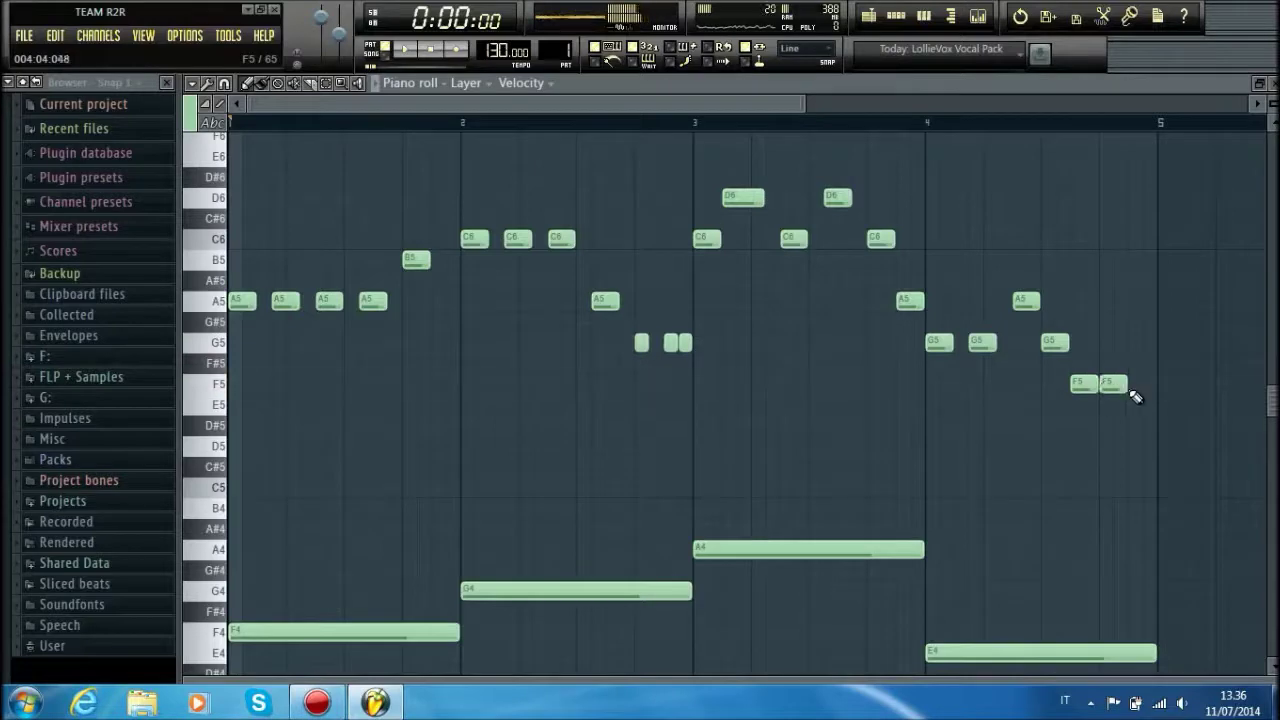
{"action": "left_click", "coordinate": [1133, 392]}
{"action": "right_click", "coordinate": [1140, 393]}
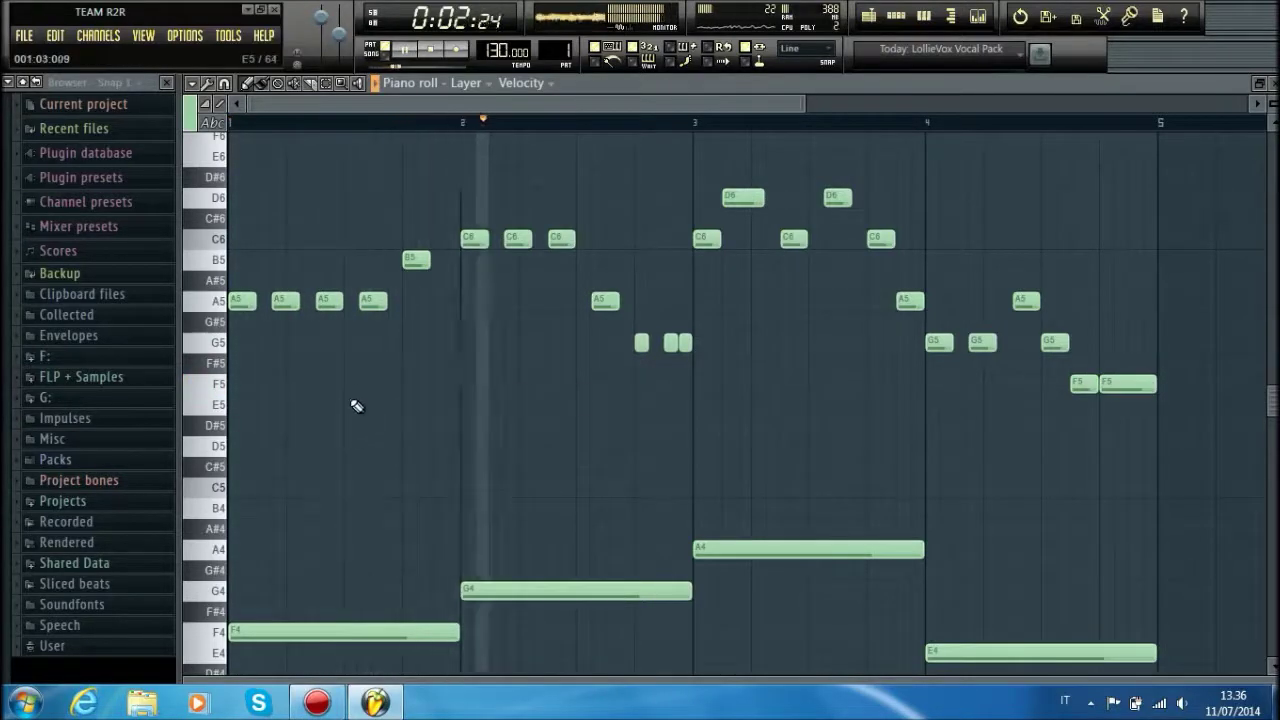
- Add very short B6 and C7 notes above the melody in the last beat of bar 1 and play them back
{"action": "scroll", "coordinate": [430, 440], "scroll_direction": "down", "scroll_amount": 2}
{"action": "scroll", "coordinate": [475, 462], "scroll_direction": "down", "scroll_amount": 1}
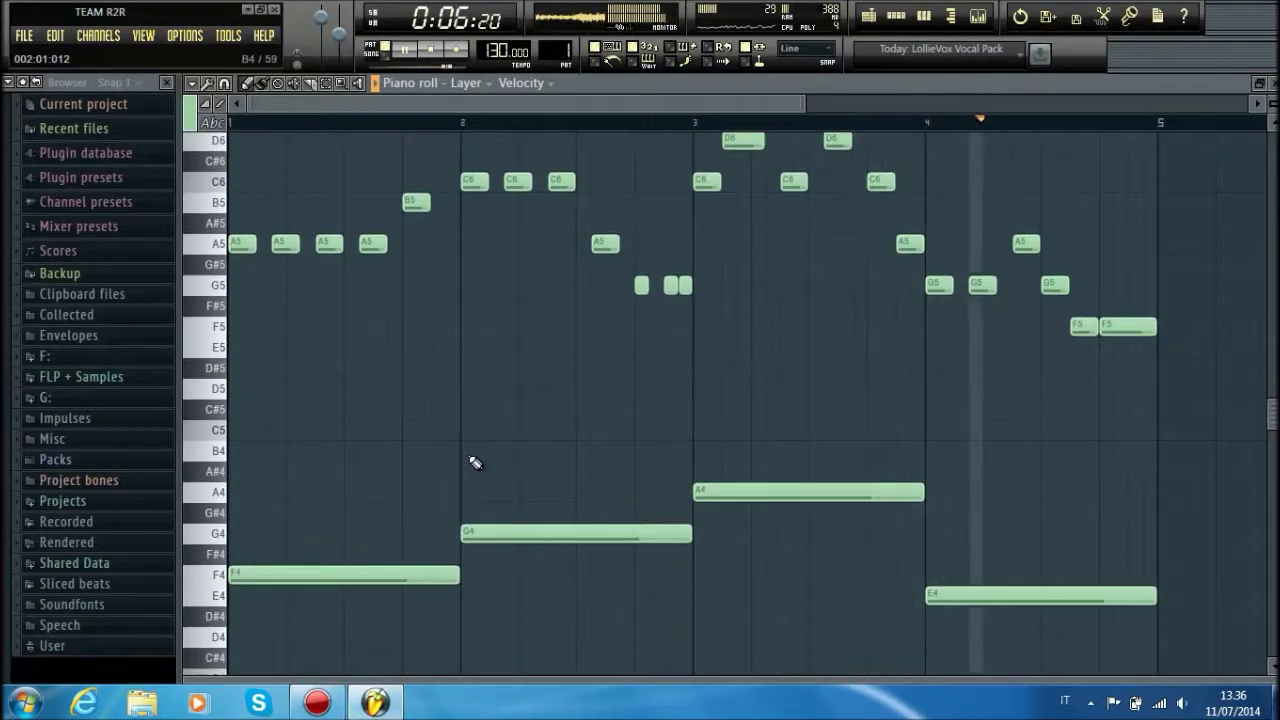
{"action": "scroll", "coordinate": [475, 462], "scroll_direction": "down", "scroll_amount": 1}
{"action": "scroll", "coordinate": [471, 463], "scroll_direction": "down", "scroll_amount": 8}
{"action": "scroll", "coordinate": [474, 463], "scroll_direction": "up", "scroll_amount": 20}
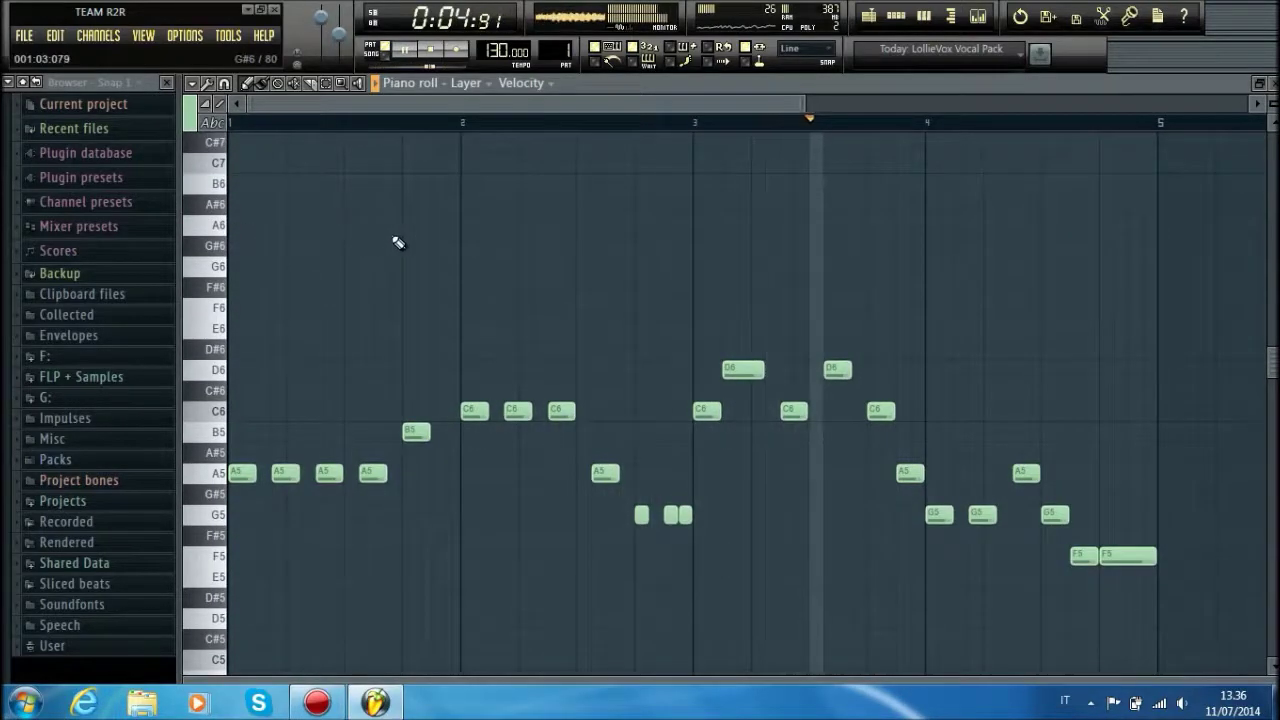
{"action": "scroll", "coordinate": [399, 243], "scroll_direction": "up", "scroll_amount": 3}
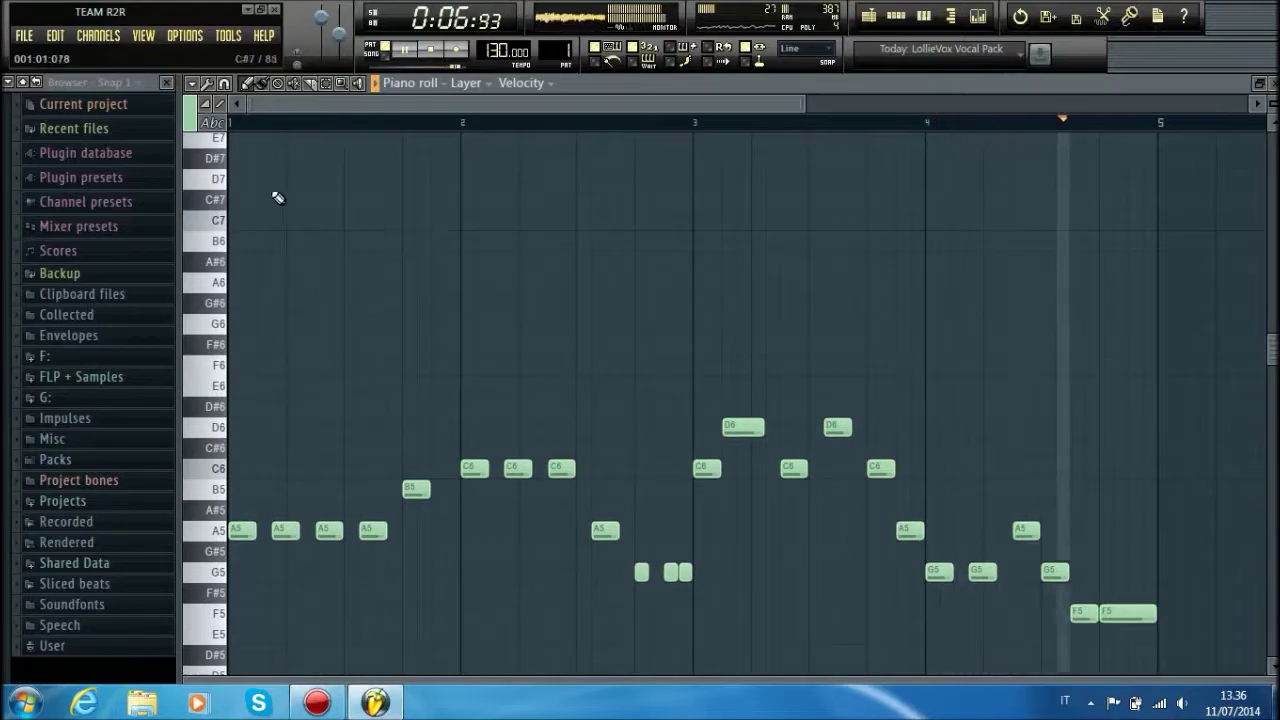
{"action": "left_click", "coordinate": [406, 284]}
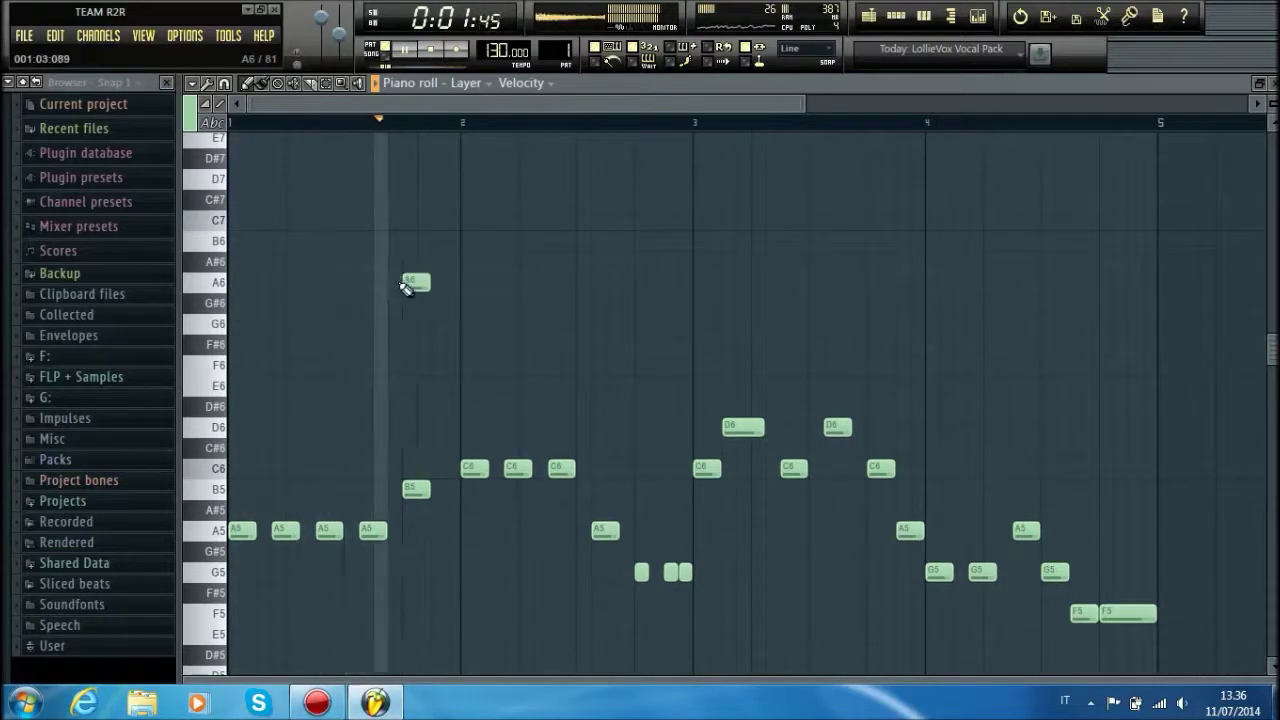
{"action": "key", "text": "space"}
{"action": "left_click_drag", "start_coordinate": [414, 281], "coordinate": [402, 233]}
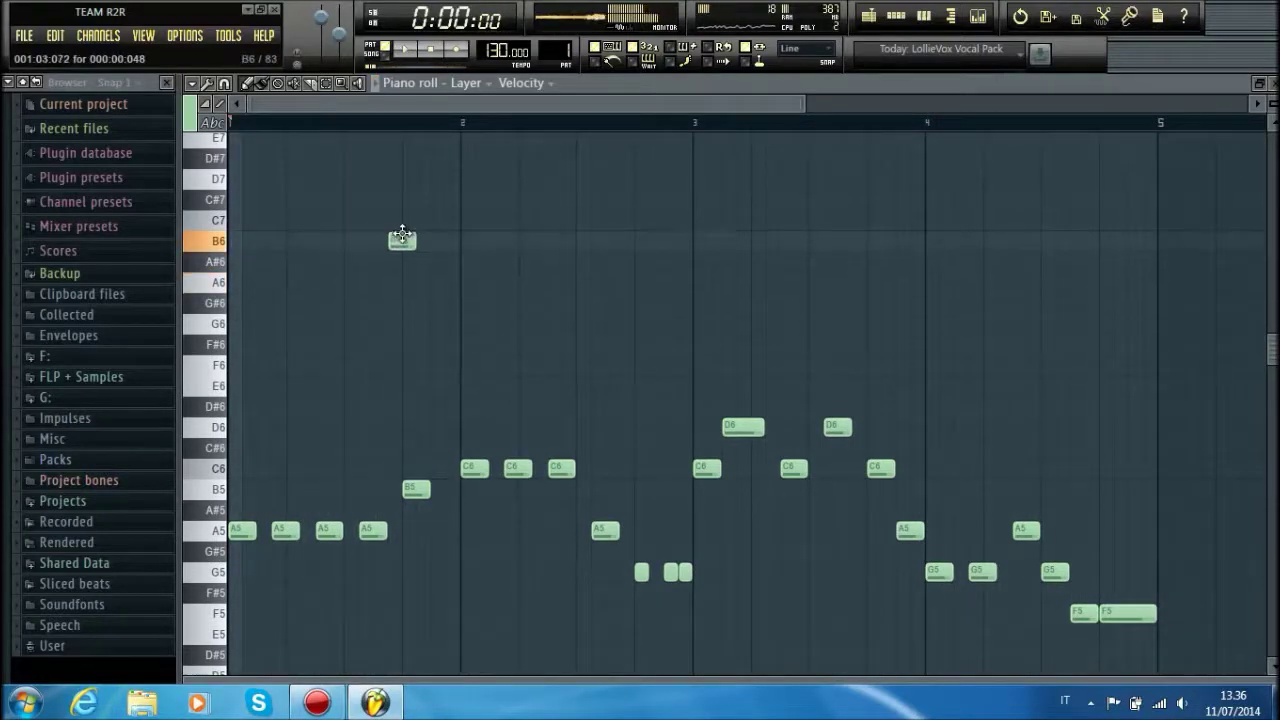
{"action": "left_click", "coordinate": [403, 245]}
{"action": "key", "text": "space"}
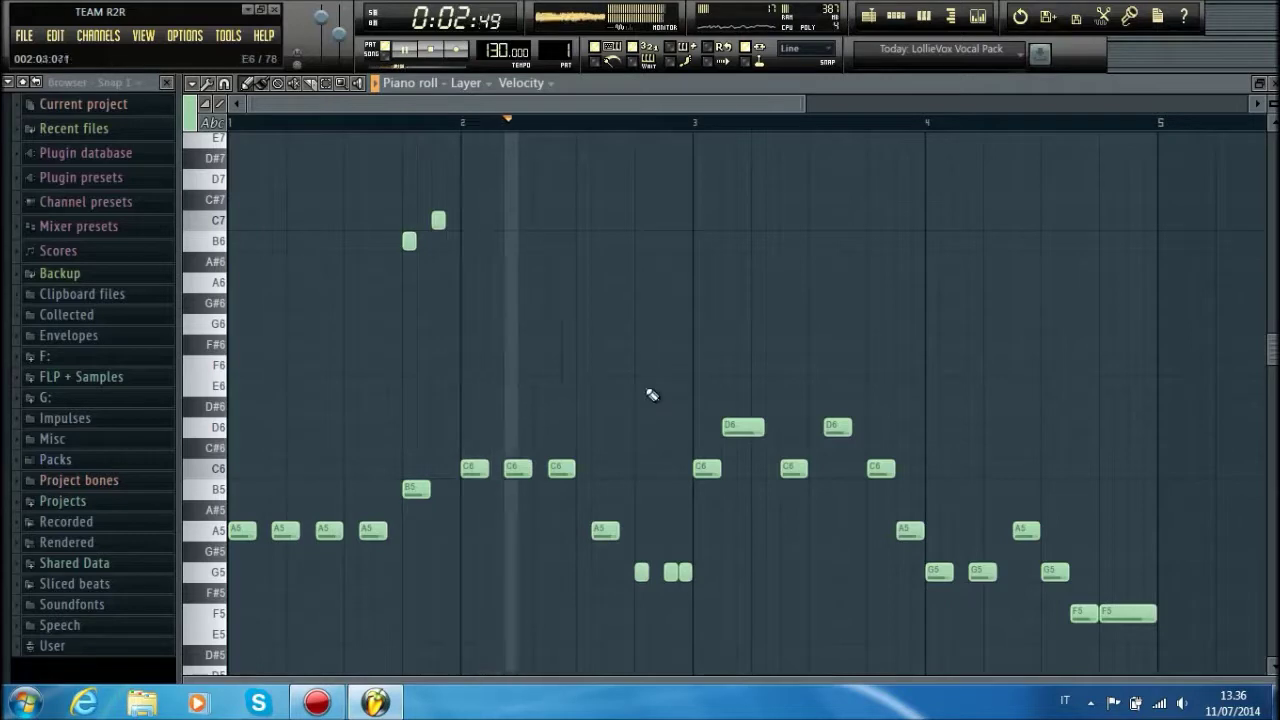
- Add a descending run of very short F6, E6 and D6 notes above the melody at the end of bar 2
{"action": "left_click", "coordinate": [641, 365]}
{"action": "key", "text": "space"}
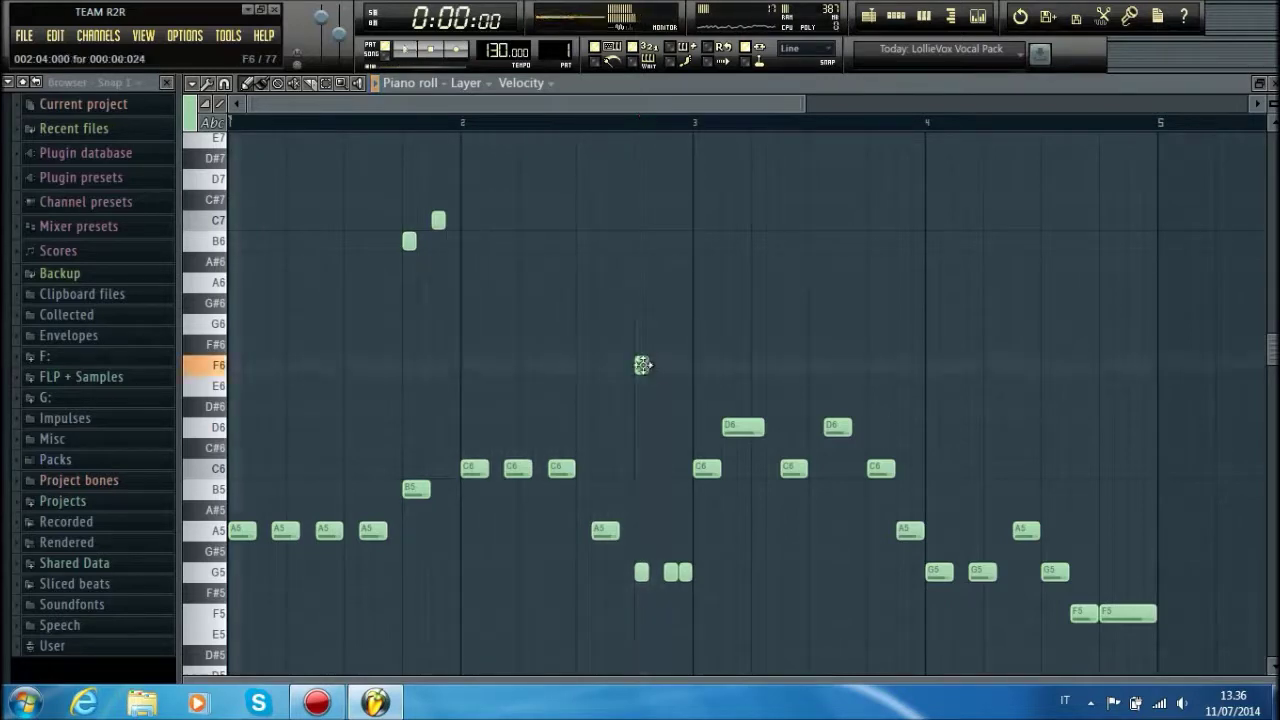
{"action": "left_click", "coordinate": [656, 387]}
{"action": "left_click", "coordinate": [683, 424]}
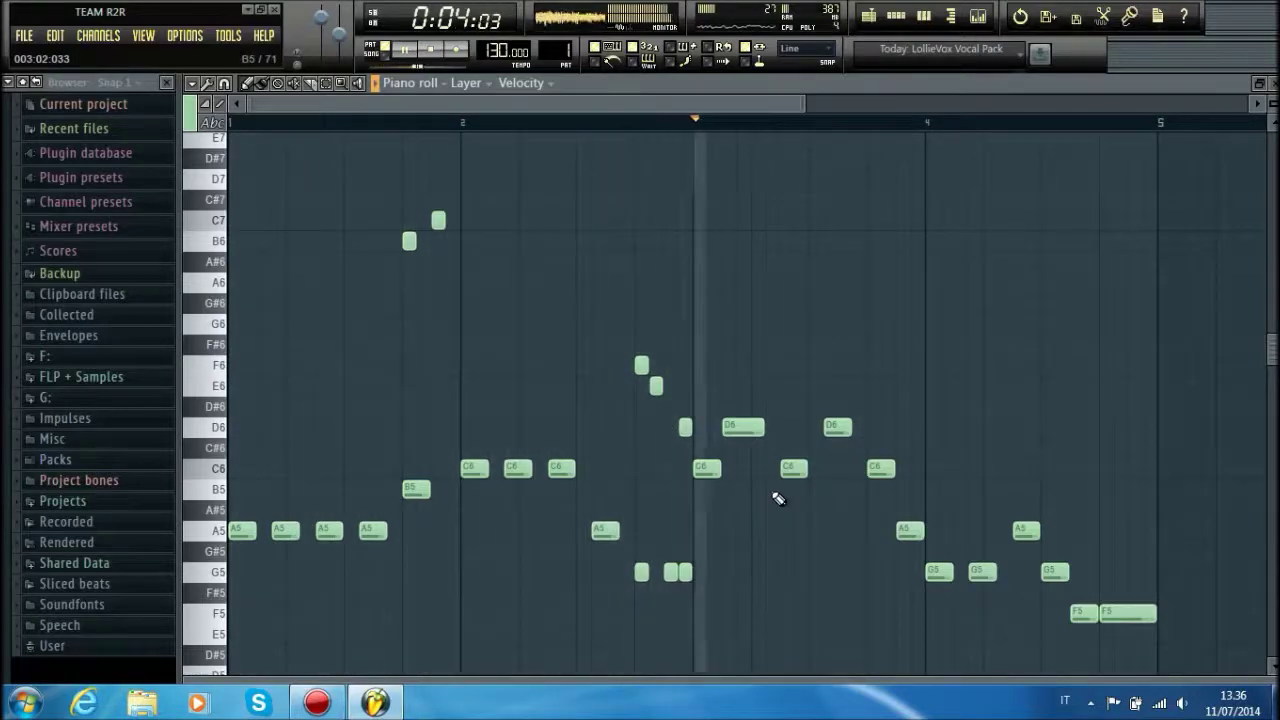
- Add a rising run of very short E6, F6, G6 and A6 notes at the end of bar 3 and play it back
{"action": "key", "text": "space"}
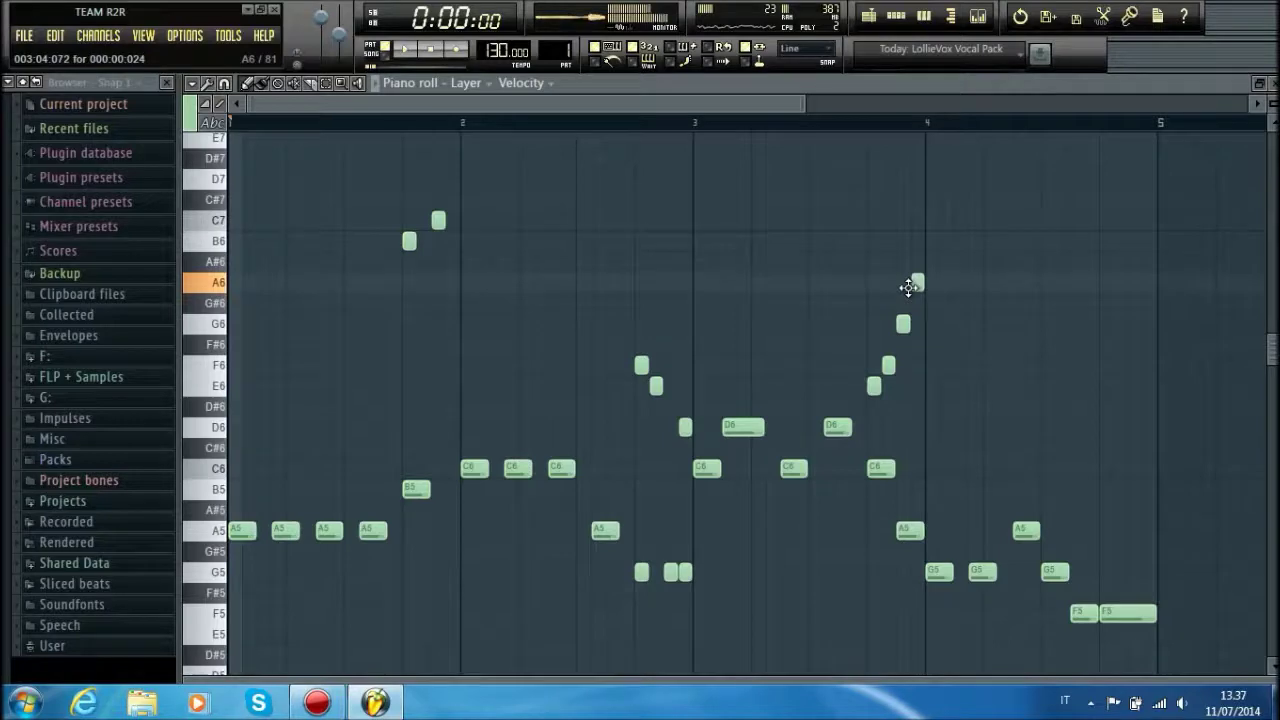
{"action": "key", "text": "space"}
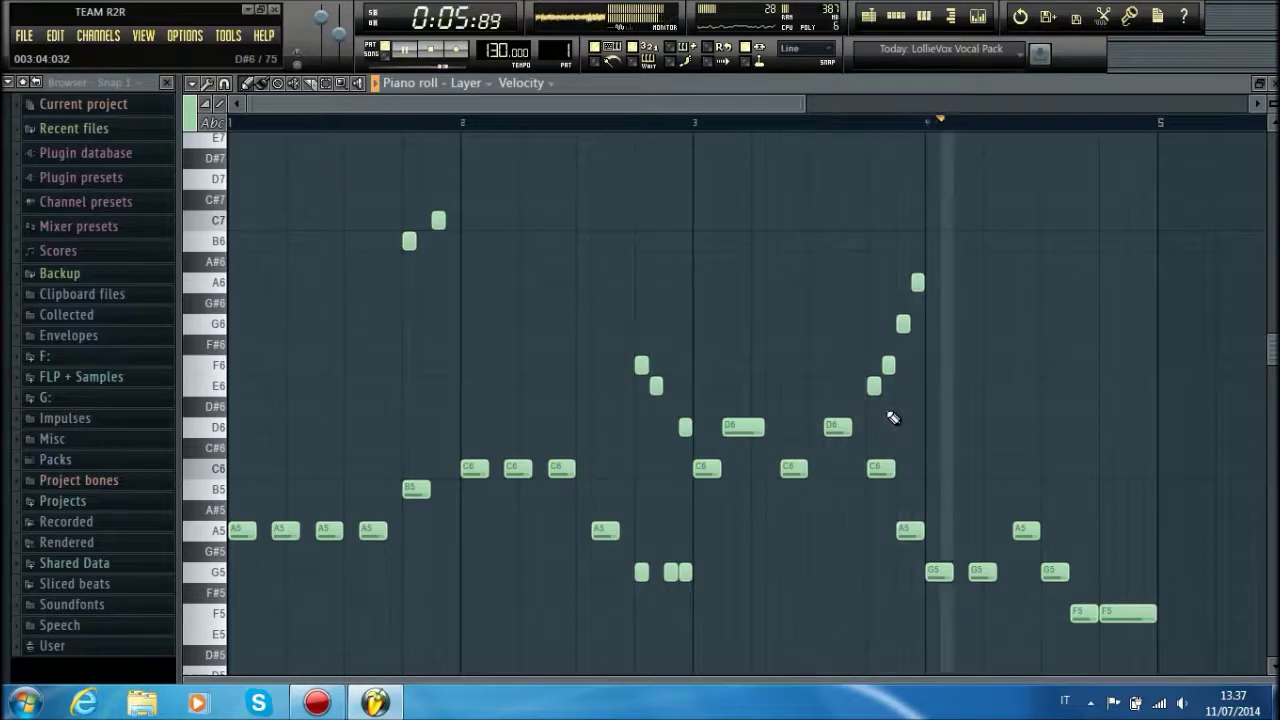
{"action": "key", "text": "space"}
- Add very short C6, B5 and A5 notes at the end of bar 4 and an A6 note at the end of bar 1
{"action": "left_click", "coordinate": [1104, 469]}
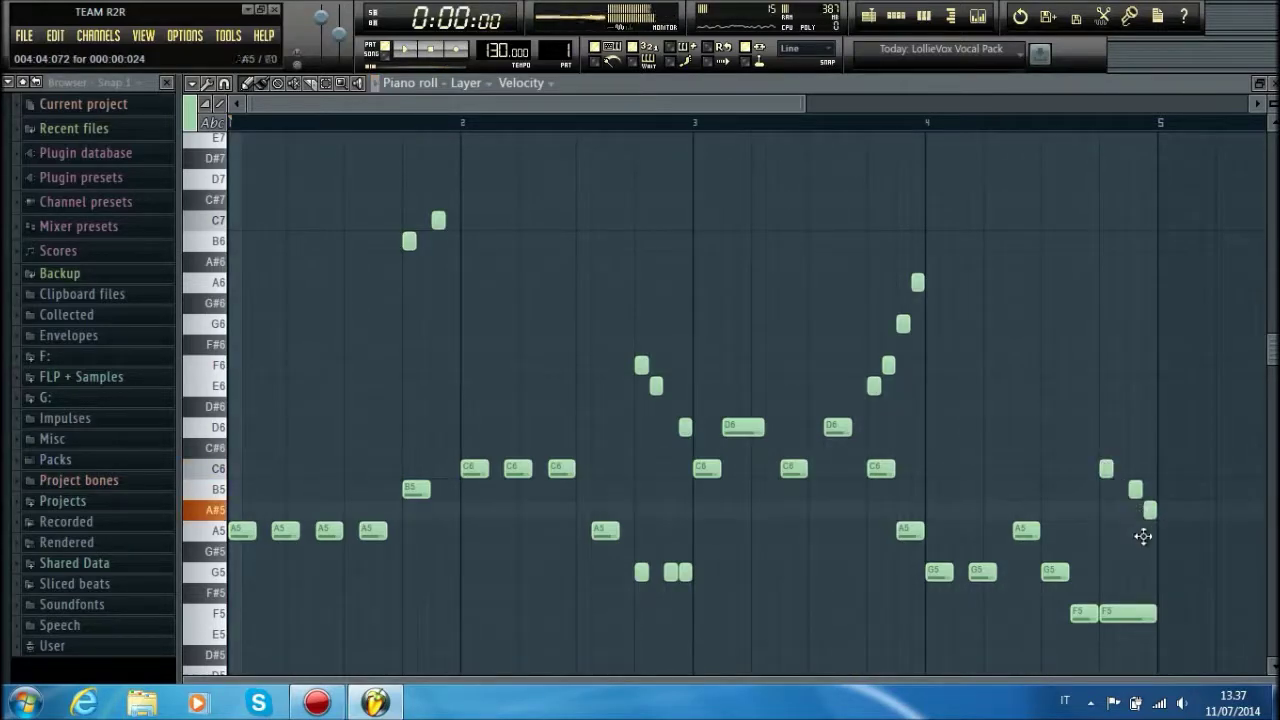
{"action": "left_click", "coordinate": [453, 220]}
{"action": "right_click", "coordinate": [453, 220]}
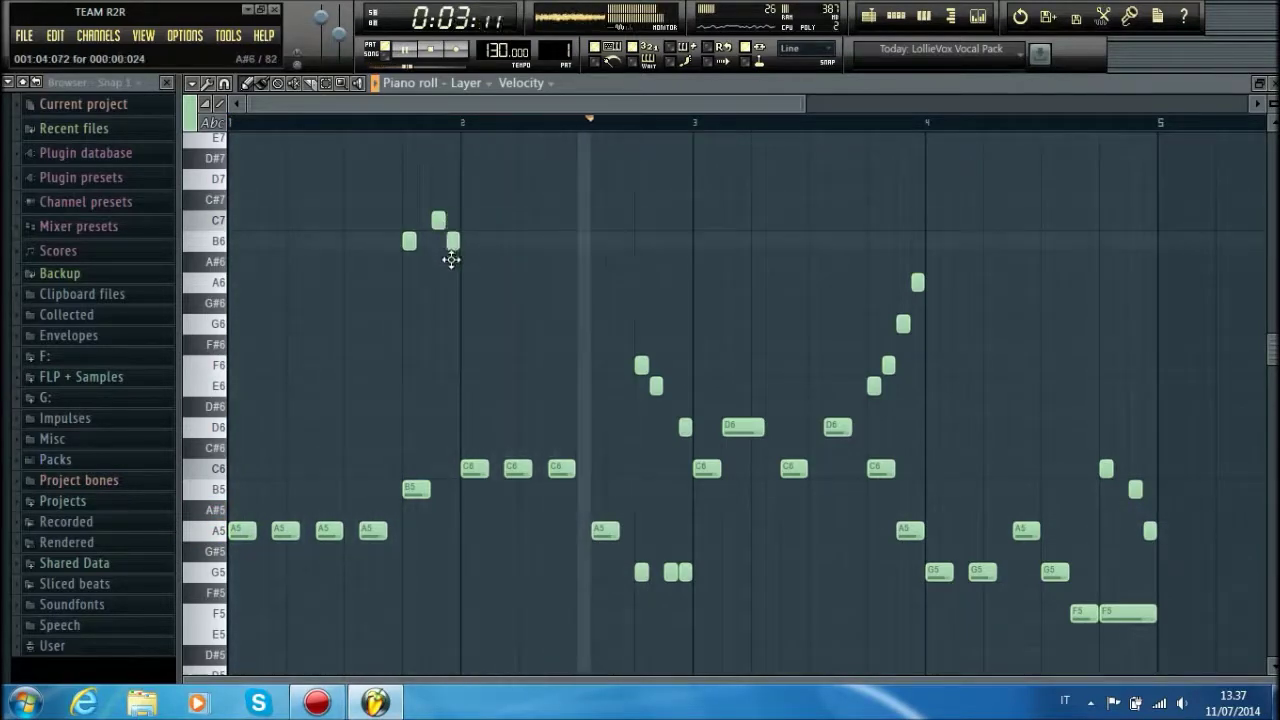
- Play back the four-bar pattern and reveal the note velocity pane beneath the piano roll grid
{"action": "scroll", "coordinate": [610, 330], "scroll_direction": "down", "scroll_amount": 10}
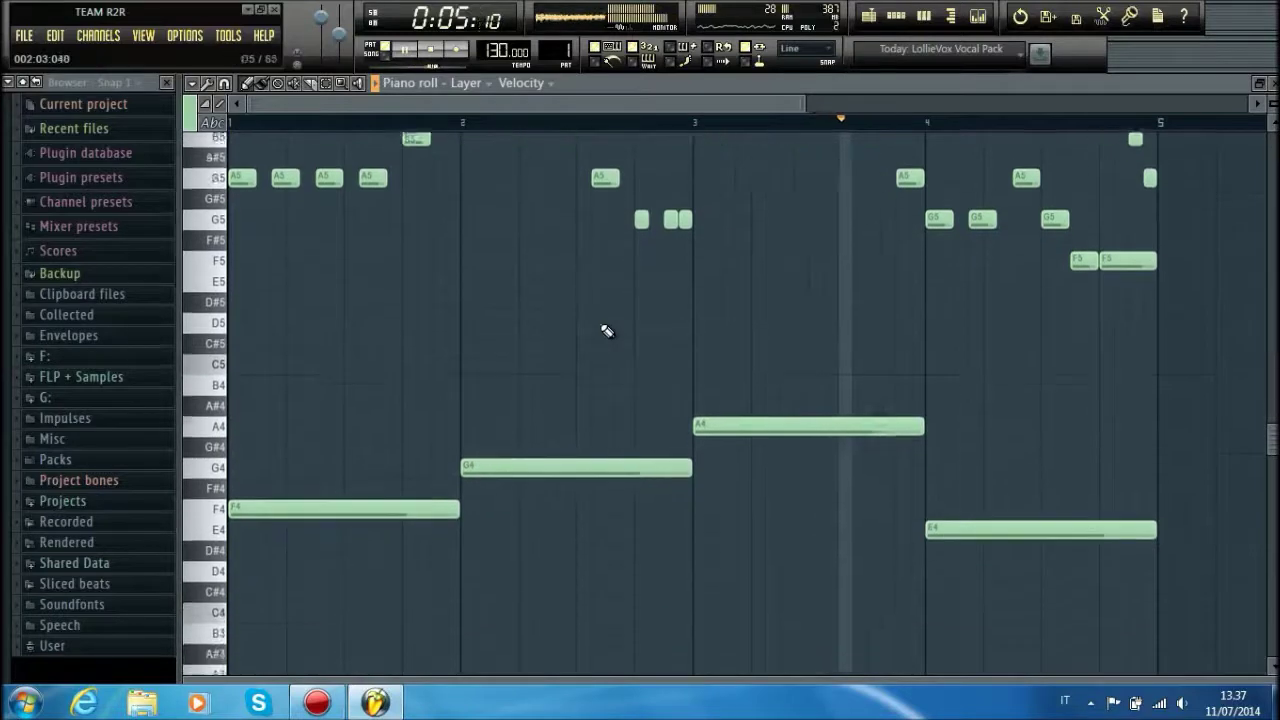
{"action": "scroll", "coordinate": [614, 349], "scroll_direction": "up", "scroll_amount": 12}
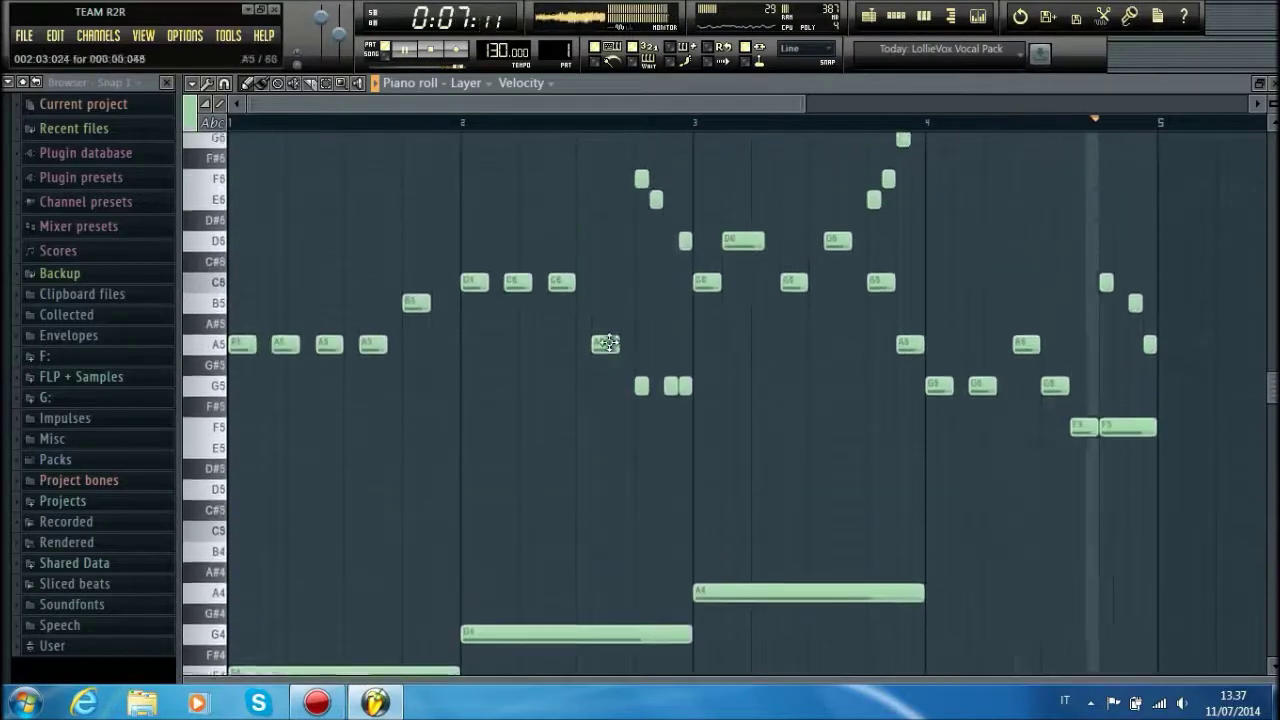
{"action": "scroll", "coordinate": [622, 131], "scroll_direction": "down", "scroll_amount": 2}
{"action": "scroll", "coordinate": [622, 131], "scroll_direction": "down", "scroll_amount": 1}
{"action": "scroll", "coordinate": [529, 306], "scroll_direction": "down", "scroll_amount": 3}
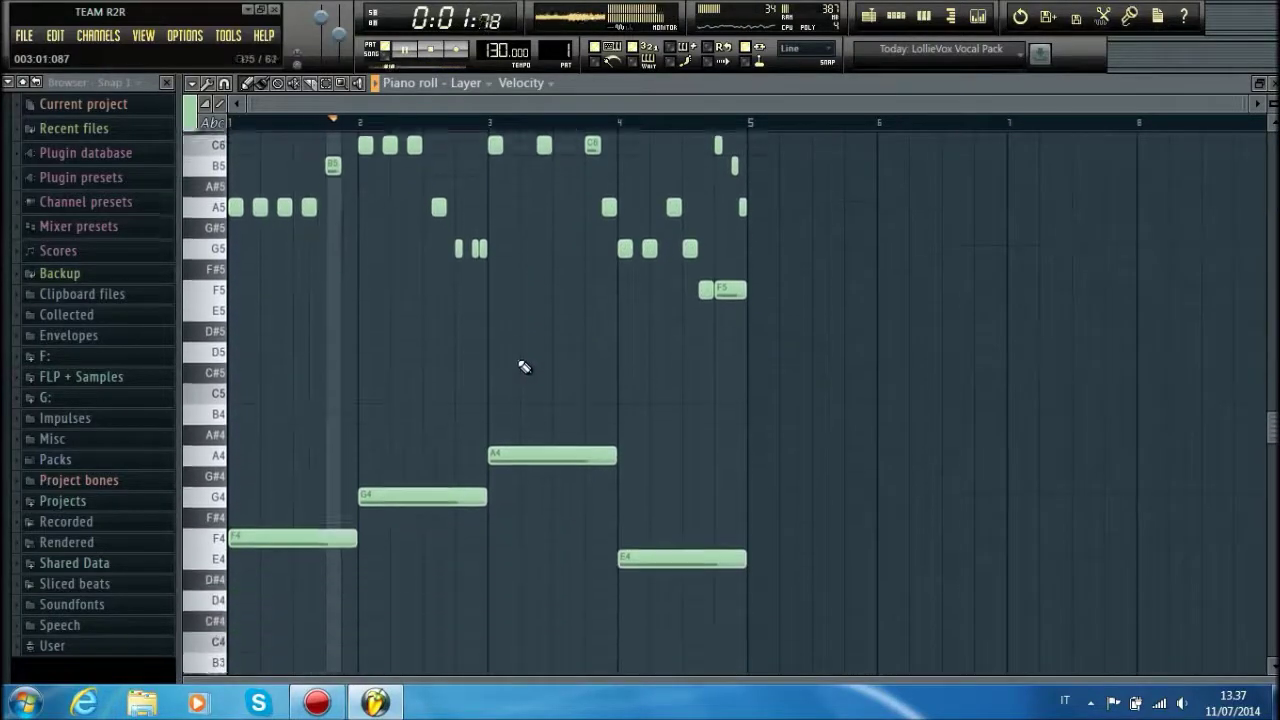
{"action": "left_click_drag", "start_coordinate": [475, 680], "coordinate": [474, 578]}
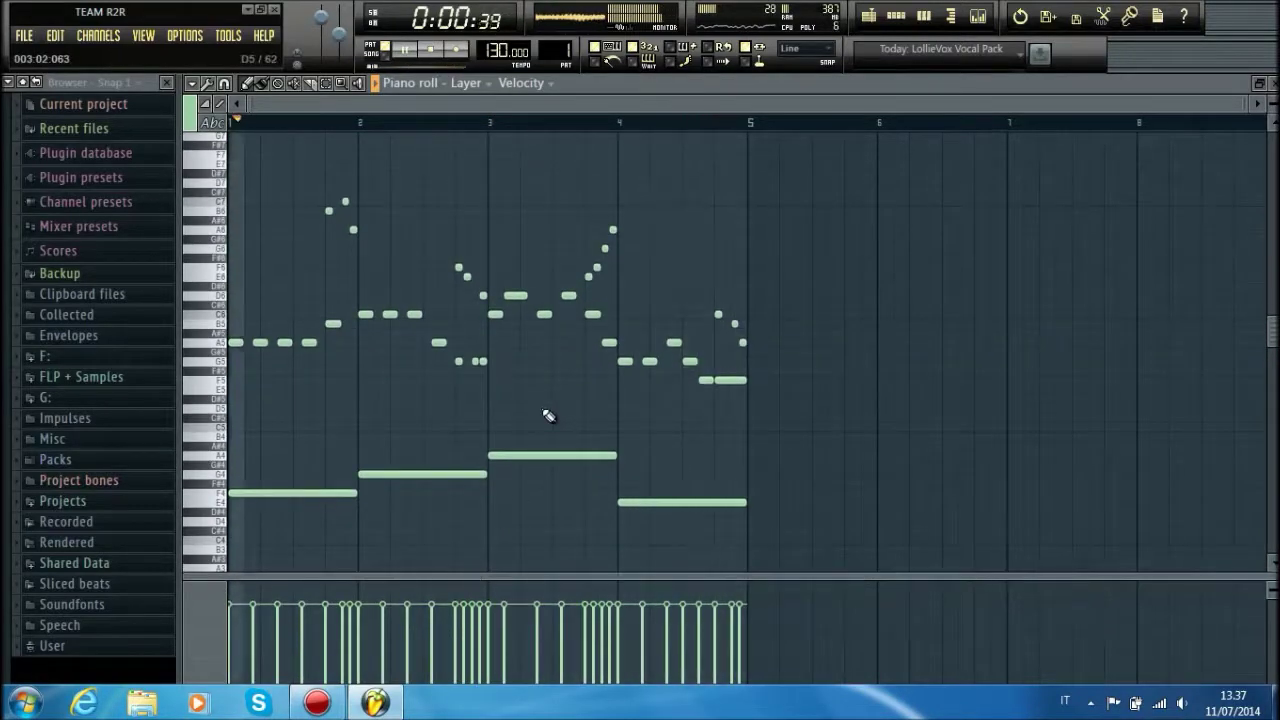
{"action": "scroll", "coordinate": [487, 377], "scroll_direction": "up", "scroll_amount": 1}
{"action": "scroll", "coordinate": [487, 377], "scroll_direction": "up", "scroll_amount": 1}
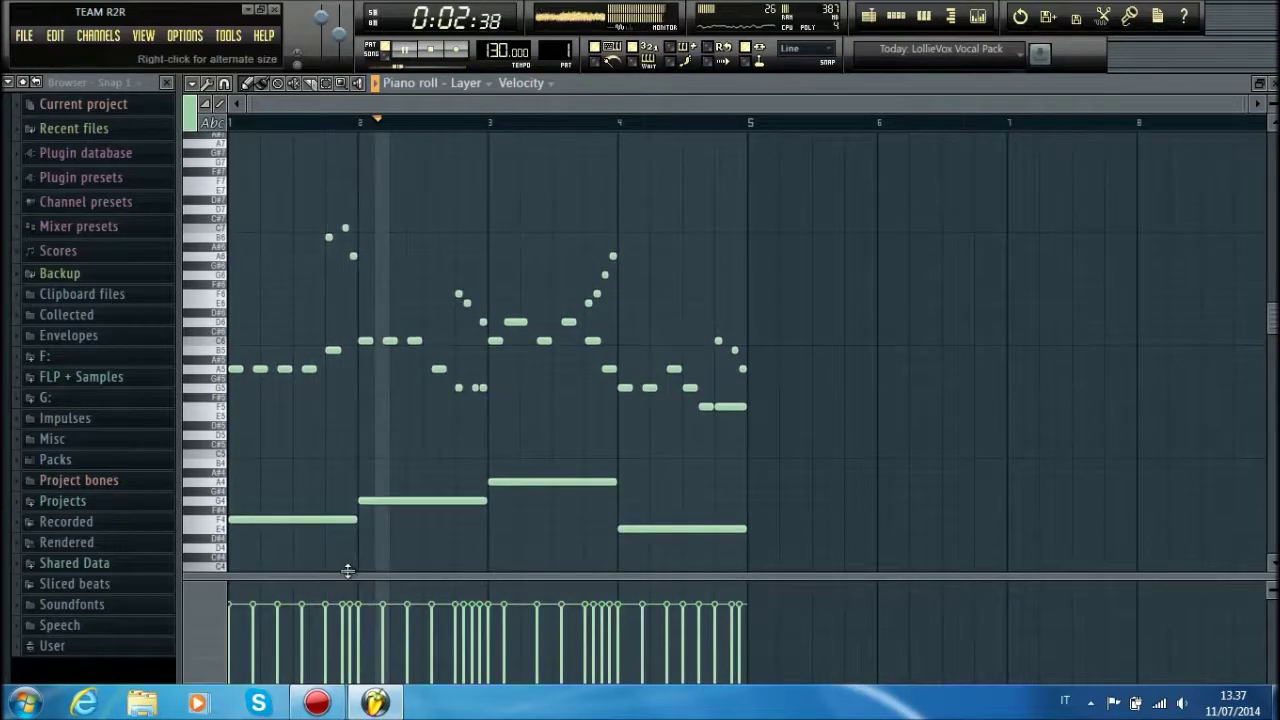
{"action": "left_click_drag", "start_coordinate": [348, 573], "coordinate": [349, 568]}
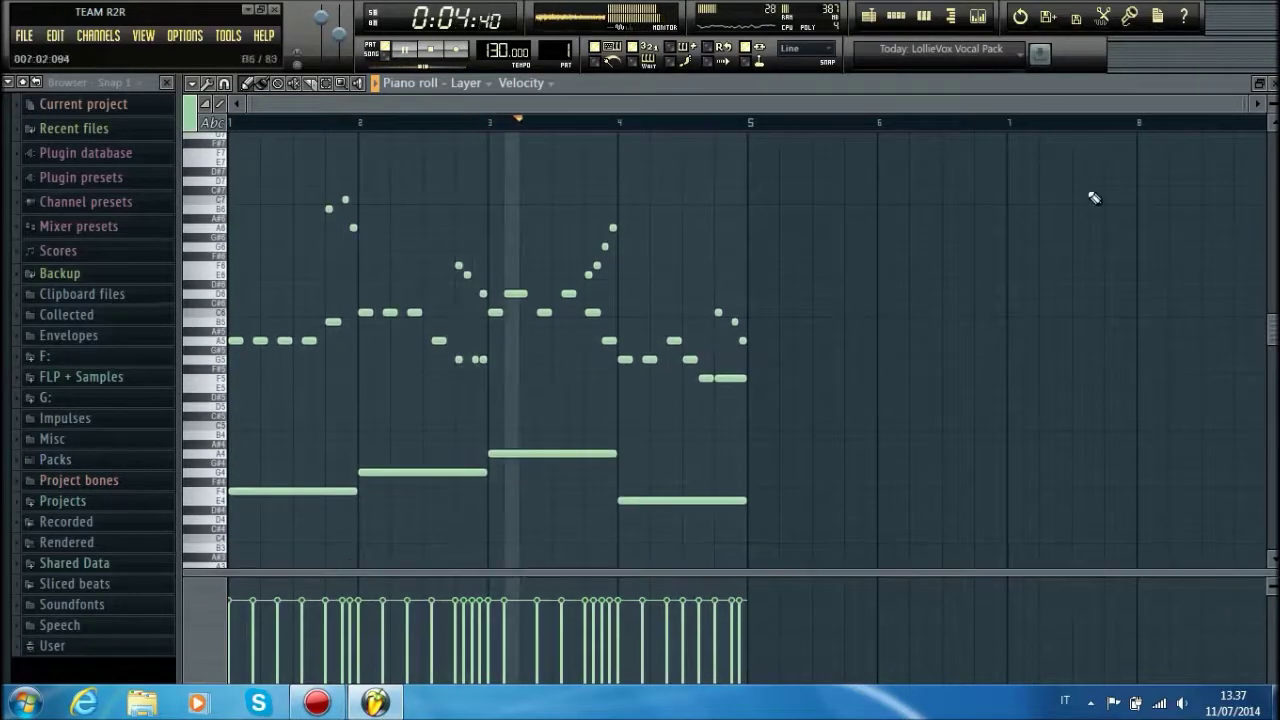
{"action": "left_click_drag", "start_coordinate": [1273, 109], "coordinate": [1274, 97]}
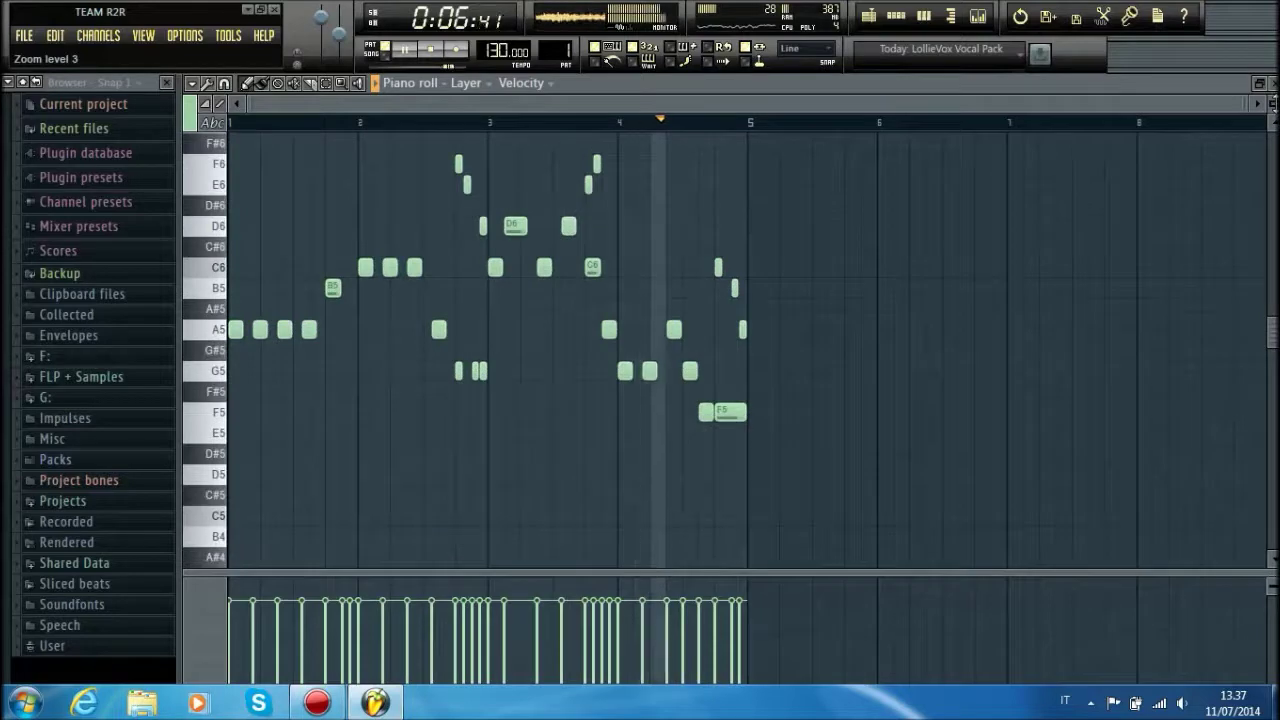
{"action": "left_click_drag", "start_coordinate": [512, 98], "coordinate": [505, 138]}
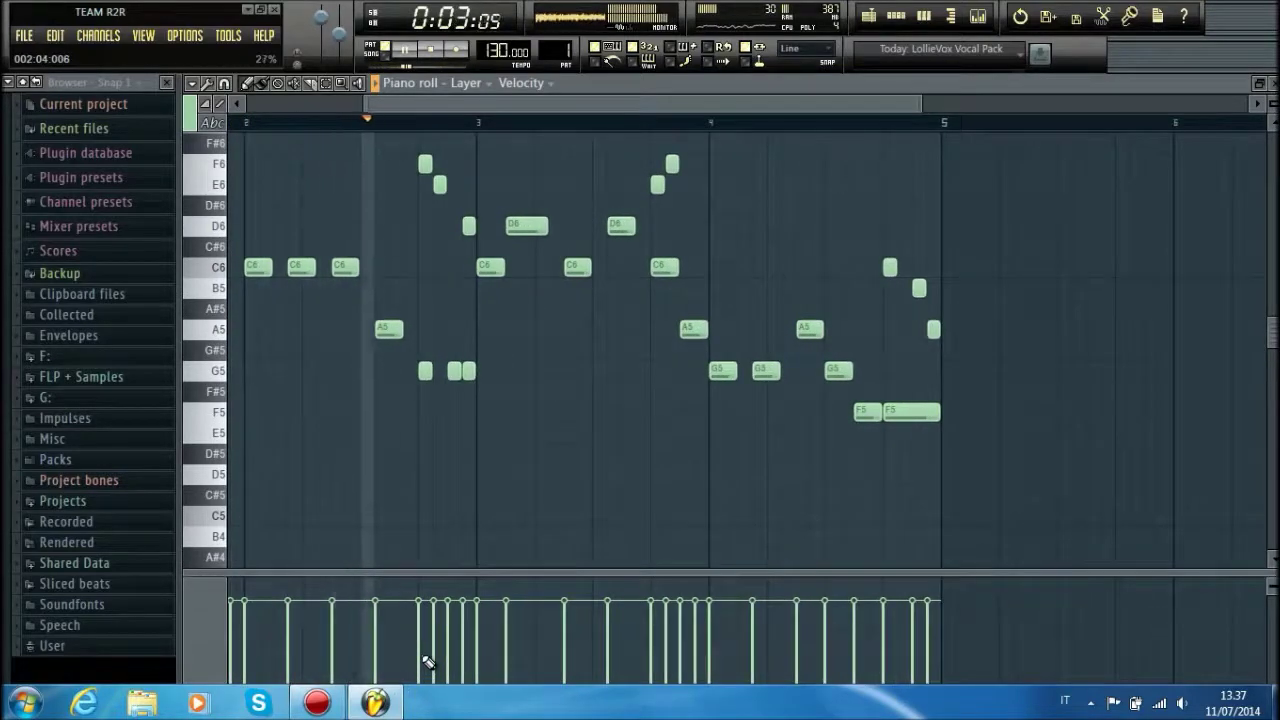
{"action": "key", "text": "space"}
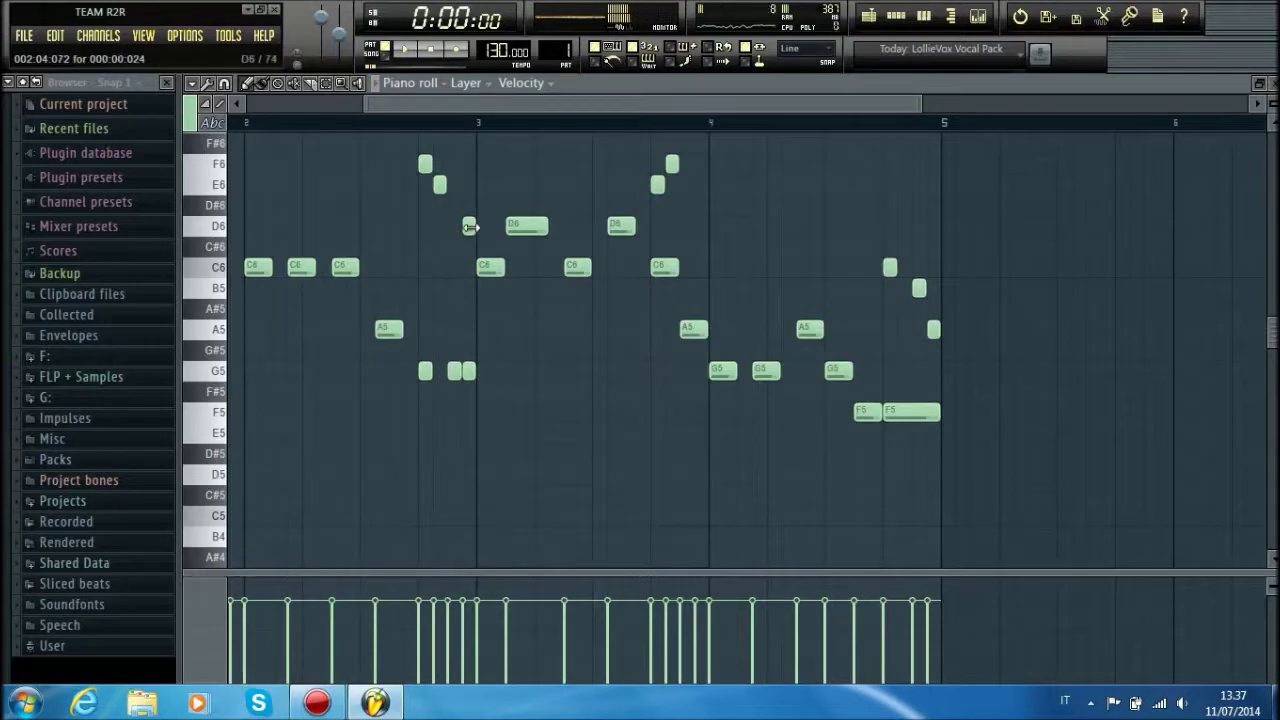
- Lower the velocities of the short F6, E6 and D6 notes ending bar 2 and the E6 and F6 notes ending bar 3 during playback
{"action": "left_click_drag", "start_coordinate": [490, 243], "coordinate": [991, 163]}
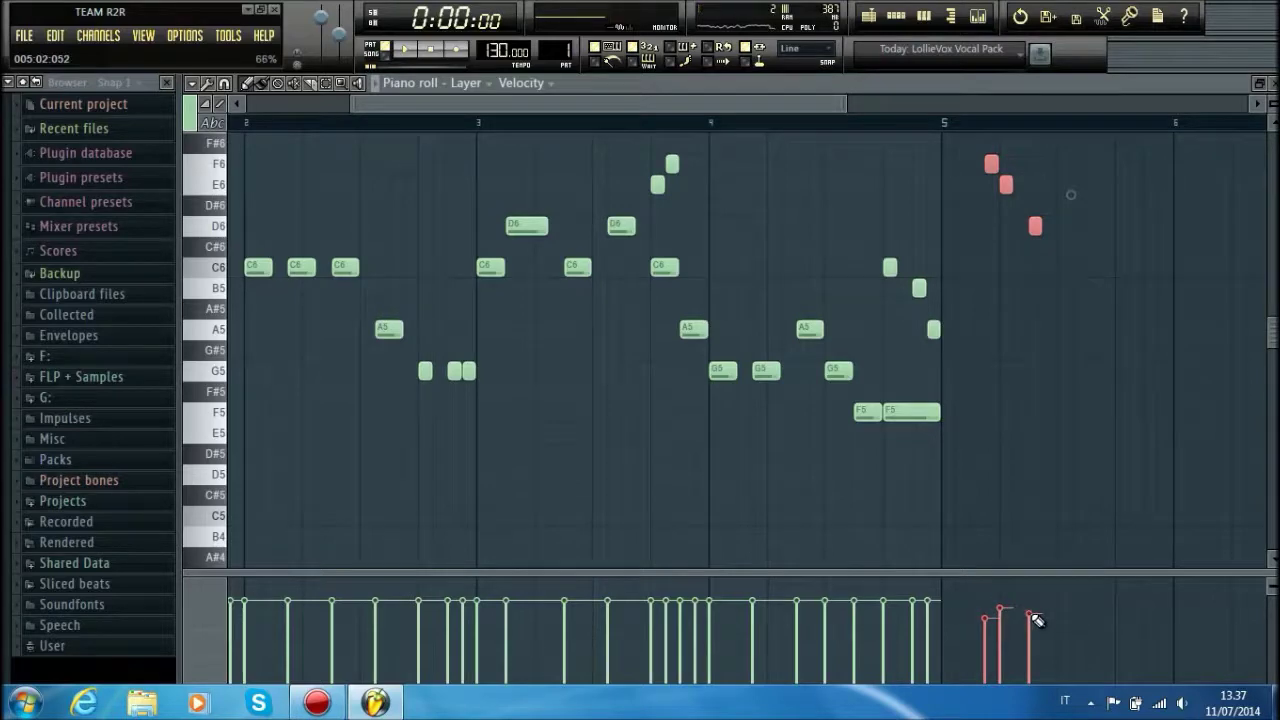
{"action": "left_click_drag", "start_coordinate": [988, 167], "coordinate": [424, 172]}
{"action": "key", "text": "space"}
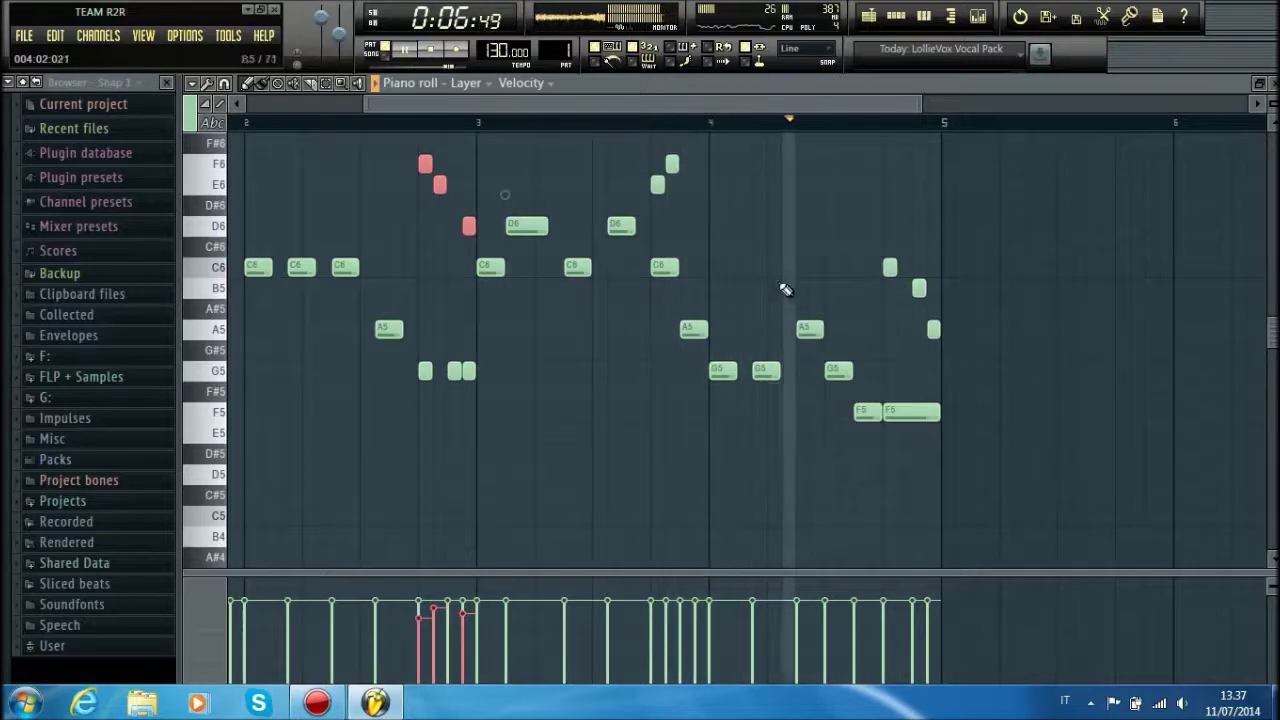
{"action": "left_click_drag", "start_coordinate": [722, 212], "coordinate": [648, 152]}
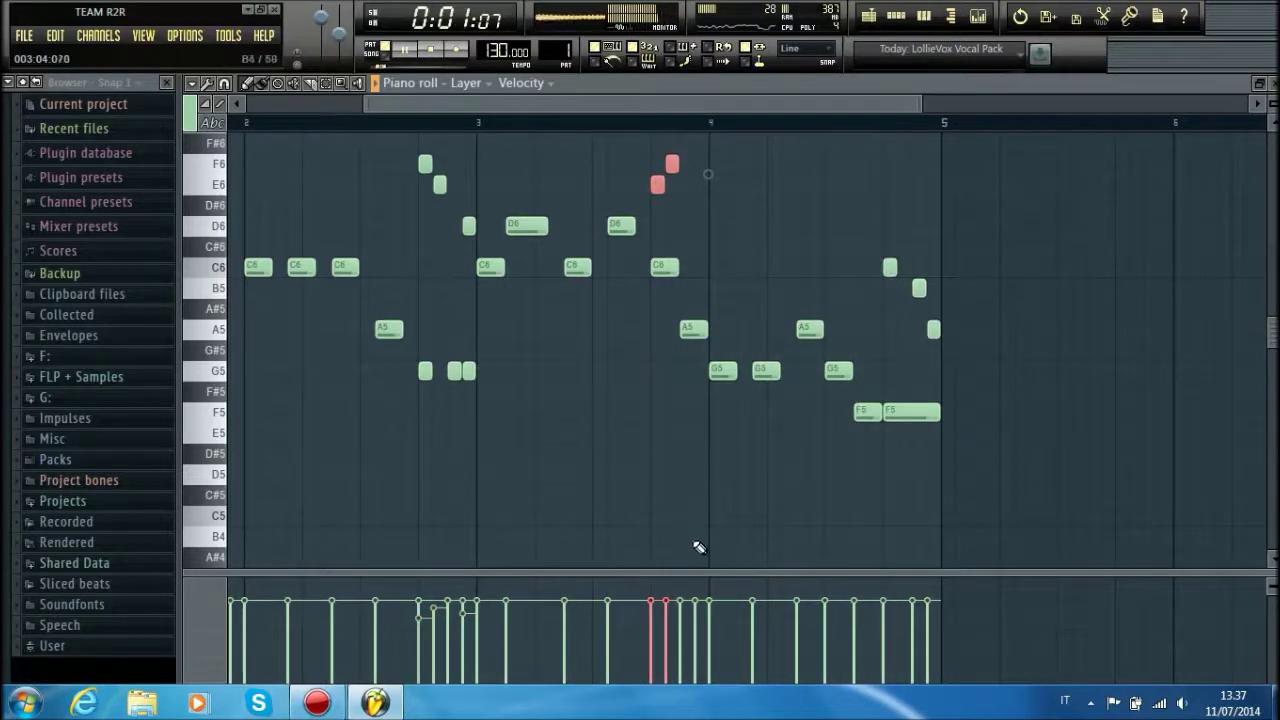
{"action": "left_click", "coordinate": [665, 618]}
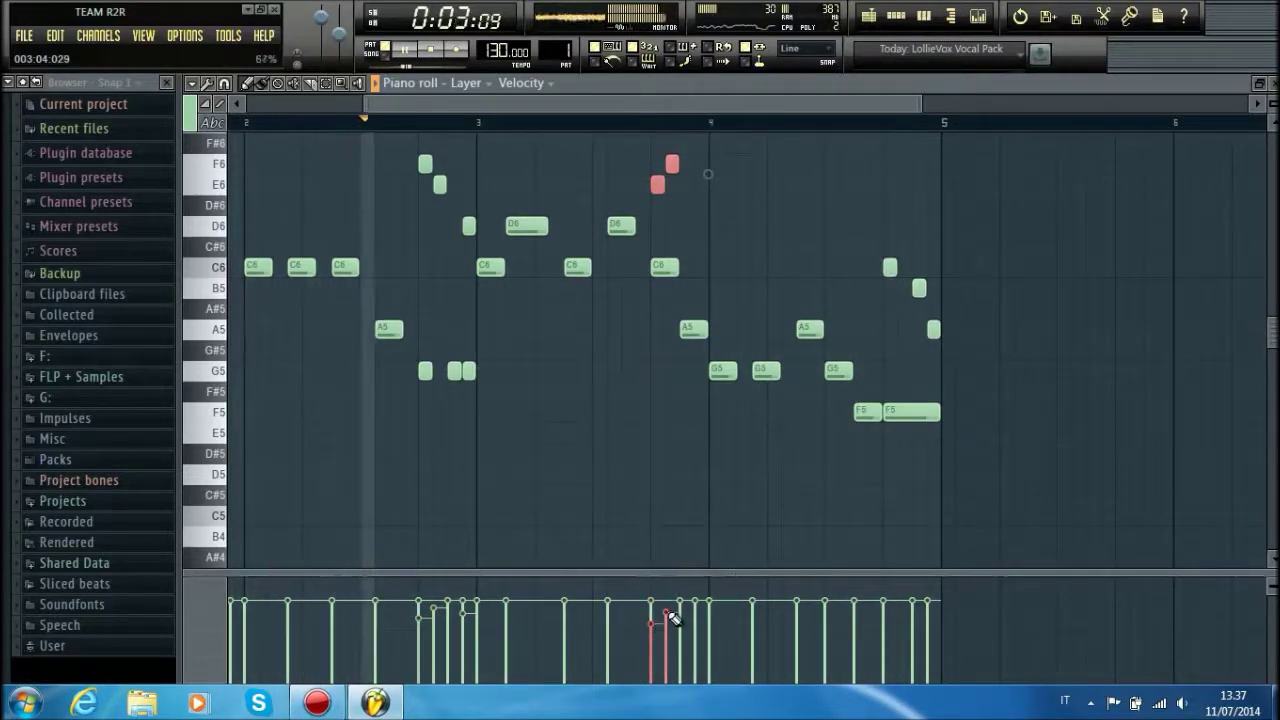
- Lower the velocities of the short C6, B5 and A5 notes ending bar 4 and further reduce the F6 and E6 notes ending bar 2
{"action": "left_click_drag", "start_coordinate": [962, 375], "coordinate": [878, 258]}
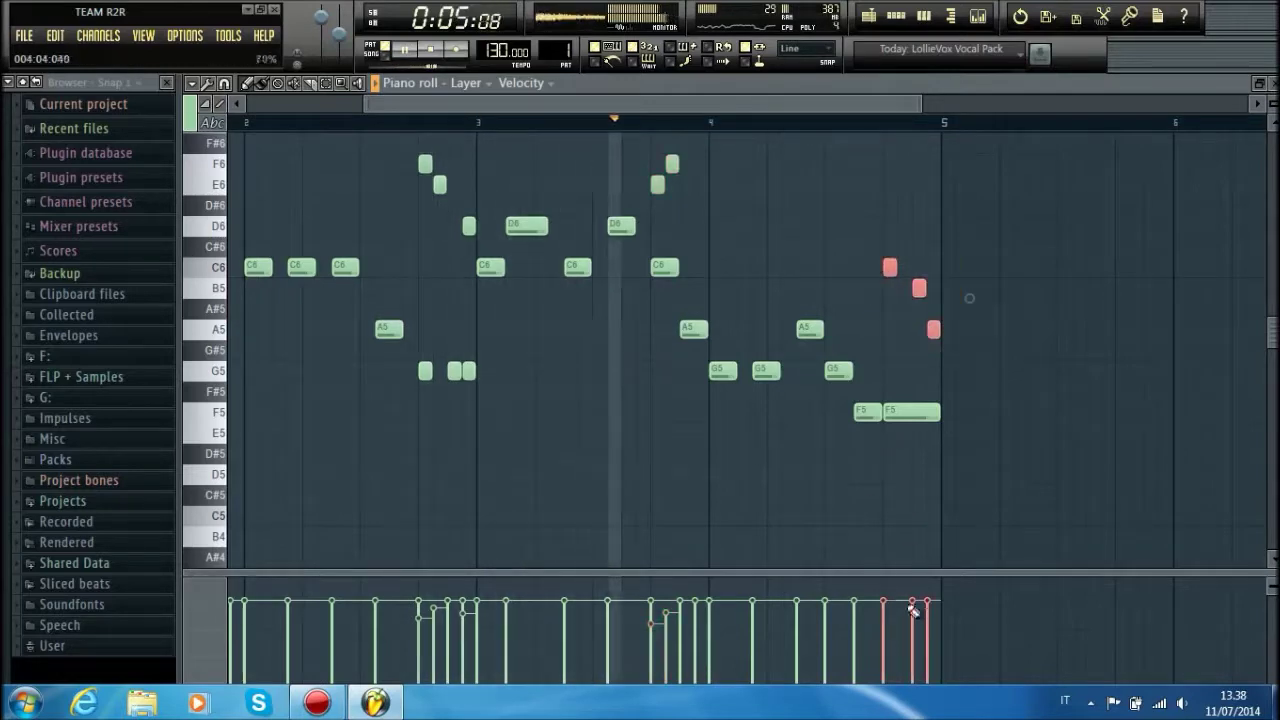
{"action": "left_click", "coordinate": [914, 633]}
{"action": "left_click", "coordinate": [929, 618]}
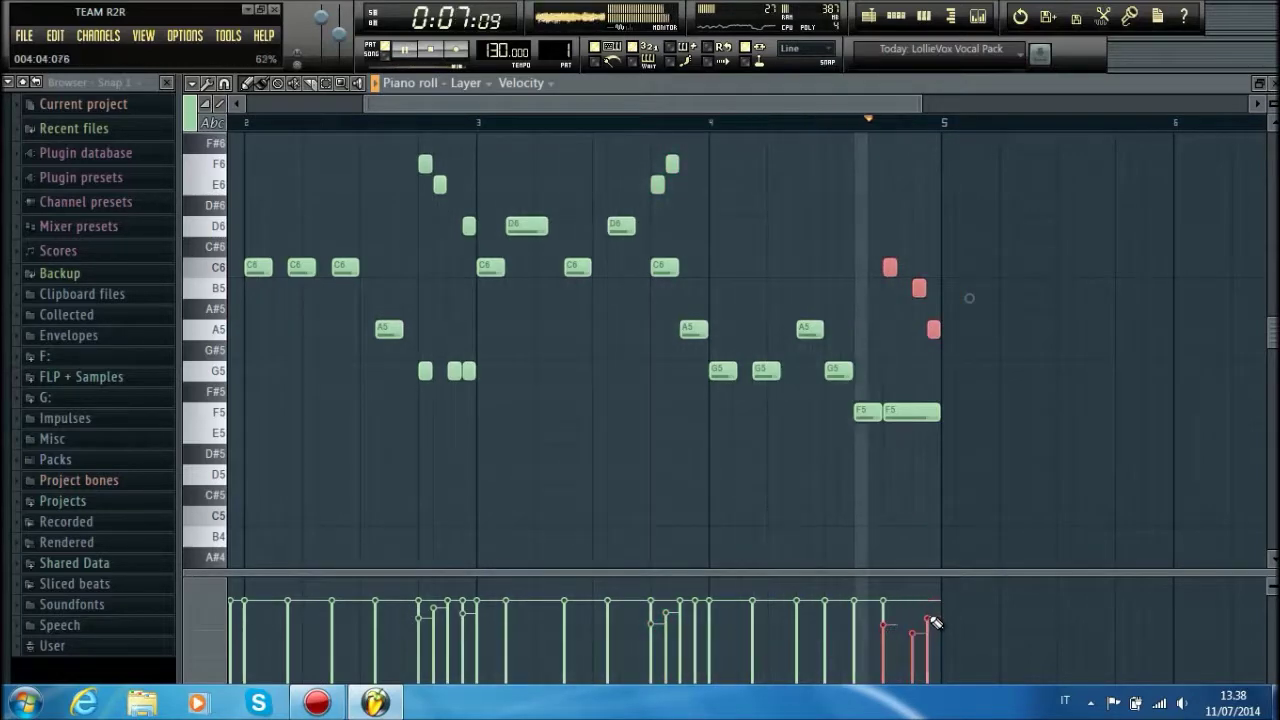
{"action": "left_click_drag", "start_coordinate": [492, 259], "coordinate": [422, 162]}
{"action": "left_click", "coordinate": [434, 621]}
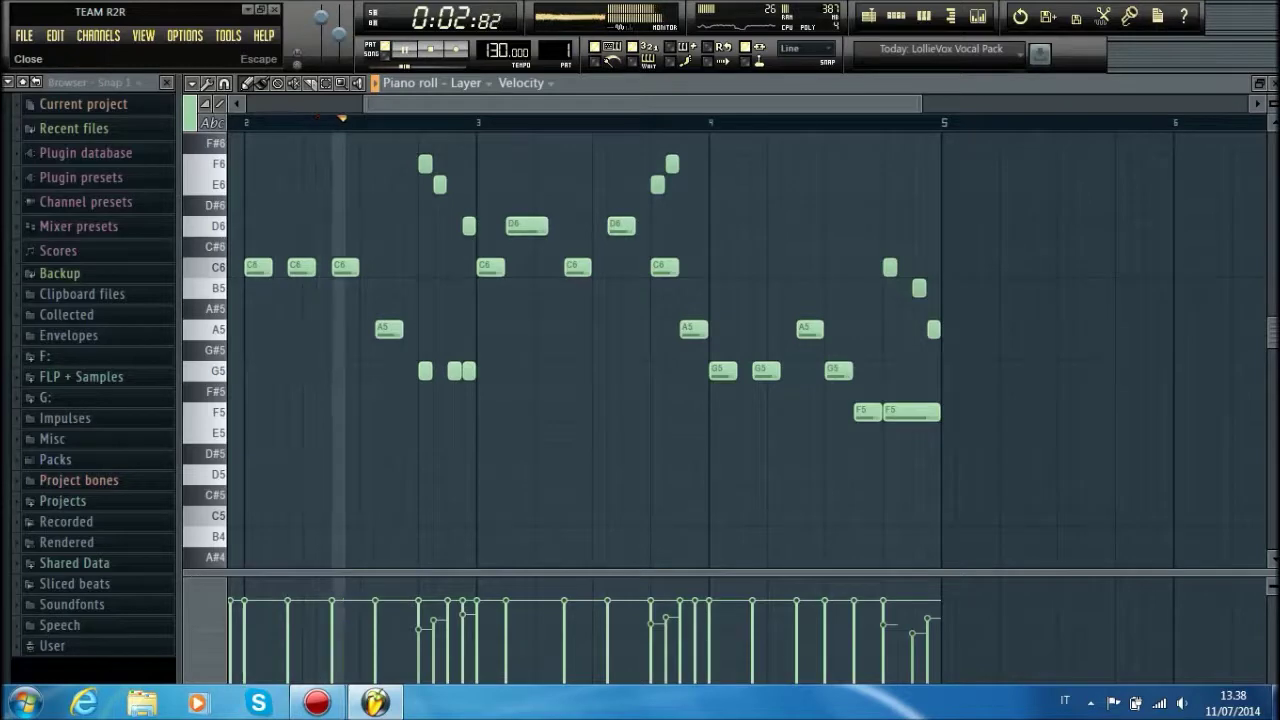
- Lower the velocities of the short B6, C7 and A6 notes at the end of bar 1
{"action": "scroll", "coordinate": [734, 443], "scroll_direction": "up", "scroll_amount": 4}
{"action": "scroll", "coordinate": [520, 265], "scroll_direction": "left", "scroll_amount": 2}
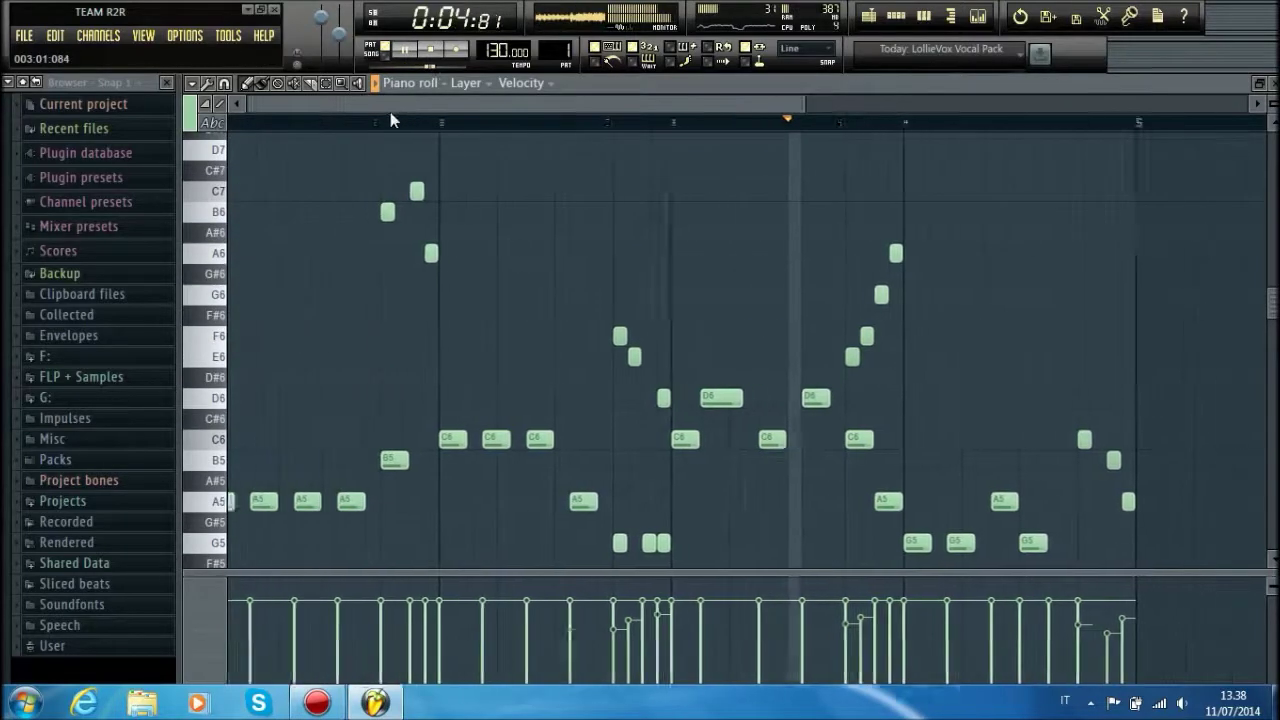
{"action": "left_click_drag", "start_coordinate": [520, 286], "coordinate": [297, 124]}
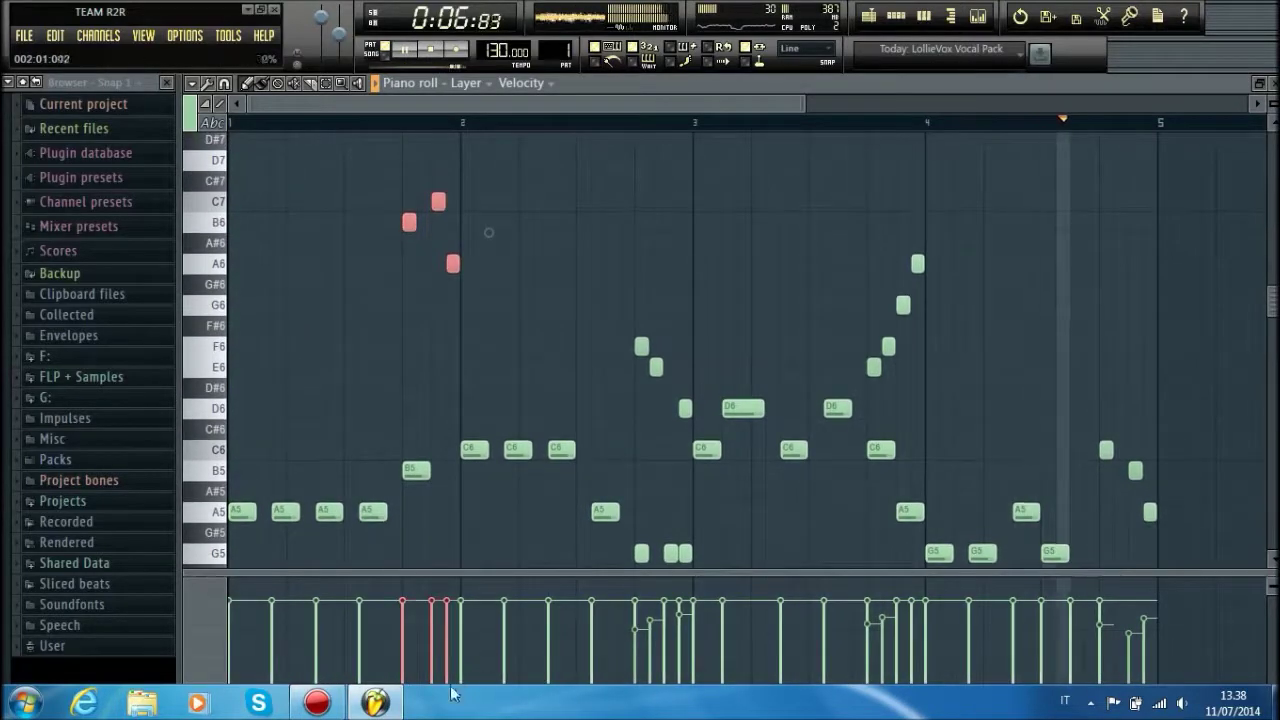
{"action": "left_click", "coordinate": [433, 617]}
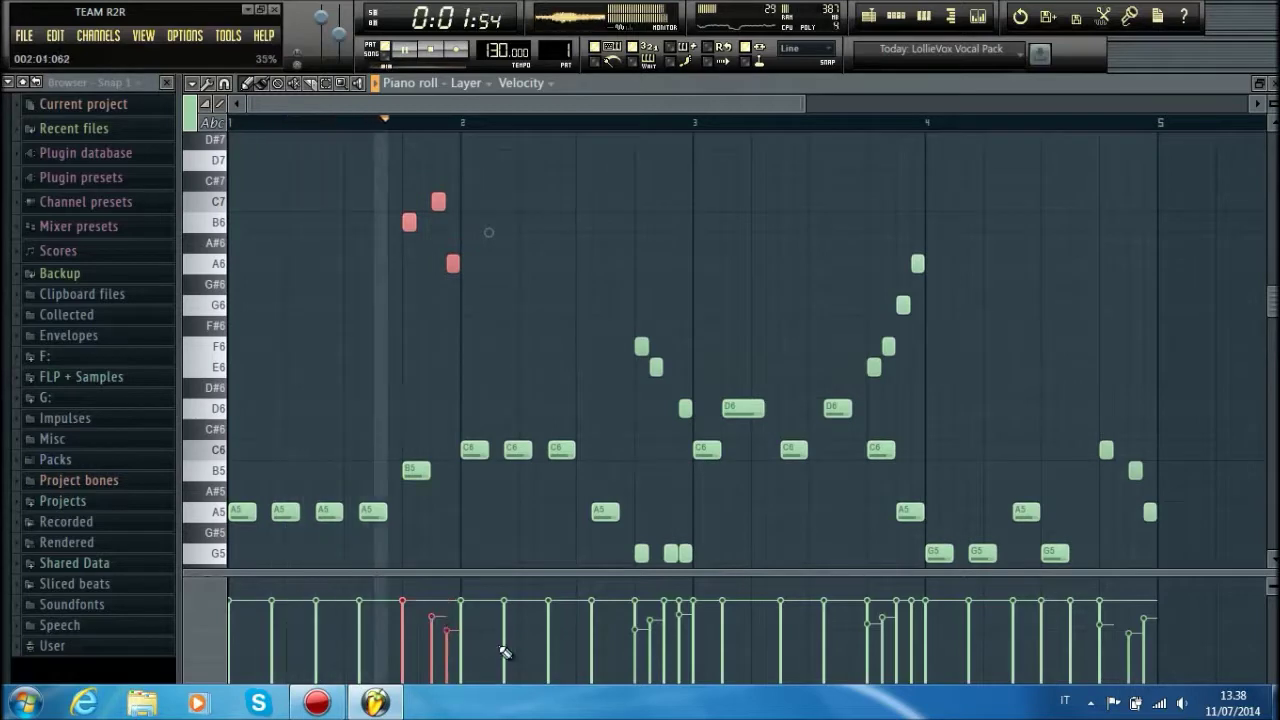
{"action": "left_click", "coordinate": [403, 628]}
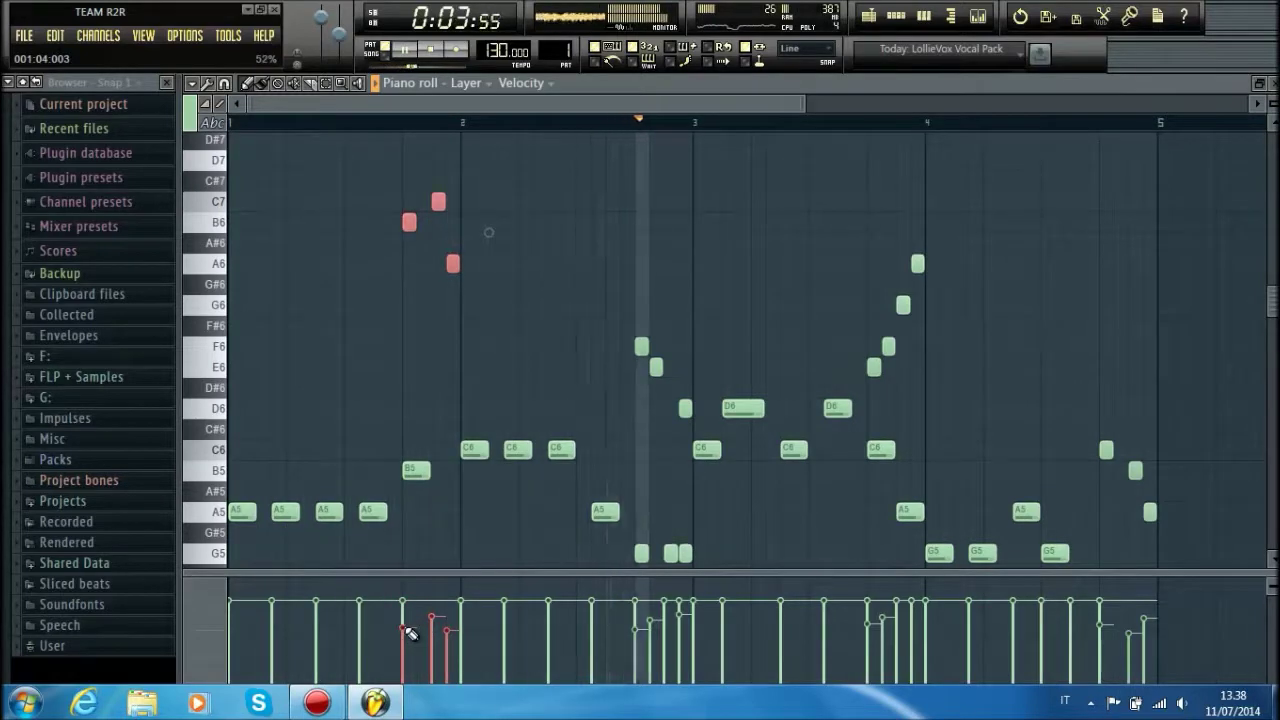
- Close the piano roll and place Pattern 1 at bar 1 on Track 2 of the playlist
{"action": "left_click", "coordinate": [1273, 84]}
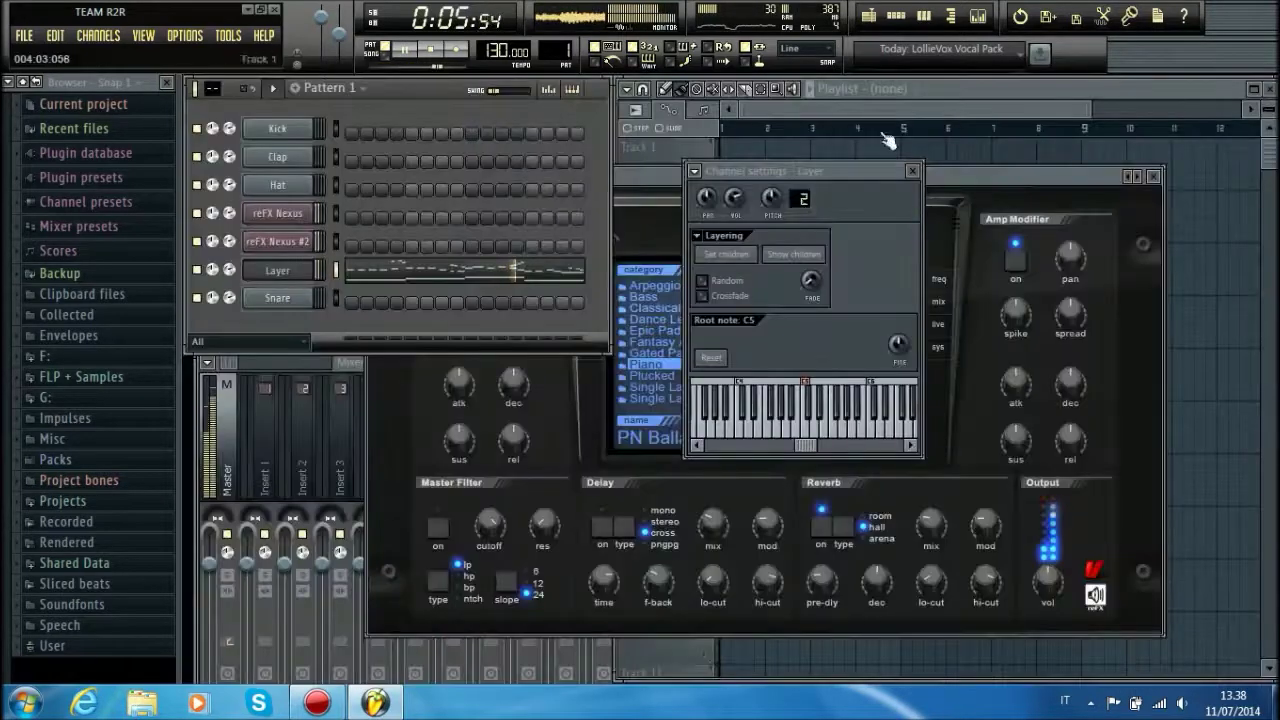
{"action": "left_click", "coordinate": [873, 150]}
{"action": "left_click", "coordinate": [813, 227]}
{"action": "left_click", "coordinate": [849, 249]}
{"action": "left_click_drag", "start_coordinate": [857, 263], "coordinate": [723, 270]}
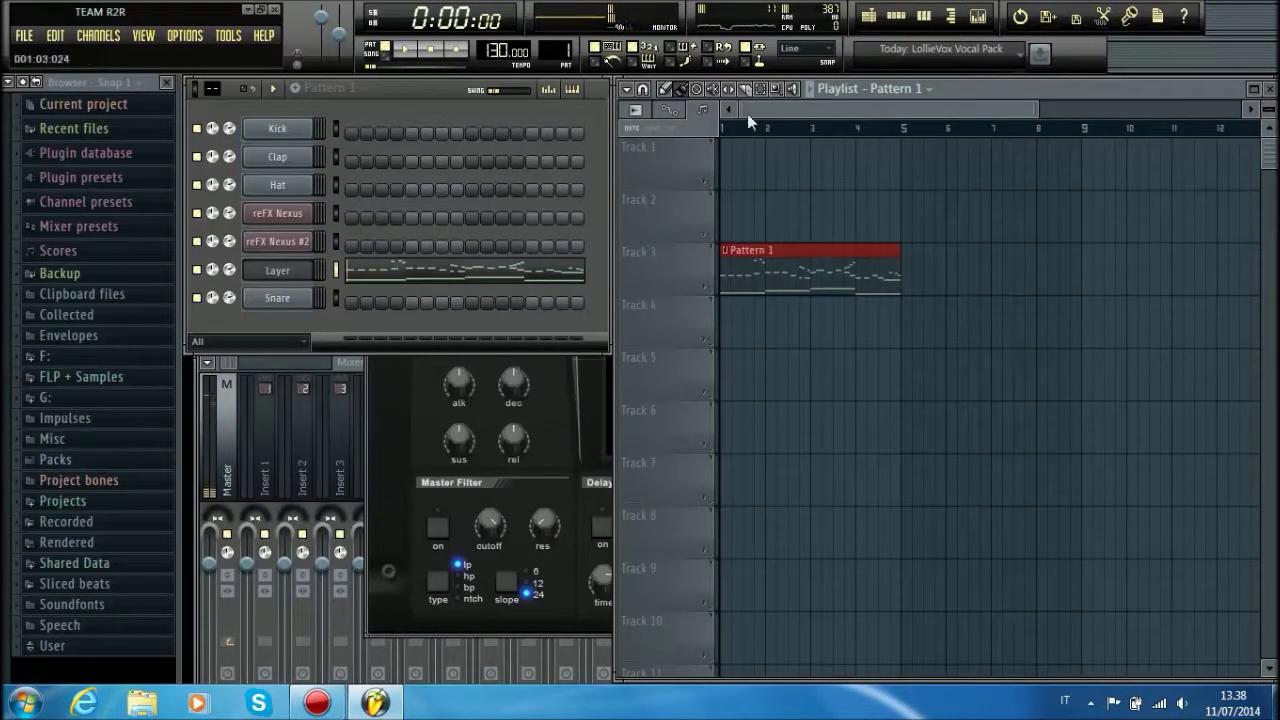
{"action": "left_click_drag", "start_coordinate": [786, 267], "coordinate": [775, 210]}
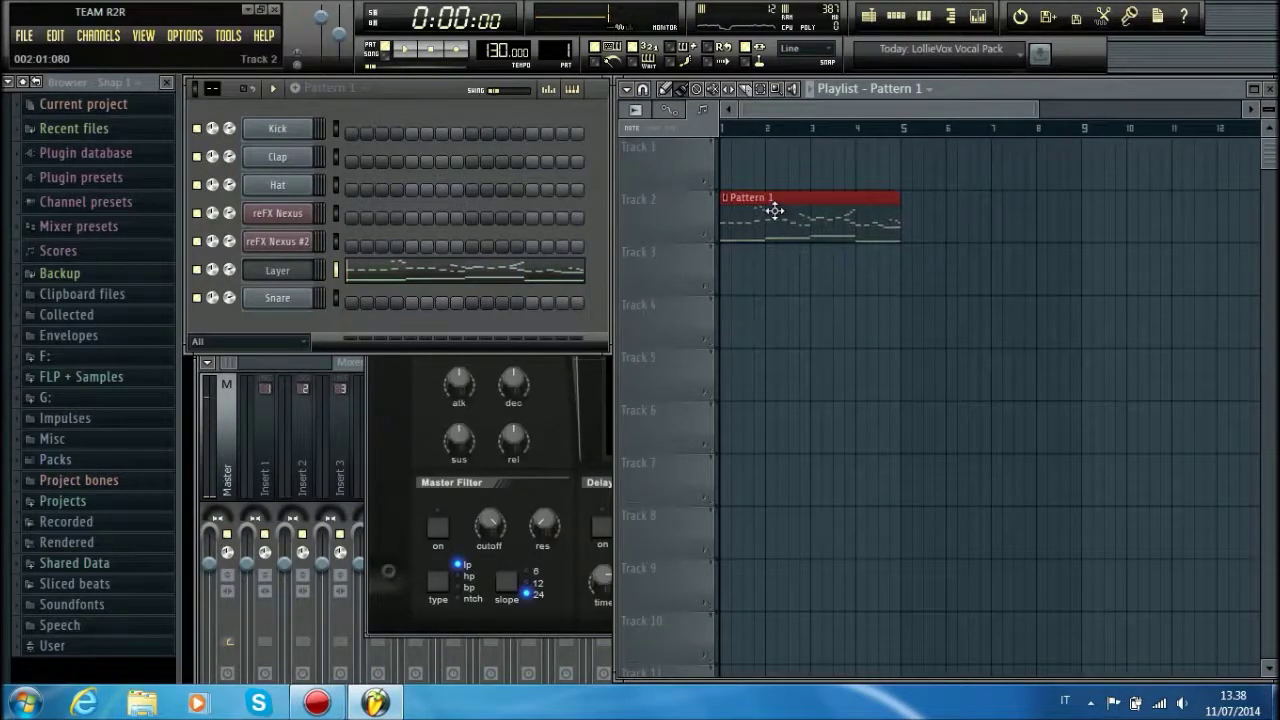
- Examine the ghosted Layer notes in the reFX Nexus #2 channel's piano roll, then close it
{"action": "left_click", "coordinate": [306, 276]}
{"action": "left_click", "coordinate": [306, 241]}
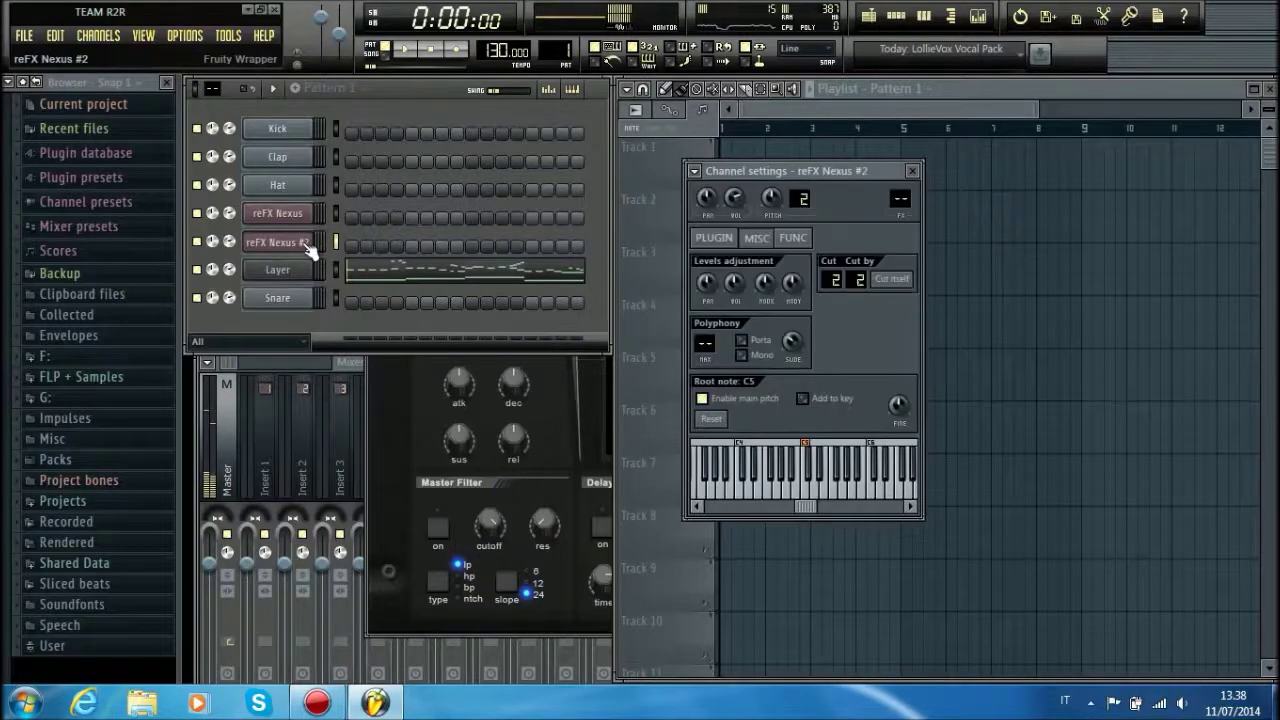
{"action": "left_click", "coordinate": [306, 241]}
{"action": "right_click", "coordinate": [310, 241]}
{"action": "left_click", "coordinate": [350, 242]}
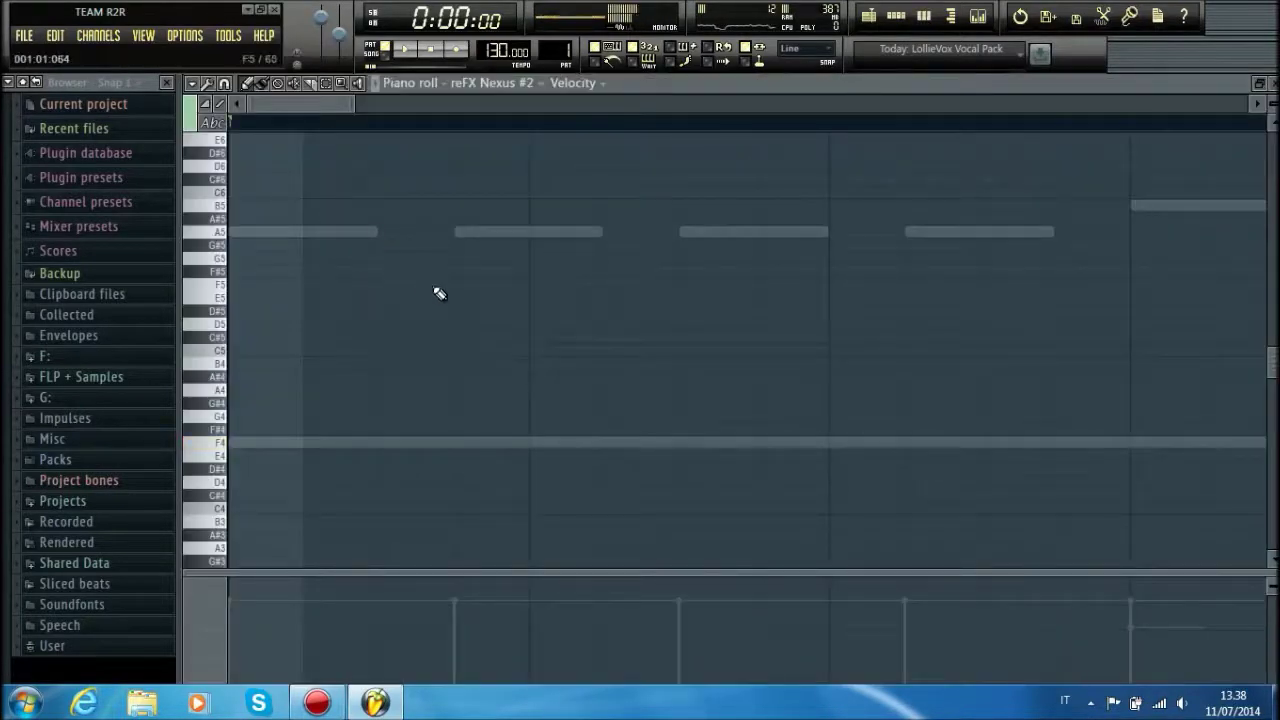
{"action": "scroll", "coordinate": [458, 137], "scroll_direction": "down", "scroll_amount": 5}
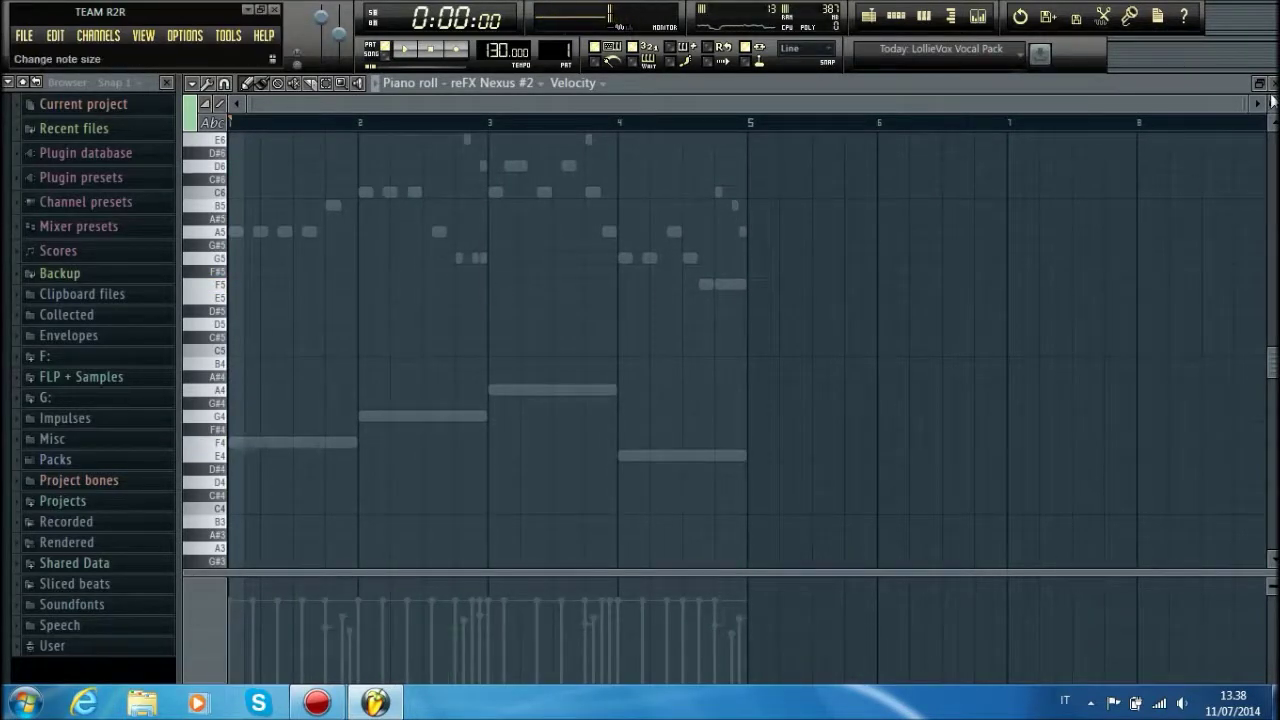
{"action": "key", "text": "Escape"}
- View the plugin window of the first reFX Nexus channel and return to the channel rack
{"action": "left_click", "coordinate": [277, 213]}
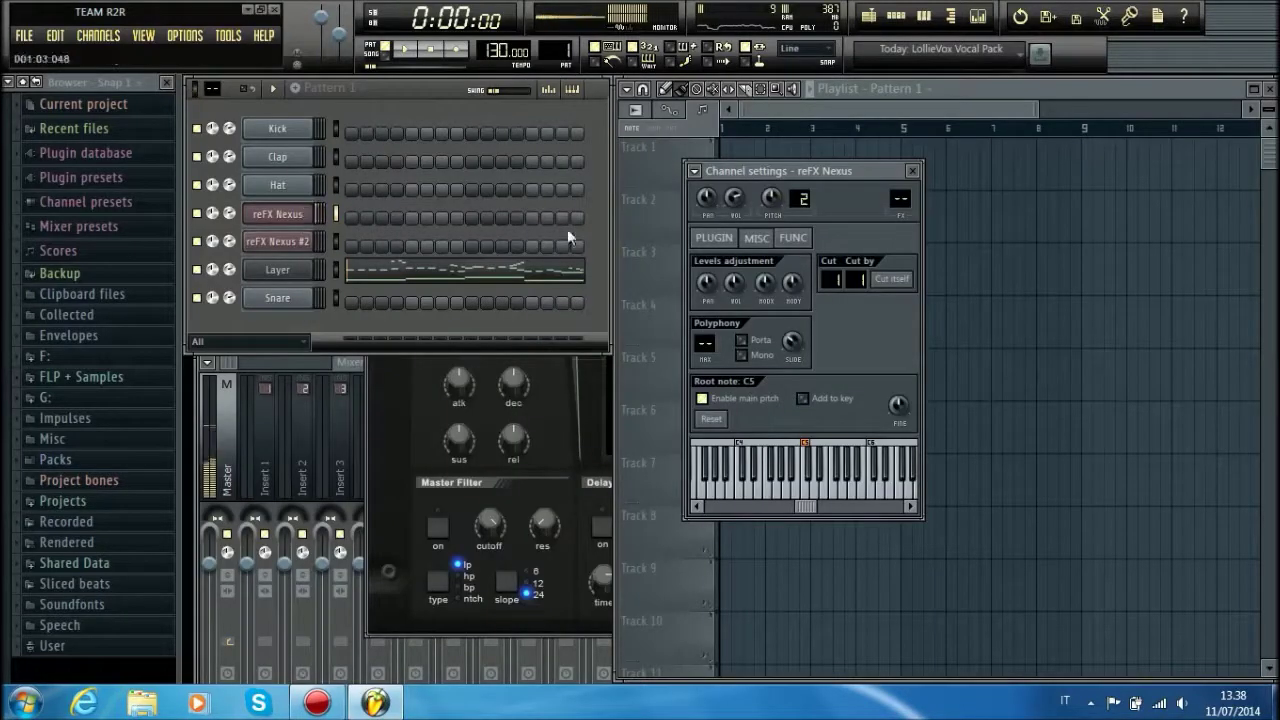
{"action": "left_click", "coordinate": [716, 244]}
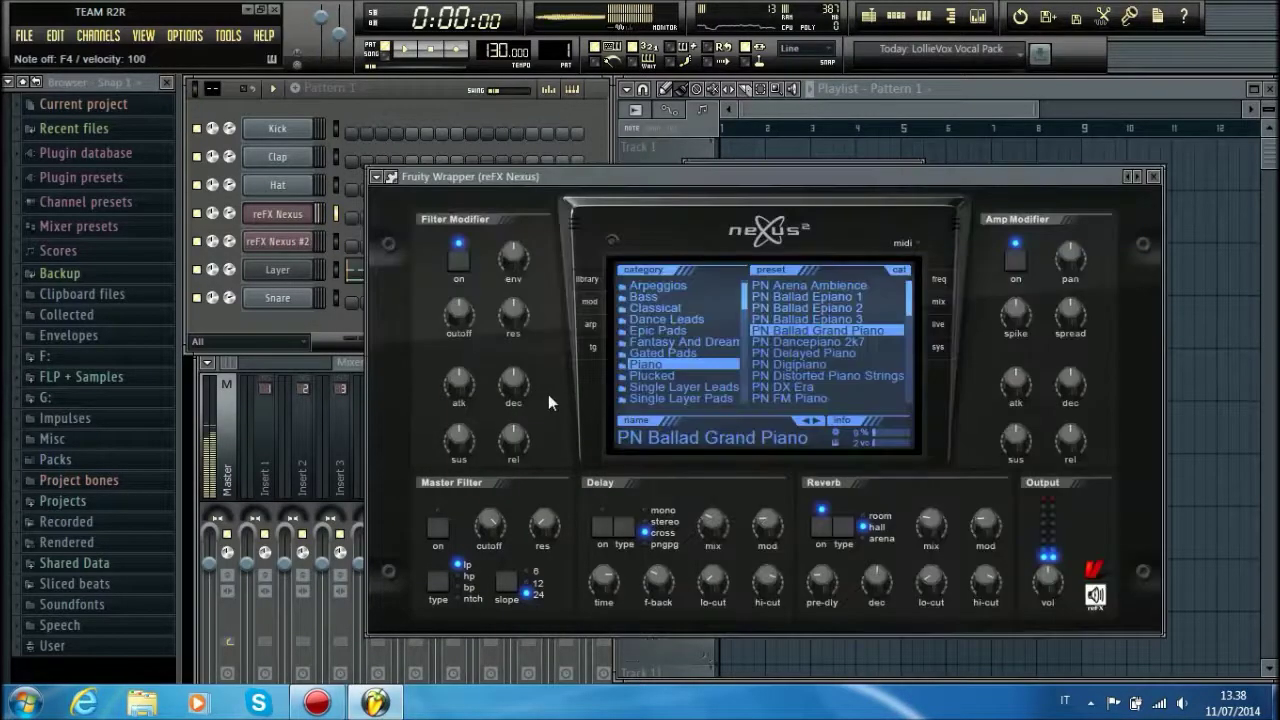
{"action": "left_click", "coordinate": [602, 121]}
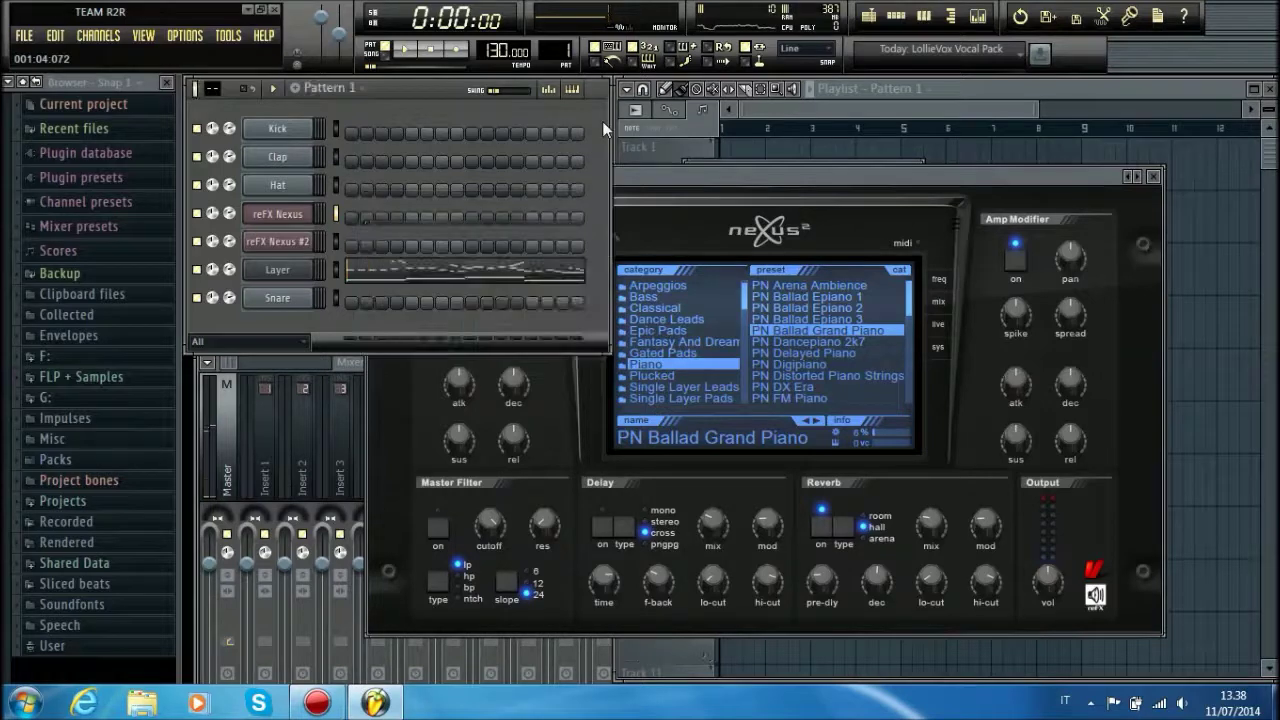
- Switch to Pattern 2 and insert a new Nexus instrument channel just above Snare
{"action": "scroll", "coordinate": [548, 49], "scroll_direction": "up", "scroll_amount": 1}
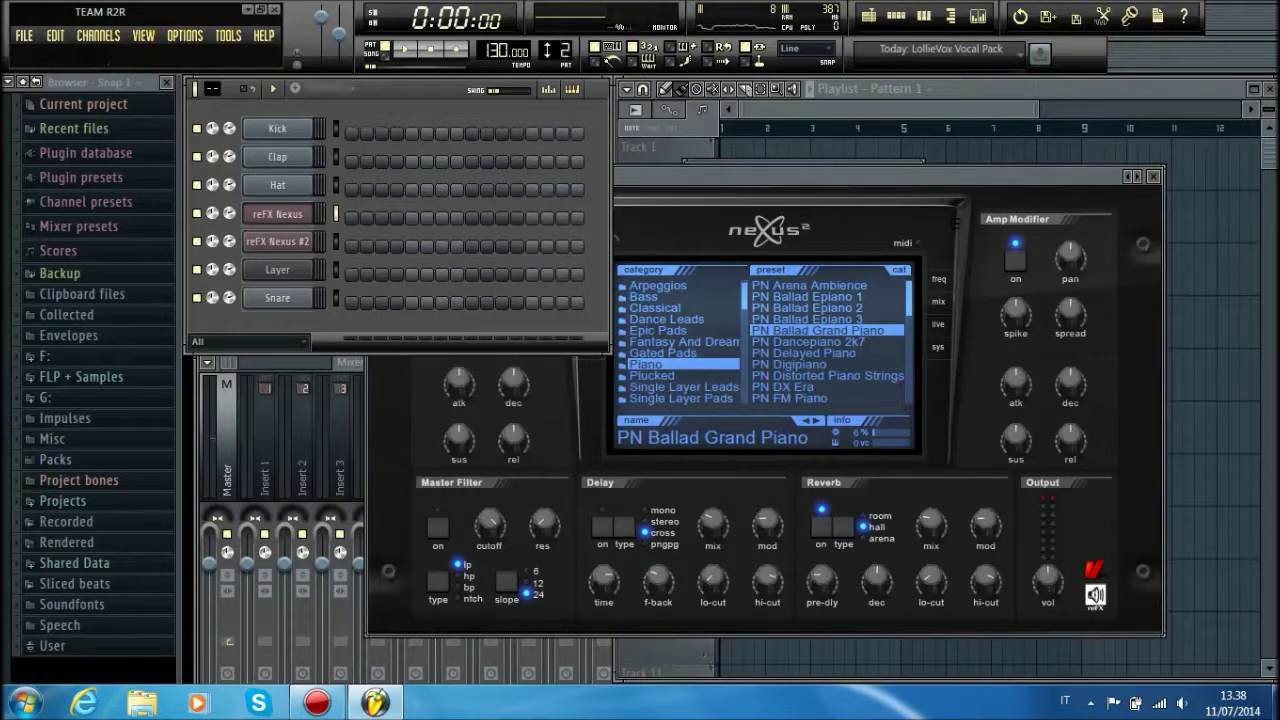
{"action": "right_click", "coordinate": [276, 299]}
{"action": "mouse_move", "coordinate": [358, 494]}
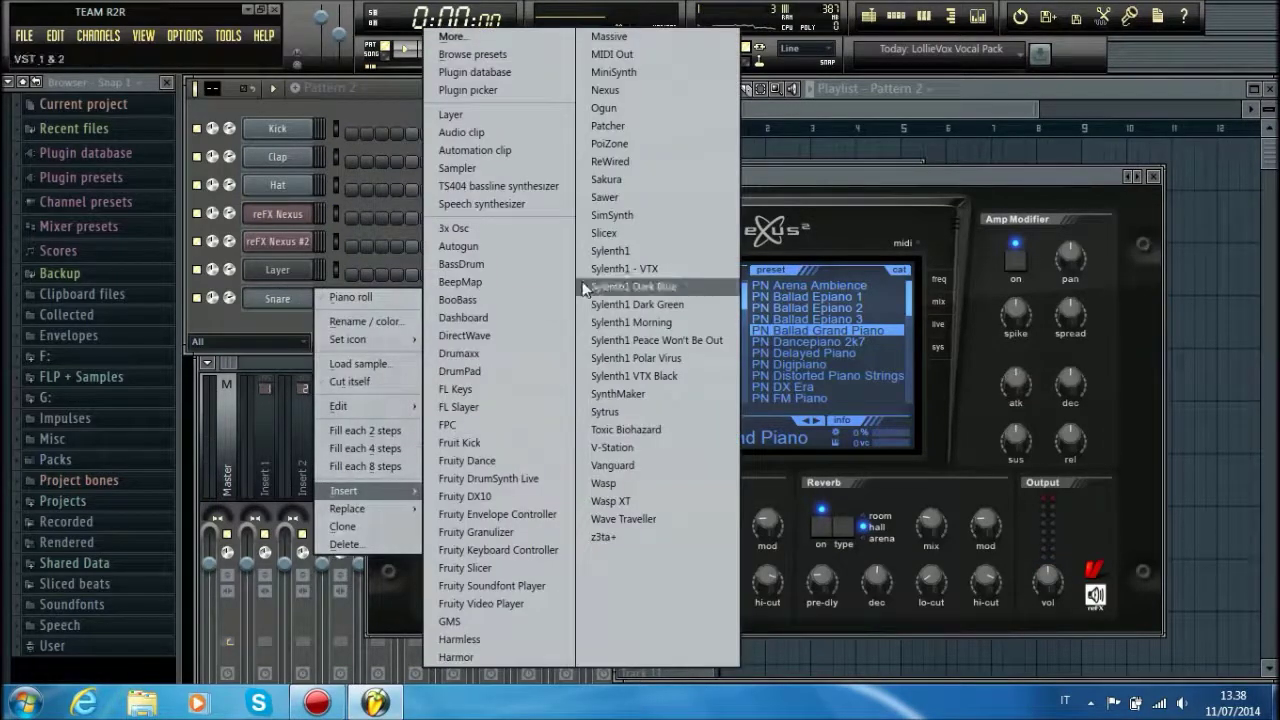
{"action": "left_click", "coordinate": [623, 97]}
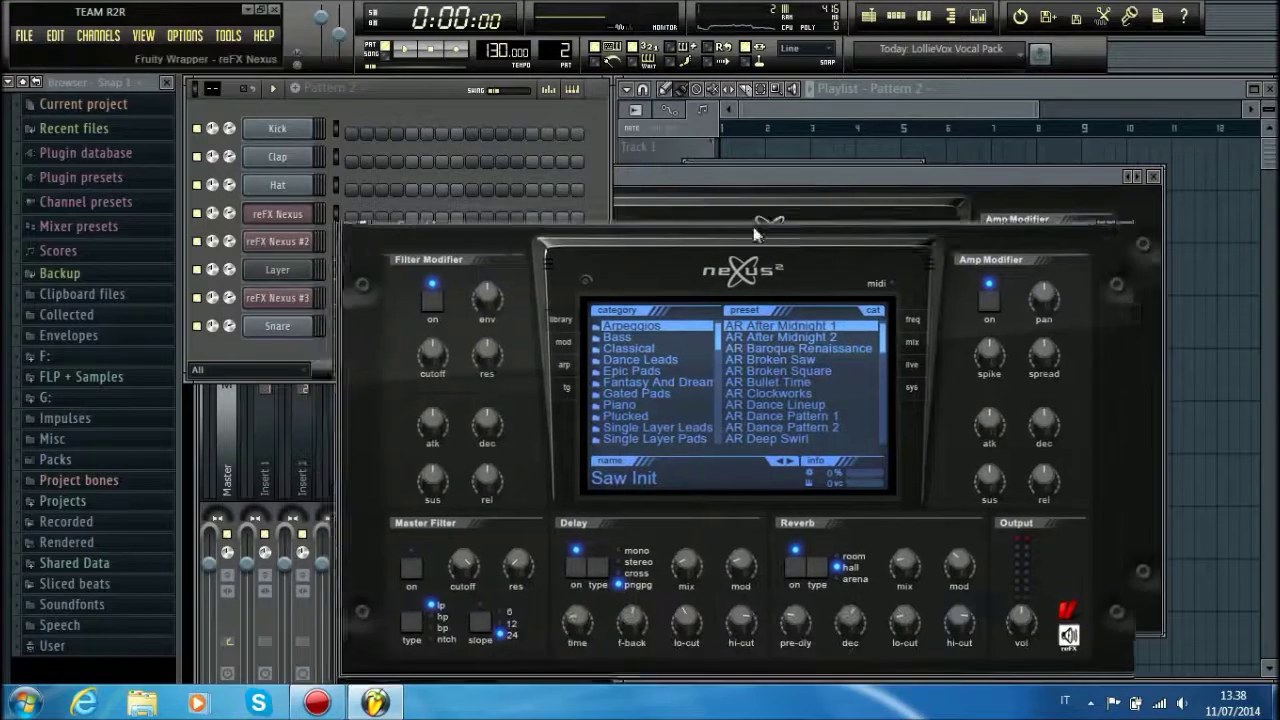
- Browse the reFX Nexus #3 preset categories and list the XP Bass presets down to BA Ducking
{"action": "scroll", "coordinate": [659, 342], "scroll_direction": "down", "scroll_amount": 1}
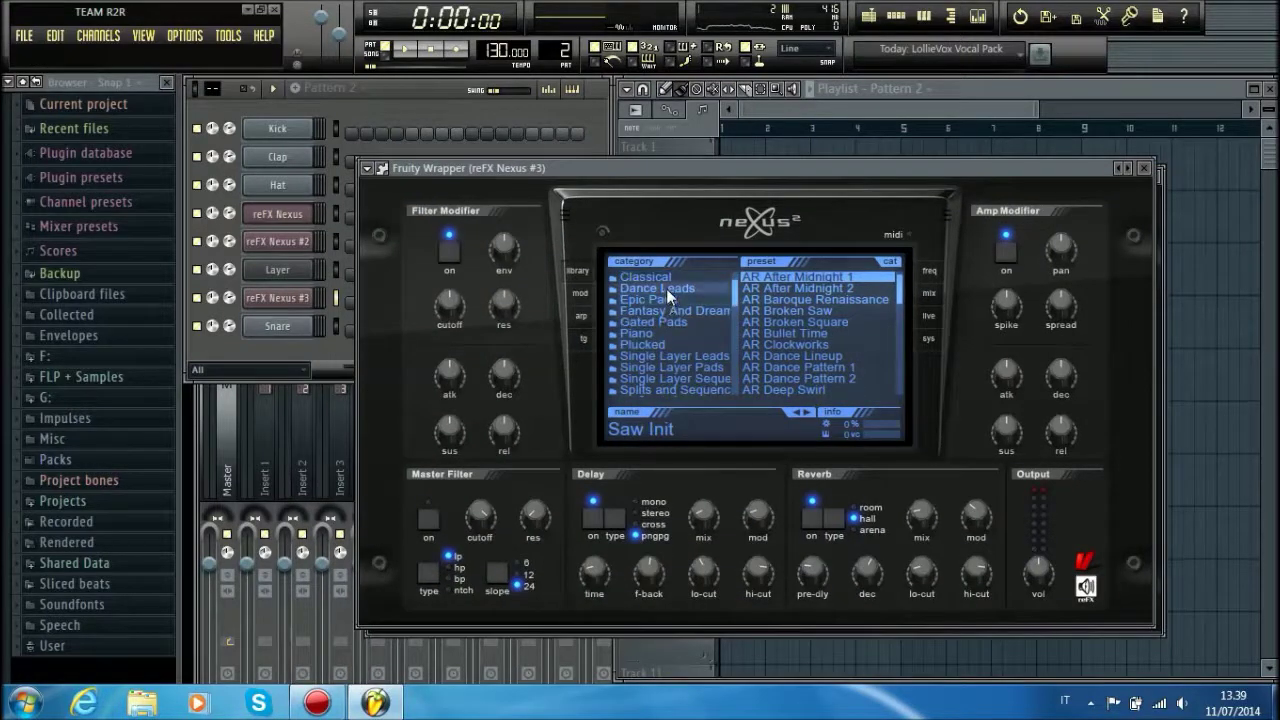
{"action": "scroll", "coordinate": [666, 300], "scroll_direction": "down", "scroll_amount": 3}
{"action": "scroll", "coordinate": [662, 330], "scroll_direction": "down", "scroll_amount": 1}
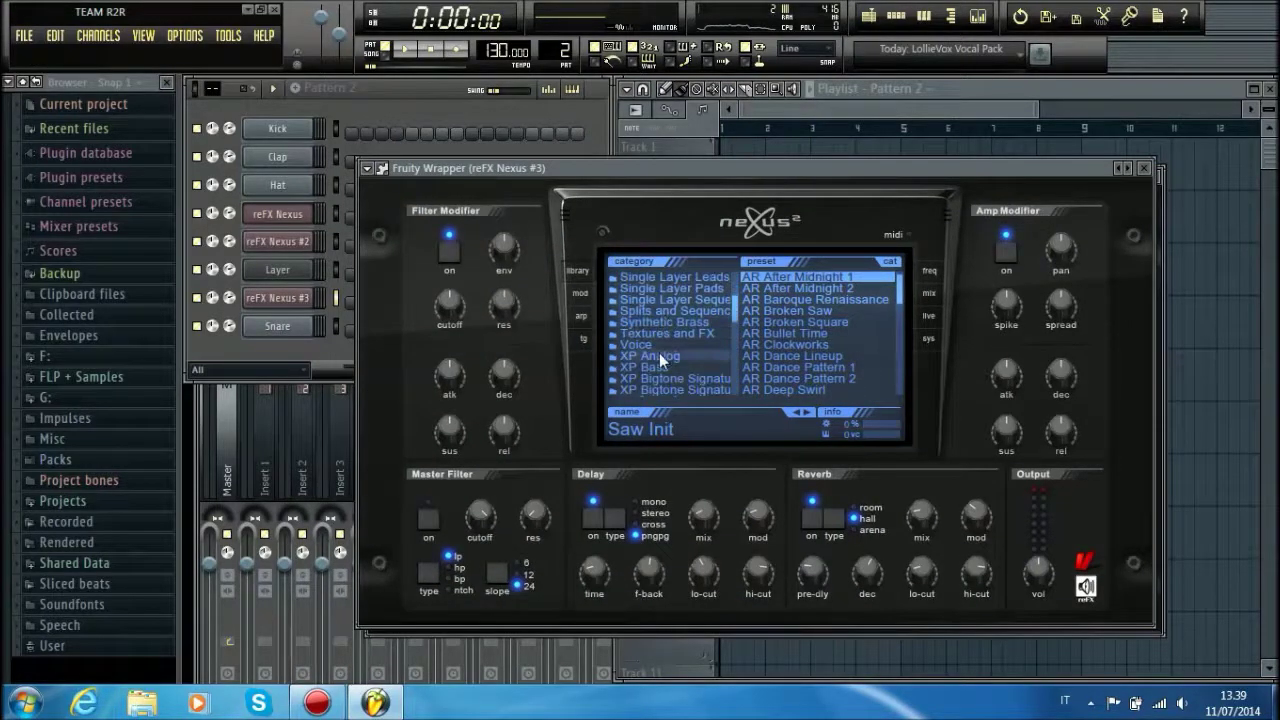
{"action": "left_click", "coordinate": [668, 367]}
{"action": "scroll", "coordinate": [785, 334], "scroll_direction": "down", "scroll_amount": 3}
{"action": "scroll", "coordinate": [792, 348], "scroll_direction": "down", "scroll_amount": 4}
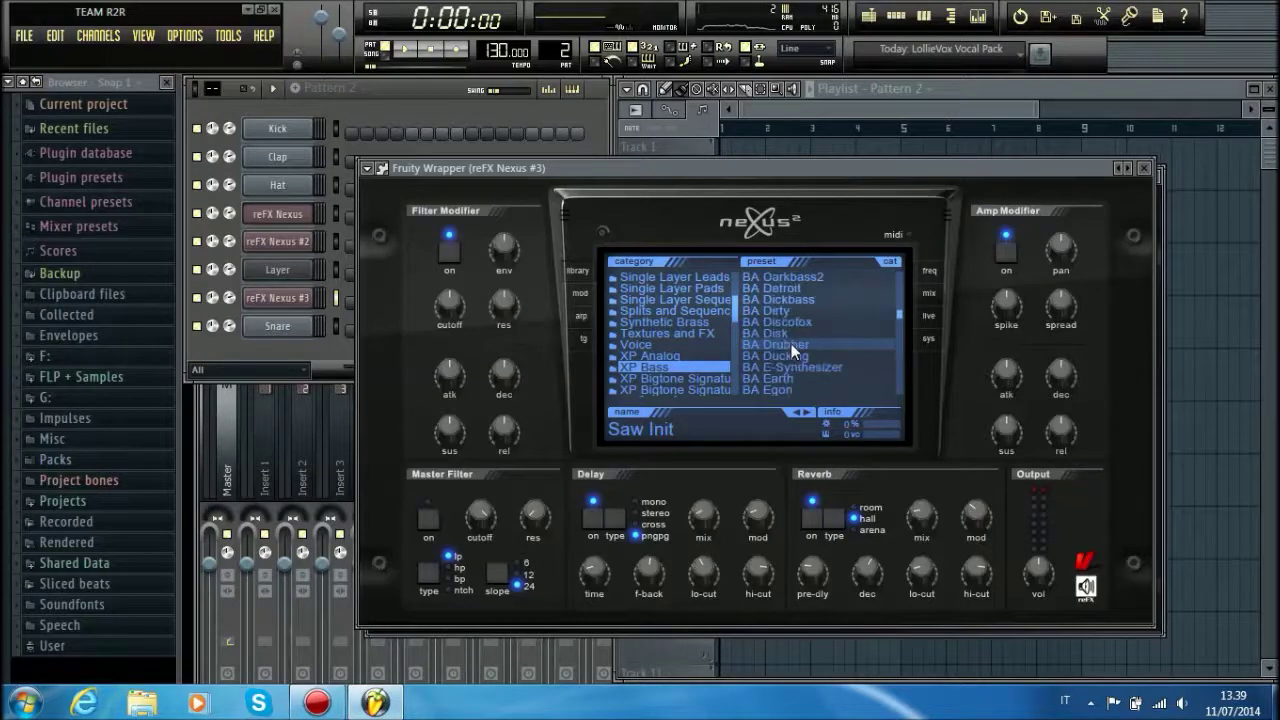
- Audition the XP Bass presets from BA Ducking through the following entries and load BA Flat in reFX Nexus #3
{"action": "left_click", "coordinate": [792, 356]}
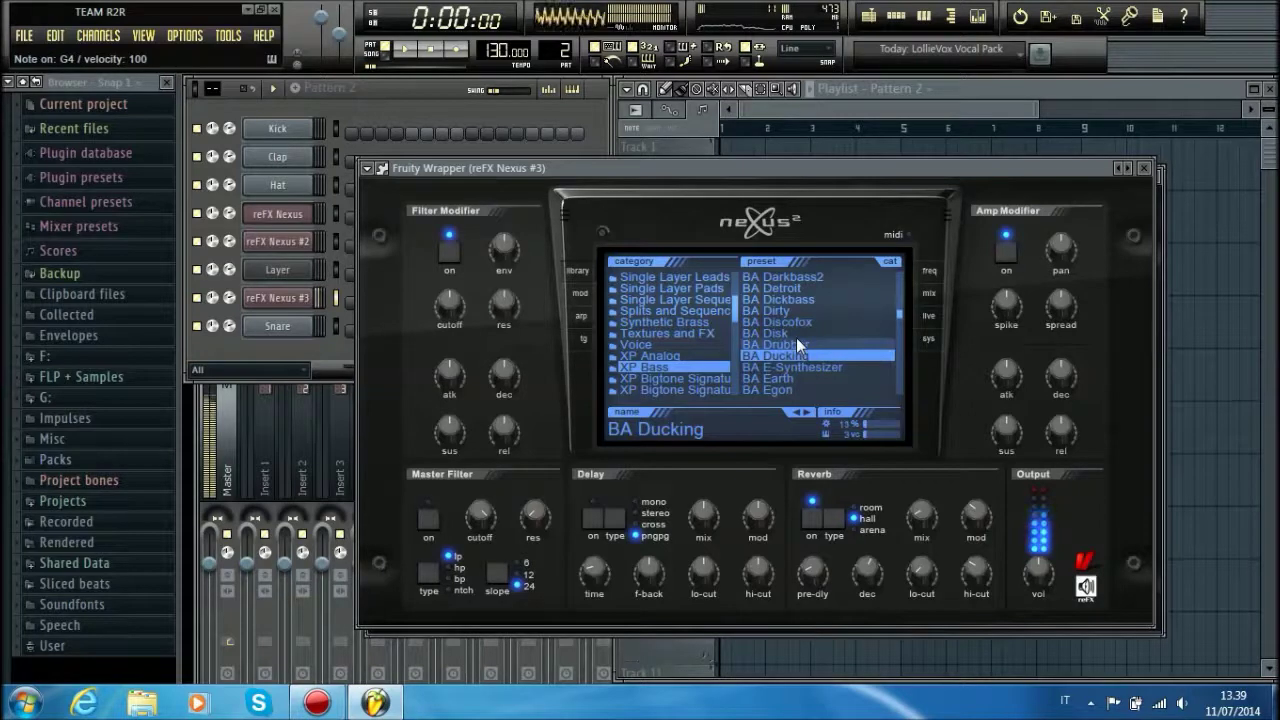
{"action": "left_click", "coordinate": [794, 339]}
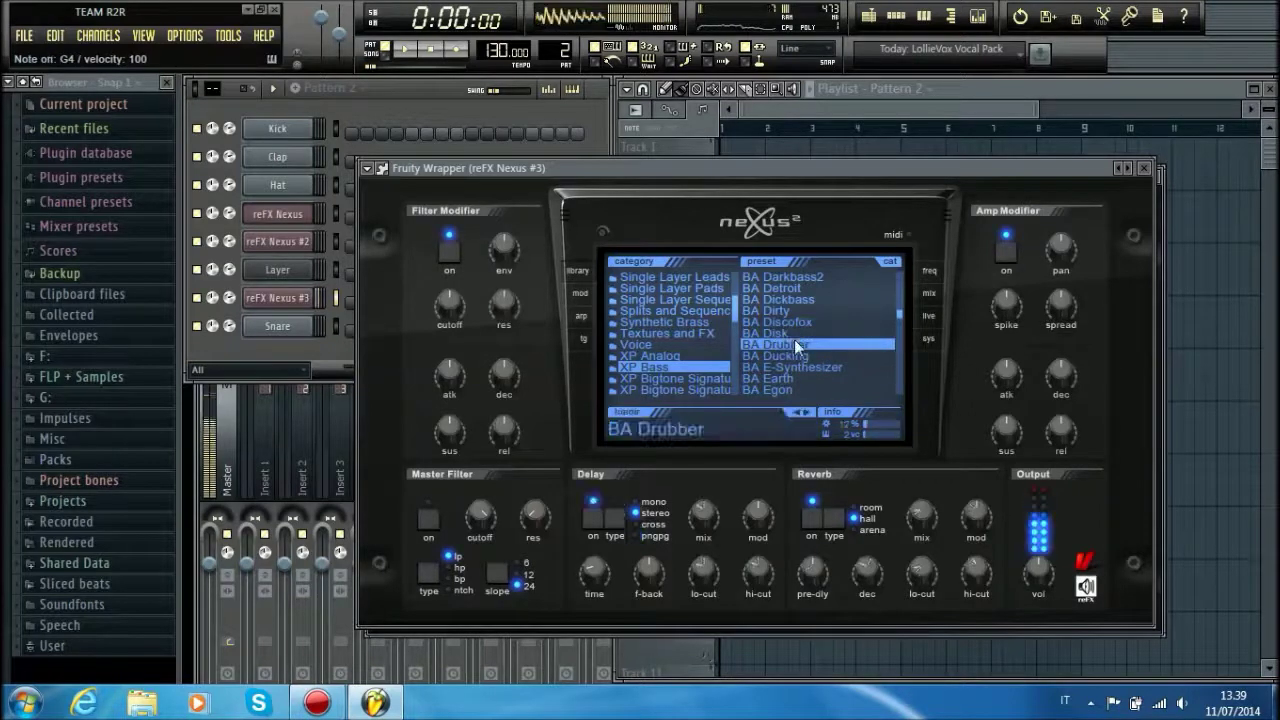
{"action": "scroll", "coordinate": [794, 339], "scroll_direction": "down", "scroll_amount": 1}
{"action": "left_click", "coordinate": [794, 343]}
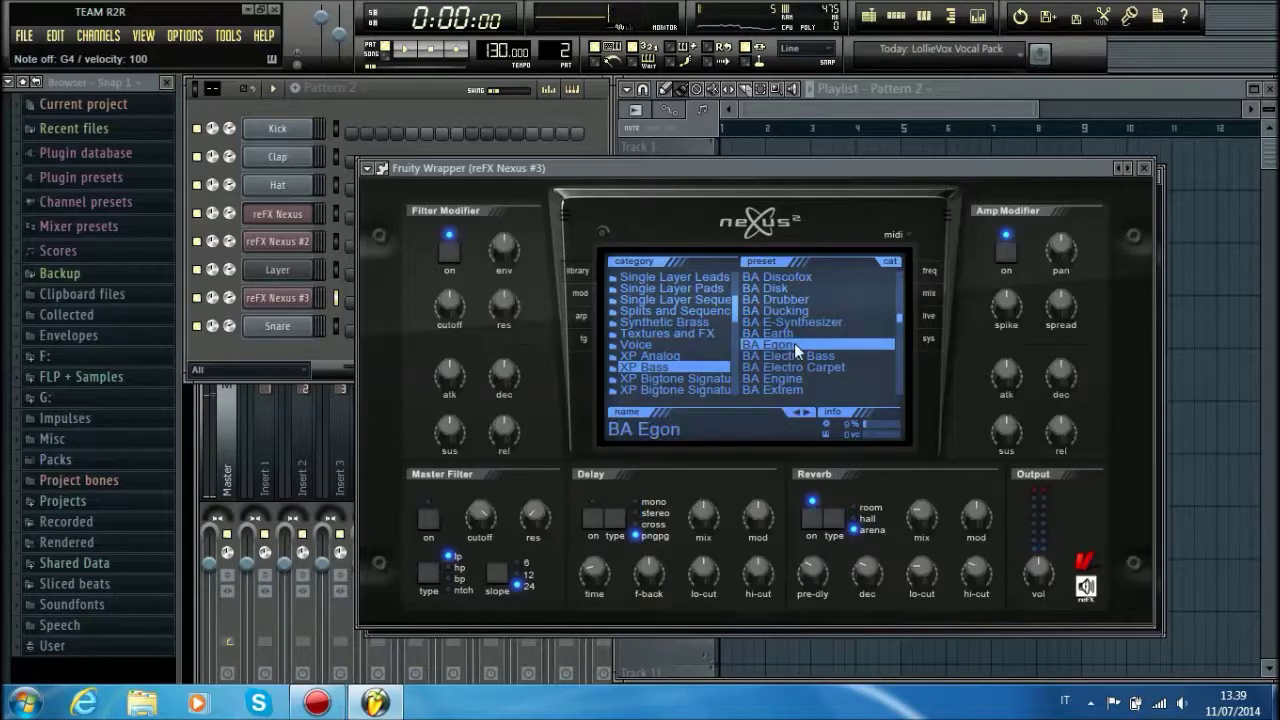
{"action": "key", "text": "Down"}
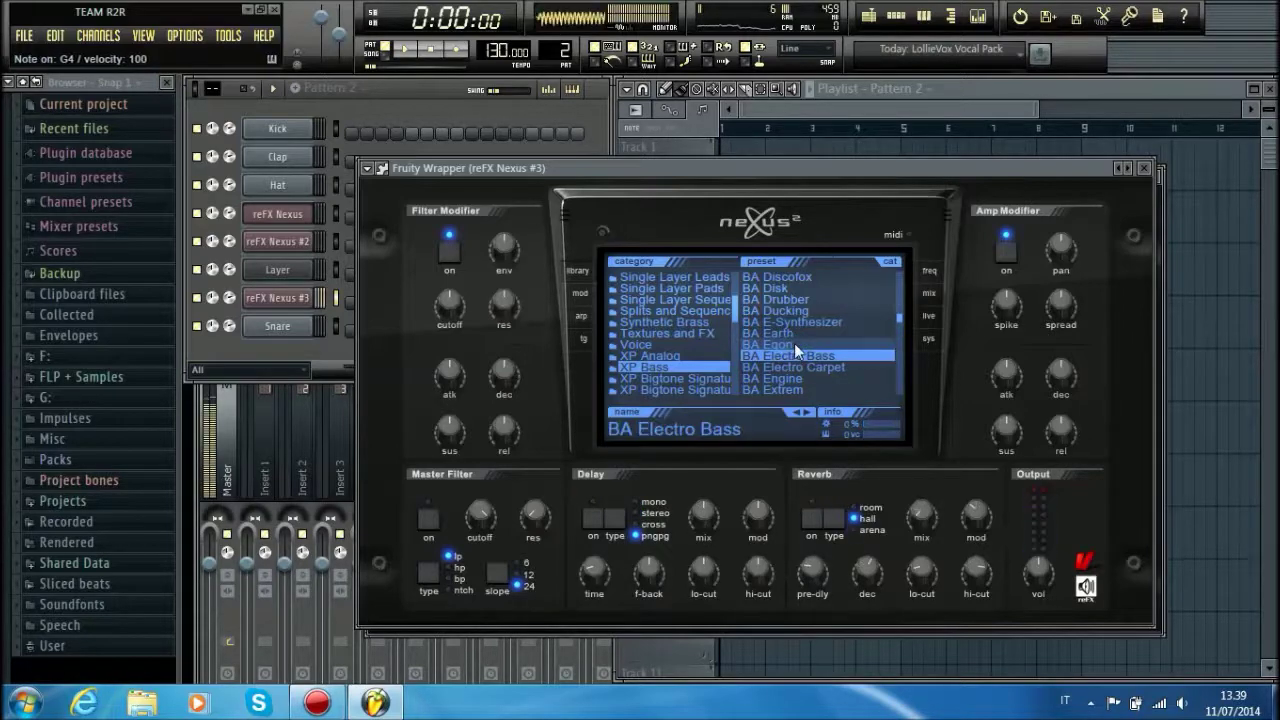
{"action": "key", "text": "Down"}
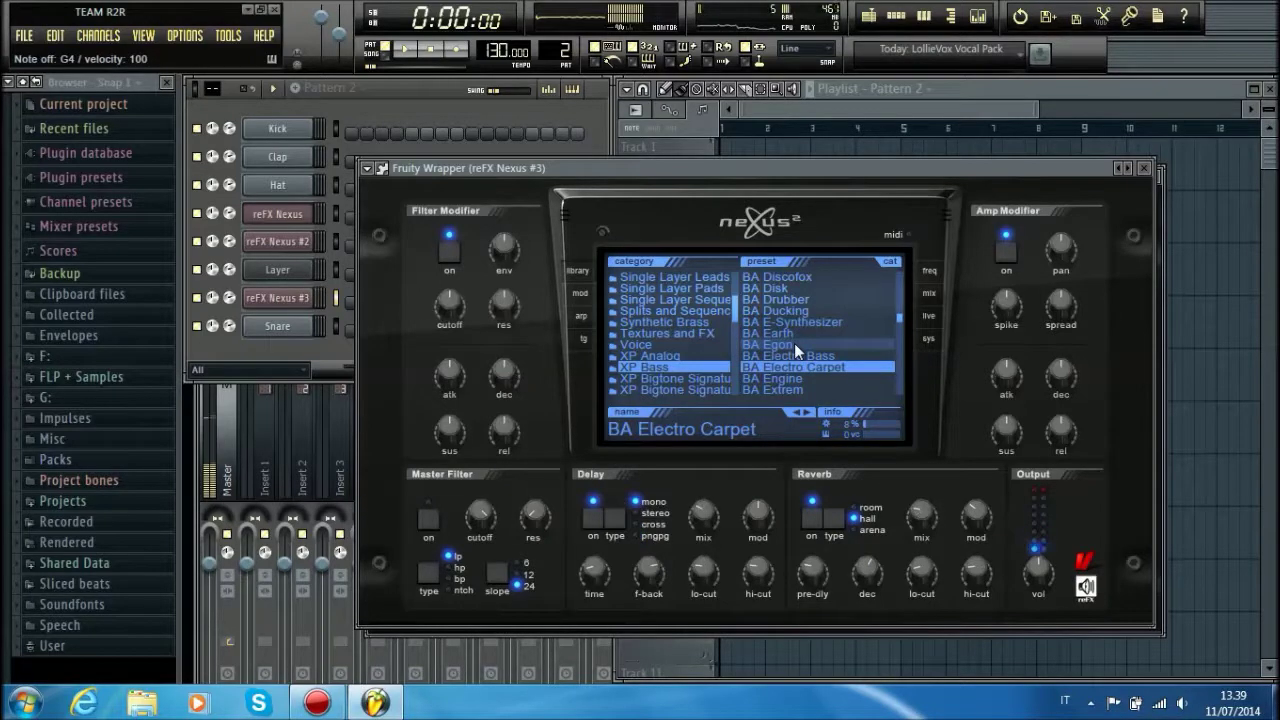
{"action": "key", "text": "Down"}
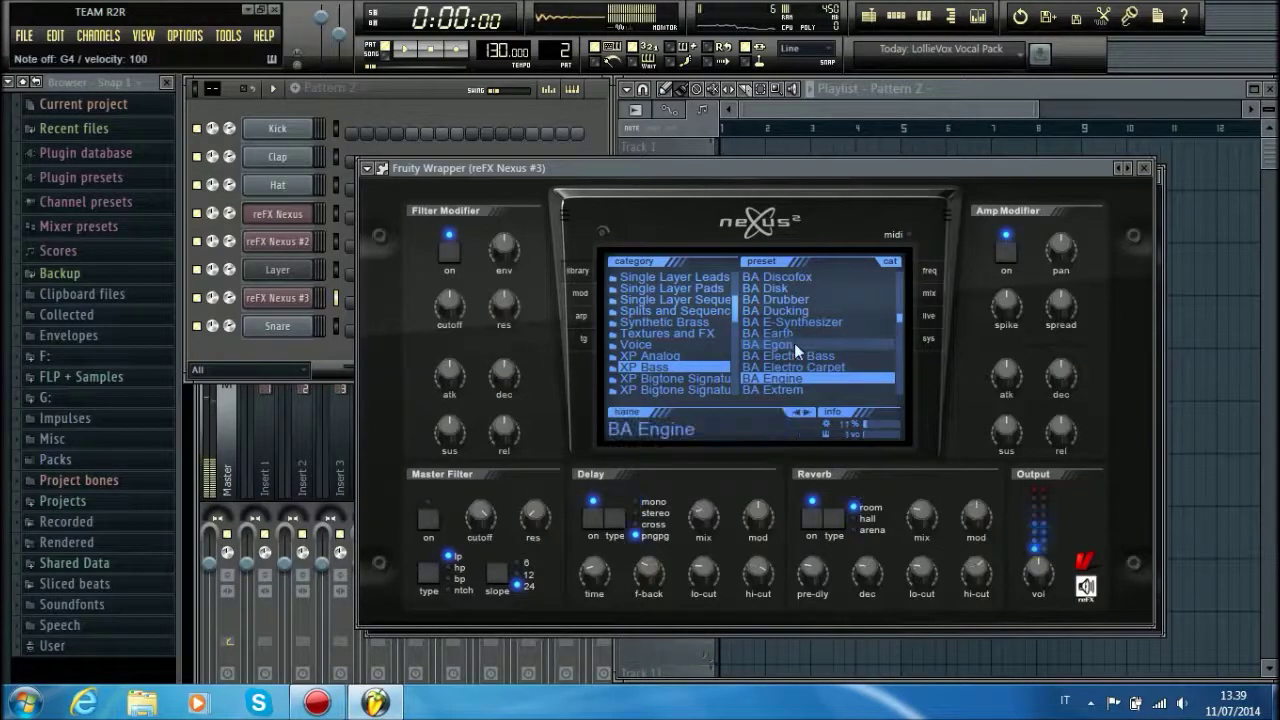
{"action": "key", "text": "Down"}
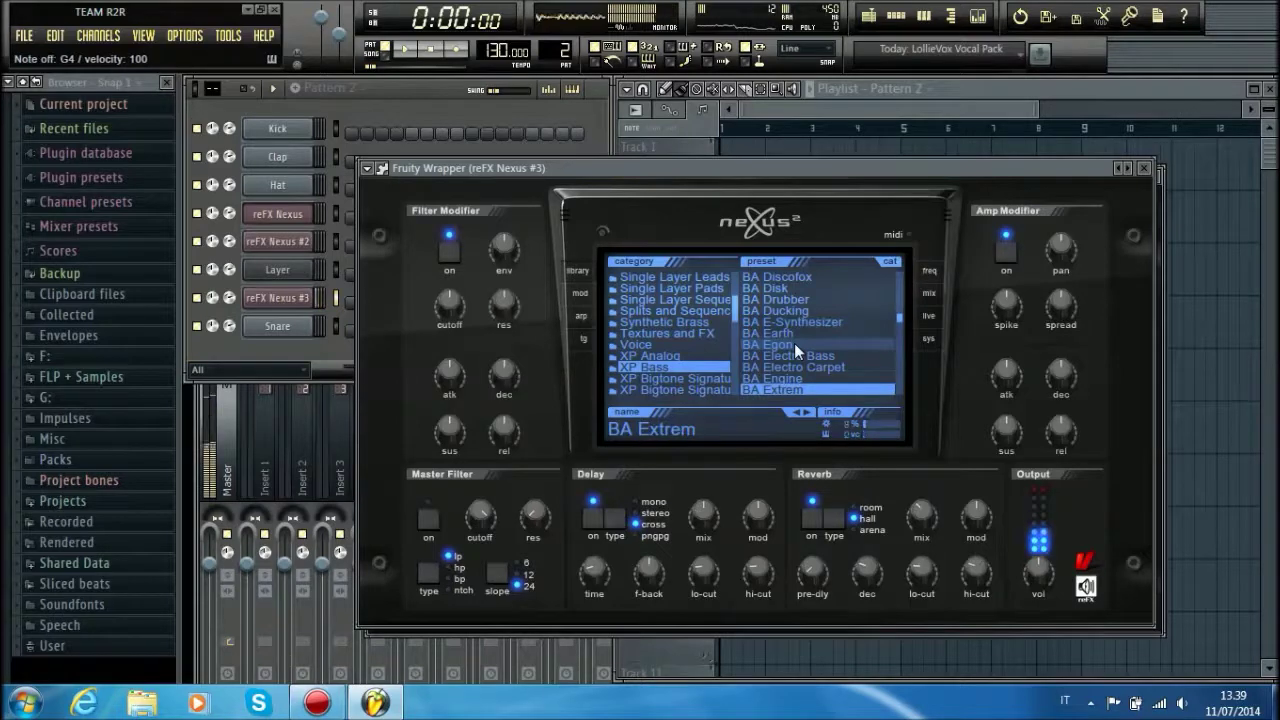
{"action": "key", "text": "Down"}
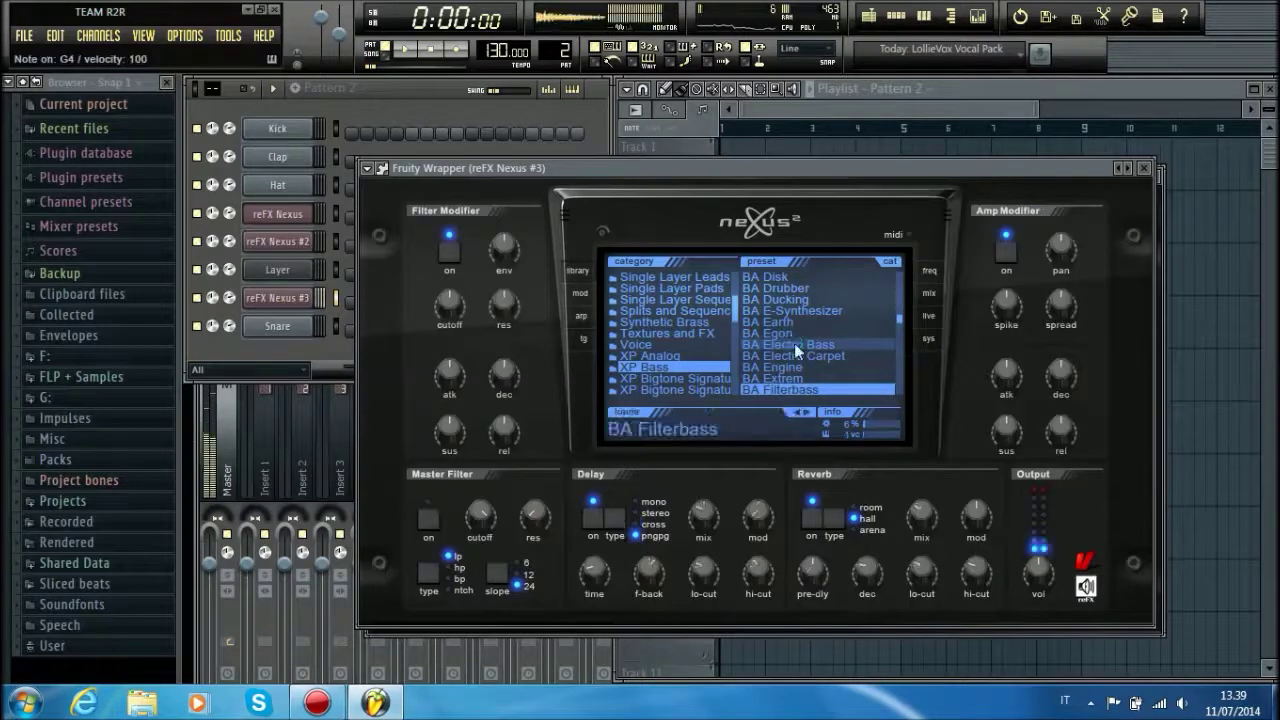
{"action": "key", "text": "Down"}
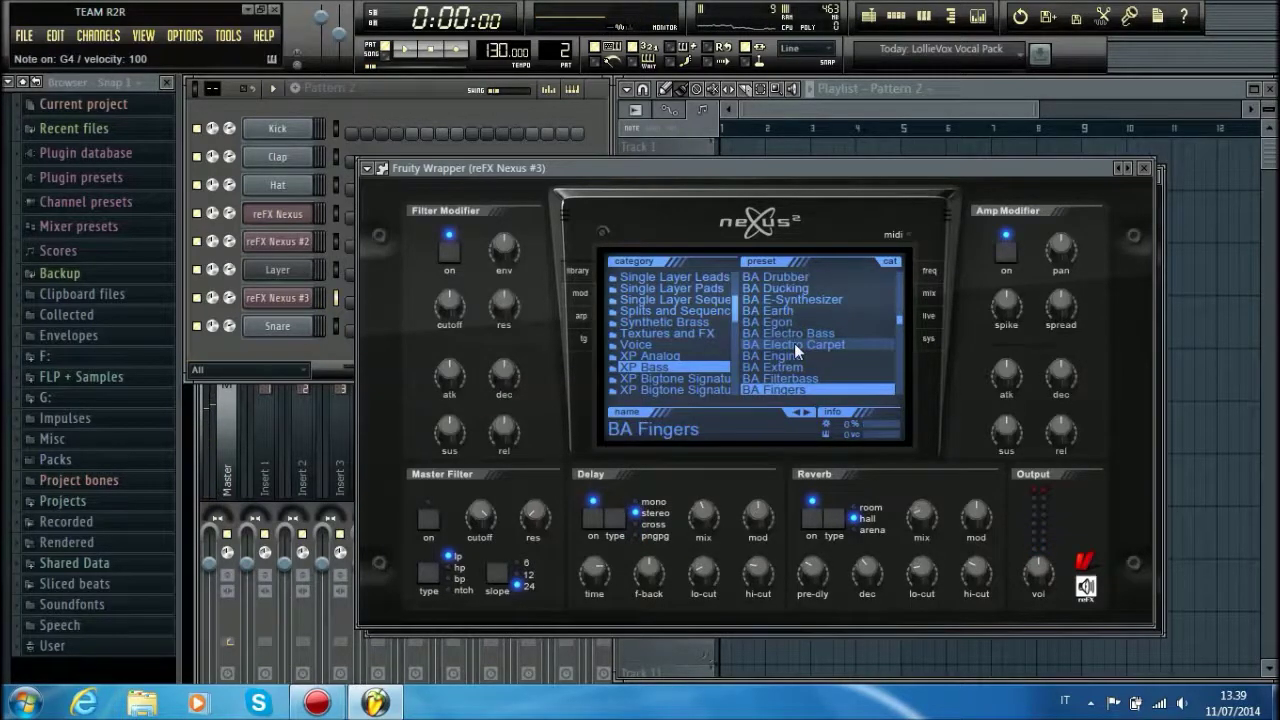
{"action": "key", "text": "Down"}
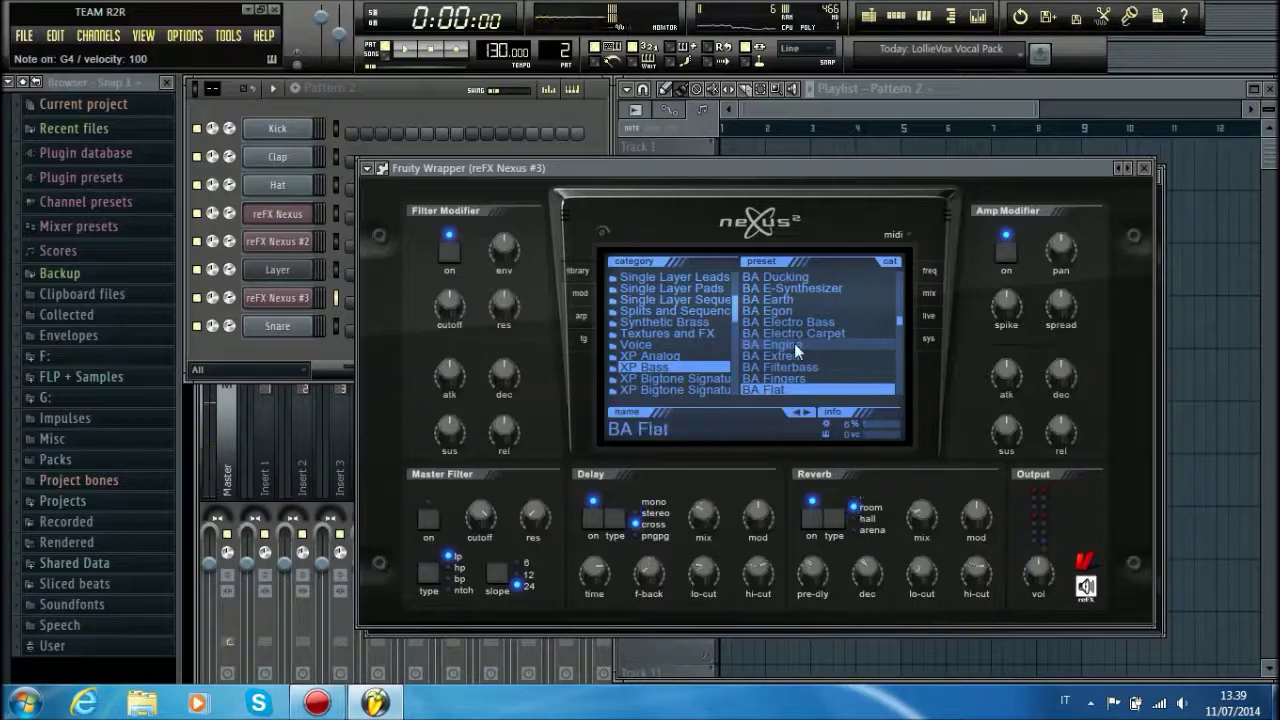
{"action": "key", "text": "b"}
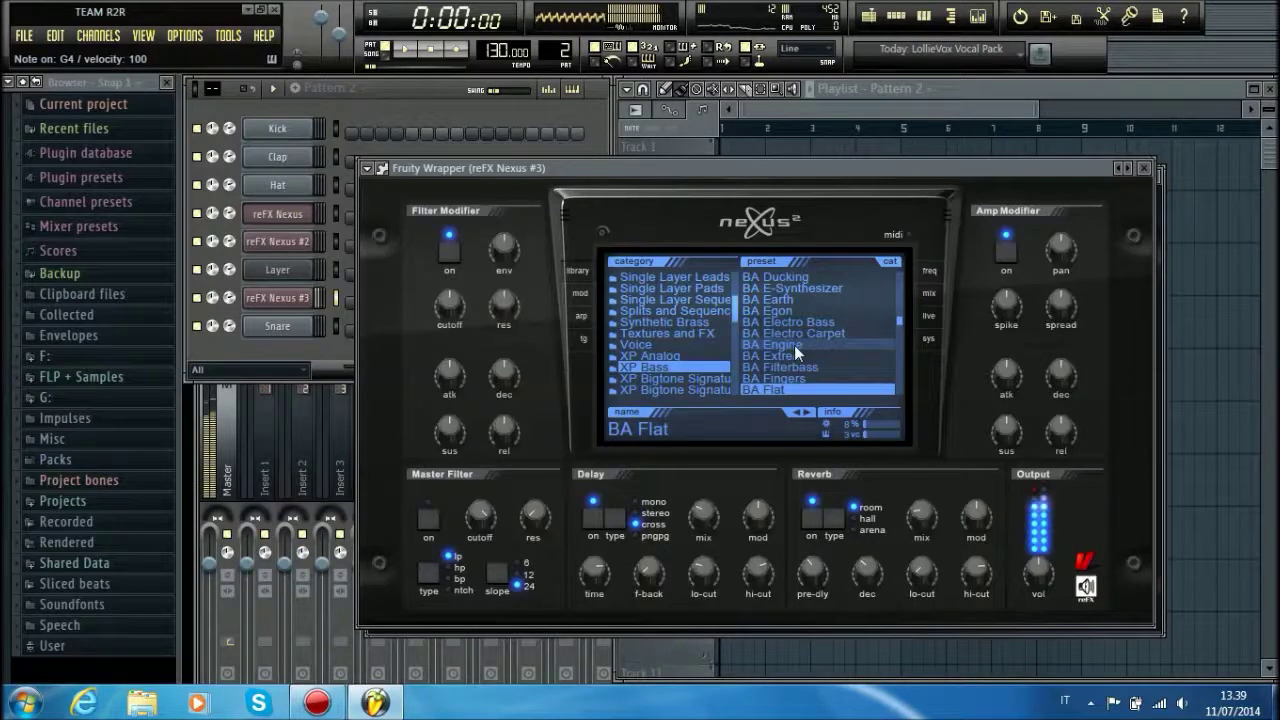
- Check the modulation, arpeggiator and trancegate pages of the BA Flat preset, trying the trancegate on and off
{"action": "left_click", "coordinate": [580, 294]}
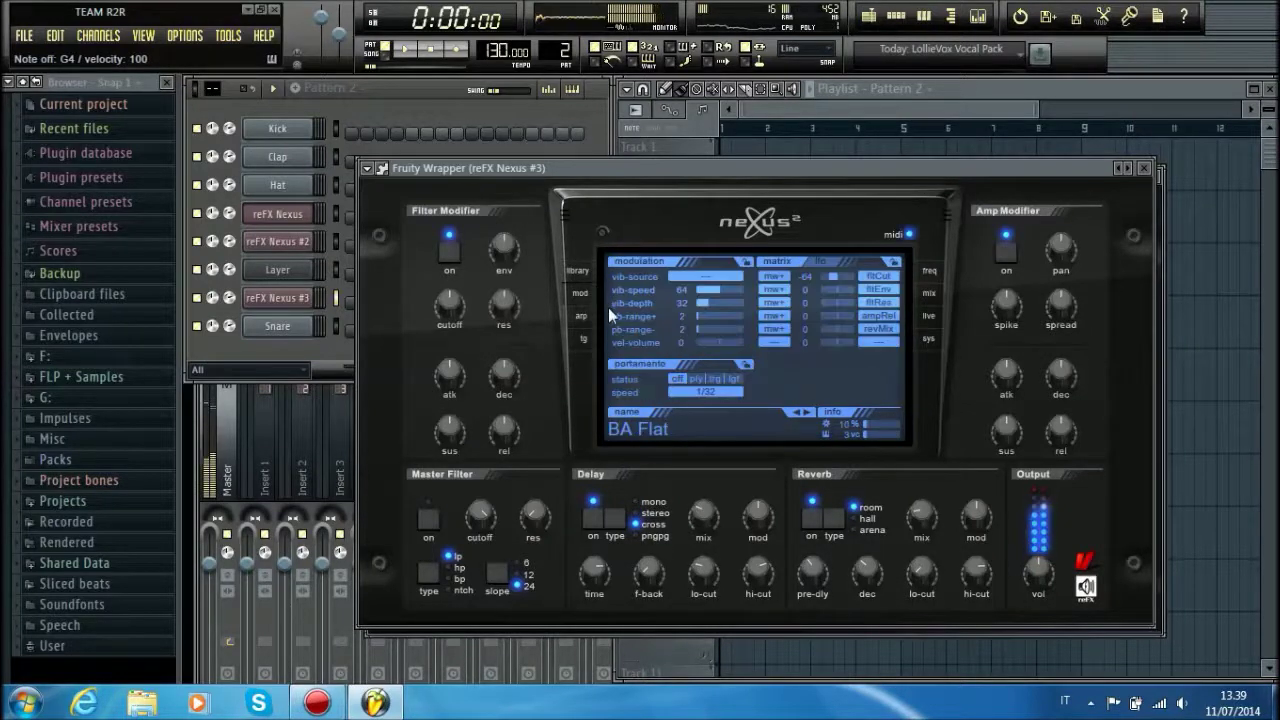
{"action": "left_click", "coordinate": [588, 320]}
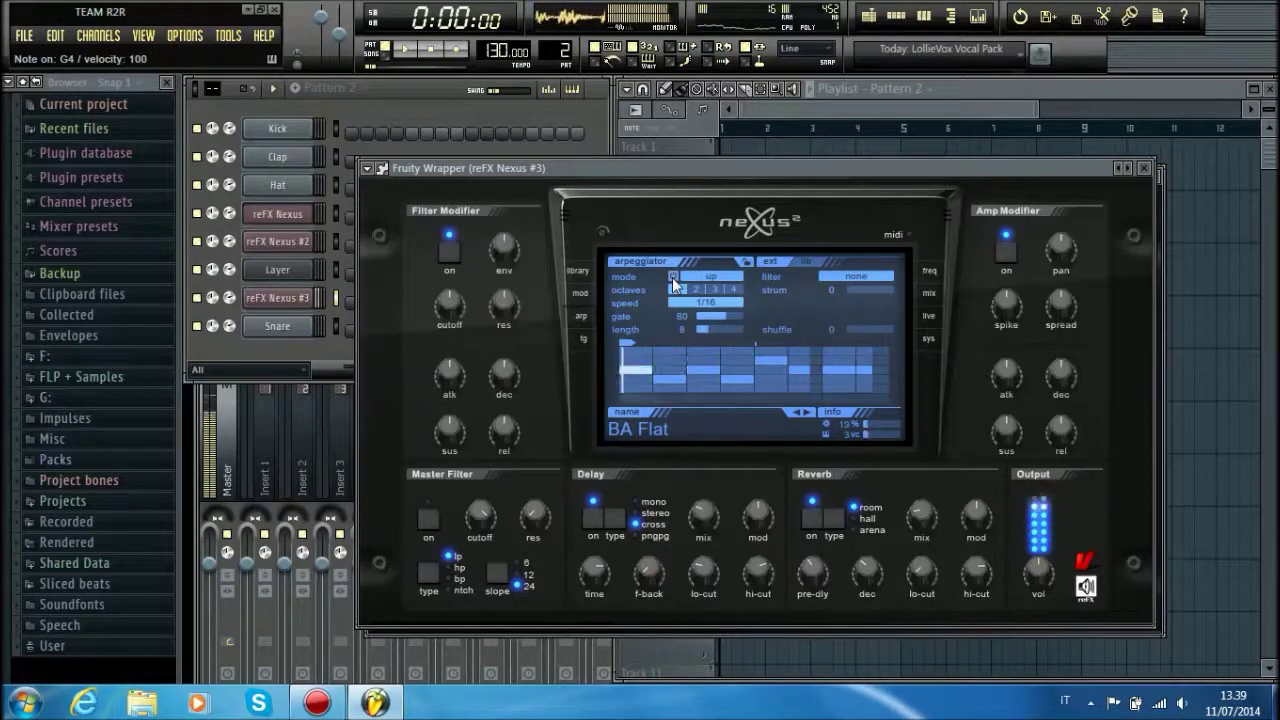
{"action": "left_click", "coordinate": [581, 339]}
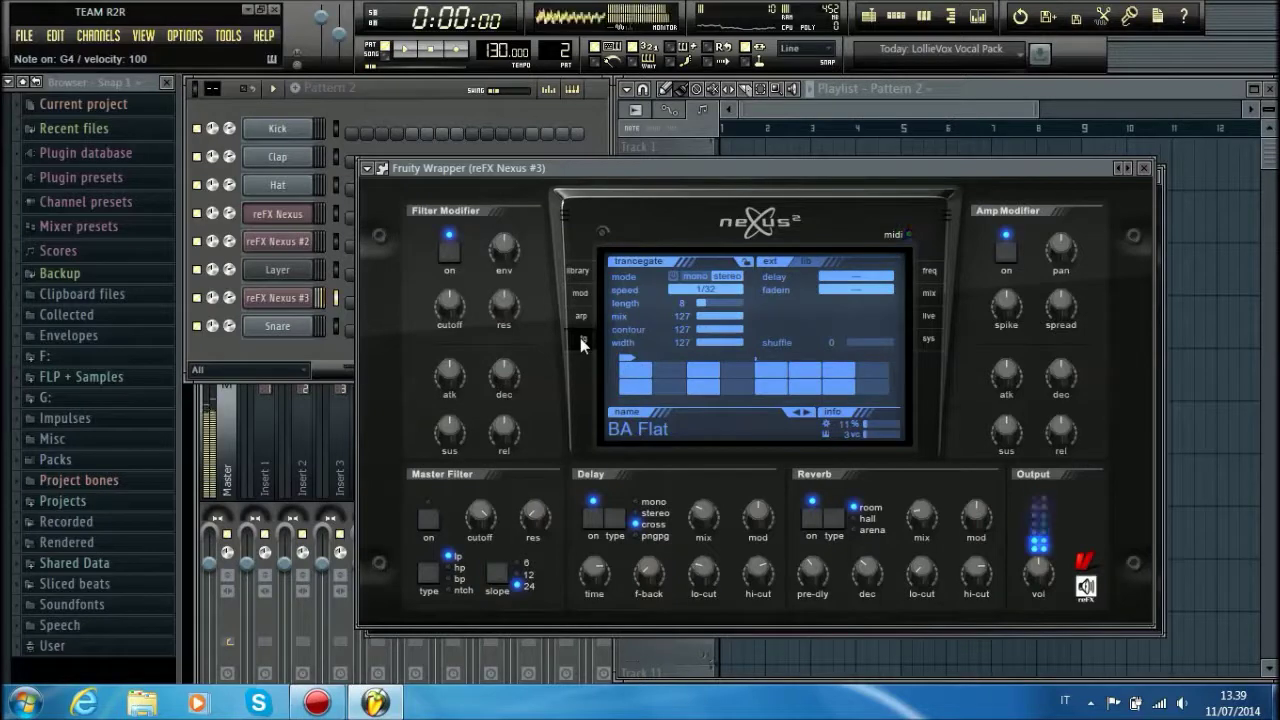
{"action": "left_click", "coordinate": [672, 276]}
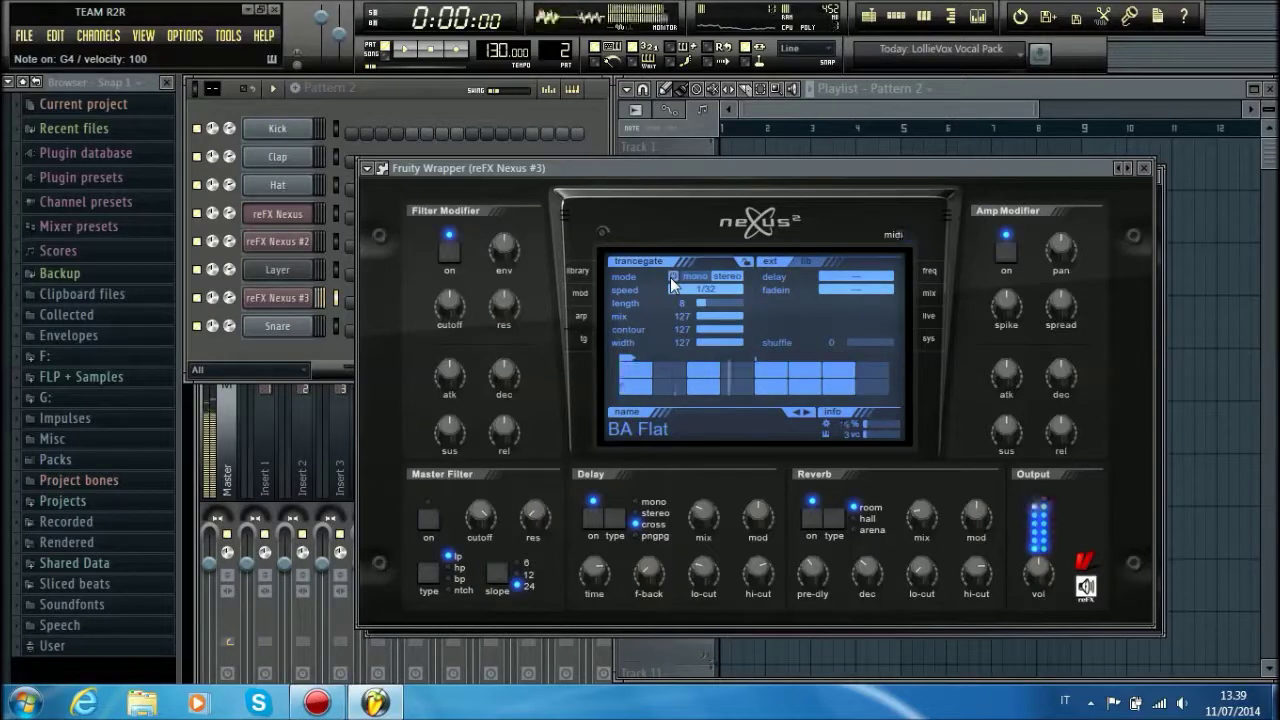
{"action": "left_click", "coordinate": [678, 386]}
{"action": "left_click", "coordinate": [726, 368]}
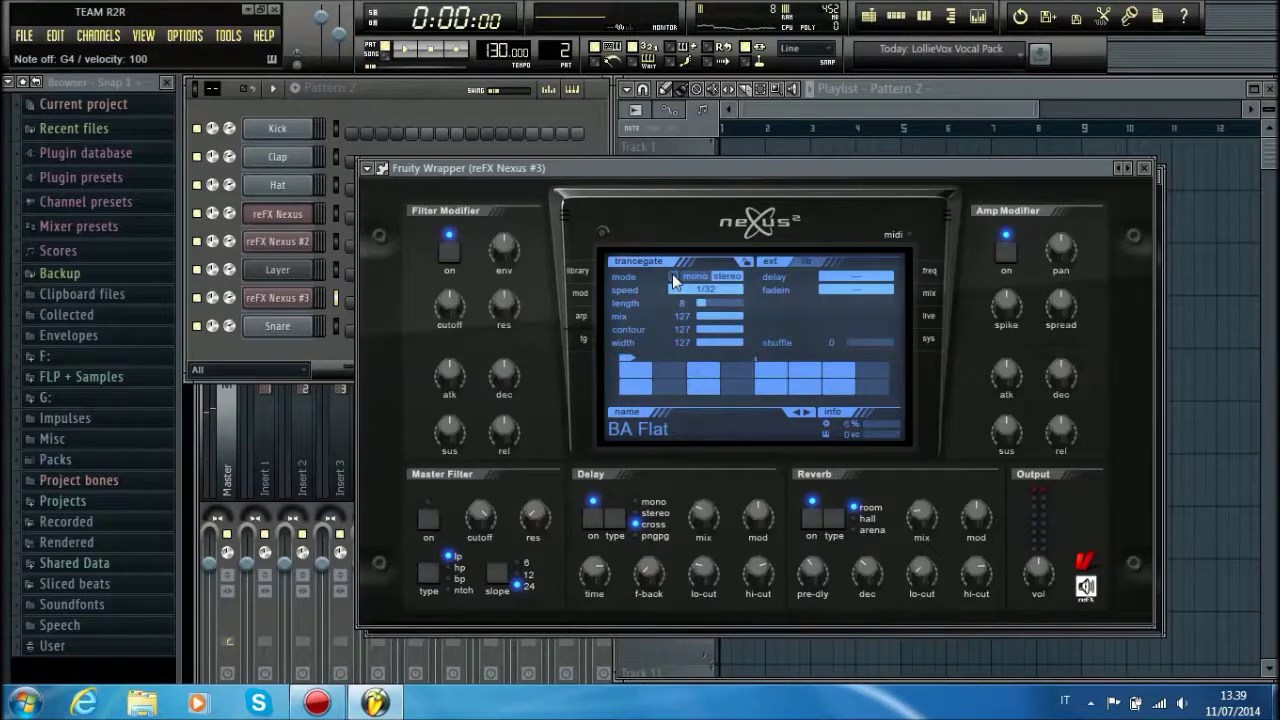
- View the bass sound in the frequency analyzer, toggling the filled display, and close the plugin window
{"action": "left_click", "coordinate": [932, 274]}
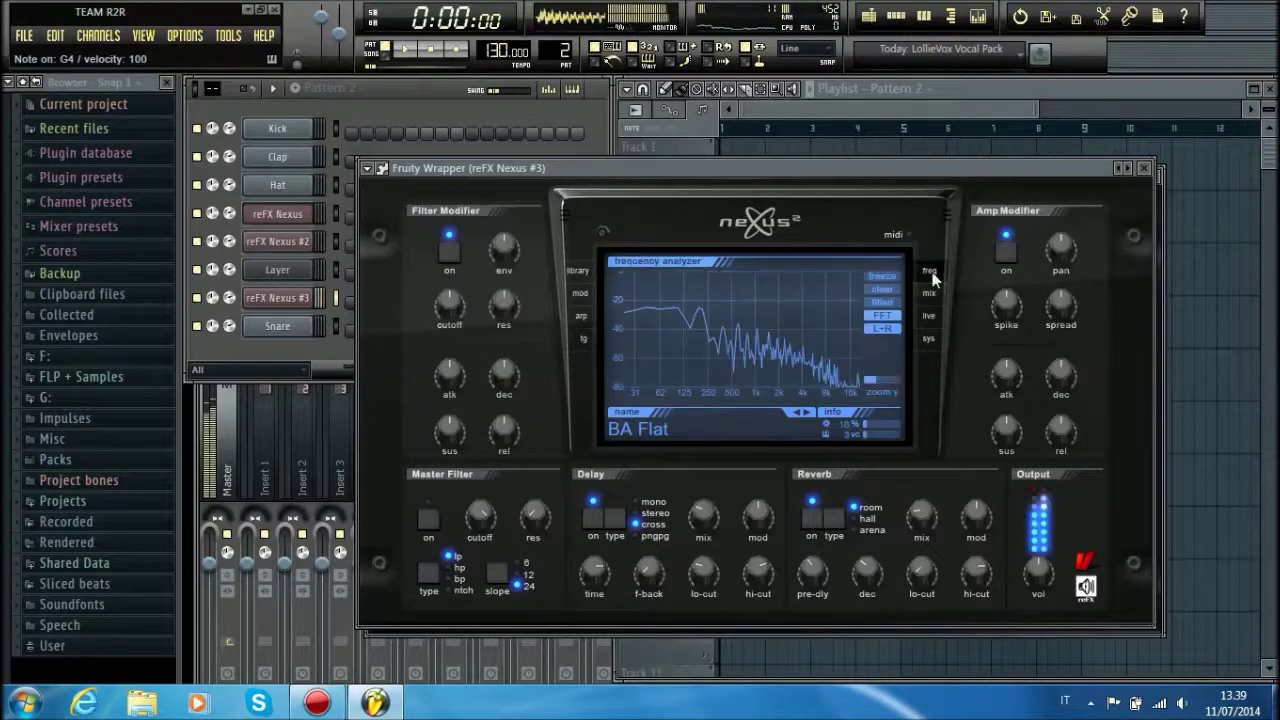
{"action": "left_click", "coordinate": [888, 302]}
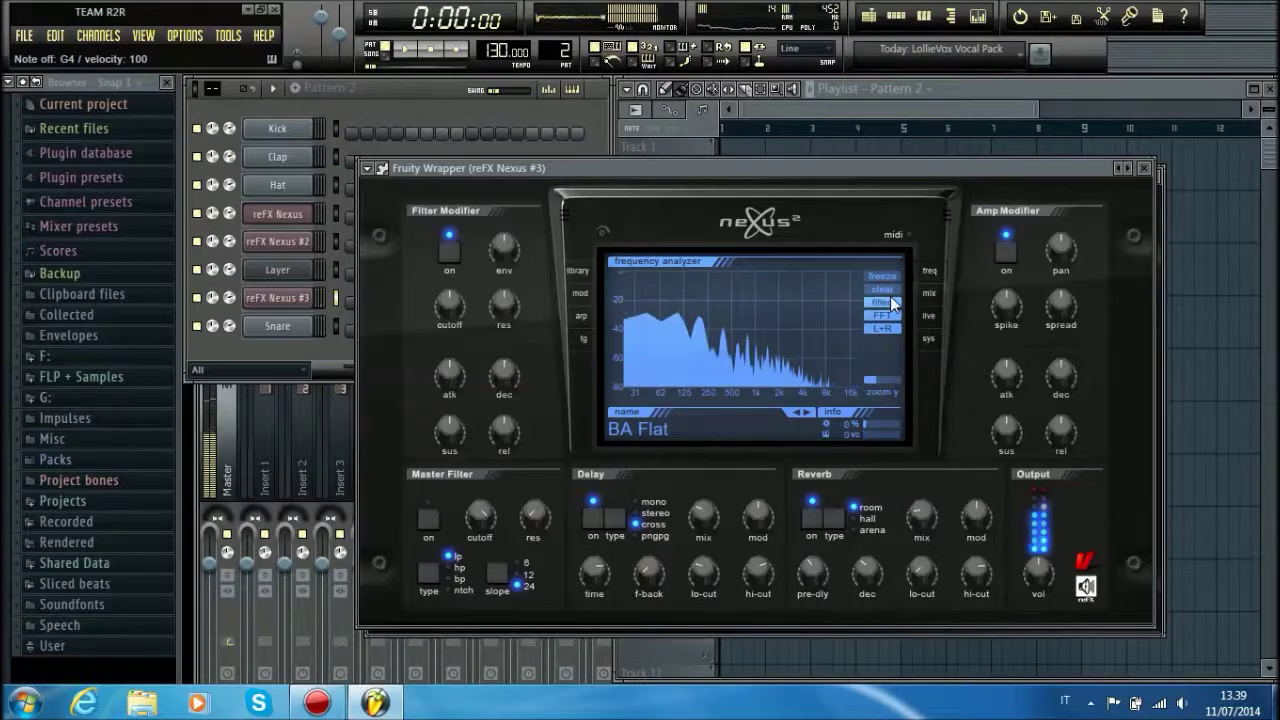
{"action": "left_click", "coordinate": [891, 304]}
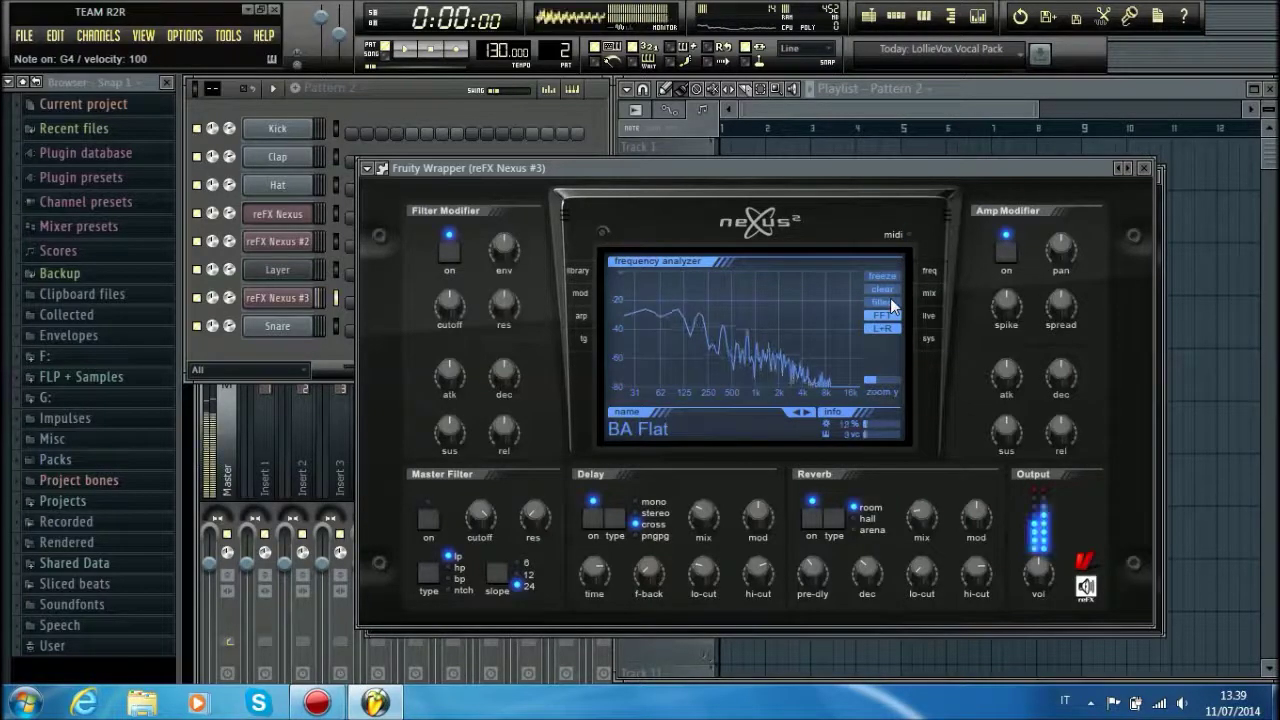
{"action": "left_click", "coordinate": [1144, 169]}
{"action": "left_click", "coordinate": [1143, 175]}
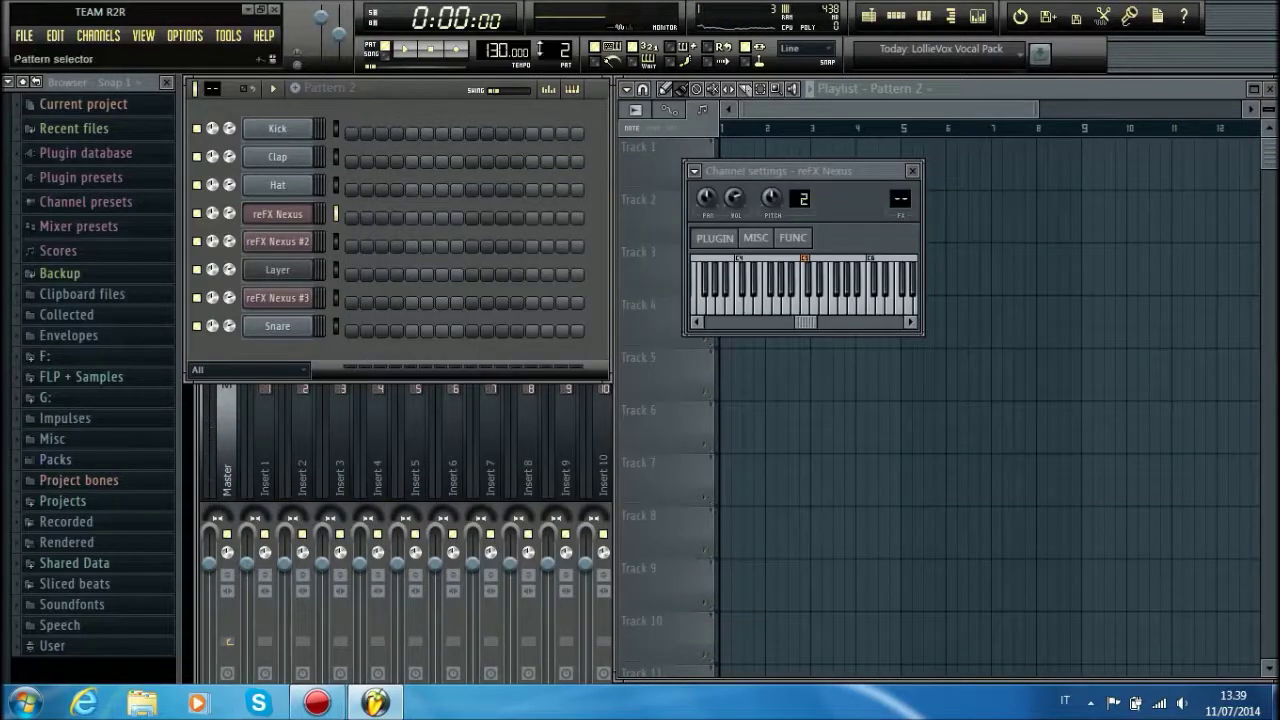
- Switch back to Pattern 1 and open the piano roll of the reFX Nexus #3 channel
{"action": "left_click_drag", "start_coordinate": [540, 47], "coordinate": [533, 68]}
{"action": "right_click", "coordinate": [318, 294]}
{"action": "left_click", "coordinate": [350, 297]}
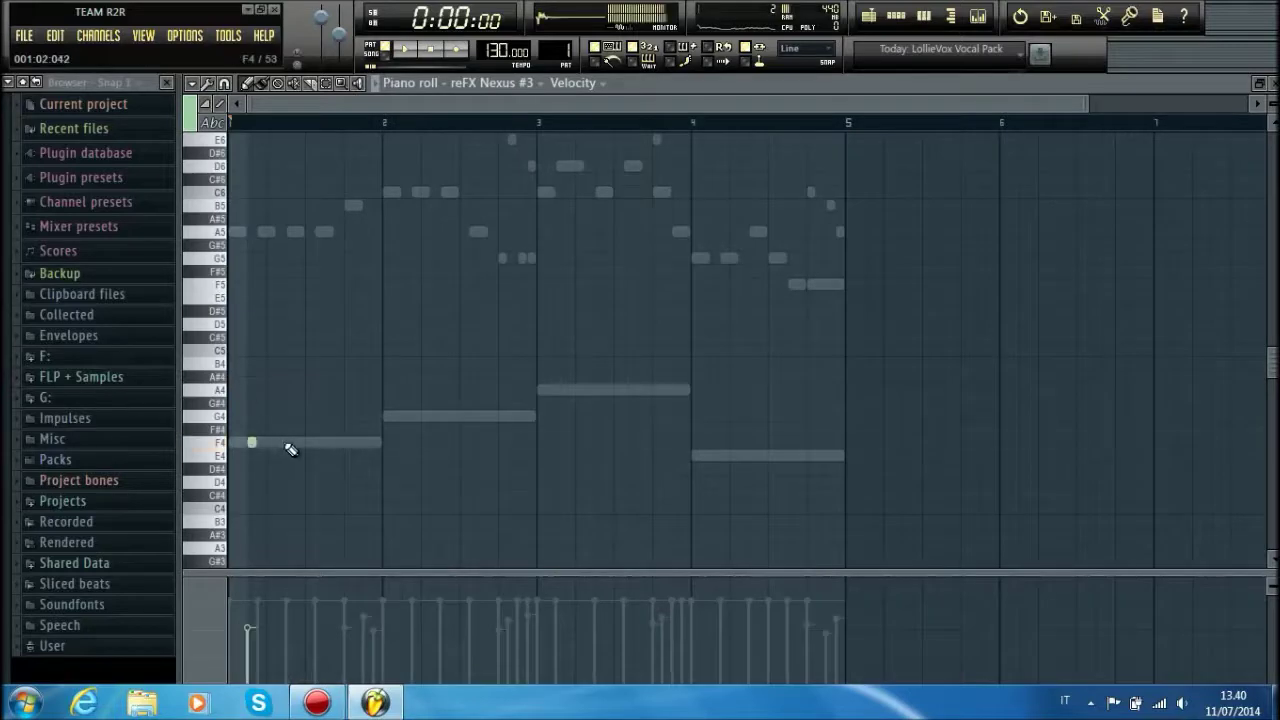
- Place four off-beat F4 bass notes across bar 1, over the ghosted long F4 note
{"action": "scroll", "coordinate": [248, 134], "scroll_direction": "up", "scroll_amount": 6}
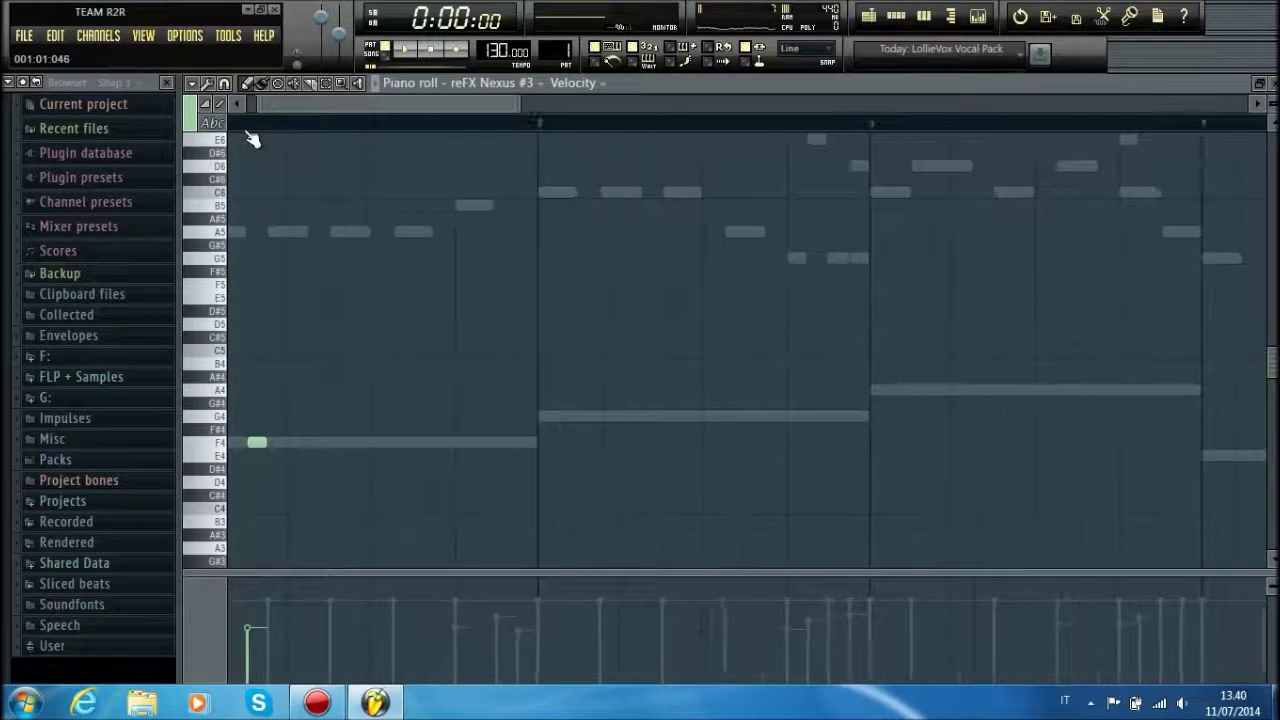
{"action": "left_click", "coordinate": [450, 442]}
{"action": "left_click", "coordinate": [586, 442]}
{"action": "left_click", "coordinate": [752, 441]}
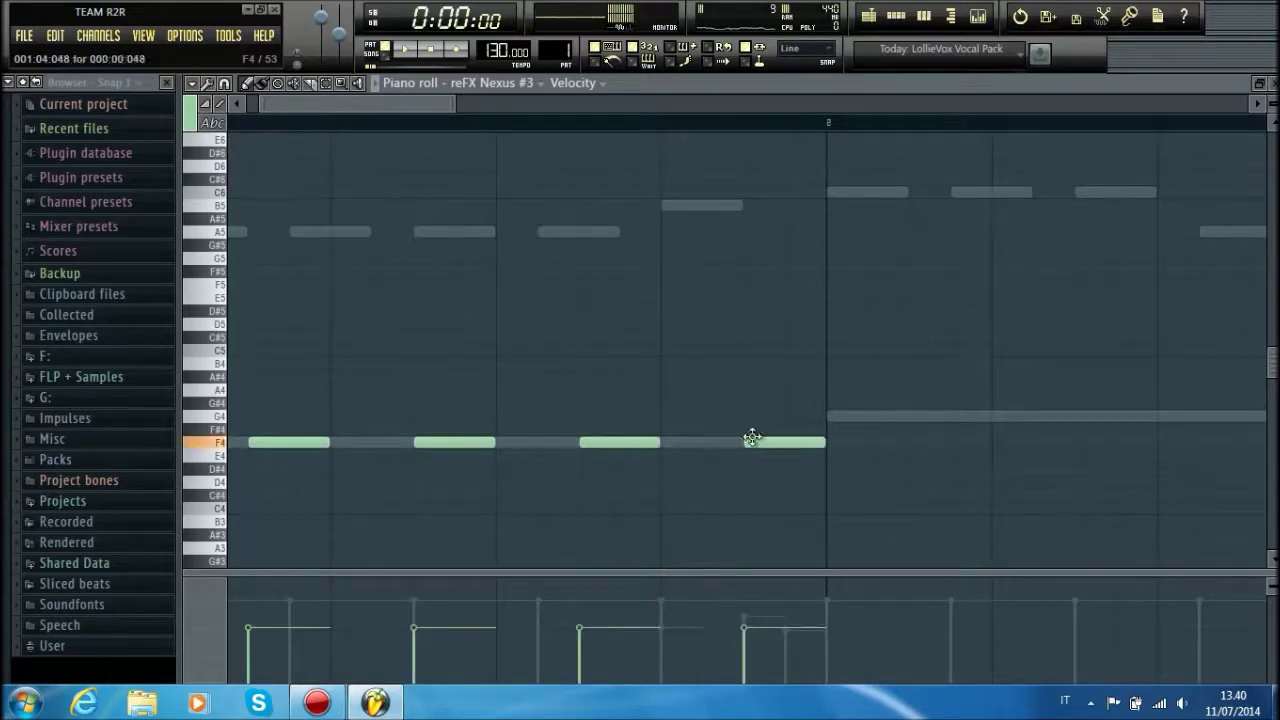
- Add five G4 bass notes in bar 2 and four off-beat A4 notes in bar 3, checking them in playback
{"action": "scroll", "coordinate": [337, 117], "scroll_direction": "down", "scroll_amount": 4}
{"action": "left_click", "coordinate": [508, 416]}
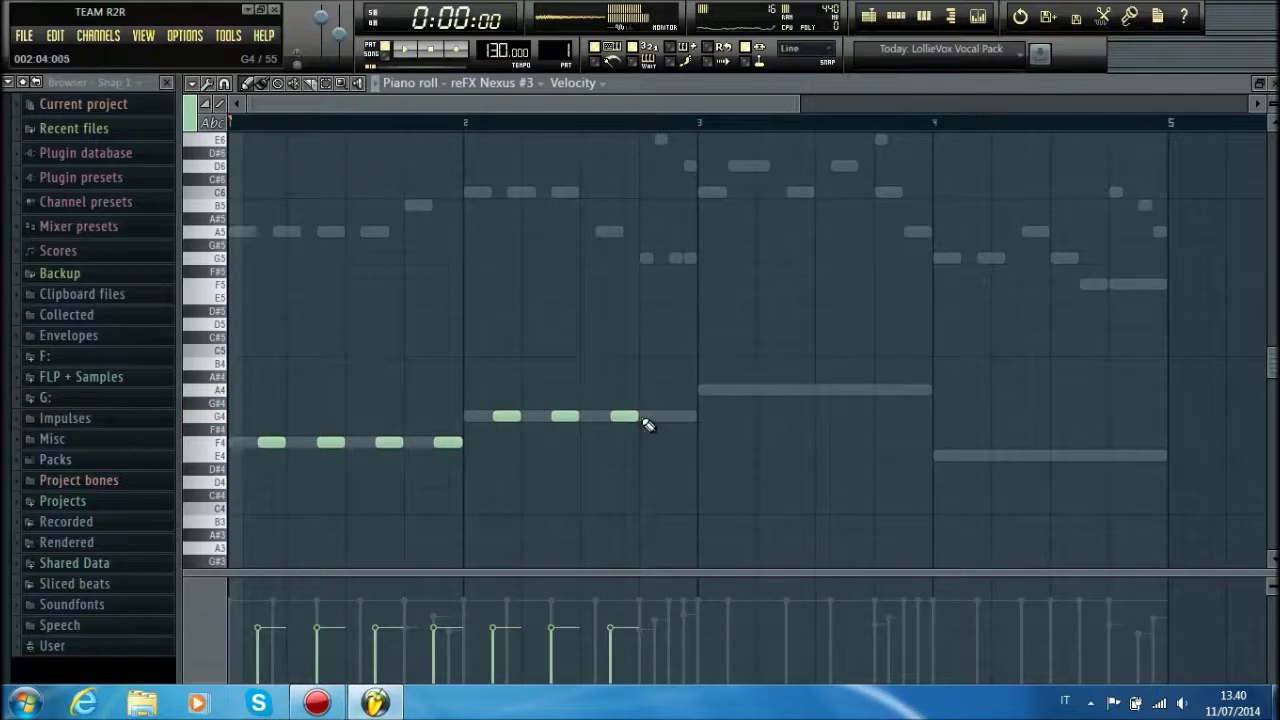
{"action": "key", "text": "space"}
{"action": "left_click", "coordinate": [735, 390]}
{"action": "left_click", "coordinate": [790, 389]}
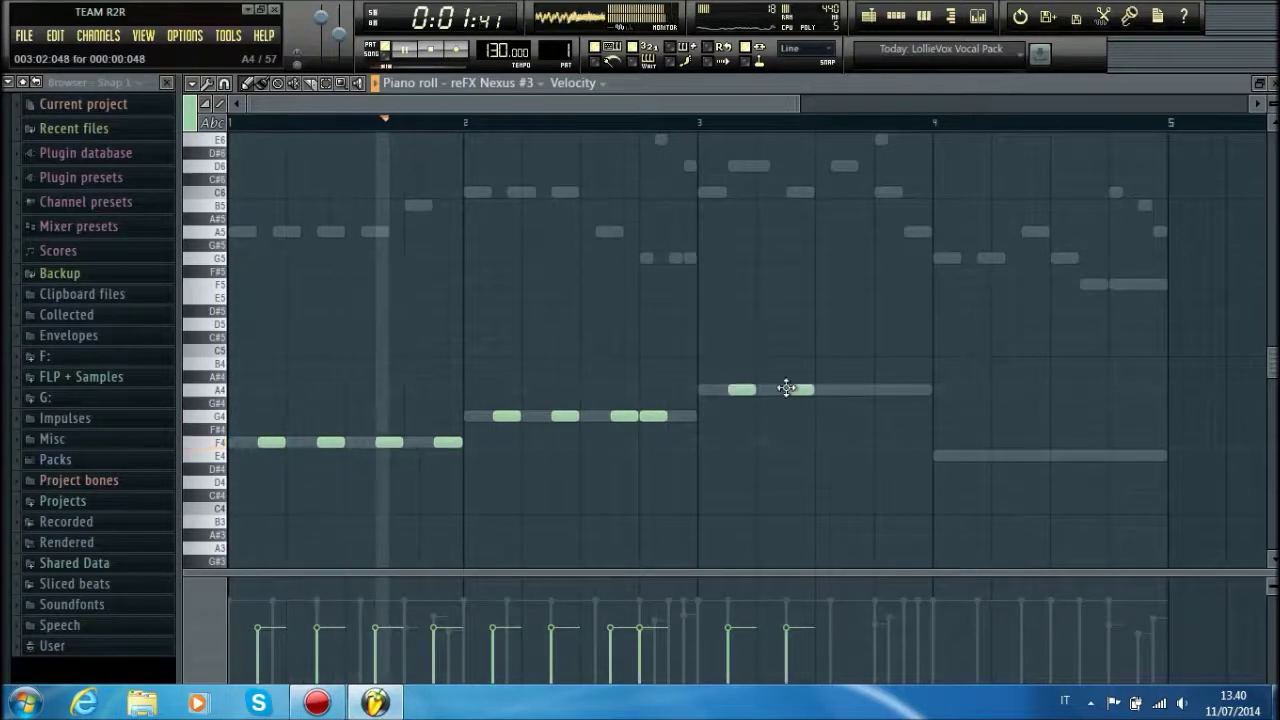
{"action": "left_click", "coordinate": [850, 390]}
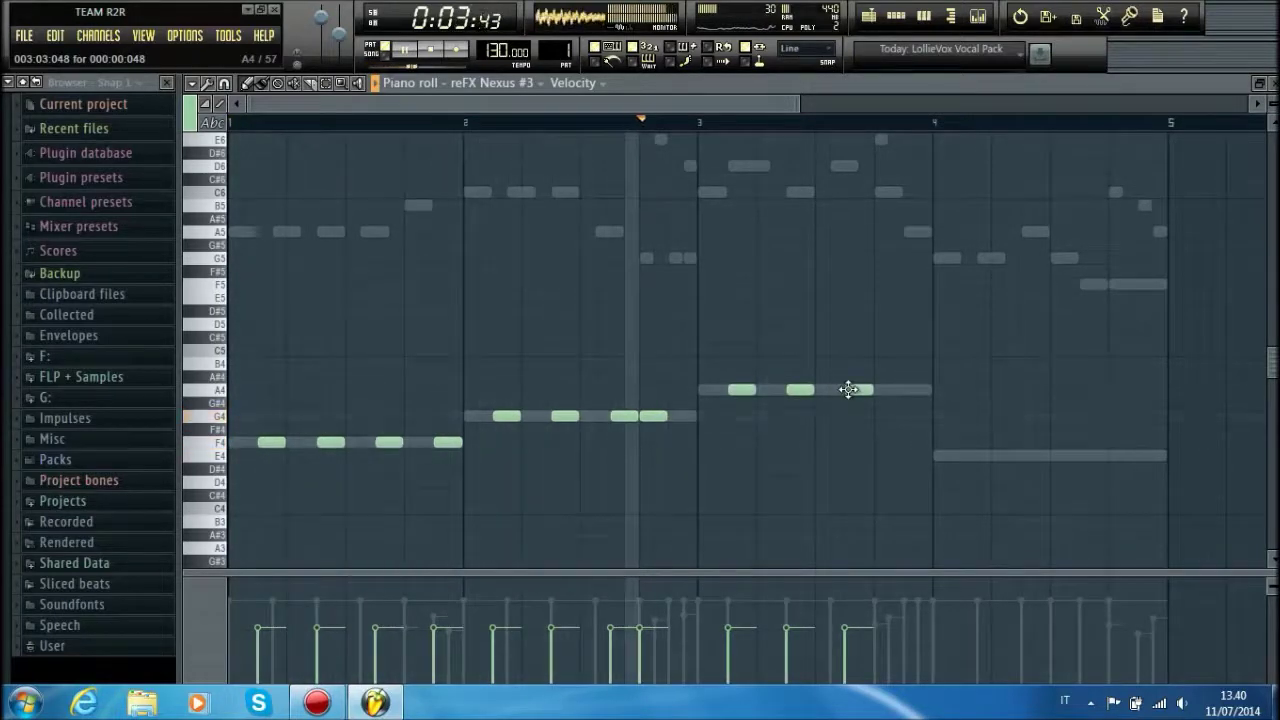
{"action": "key", "text": "space"}
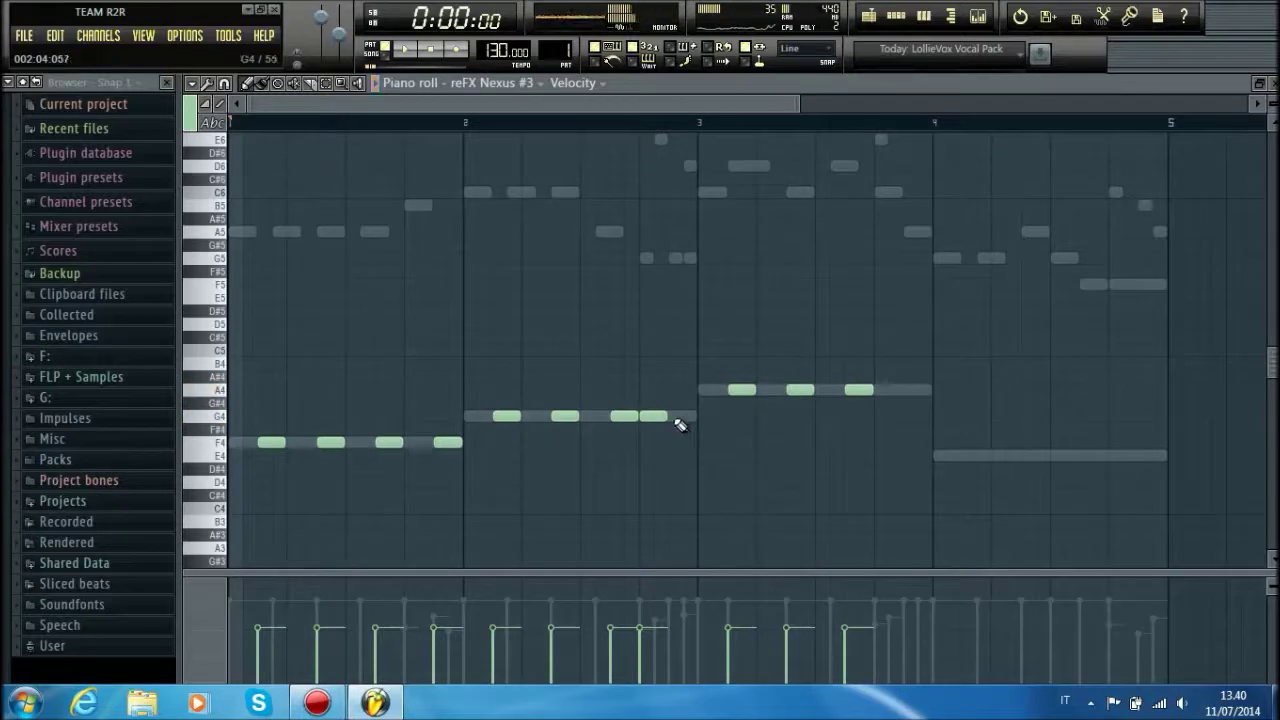
{"action": "left_click", "coordinate": [908, 389]}
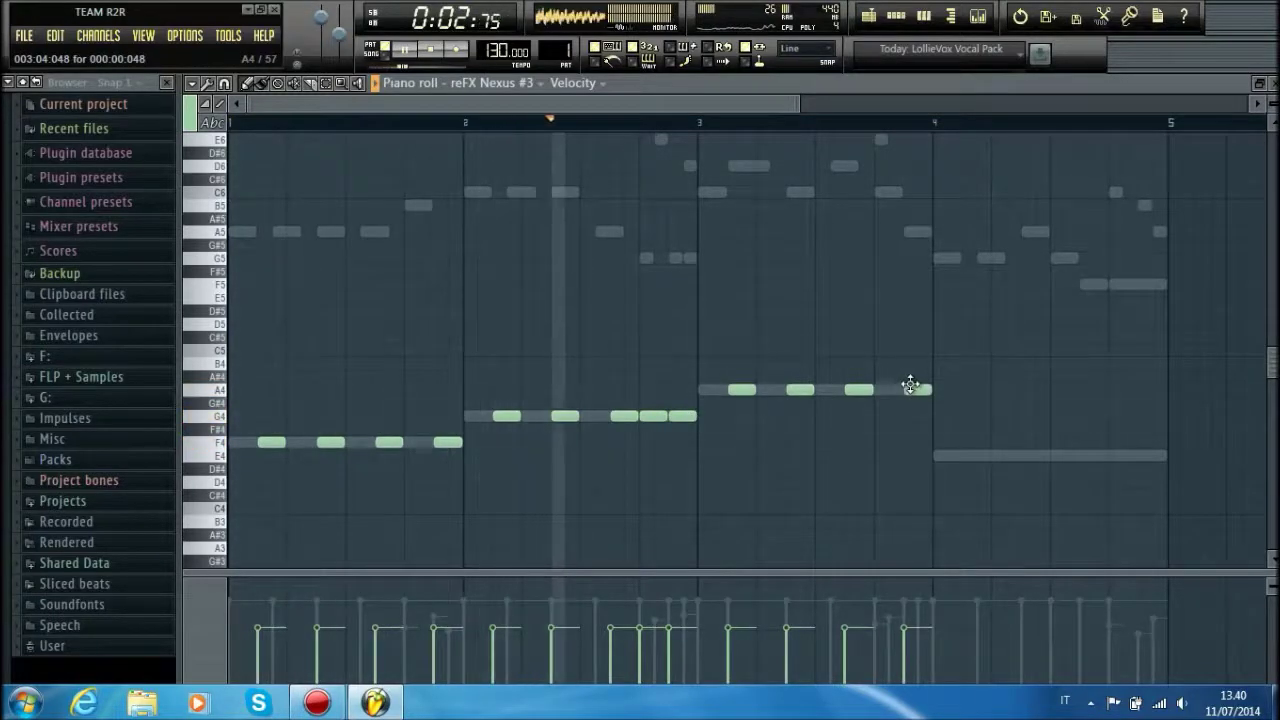
- Place five E4 bass notes in bar 4, keeping the fourth one short
{"action": "left_click", "coordinate": [969, 455]}
{"action": "left_click", "coordinate": [1027, 455]}
{"action": "left_click", "coordinate": [1086, 455]}
{"action": "left_click", "coordinate": [1115, 455]}
{"action": "left_click", "coordinate": [1143, 456]}
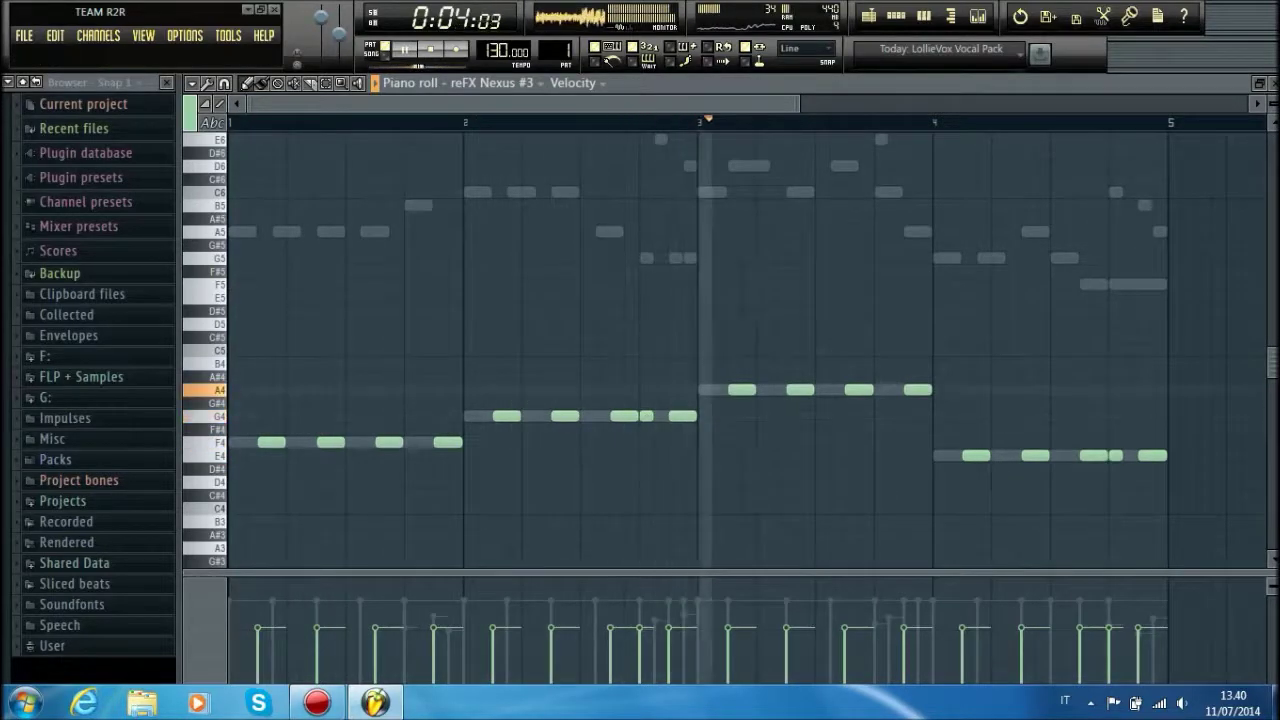
- Close the piano roll, place a Pattern 1 clip at bar 1 of Track 2 in the playlist and play the song from the start
{"action": "key", "text": "Escape"}
{"action": "mouse_move", "coordinate": [950, 159]}
{"action": "left_mouse_down"}
{"action": "mouse_move", "coordinate": [1006, 166]}
{"action": "mouse_move", "coordinate": [968, 171]}
{"action": "left_mouse_up"}
{"action": "right_click", "coordinate": [968, 171]}
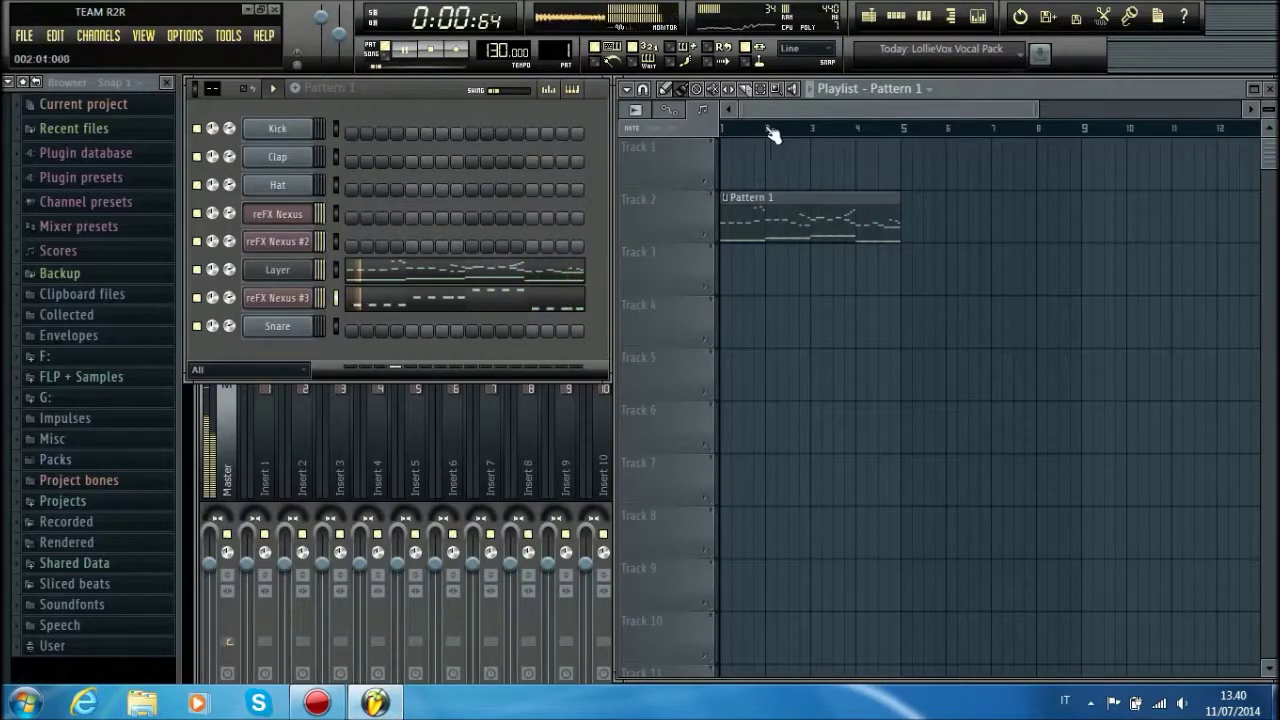
{"action": "left_click", "coordinate": [722, 130]}
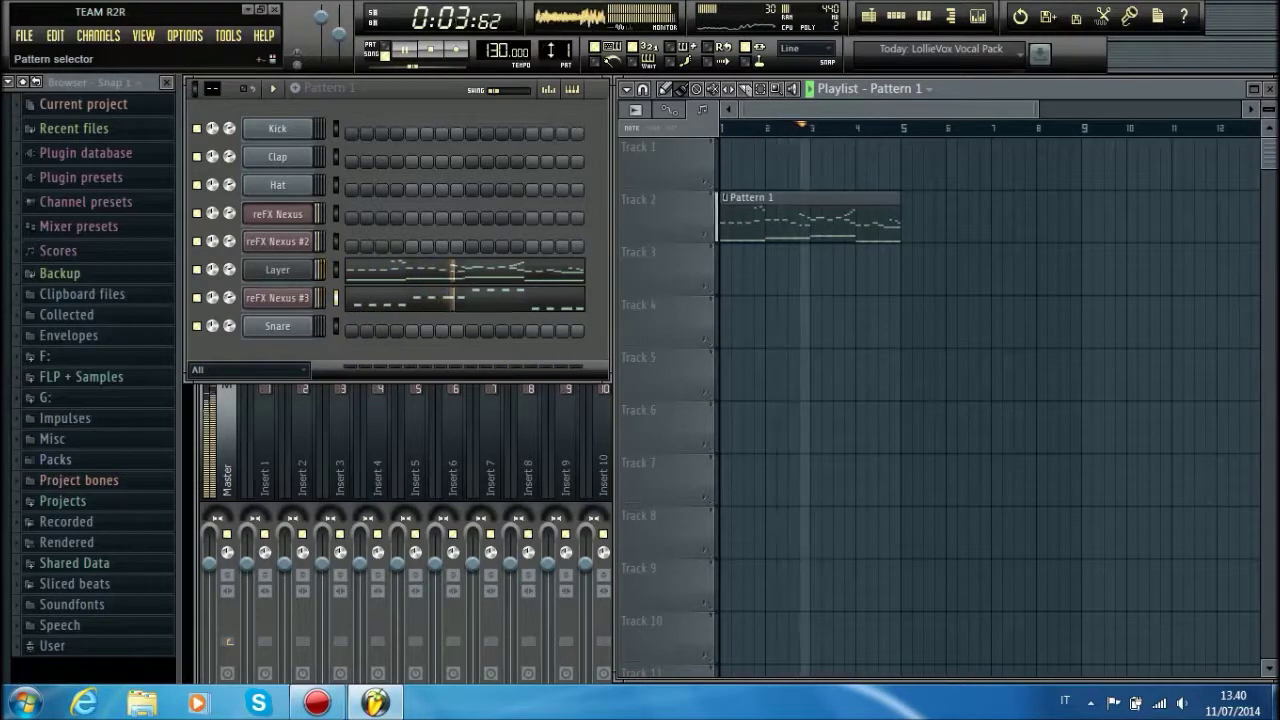
- Lower the project tempo to 103 BPM while the song plays
{"action": "scroll", "coordinate": [492, 52], "scroll_direction": "down", "scroll_amount": 20}
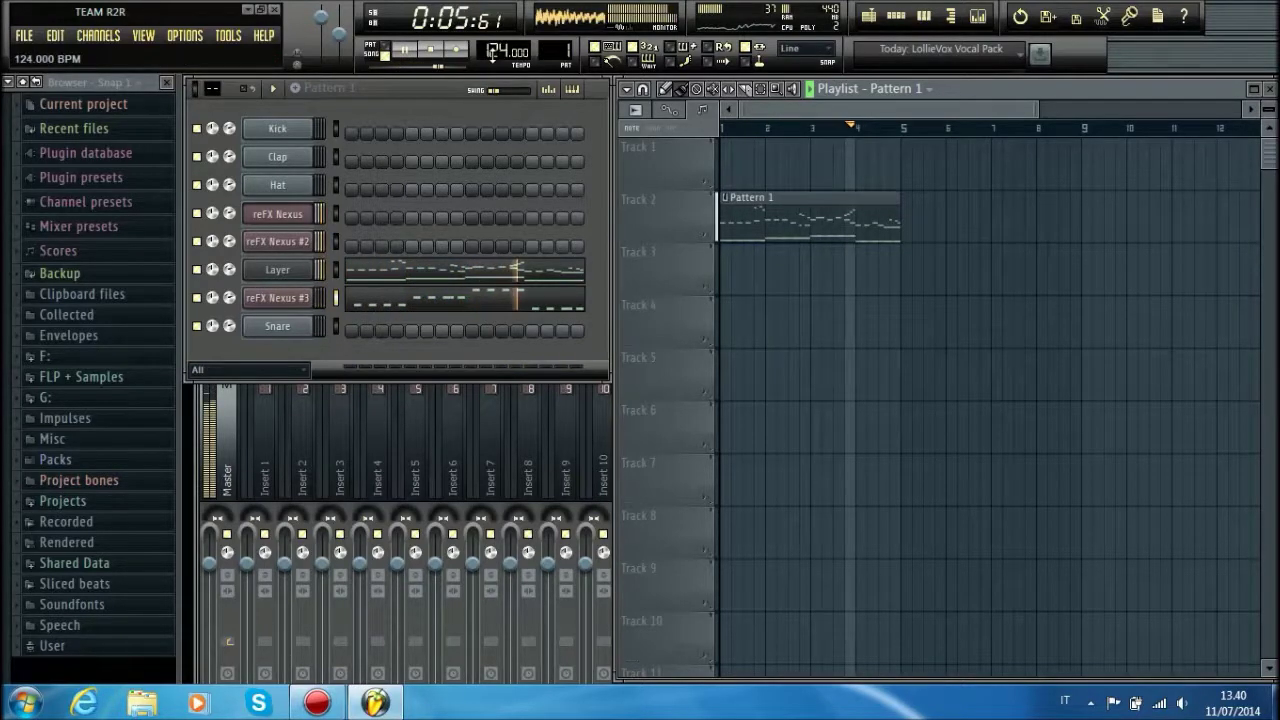
{"action": "scroll", "coordinate": [492, 50], "scroll_direction": "down", "scroll_amount": 5}
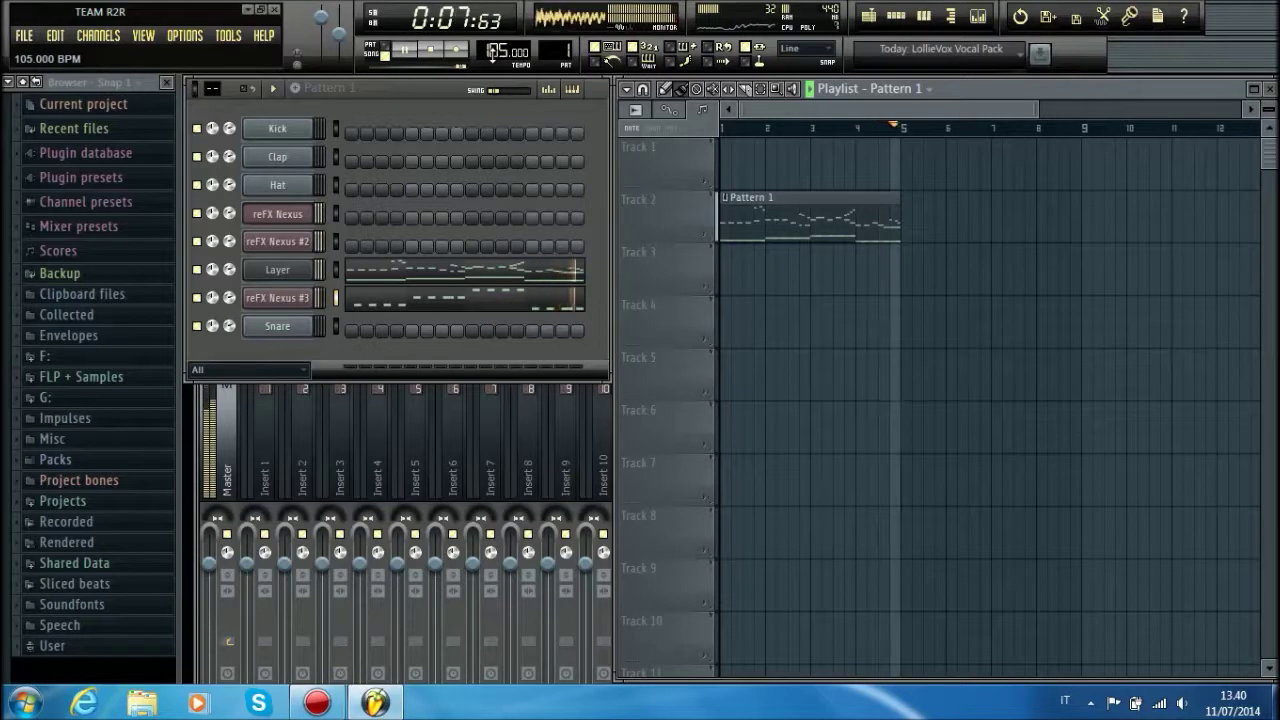
{"action": "scroll", "coordinate": [490, 50], "scroll_direction": "down", "scroll_amount": 3}
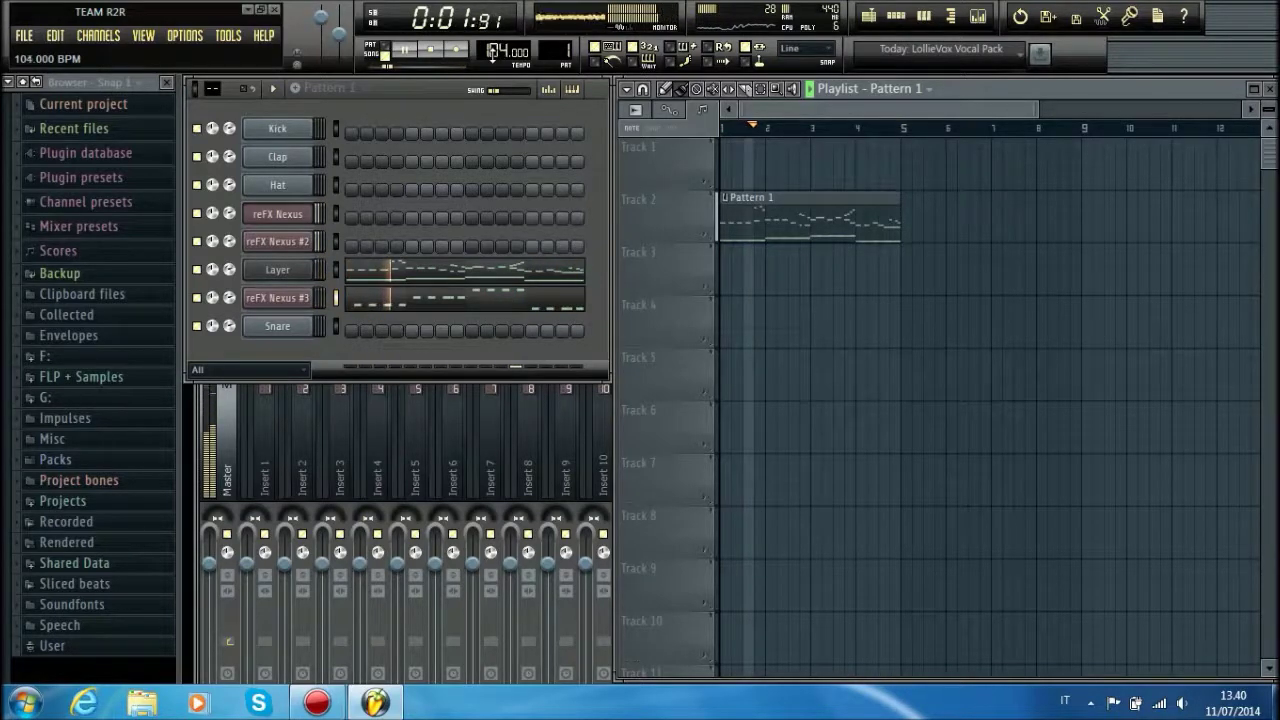
{"action": "scroll", "coordinate": [490, 50], "scroll_direction": "up", "scroll_amount": 2}
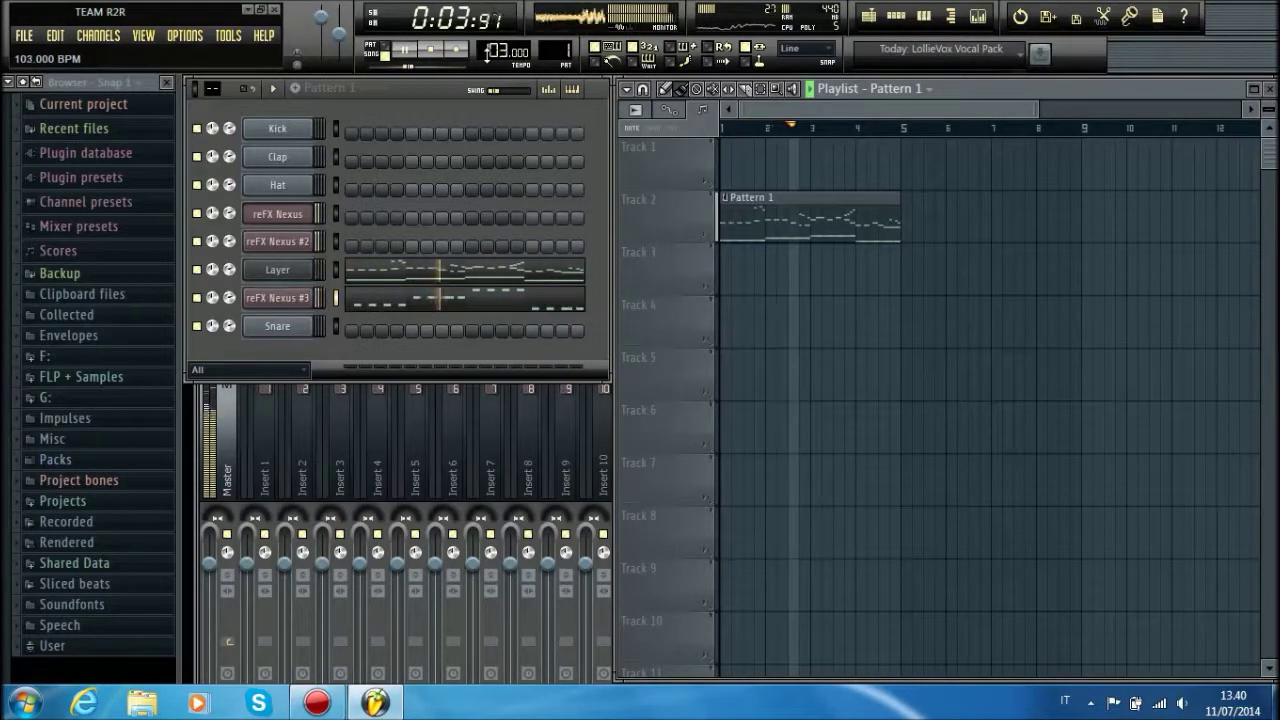
- Set the project tempo to 110 BPM and fill the Kick channel on every fourth step
{"action": "scroll", "coordinate": [500, 50], "scroll_direction": "up", "scroll_amount": 3}
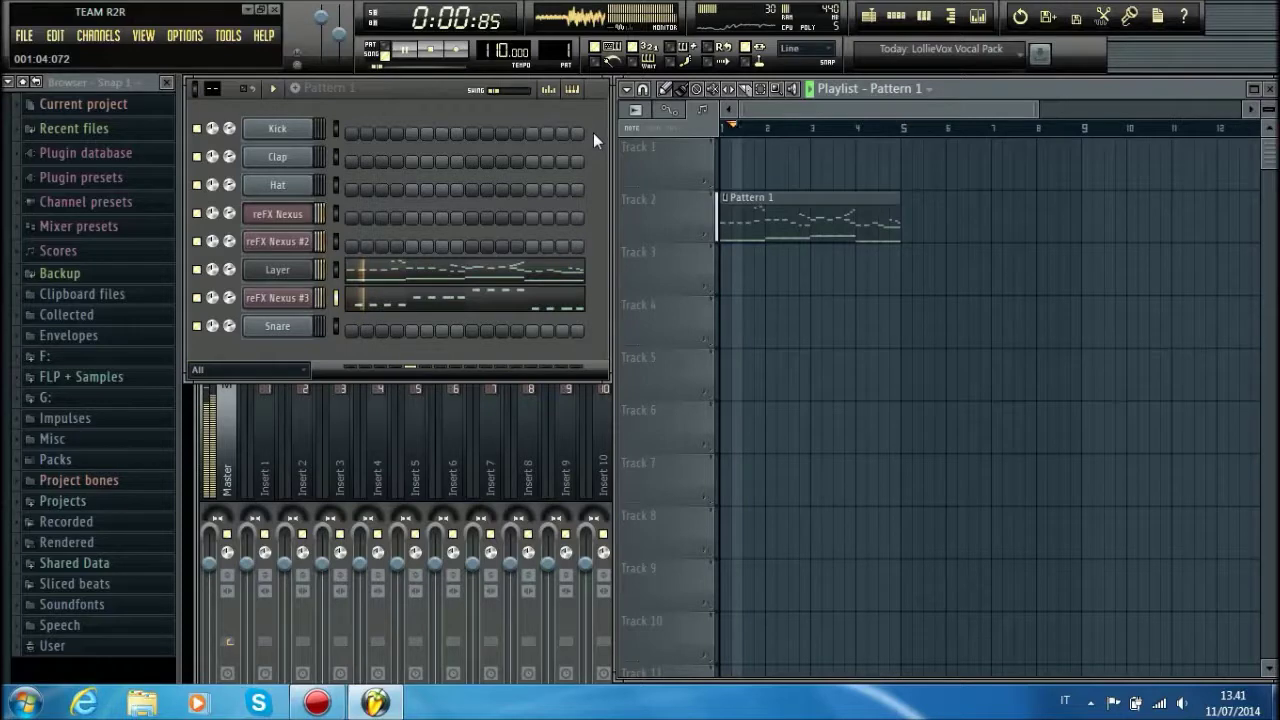
{"action": "right_click", "coordinate": [294, 129]}
{"action": "left_click", "coordinate": [371, 277]}
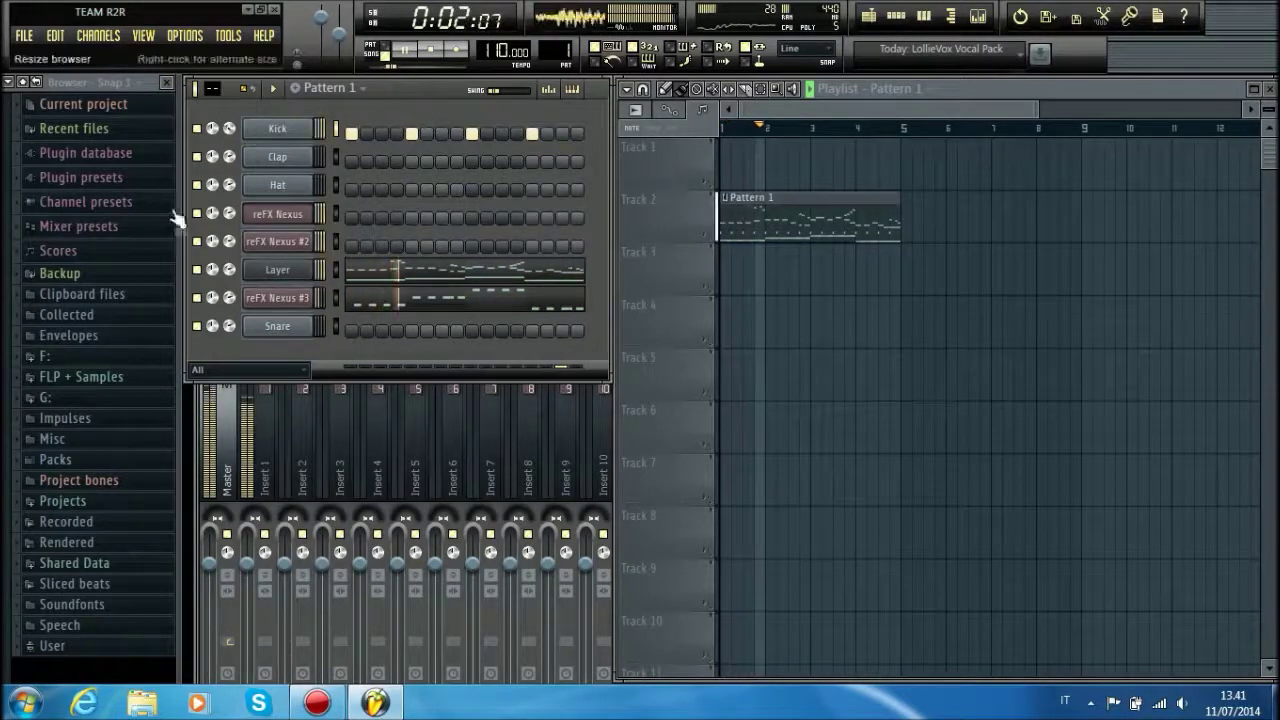
- Open the VEC3 Clubby Kicks folder among the VEC3 Bassdrums of the Vengeance Electro Shock sample pack
{"action": "left_click", "coordinate": [75, 462]}
{"action": "left_click", "coordinate": [125, 654]}
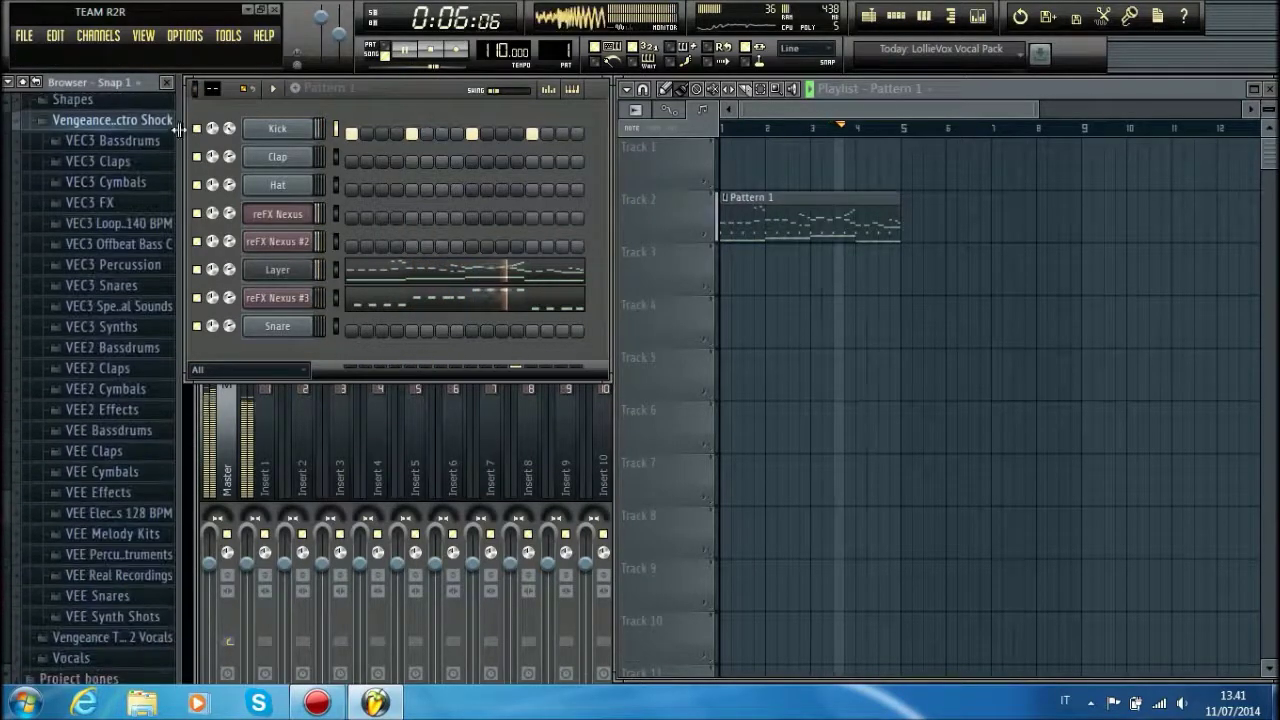
{"action": "left_click", "coordinate": [112, 140]}
{"action": "left_click", "coordinate": [137, 186]}
- Try the VEC3 Bassdrums Clubby samples 005, 006, 008 and 009 on the kick channel during playback
{"action": "left_click_drag", "start_coordinate": [128, 197], "coordinate": [305, 132]}
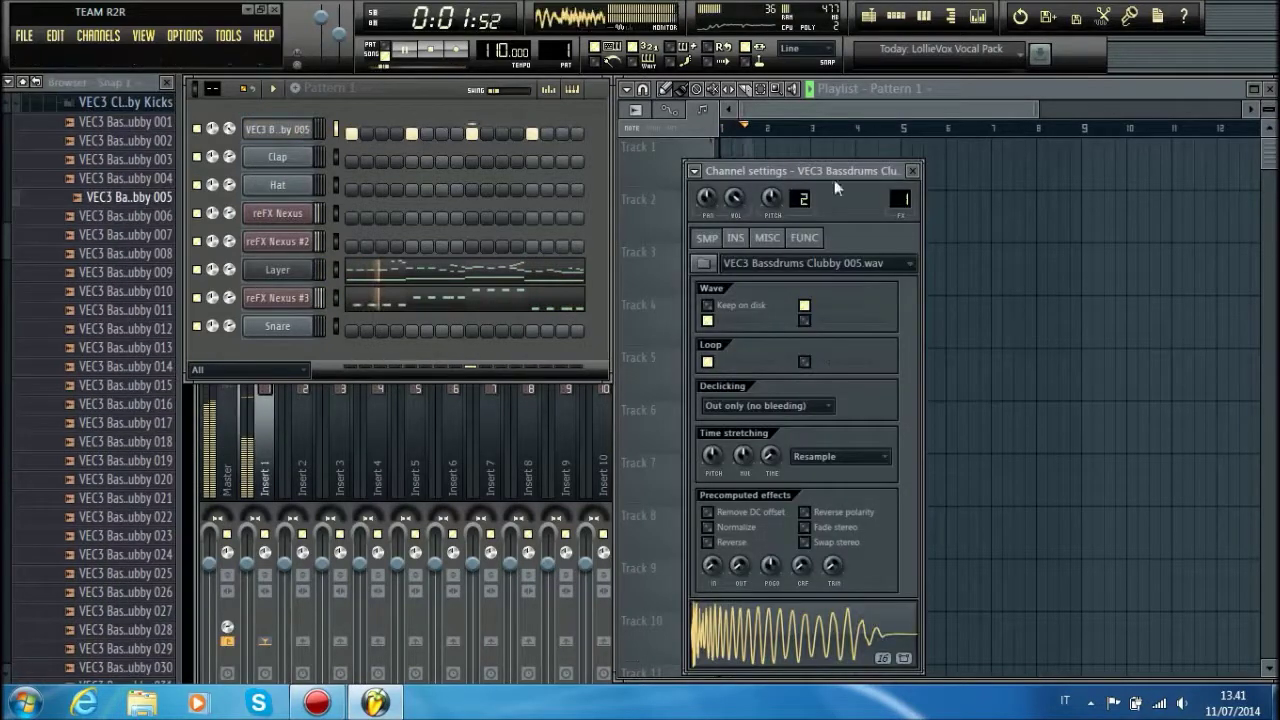
{"action": "left_click", "coordinate": [921, 170]}
{"action": "left_click_drag", "start_coordinate": [125, 216], "coordinate": [272, 133]}
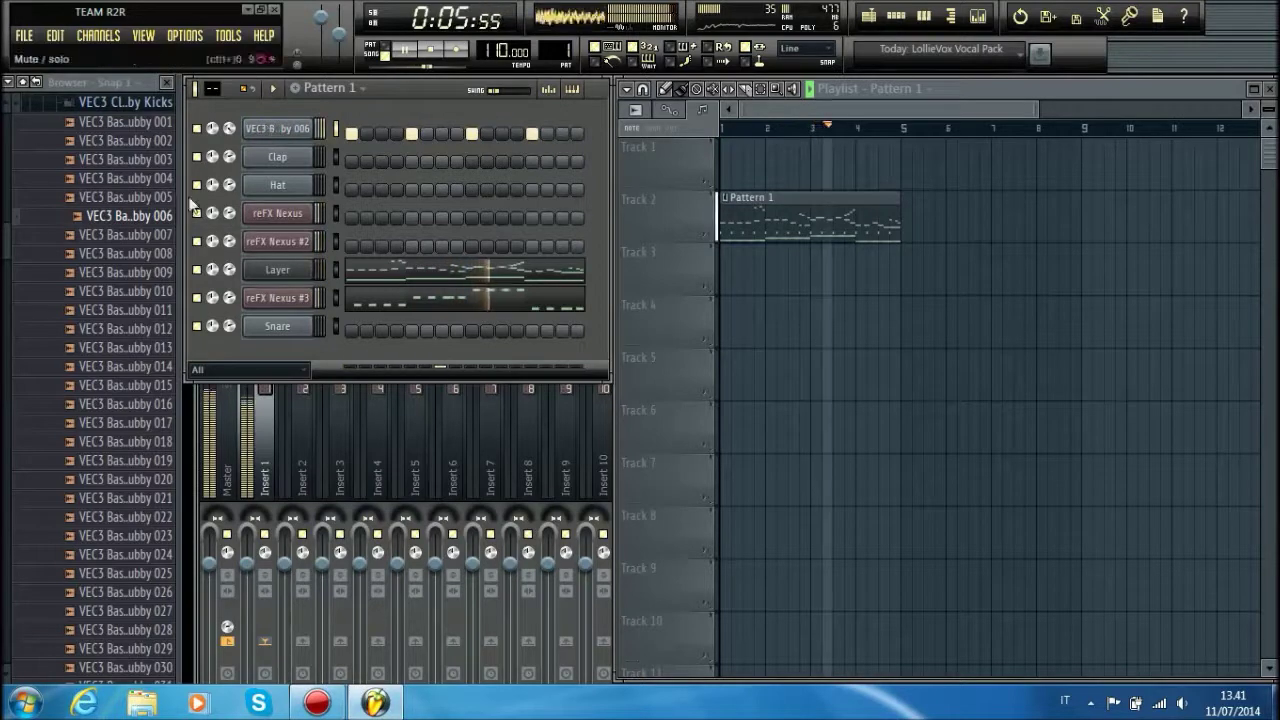
{"action": "left_click_drag", "start_coordinate": [140, 236], "coordinate": [288, 133]}
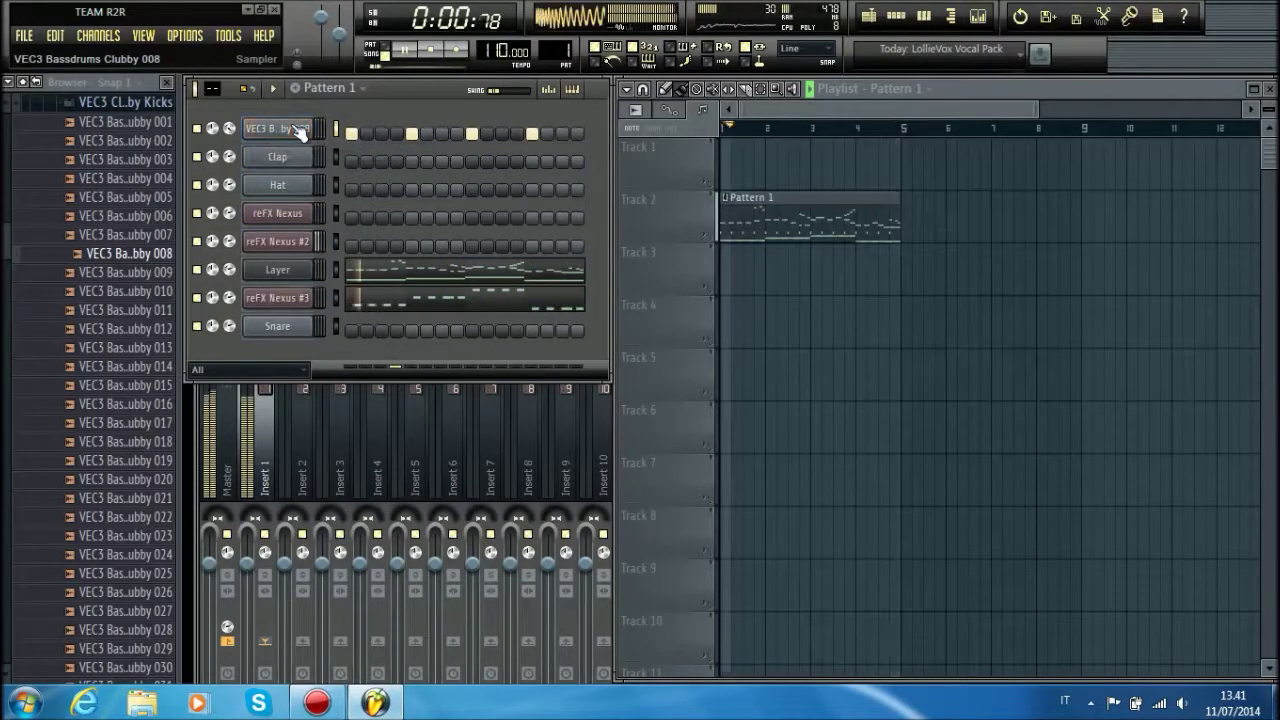
{"action": "left_click_drag", "start_coordinate": [125, 272], "coordinate": [268, 130]}
{"action": "key", "text": "space"}
- Audition the remaining Clubby kick samples one after another, up to the start of the 030s
{"action": "left_click", "coordinate": [100, 310]}
{"action": "left_click", "coordinate": [110, 328]}
{"action": "key", "text": "Down"}
{"action": "key", "text": "Down"}
{"action": "key", "text": "Down"}
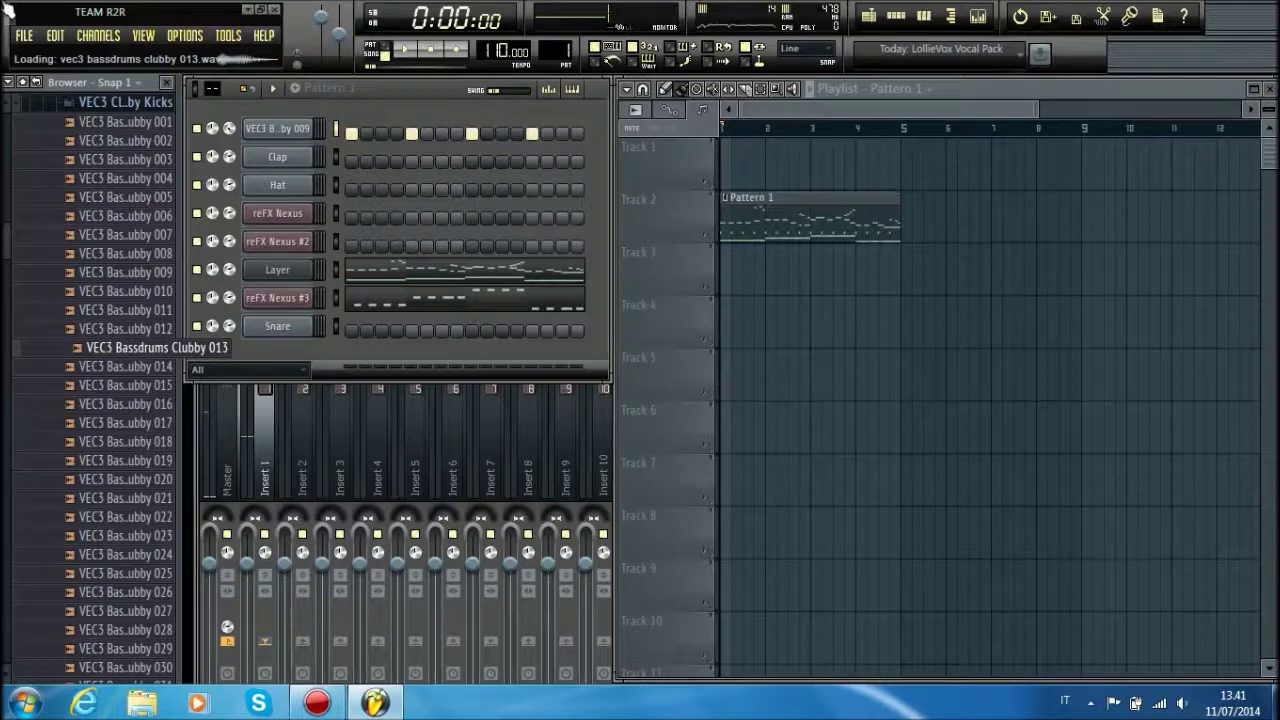
{"action": "key", "text": "Down"}
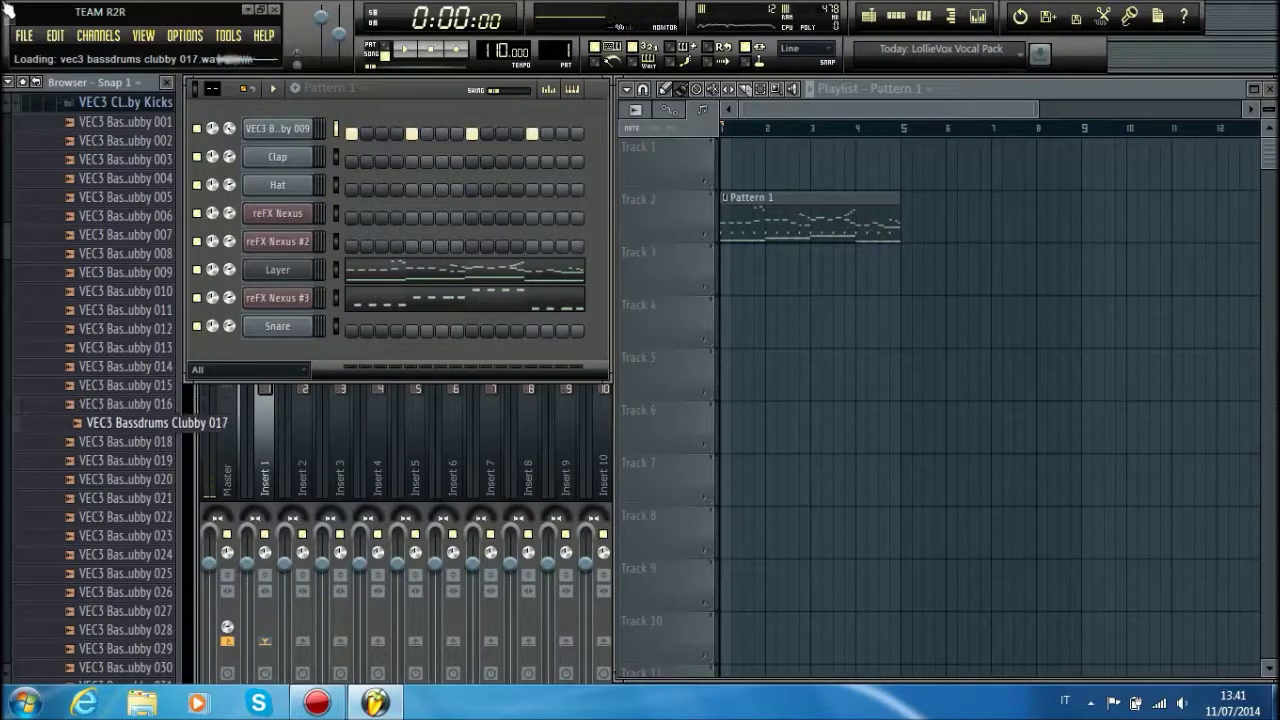
{"action": "key", "text": "Down"}
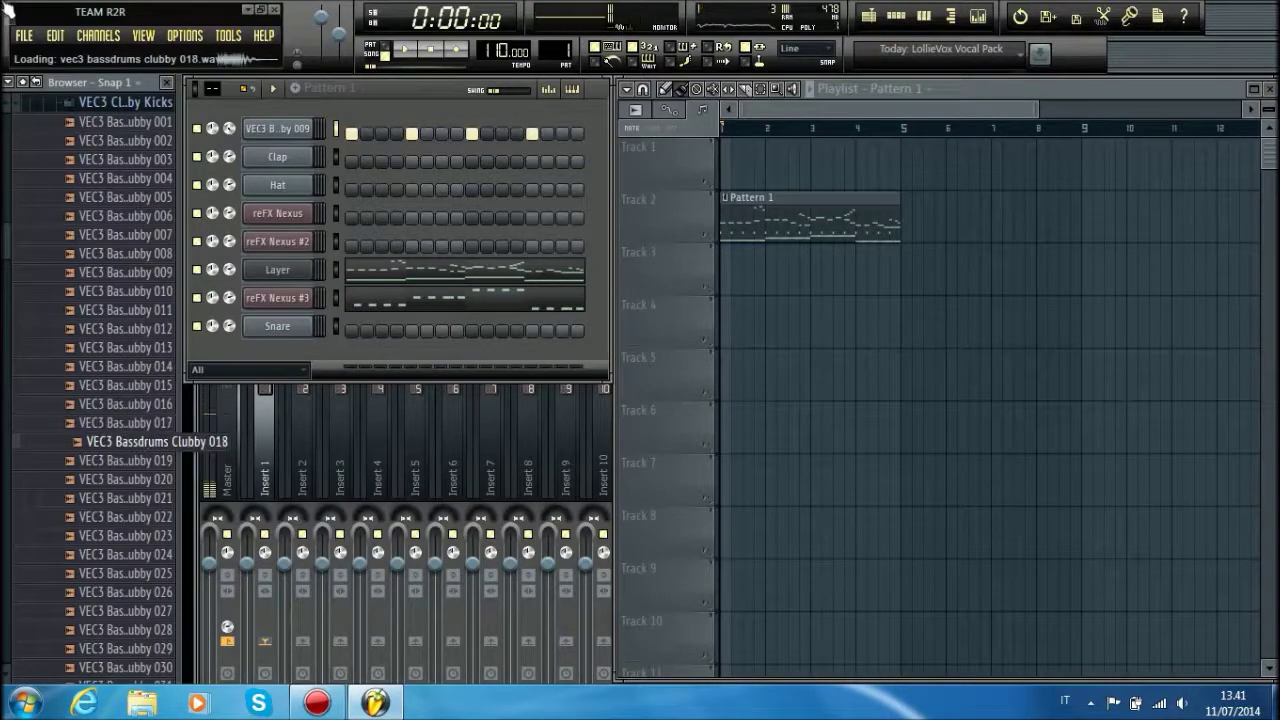
{"action": "key", "text": "Down"}
{"action": "key", "text": "Down"}
{"action": "key", "text": "Down"}
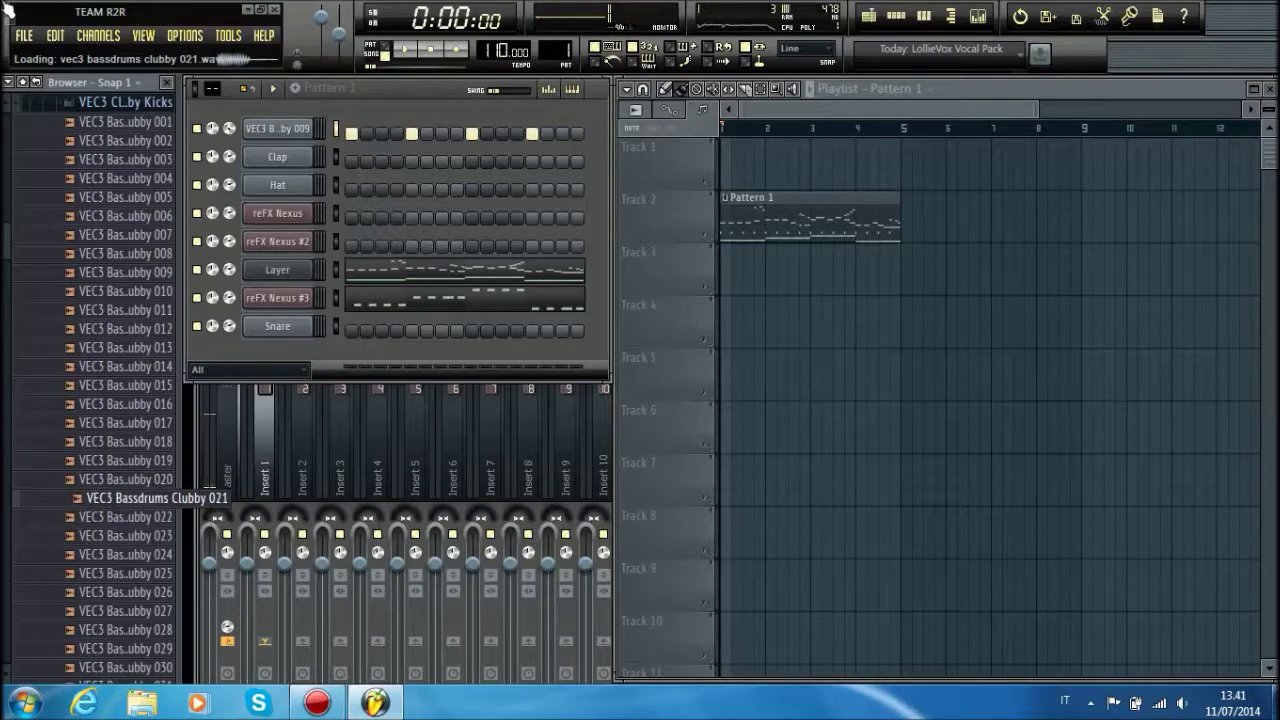
{"action": "key", "text": "Down"}
{"action": "key", "text": "Down"}
{"action": "key", "text": "Down"}
{"action": "key", "text": "Down"}
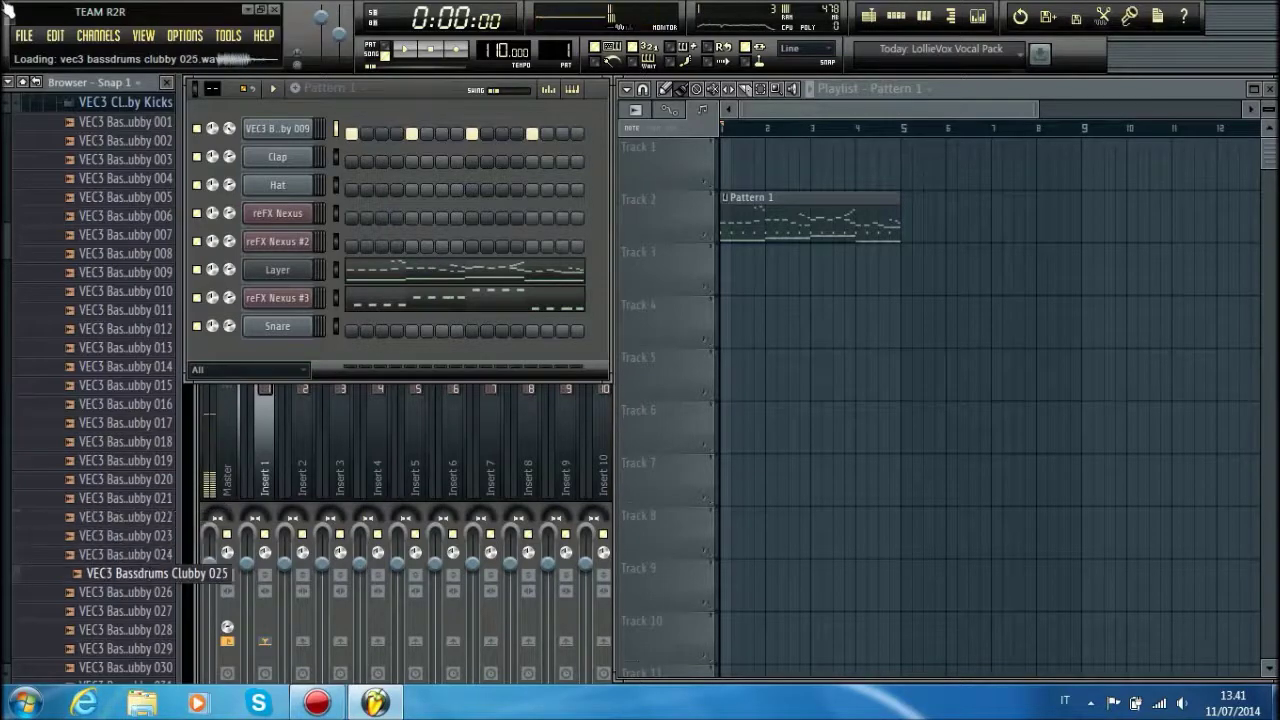
{"action": "key", "text": "Down"}
{"action": "key", "text": "Down"}
{"action": "key", "text": "Down"}
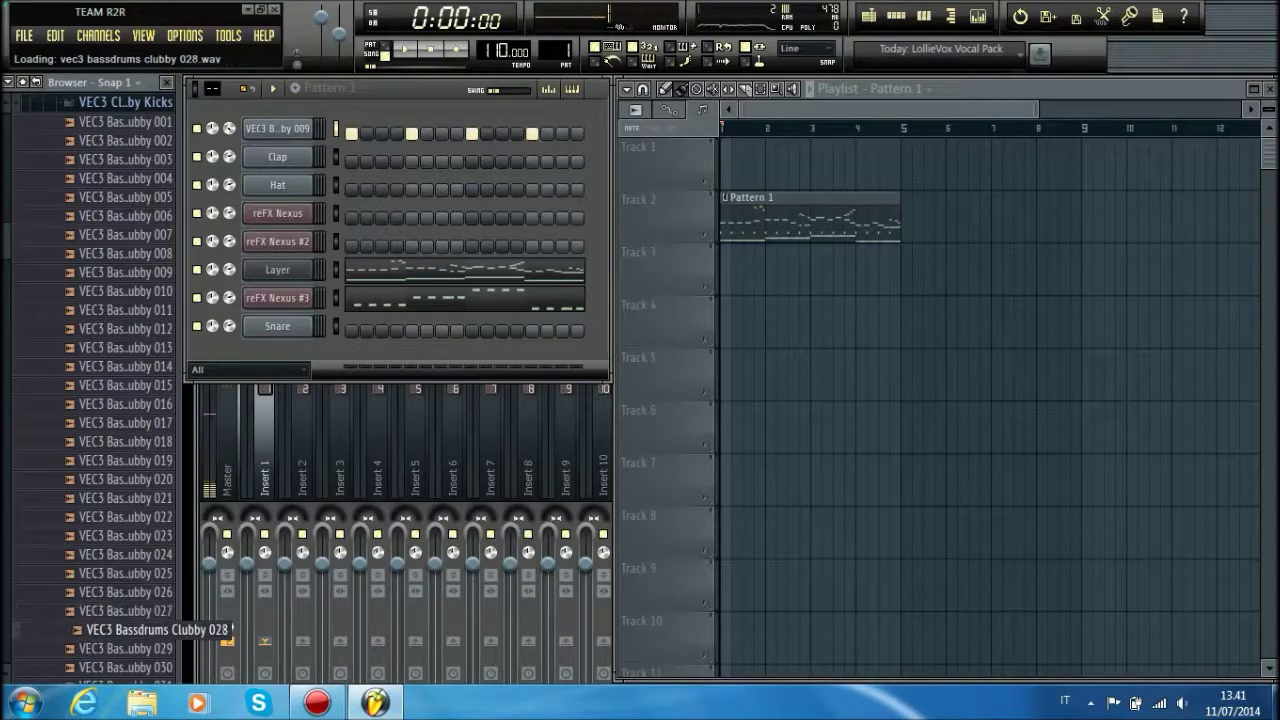
{"action": "key", "text": "Down"}
{"action": "key", "text": "Down"}
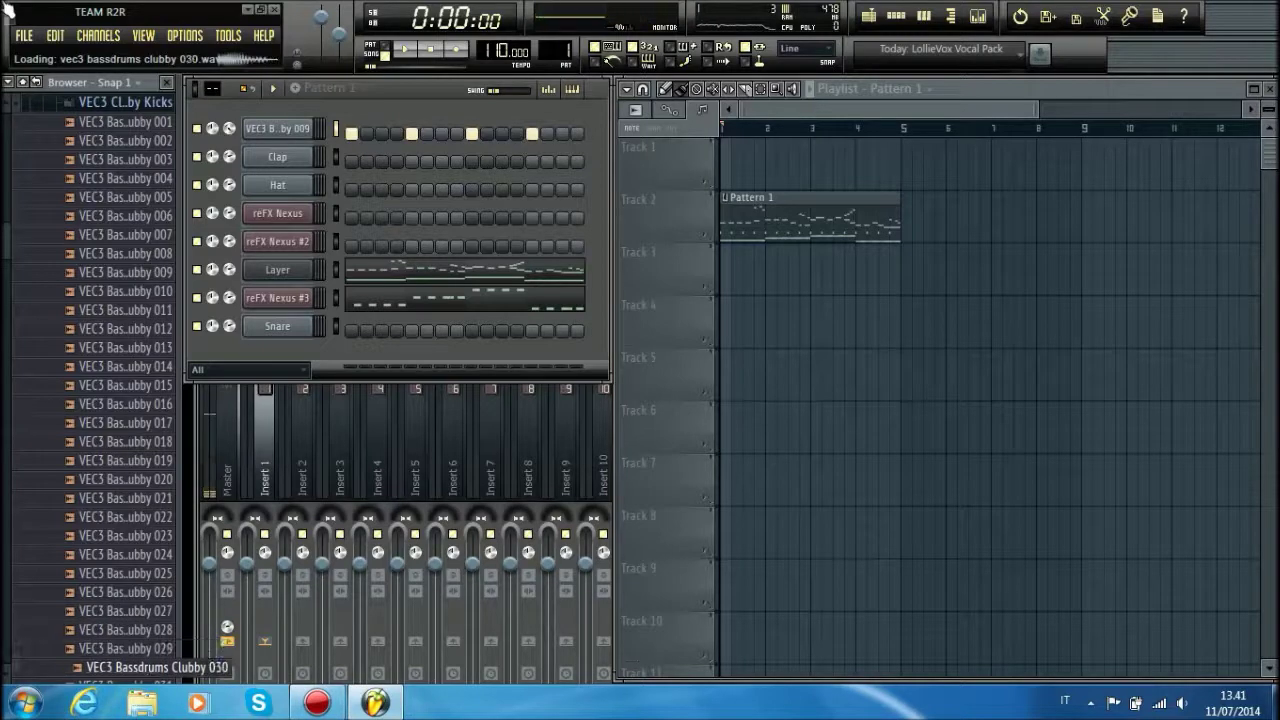
{"action": "key", "text": "Down"}
{"action": "key", "text": "Up"}
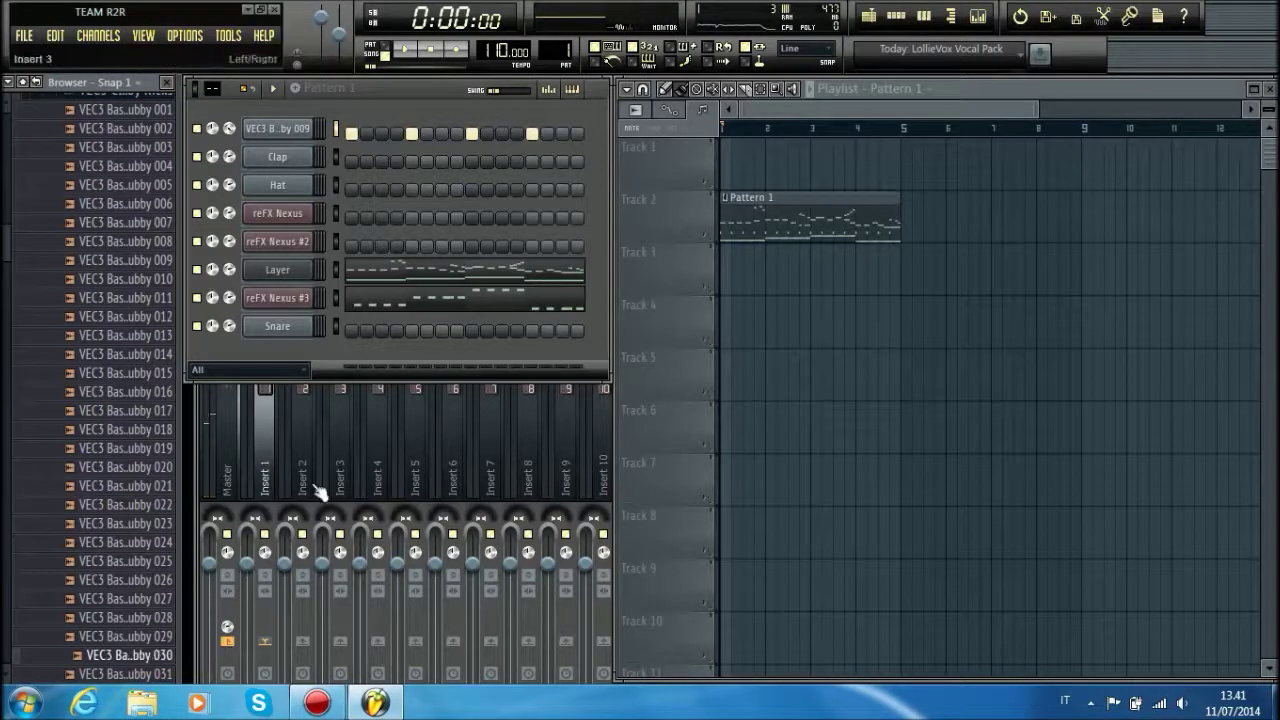
- Load VEC3 Bassdrums Clubby 030 into the kick channel and play the song with it
{"action": "left_click_drag", "start_coordinate": [105, 670], "coordinate": [280, 128]}
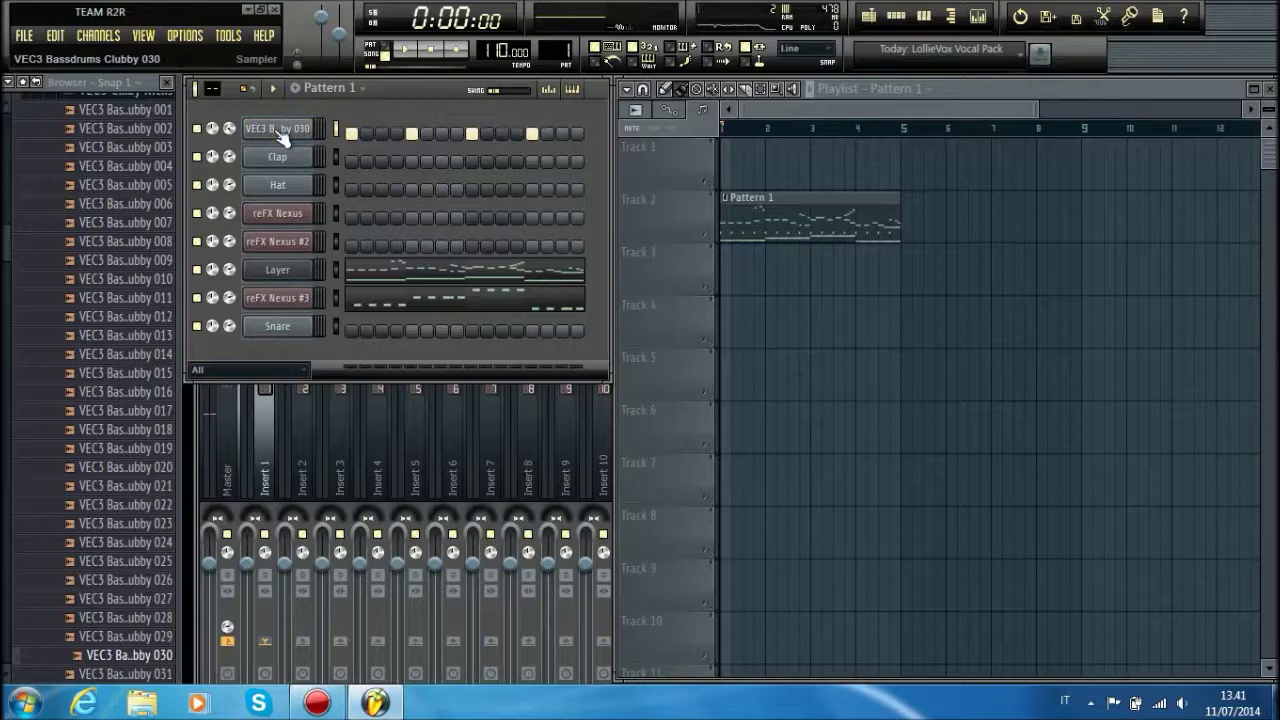
{"action": "key", "text": "space"}
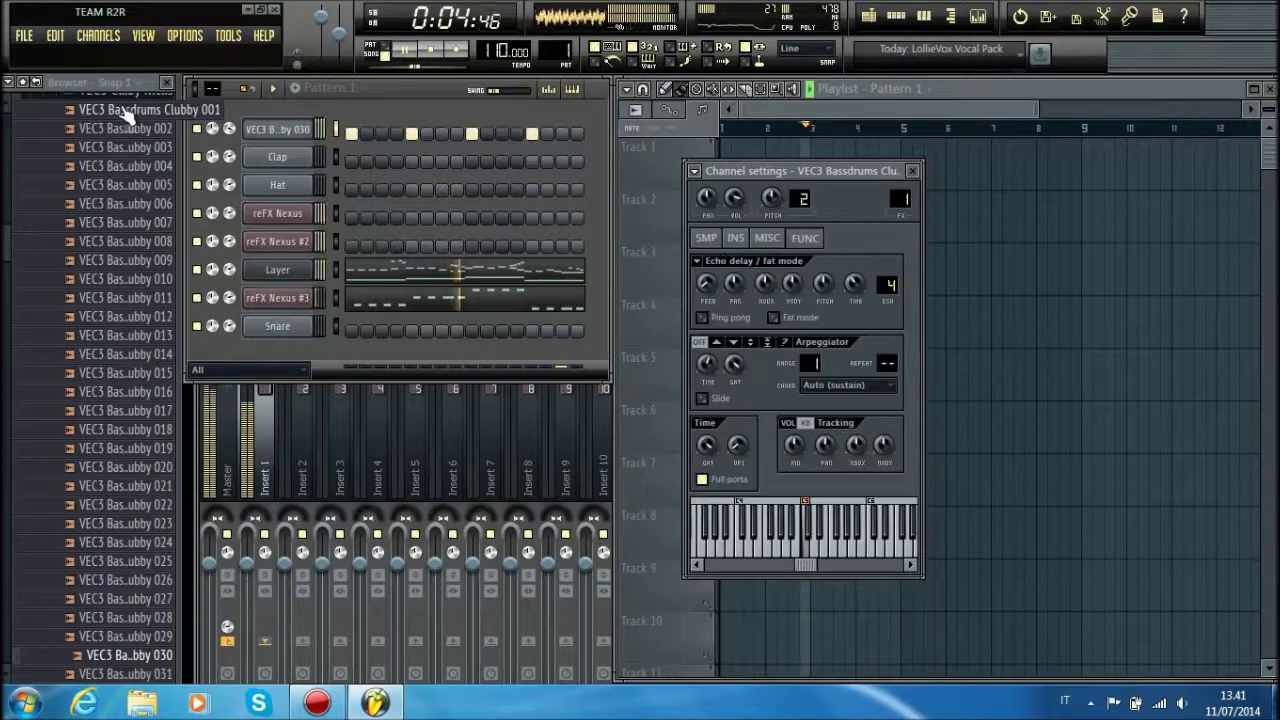
- Collapse the Clubby kicks folder, stop playback and open the VEC3 Crash folder under VEC3 Cymbals
{"action": "left_click", "coordinate": [145, 148]}
{"action": "scroll", "coordinate": [146, 155], "scroll_direction": "up", "scroll_amount": 1}
{"action": "left_click", "coordinate": [146, 152]}
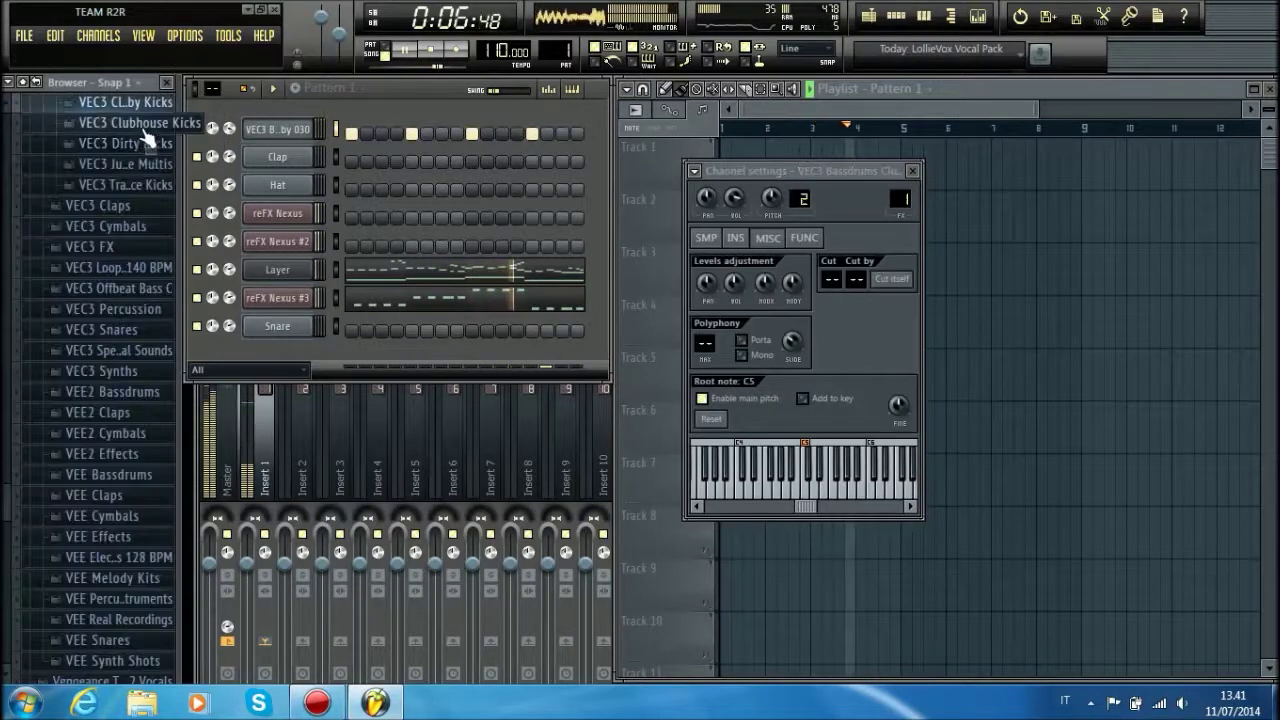
{"action": "left_click", "coordinate": [121, 230]}
{"action": "key", "text": "space"}
{"action": "left_click", "coordinate": [120, 249]}
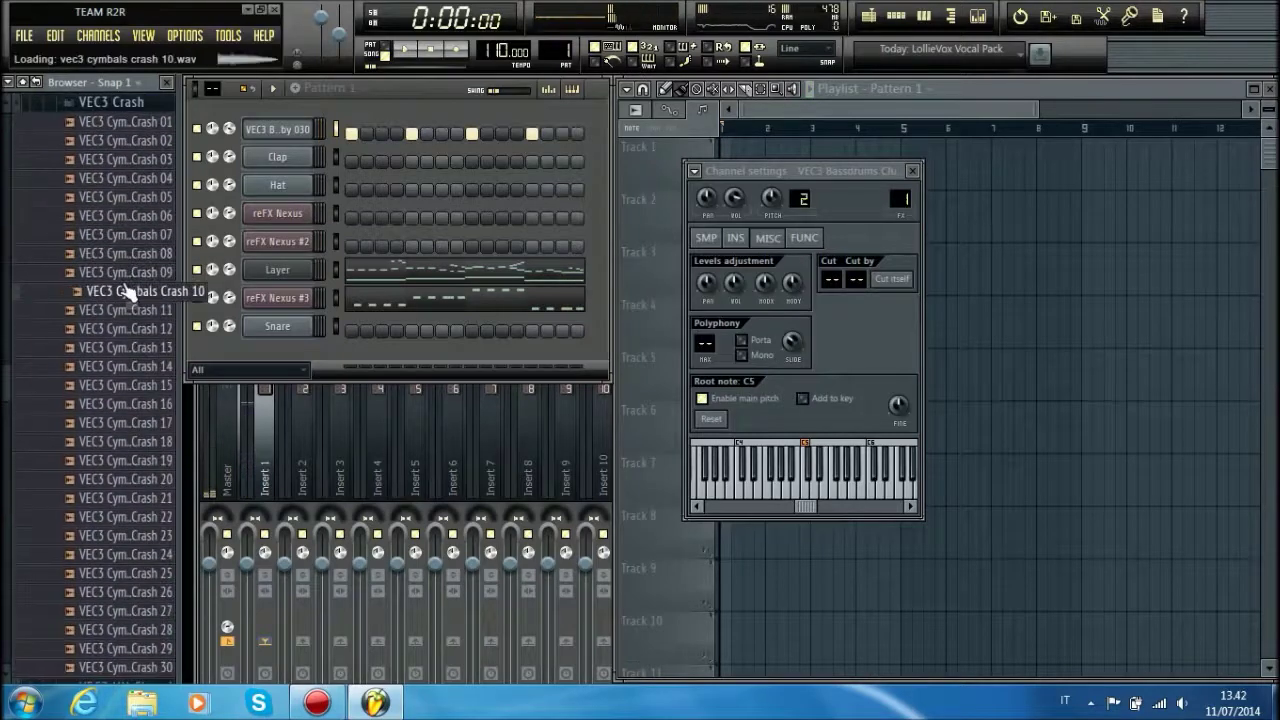
- Audition the first several VEC3 crash cymbal samples
{"action": "left_click", "coordinate": [118, 236]}
{"action": "left_click", "coordinate": [118, 215]}
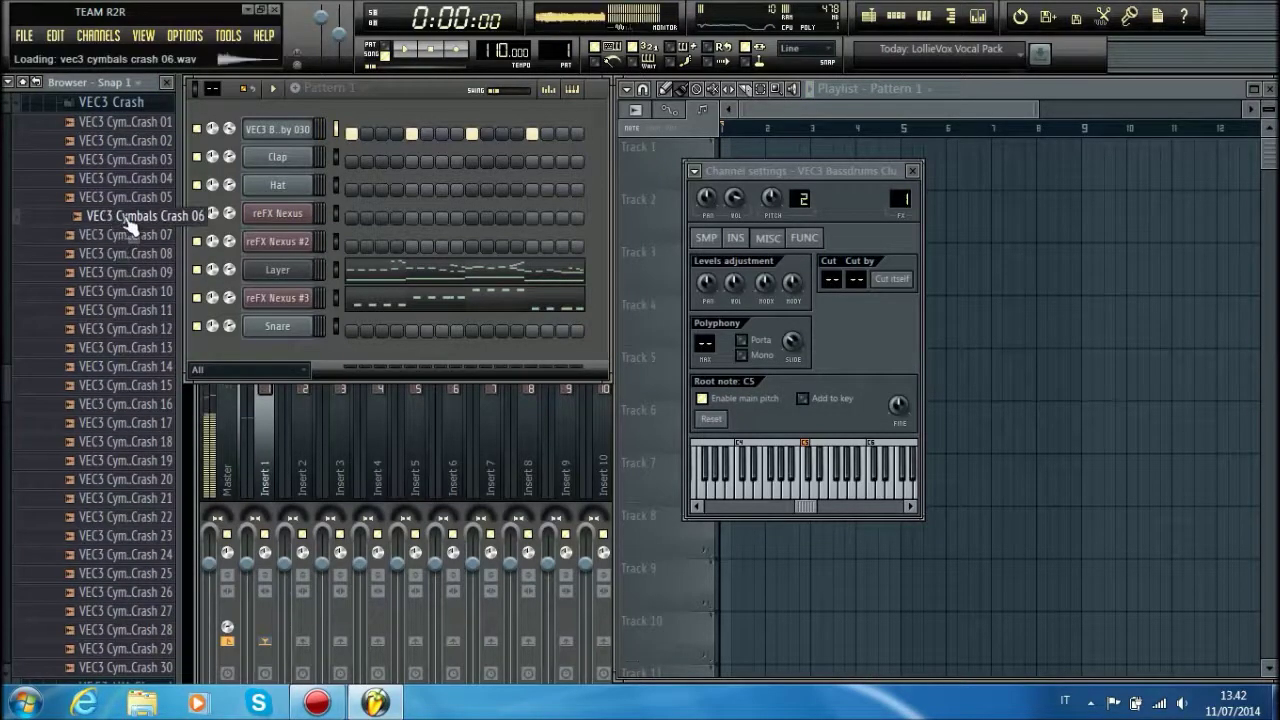
{"action": "left_click", "coordinate": [126, 197]}
{"action": "left_click", "coordinate": [126, 178]}
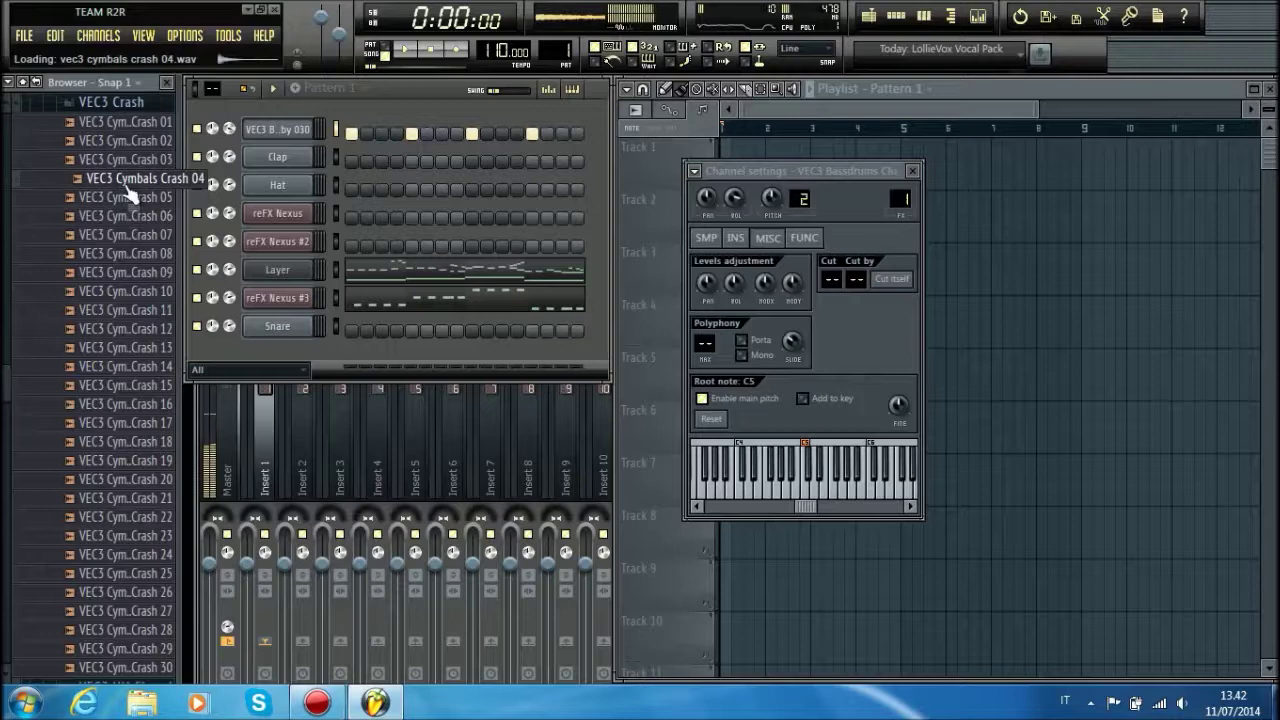
{"action": "left_click", "coordinate": [126, 160]}
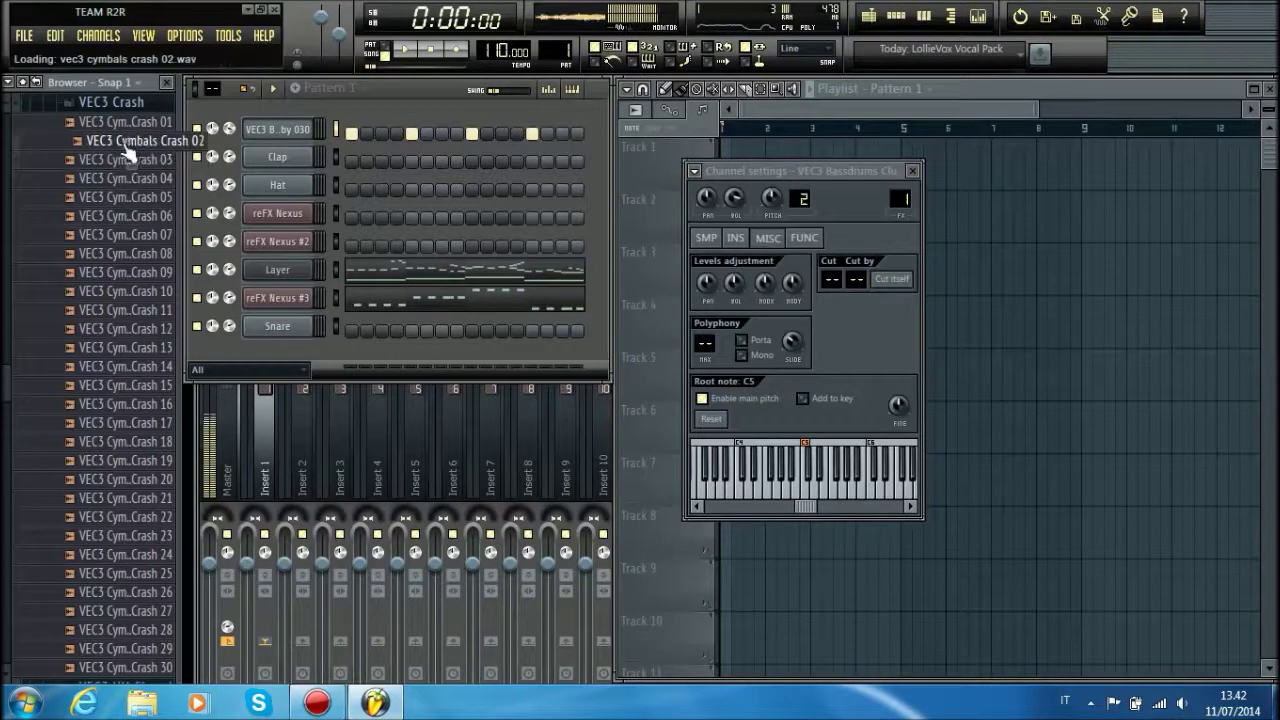
{"action": "left_click", "coordinate": [128, 122]}
{"action": "left_click", "coordinate": [128, 236]}
{"action": "left_click", "coordinate": [131, 254]}
{"action": "left_click", "coordinate": [140, 274]}
- Load VEC3 Cymbals Crash 08 into the Clap channel and turn on Reverse for its sample
{"action": "left_click_drag", "start_coordinate": [137, 236], "coordinate": [277, 158]}
{"action": "left_click", "coordinate": [150, 216]}
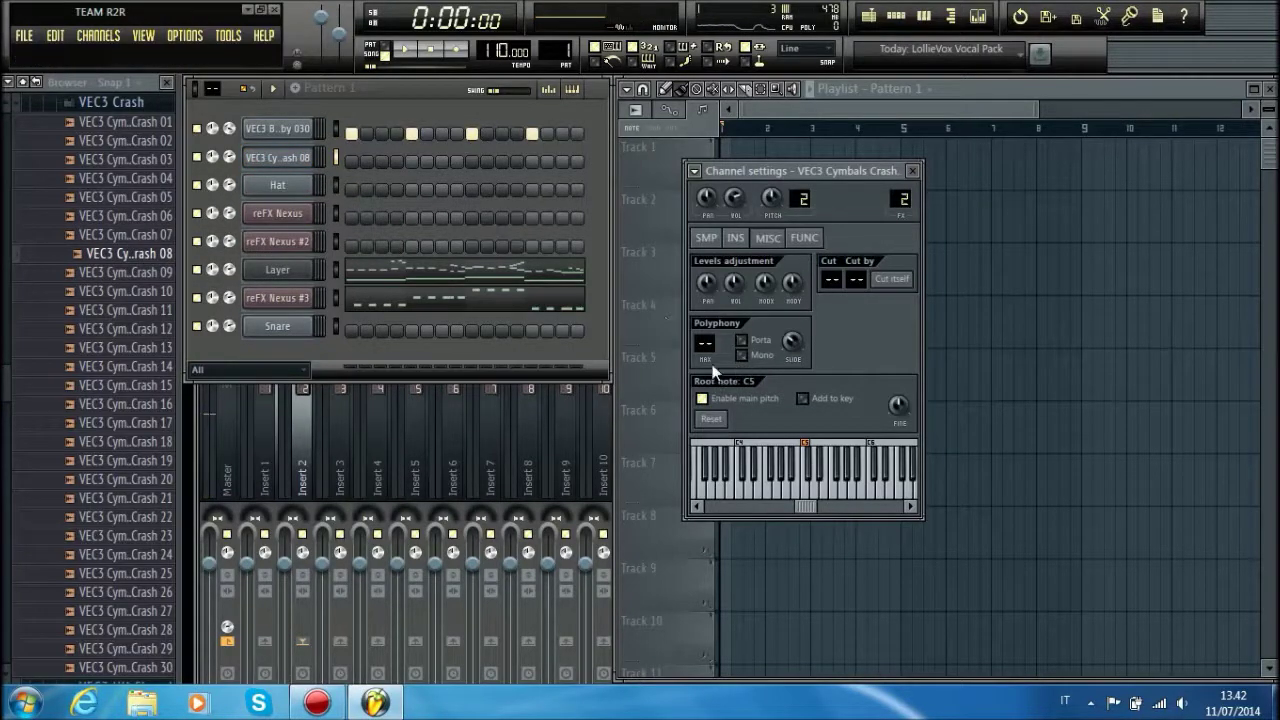
{"action": "left_click", "coordinate": [706, 240]}
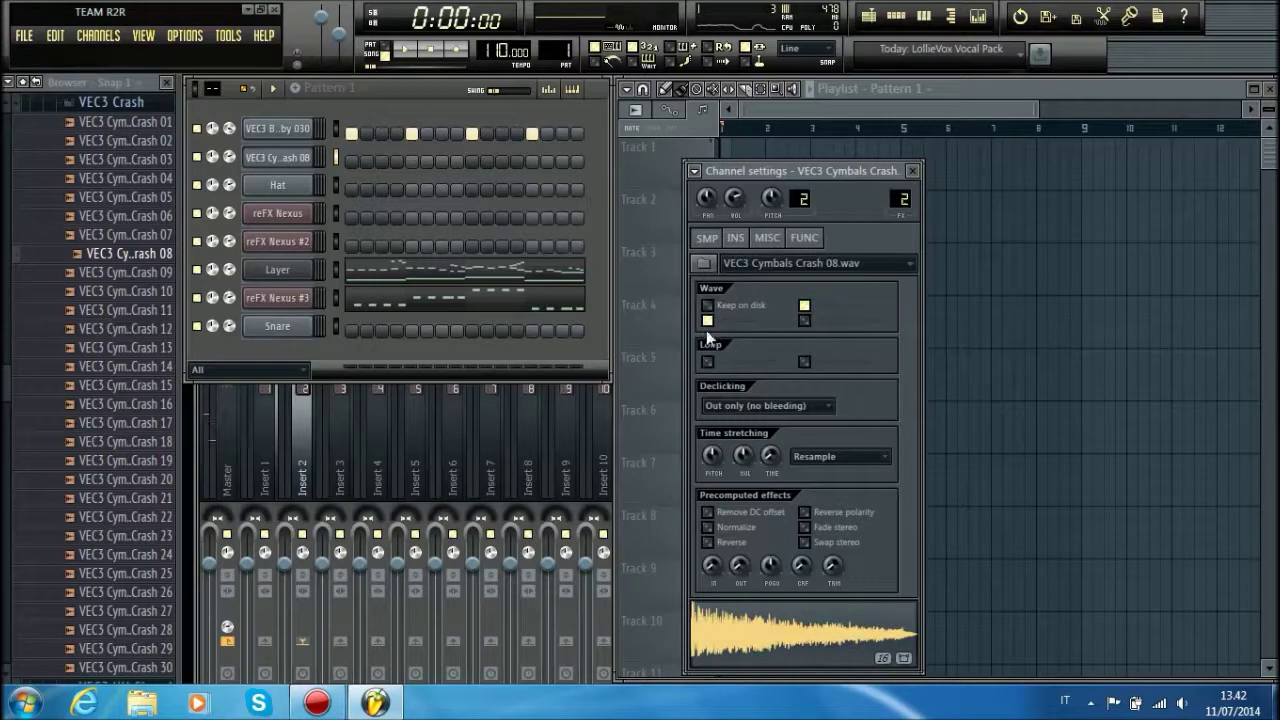
{"action": "left_click", "coordinate": [708, 542]}
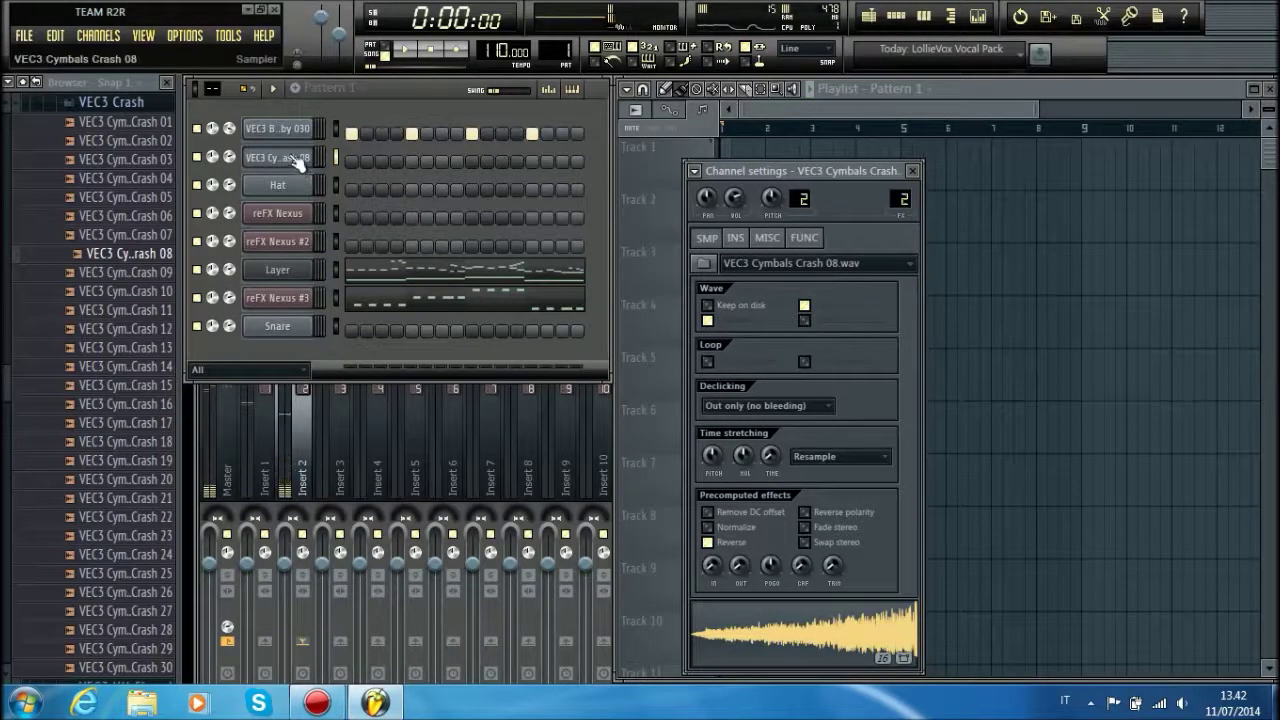
- Replace the crash channel's sample with VEC3 Cymbals HH Closed 03 from the VEC3 HH Closed folder and check playback
{"action": "left_click", "coordinate": [122, 236]}
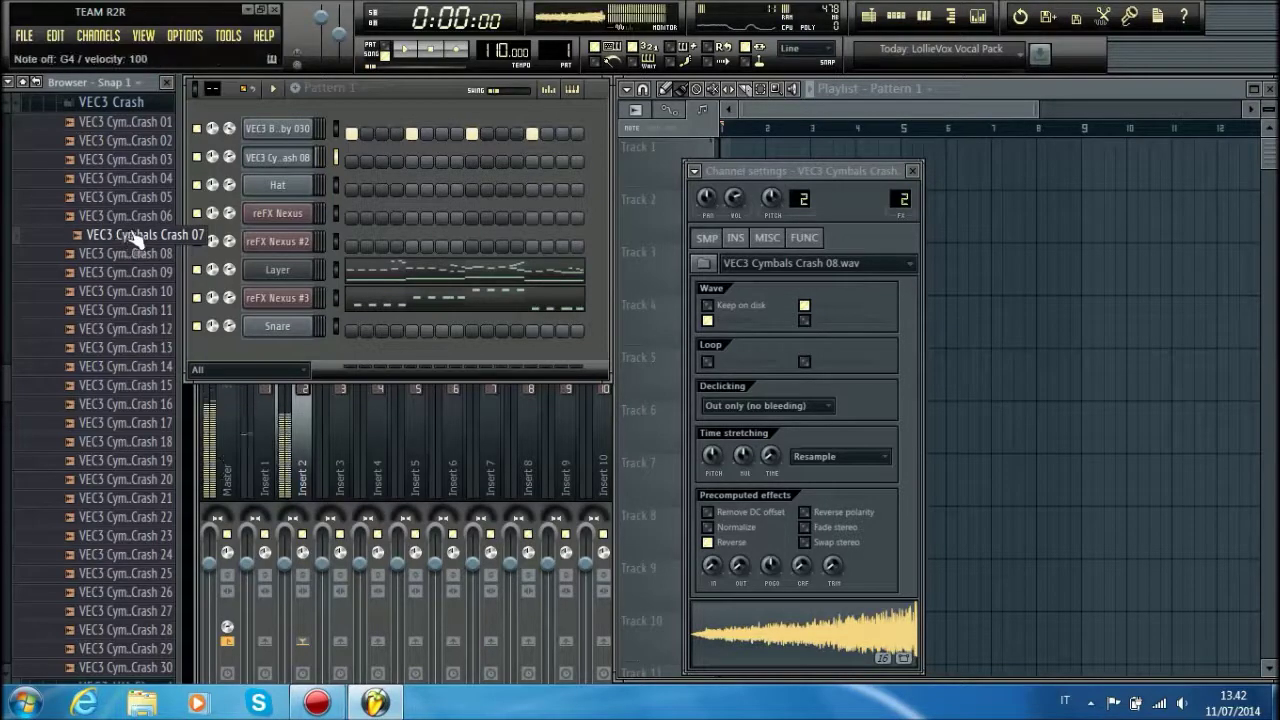
{"action": "left_click", "coordinate": [120, 385]}
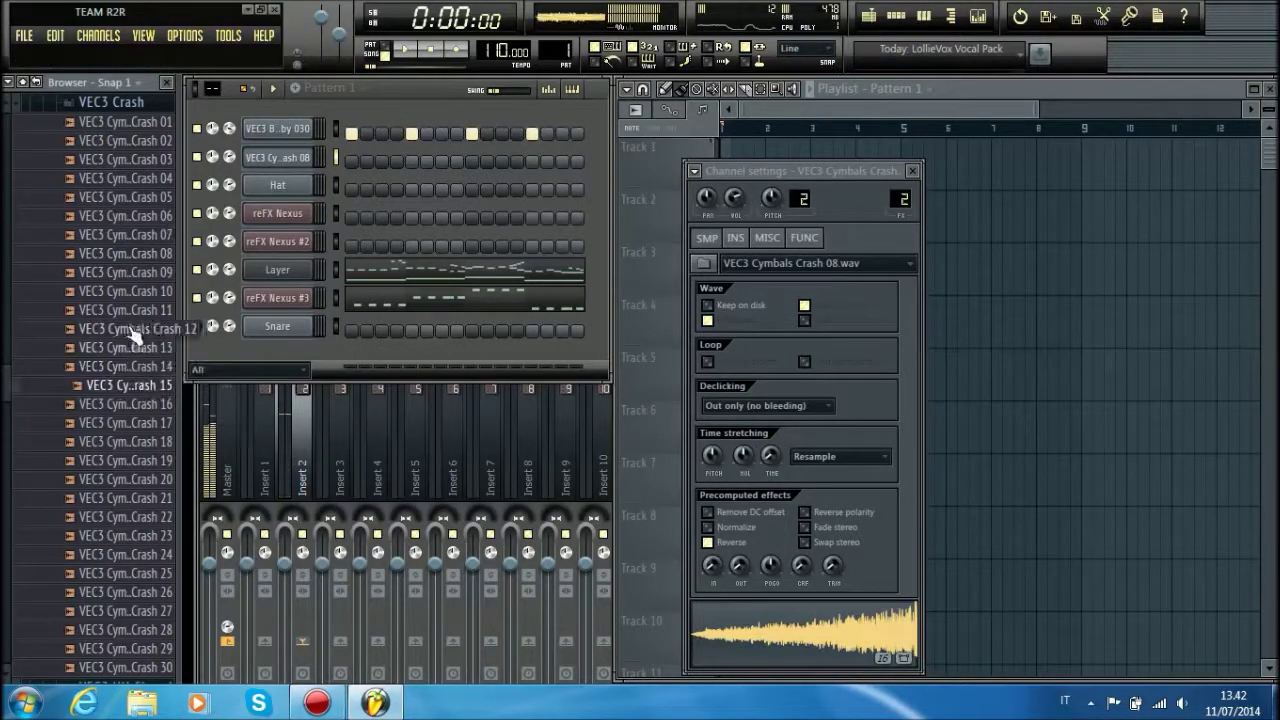
{"action": "left_click", "coordinate": [129, 105]}
{"action": "left_click", "coordinate": [140, 122]}
{"action": "left_click_drag", "start_coordinate": [128, 159], "coordinate": [318, 164]}
{"action": "key", "text": "space"}
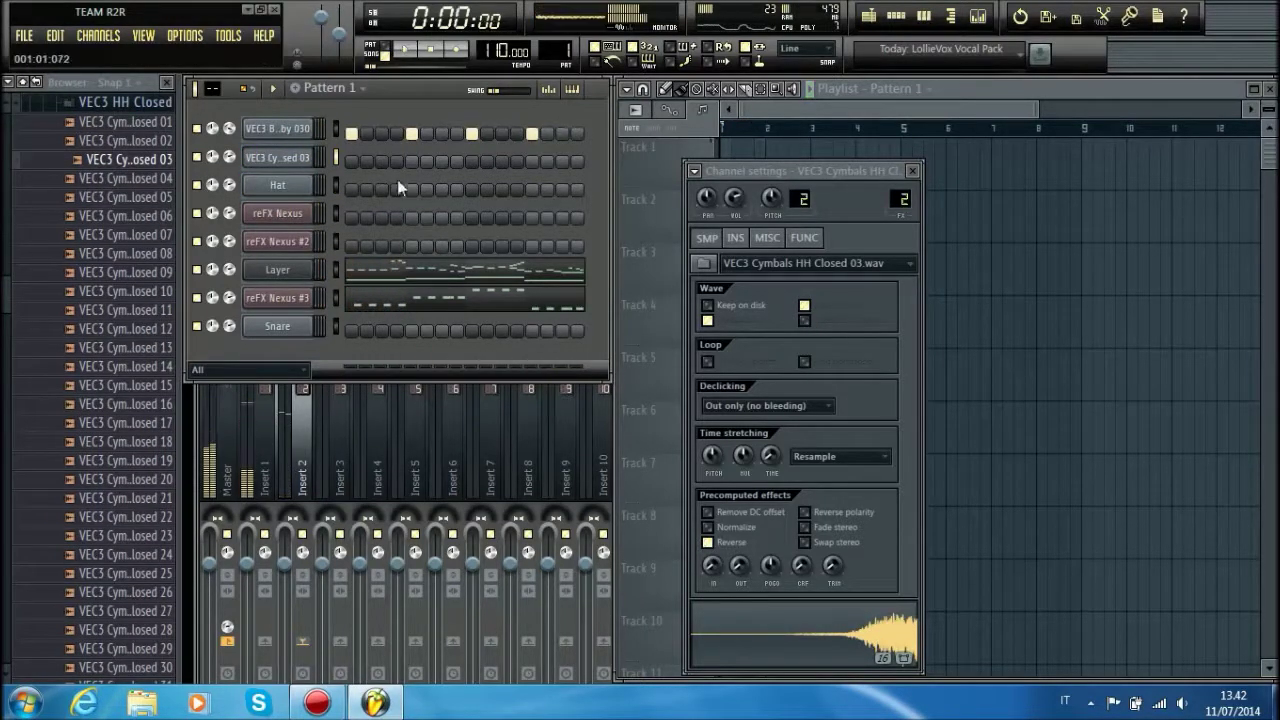
- Open the closed hi-hat channel's piano roll and place two off-beat C5 notes in bar 1, checking them in playback
{"action": "right_click", "coordinate": [303, 157]}
{"action": "left_click", "coordinate": [346, 158]}
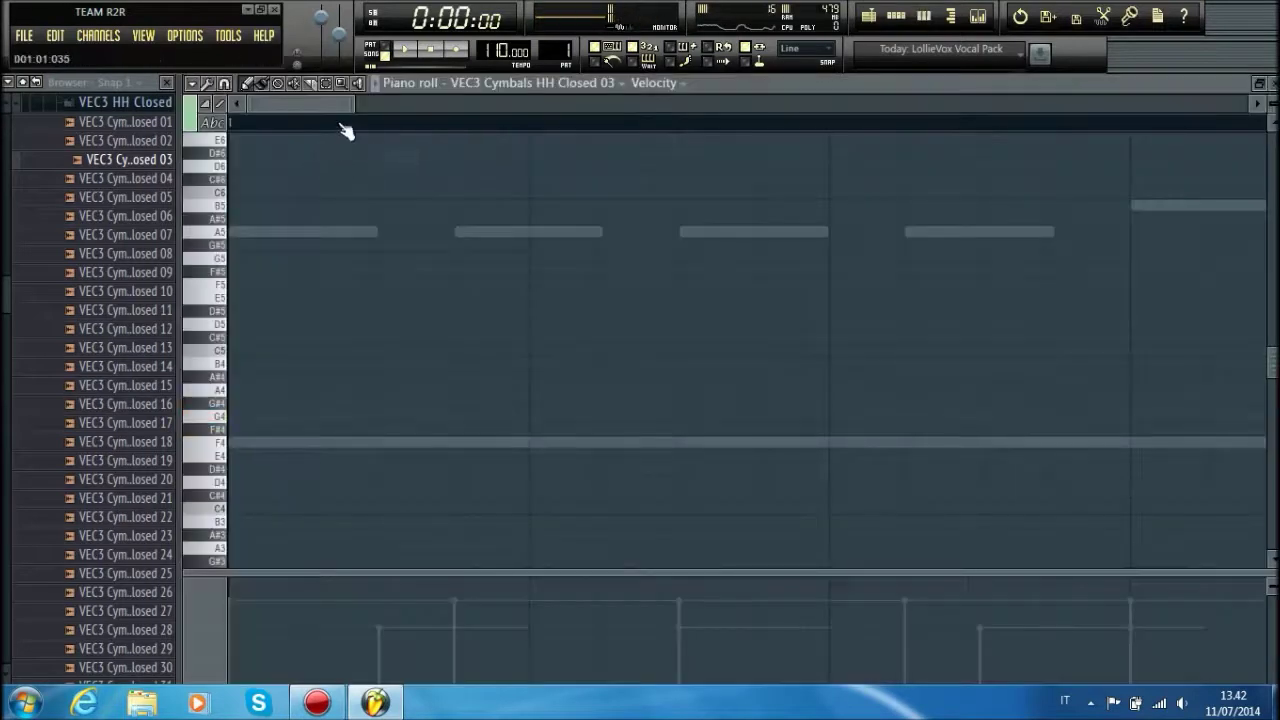
{"action": "scroll", "coordinate": [341, 128], "scroll_direction": "down", "scroll_amount": 5}
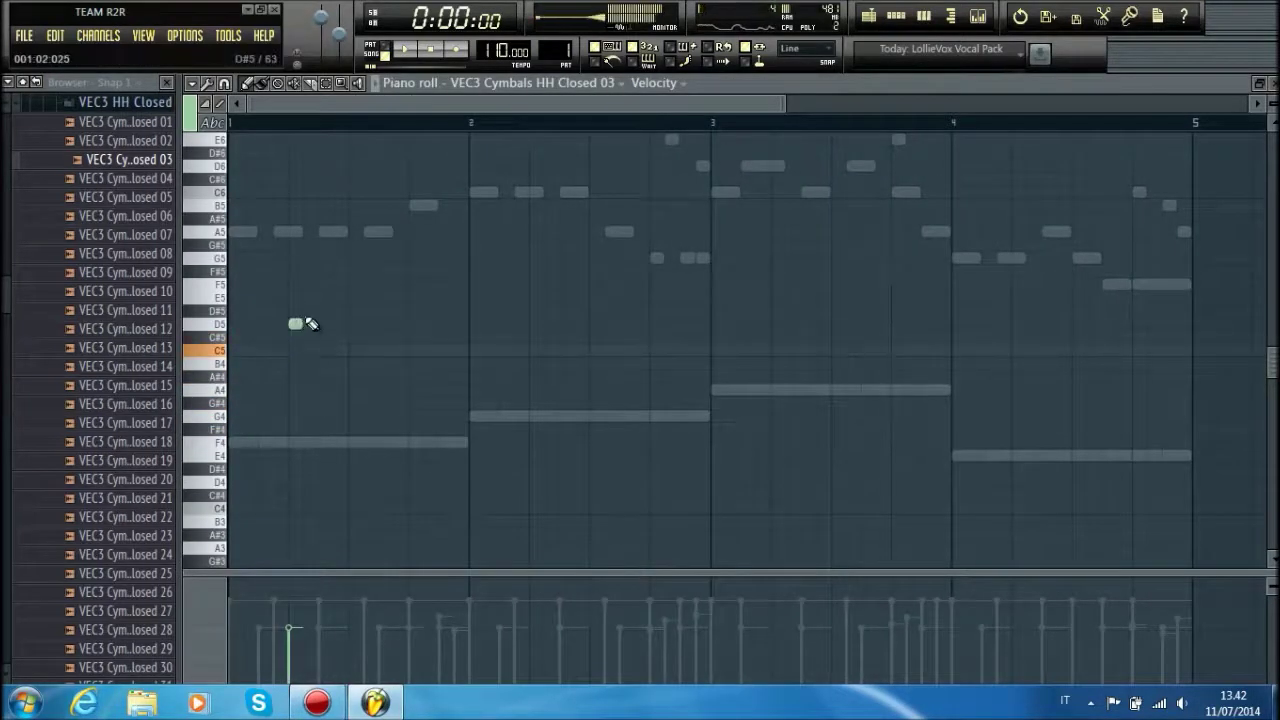
{"action": "key", "text": "space"}
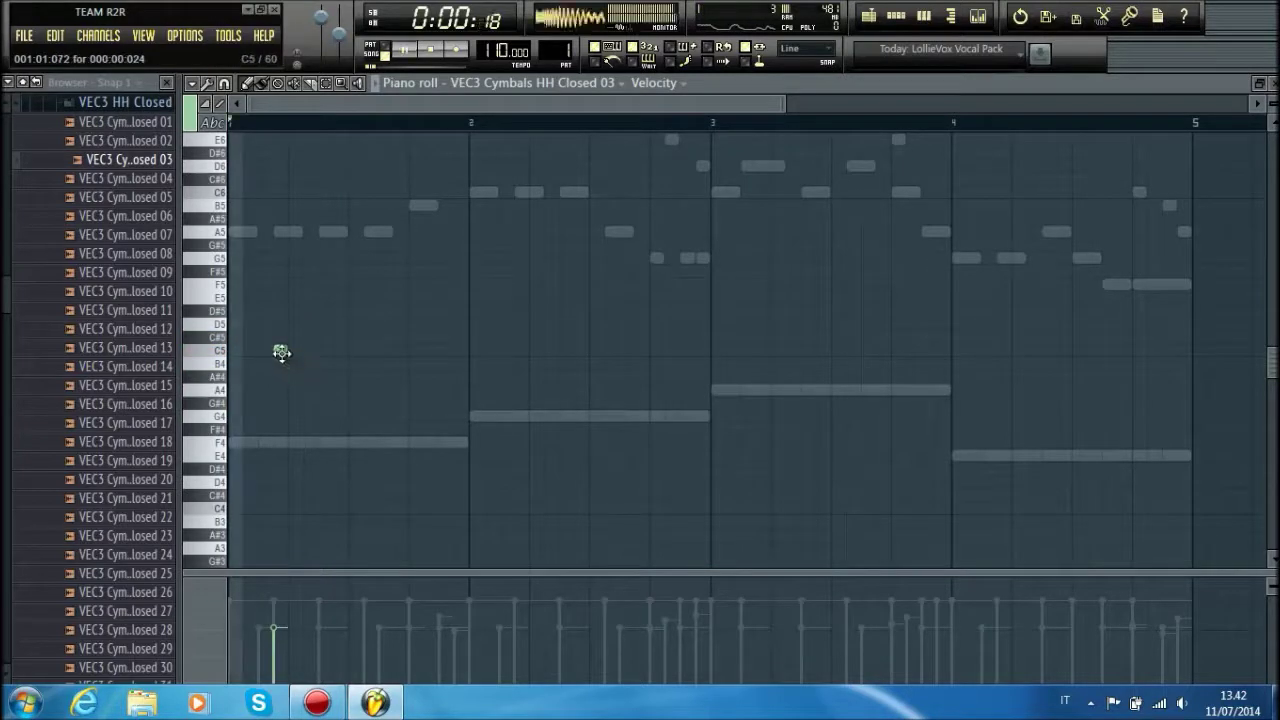
{"action": "key", "text": "space"}
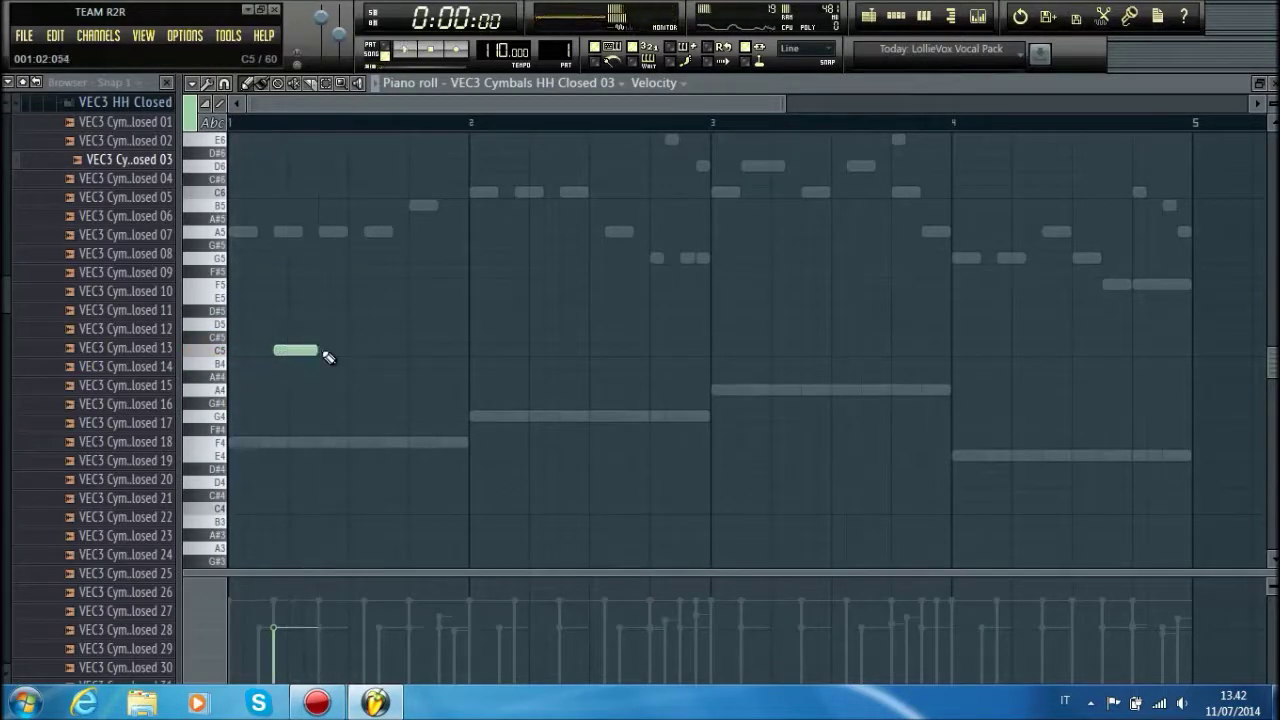
{"action": "key", "text": "space"}
{"action": "key", "text": "space"}
{"action": "key", "text": "space"}
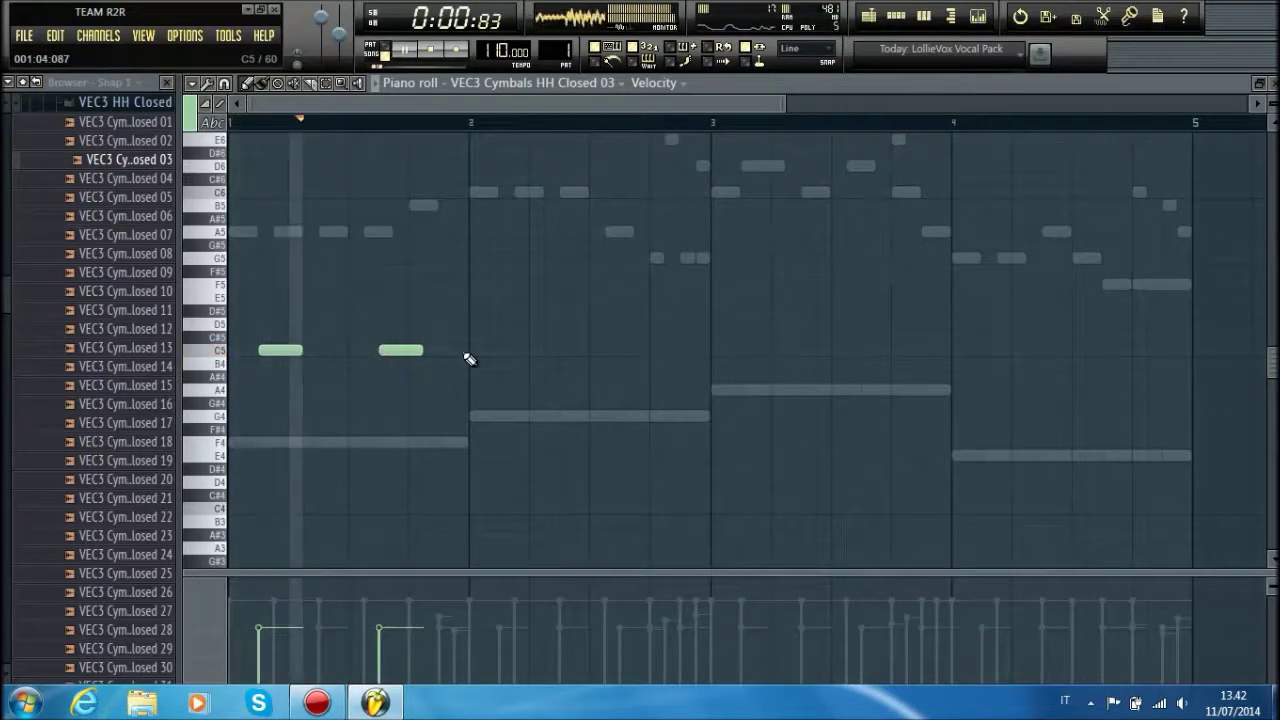
- Continue the off-beat C5 hi-hat notes through bars 2 to 4, two per bar, and play the result
{"action": "left_click", "coordinate": [505, 350]}
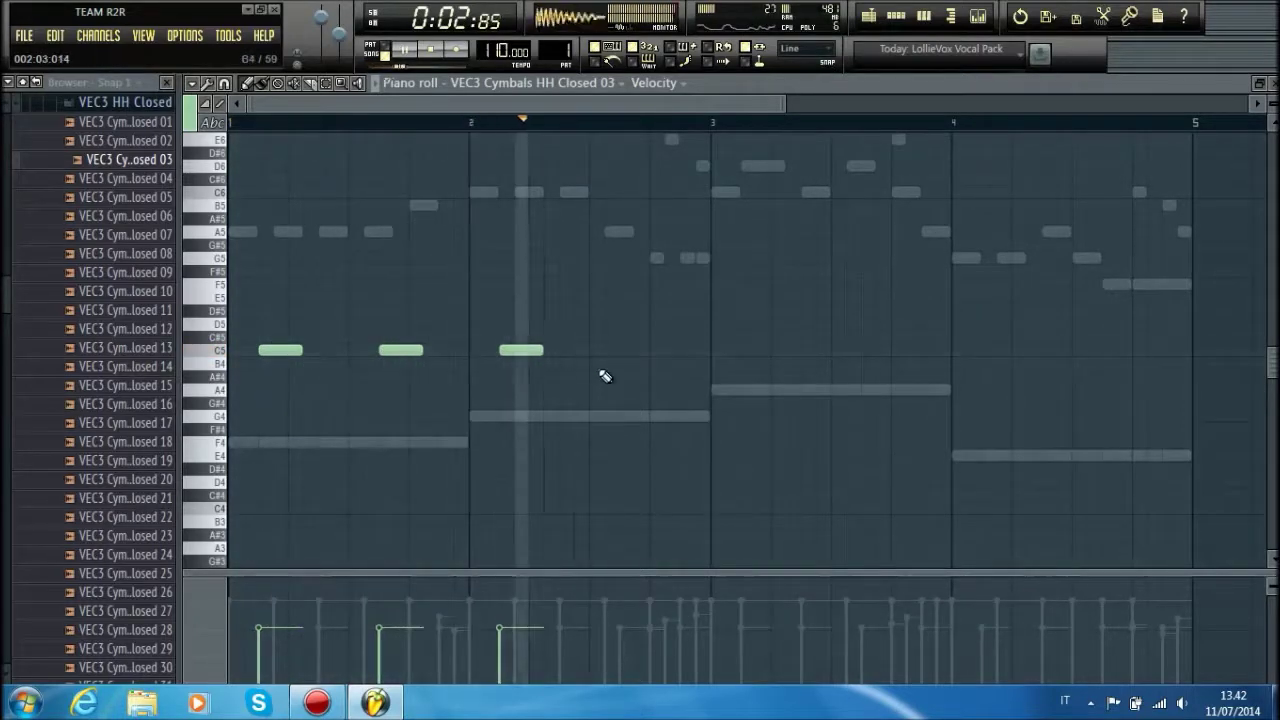
{"action": "key", "text": "space"}
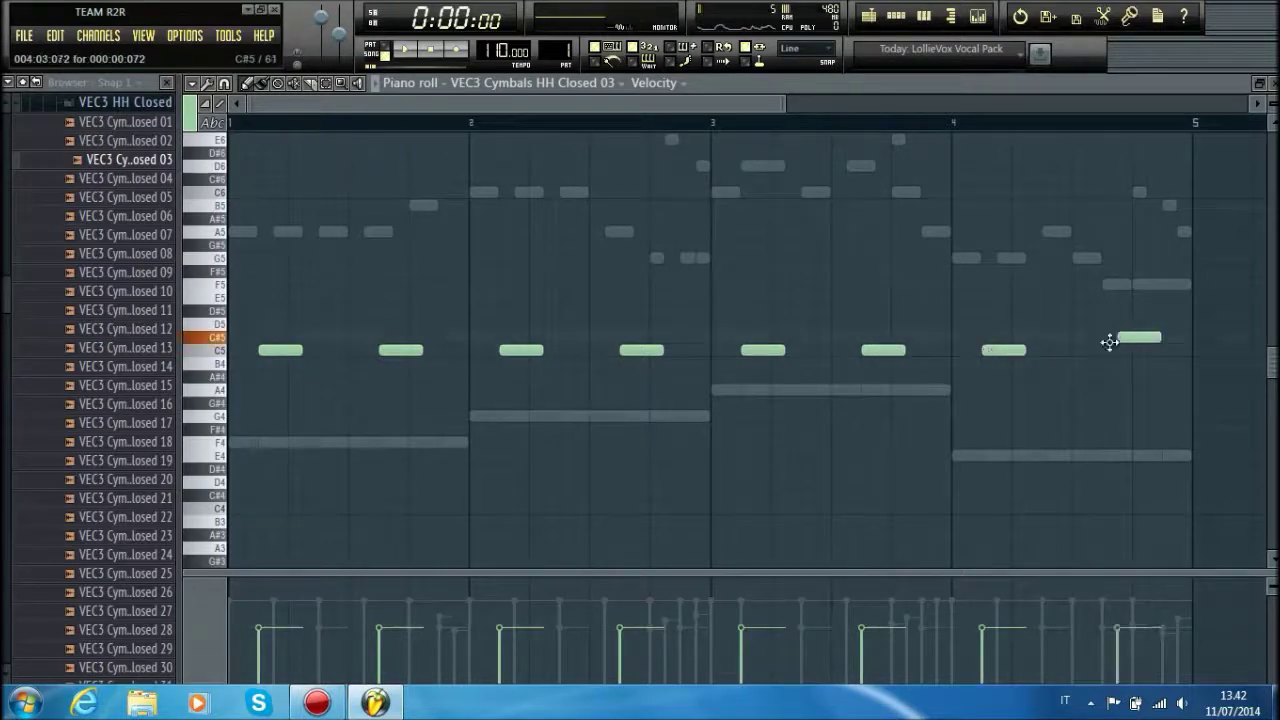
{"action": "key", "text": "space"}
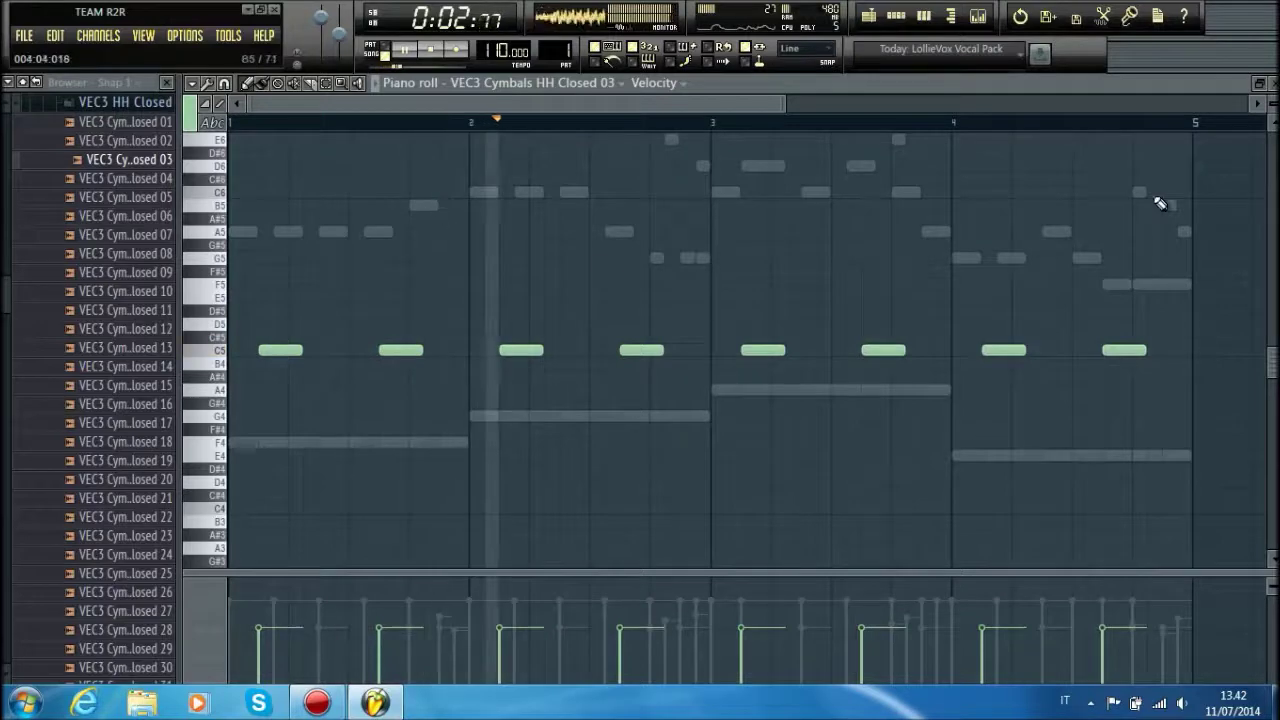
- Stop playback and load VEE2 Snare 009 from the FLP + Samples folder into the Snare channel, with hits on steps 5 and 13
{"action": "left_click", "coordinate": [1274, 84]}
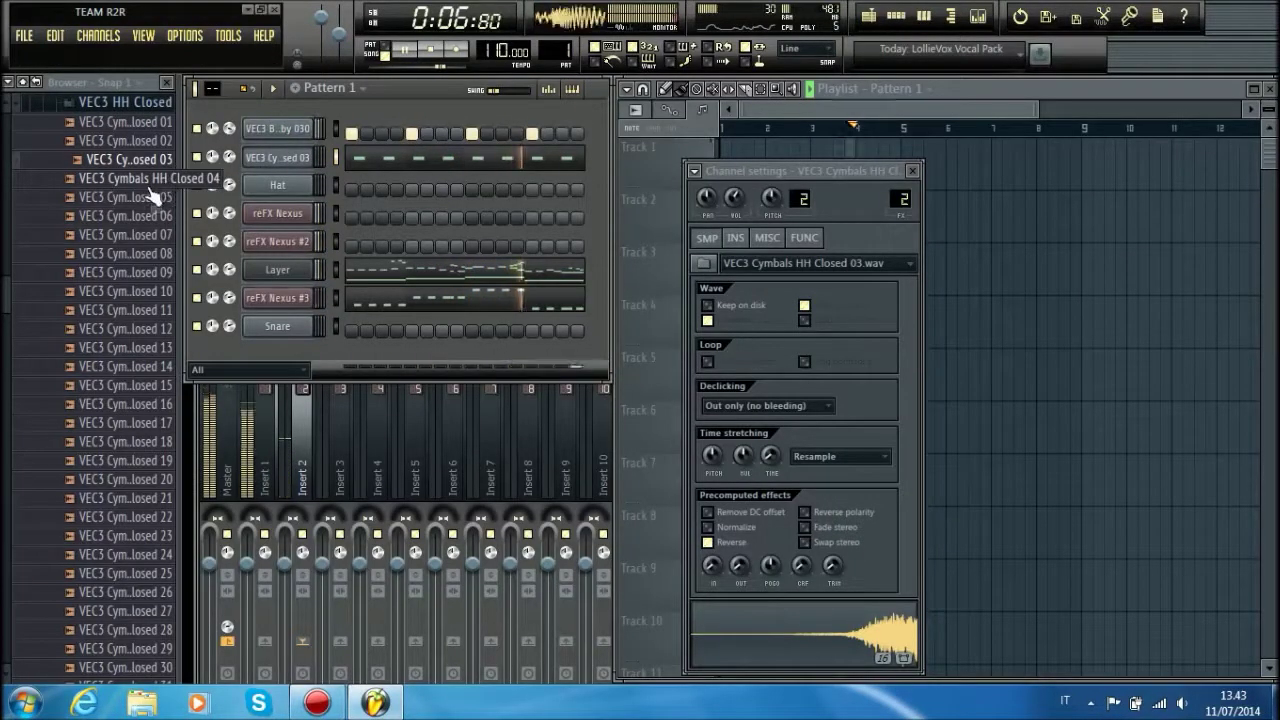
{"action": "key", "text": "space"}
{"action": "left_click", "coordinate": [122, 102]}
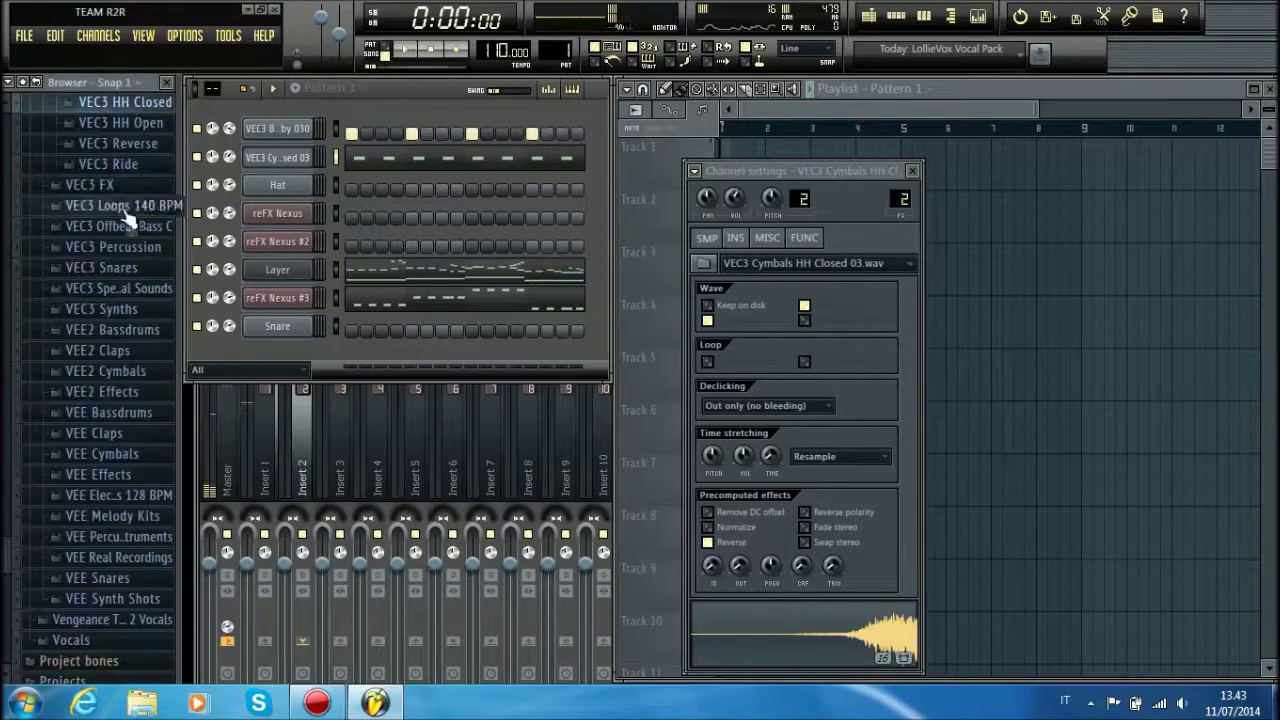
{"action": "key", "text": "Left"}
{"action": "key", "text": "Left"}
{"action": "key", "text": "Left"}
{"action": "key", "text": "Left"}
{"action": "key", "text": "Left"}
{"action": "left_click", "coordinate": [91, 221]}
{"action": "left_click_drag", "start_coordinate": [90, 406], "coordinate": [283, 330]}
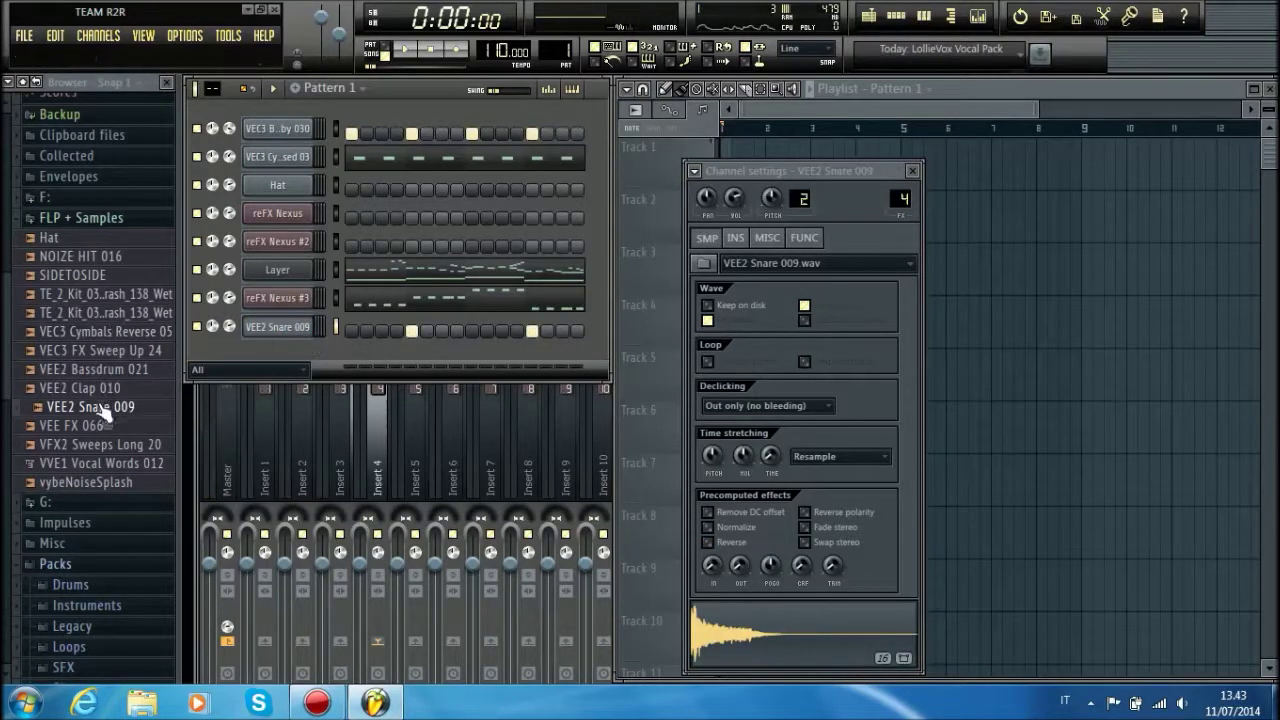
- Add VEE2 Snare 009 again as a new channel below the first snare, enable steps 5 and 13, and play the pattern
{"action": "left_click_drag", "start_coordinate": [285, 350], "coordinate": [285, 355]}
{"action": "left_click", "coordinate": [410, 359]}
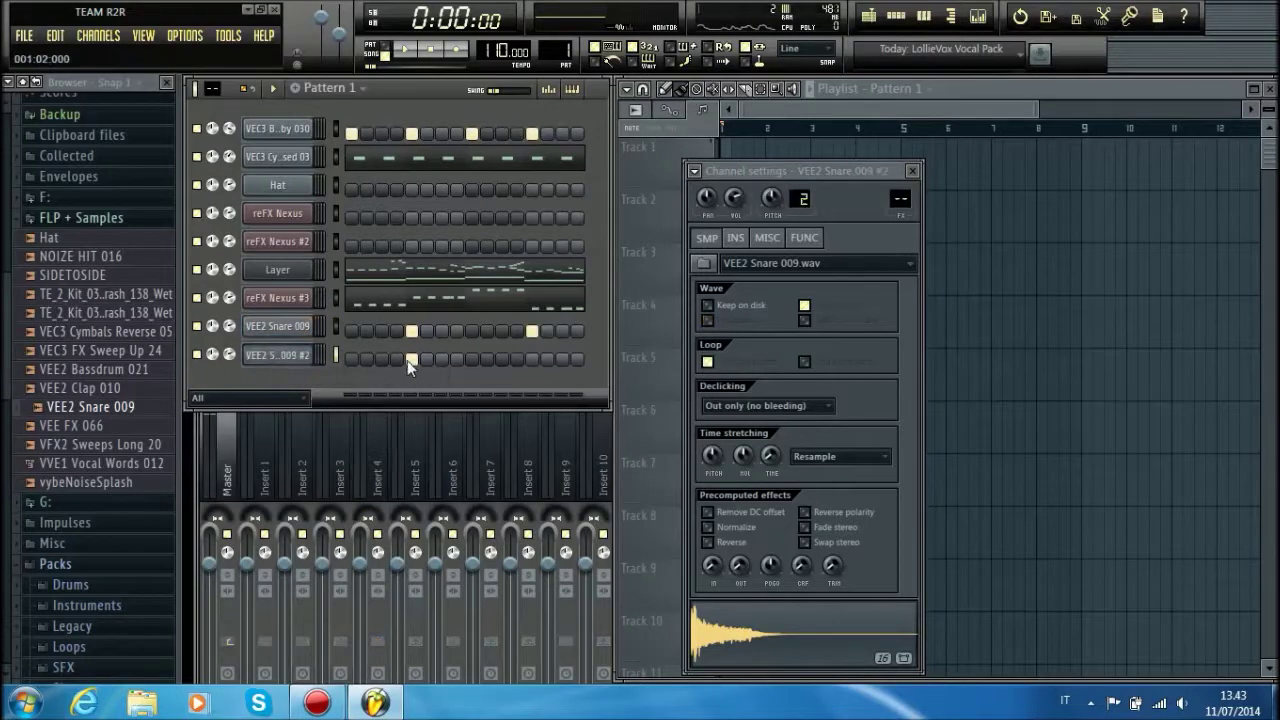
{"action": "left_click", "coordinate": [532, 359]}
{"action": "key", "text": "space"}
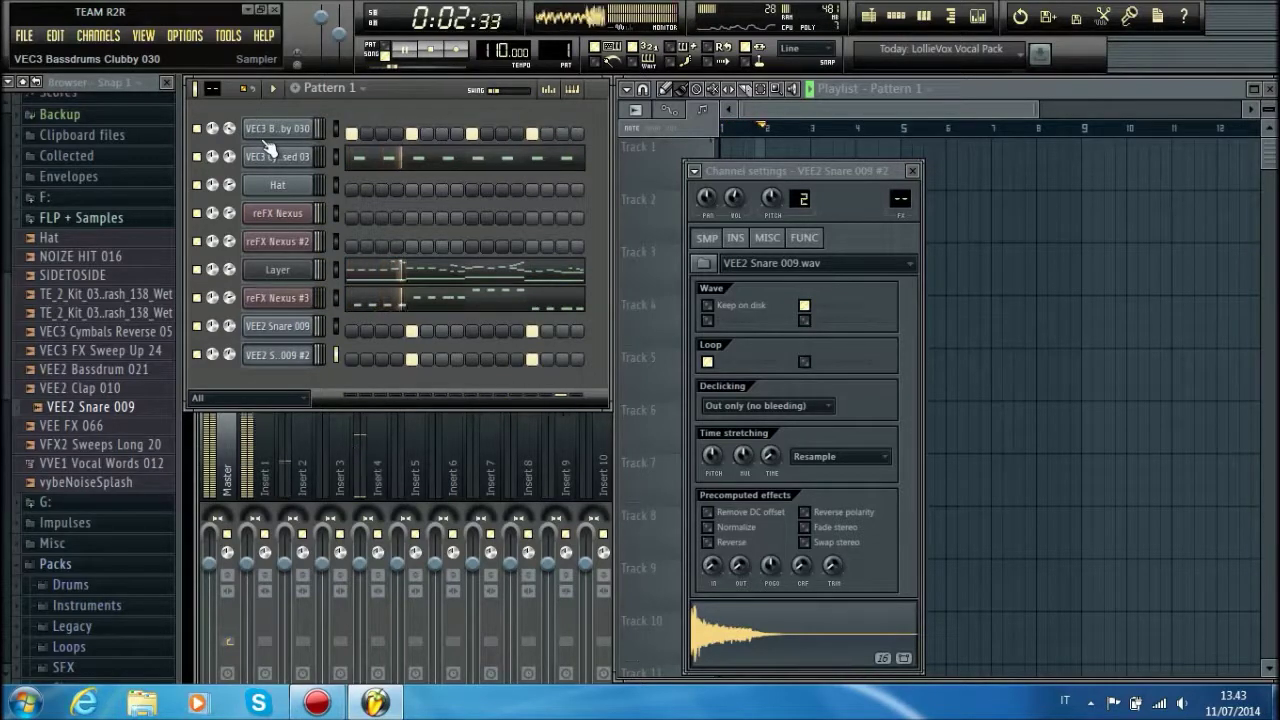
- Collapse the browser folders, move the channel settings window aside, and place Pattern 1 on playlist Track 2 at bar 1
{"action": "left_click", "coordinate": [28, 84]}
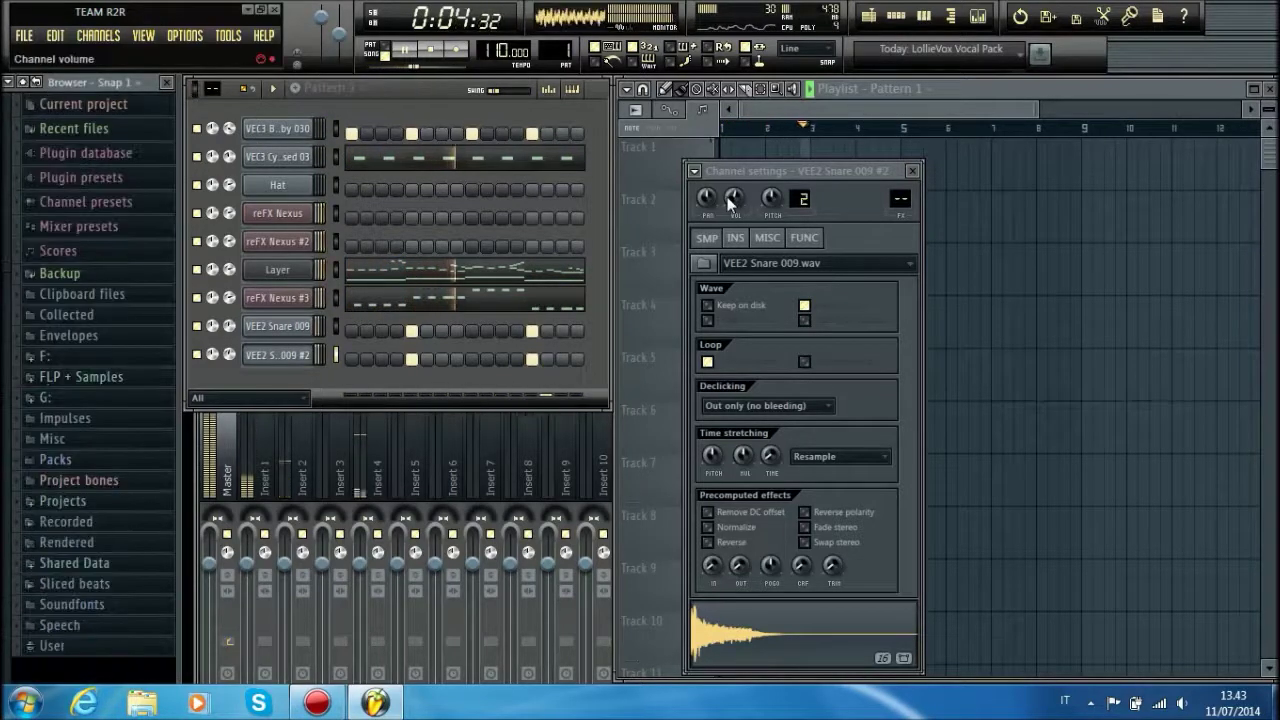
{"action": "left_click_drag", "start_coordinate": [773, 170], "coordinate": [1016, 172]}
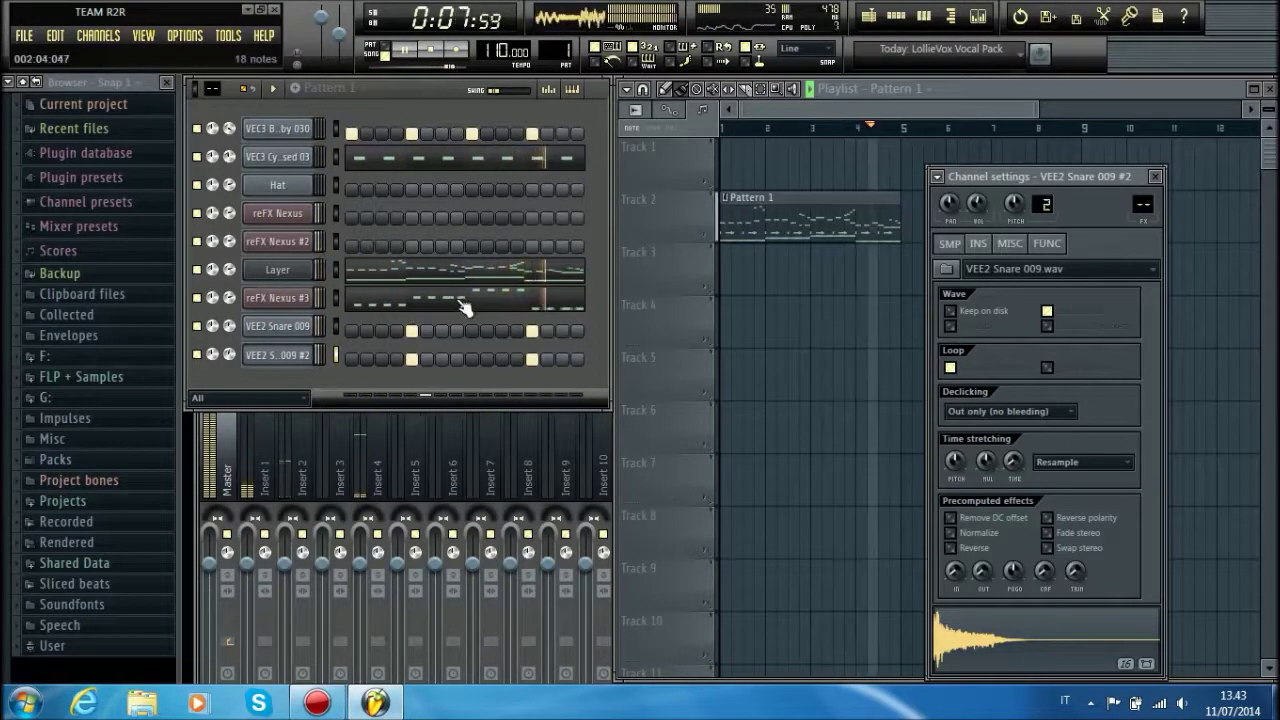
- Set the reFX Nexus #3 output volume to 72 and return its display to the preset library
{"action": "left_click", "coordinate": [262, 303]}
{"action": "left_click_drag", "start_coordinate": [1046, 579], "coordinate": [1046, 553]}
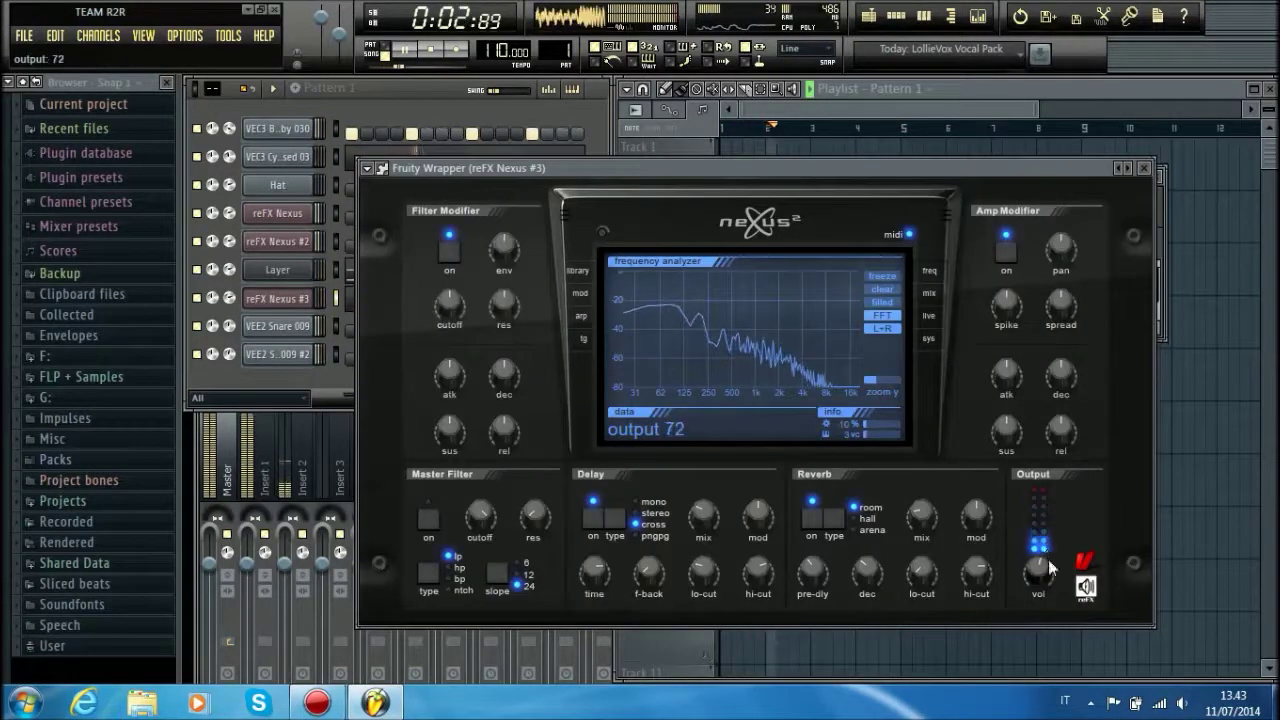
{"action": "left_click", "coordinate": [581, 272]}
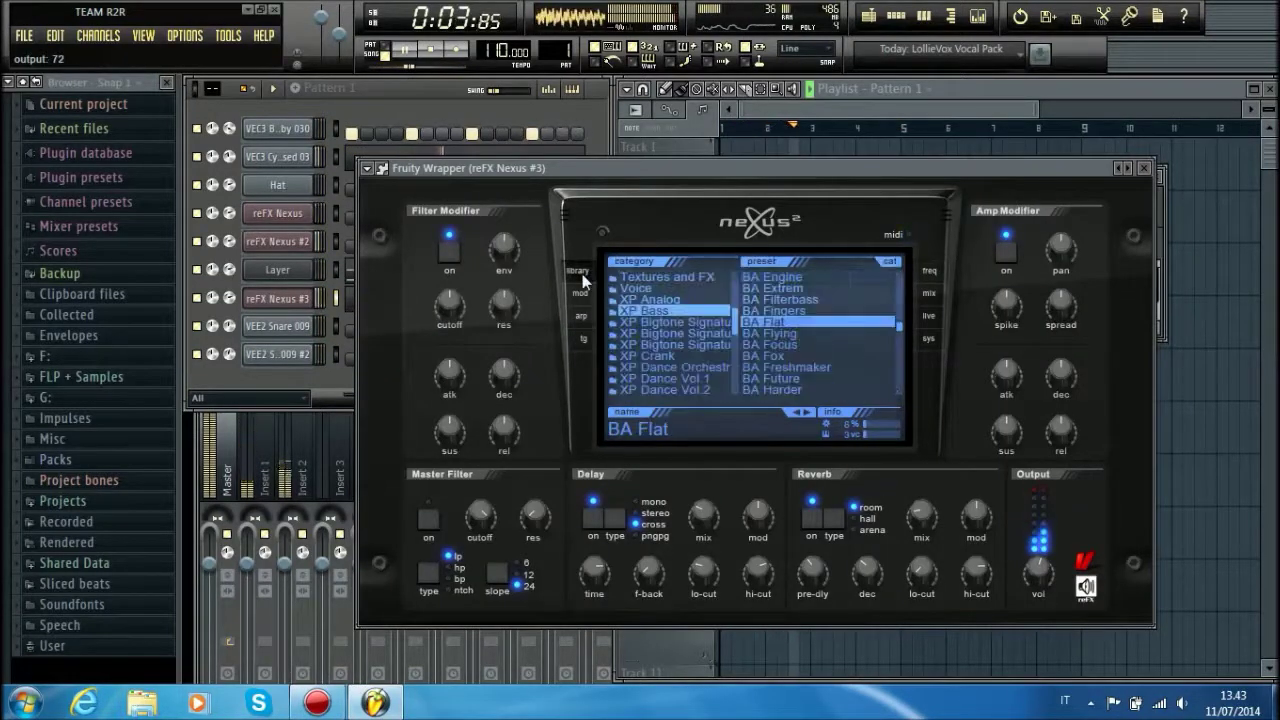
{"action": "left_click", "coordinate": [1144, 168]}
{"action": "left_click", "coordinate": [298, 302]}
{"action": "left_click", "coordinate": [298, 302]}
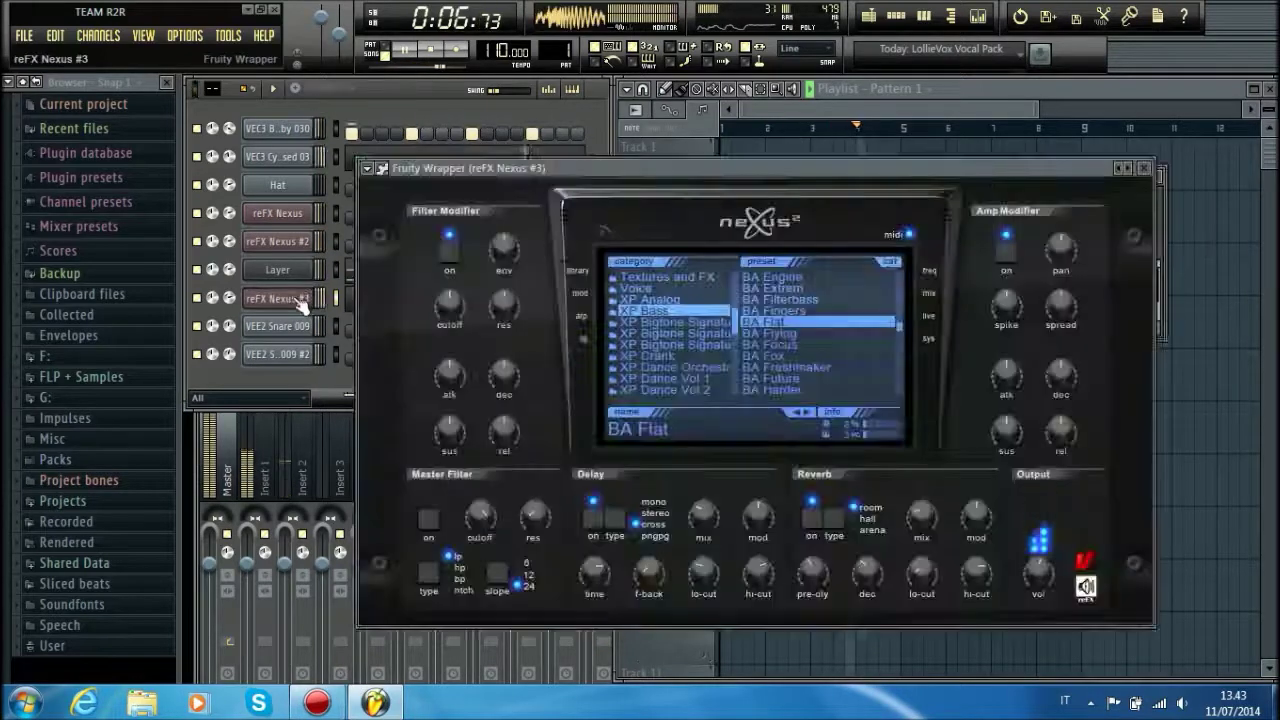
{"action": "left_click", "coordinate": [1145, 170]}
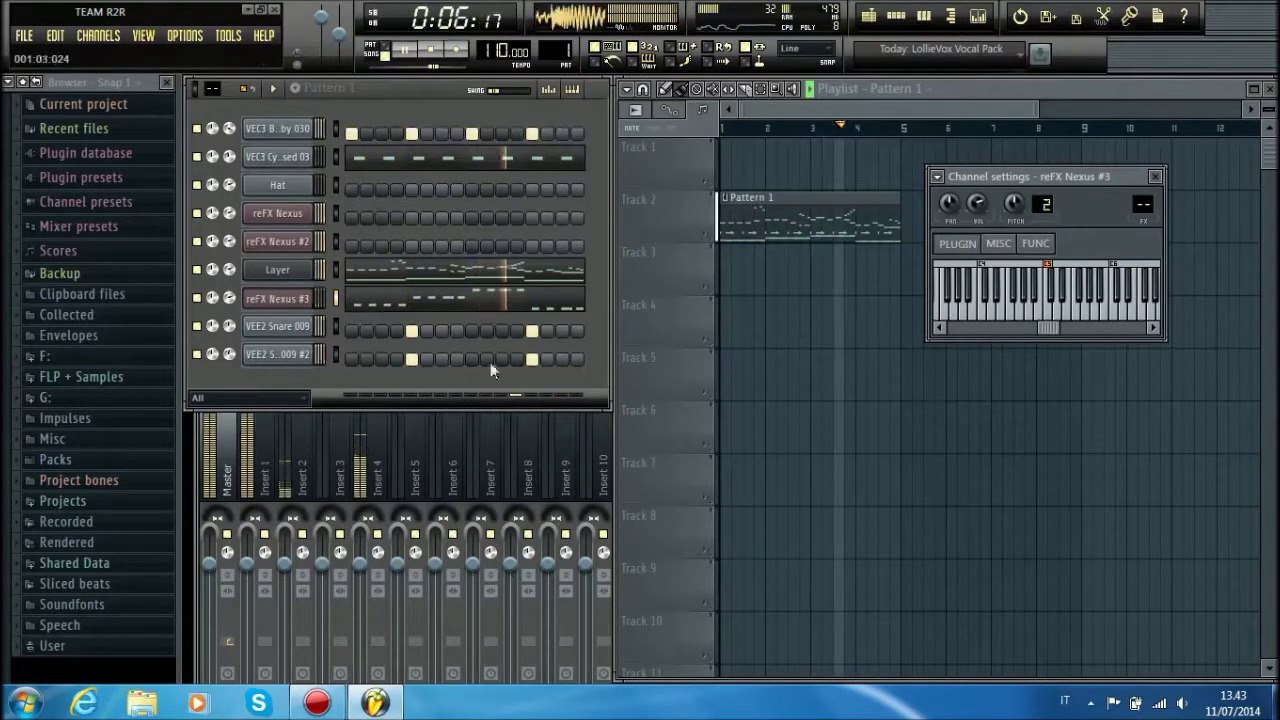
- Try moving the VEC3 Bassdrums Clubby 030 kick's second hit from step 5 to step 4
{"action": "left_click", "coordinate": [432, 52]}
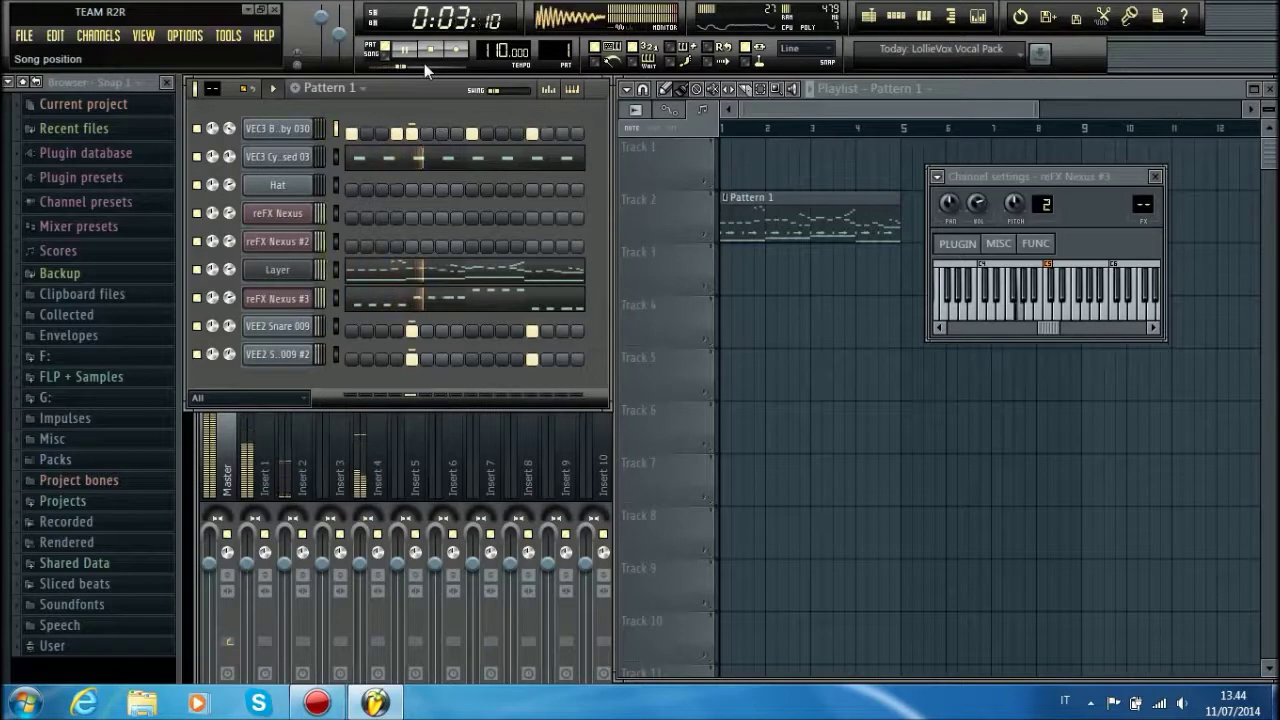
{"action": "left_click", "coordinate": [410, 136]}
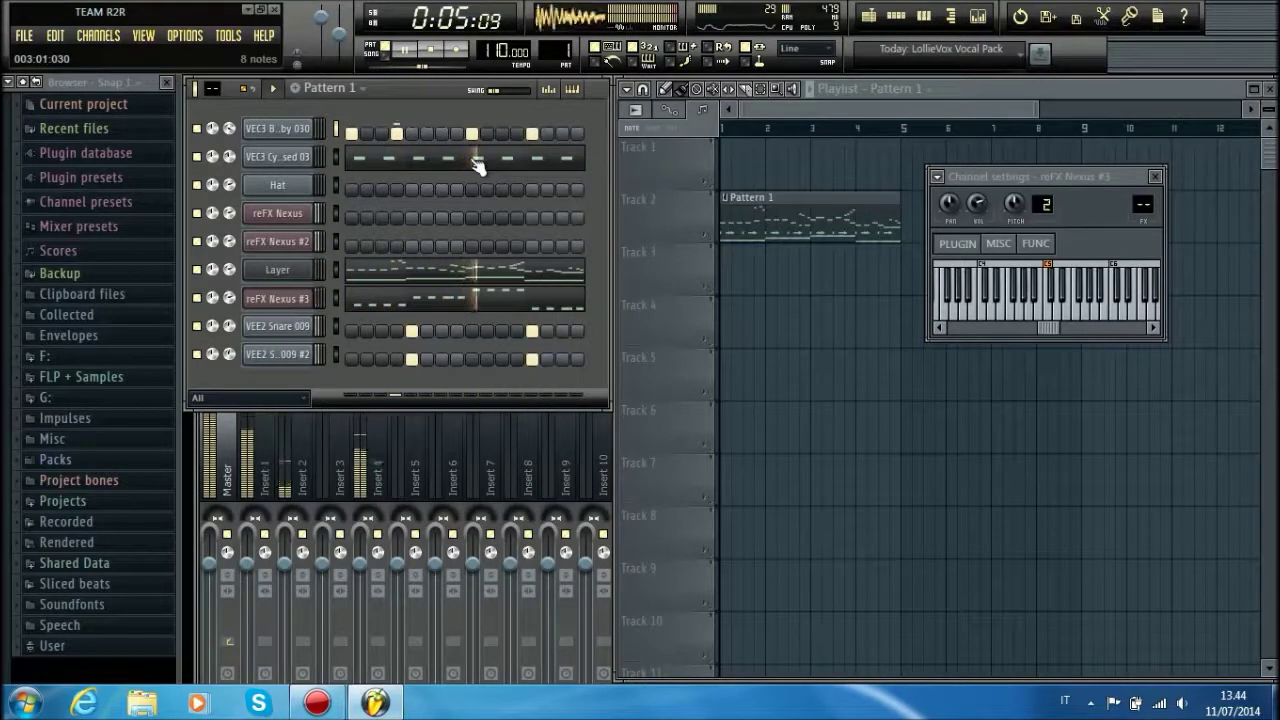
{"action": "left_click", "coordinate": [402, 134]}
{"action": "left_click", "coordinate": [415, 135]}
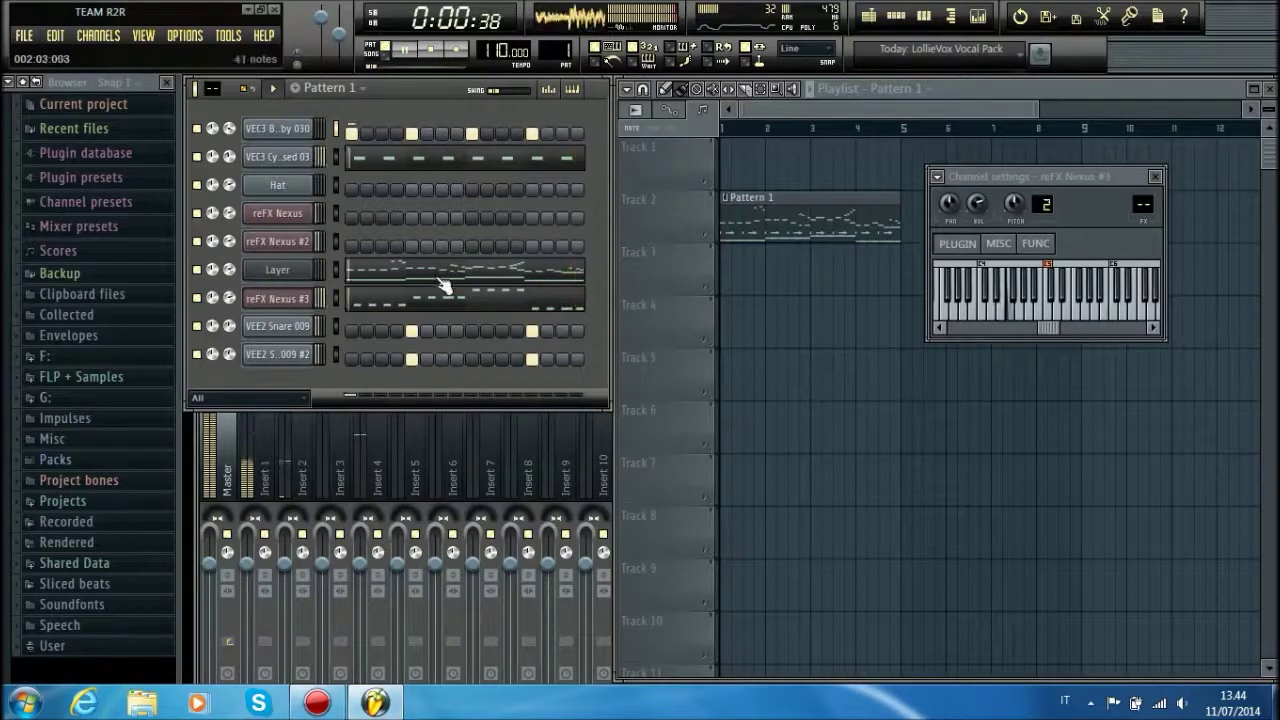
- Try reversing the sample of the VEE2 Snare 009 #2 channel
{"action": "left_click", "coordinate": [262, 354]}
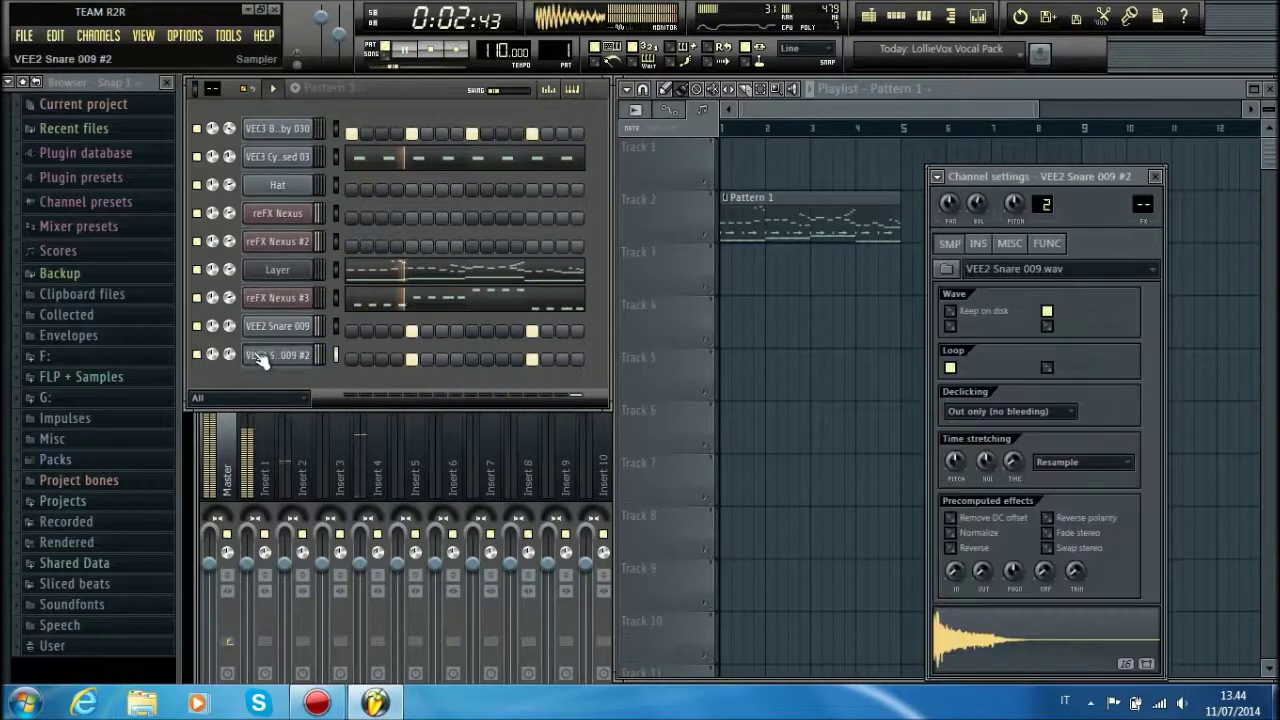
{"action": "left_click", "coordinate": [952, 548]}
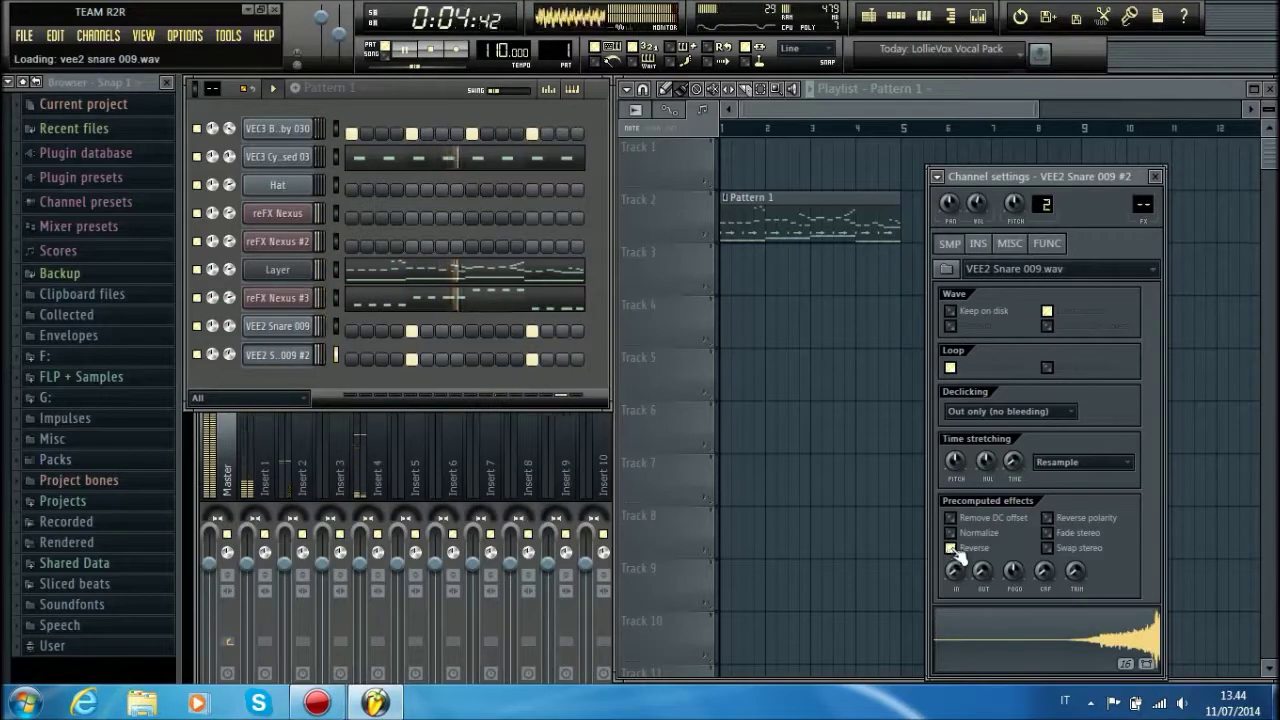
{"action": "left_click", "coordinate": [952, 548]}
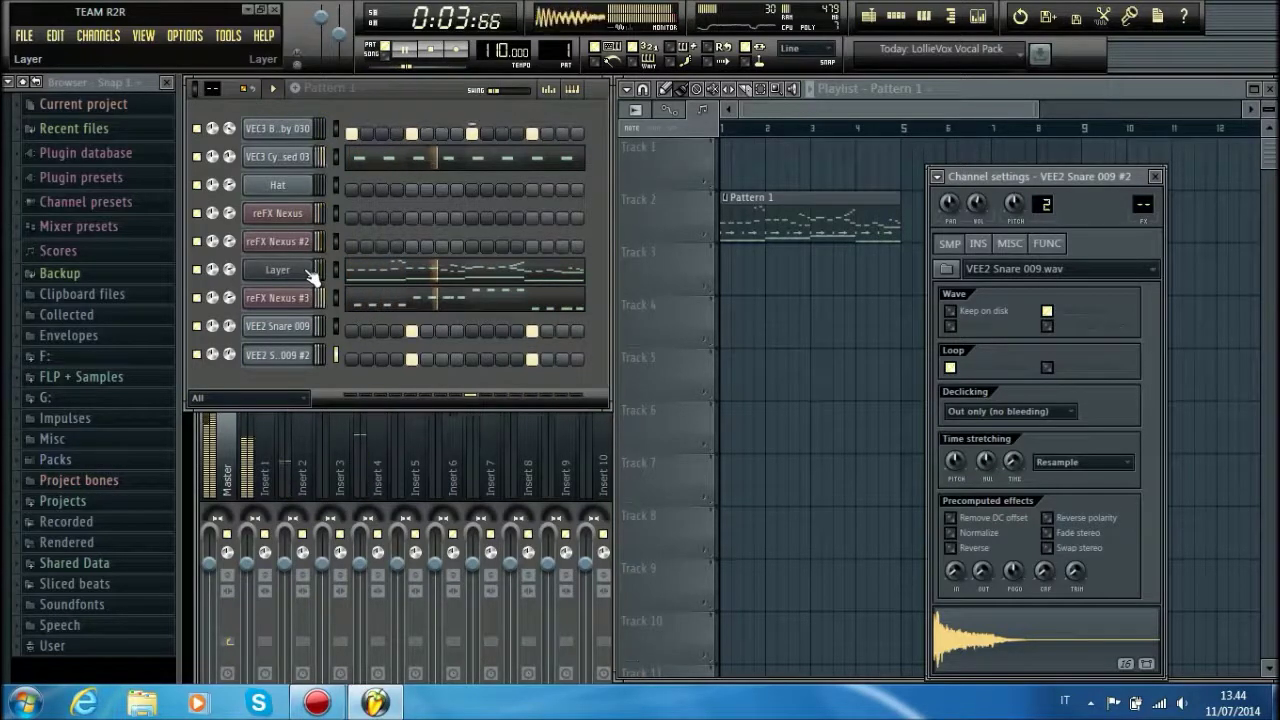
- Rename the first reFX Nexus channel to Piano 1 and color it blue
{"action": "right_click", "coordinate": [296, 213]}
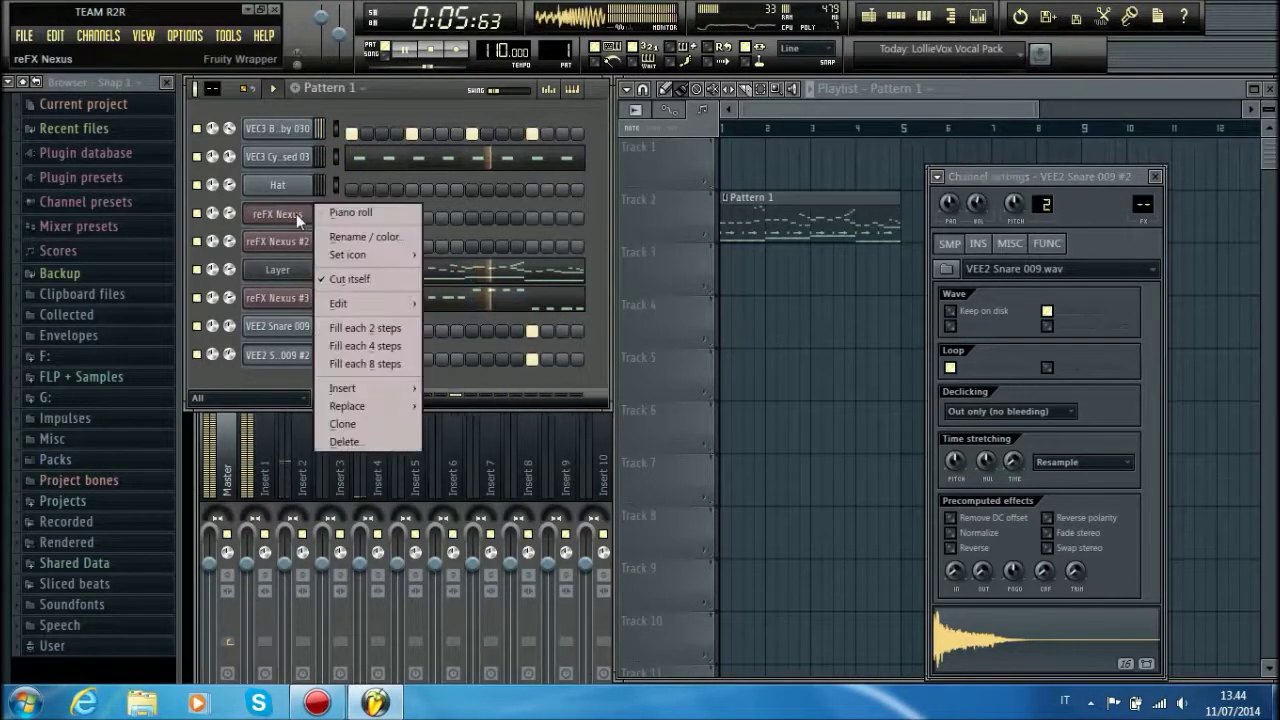
{"action": "left_click", "coordinate": [405, 234]}
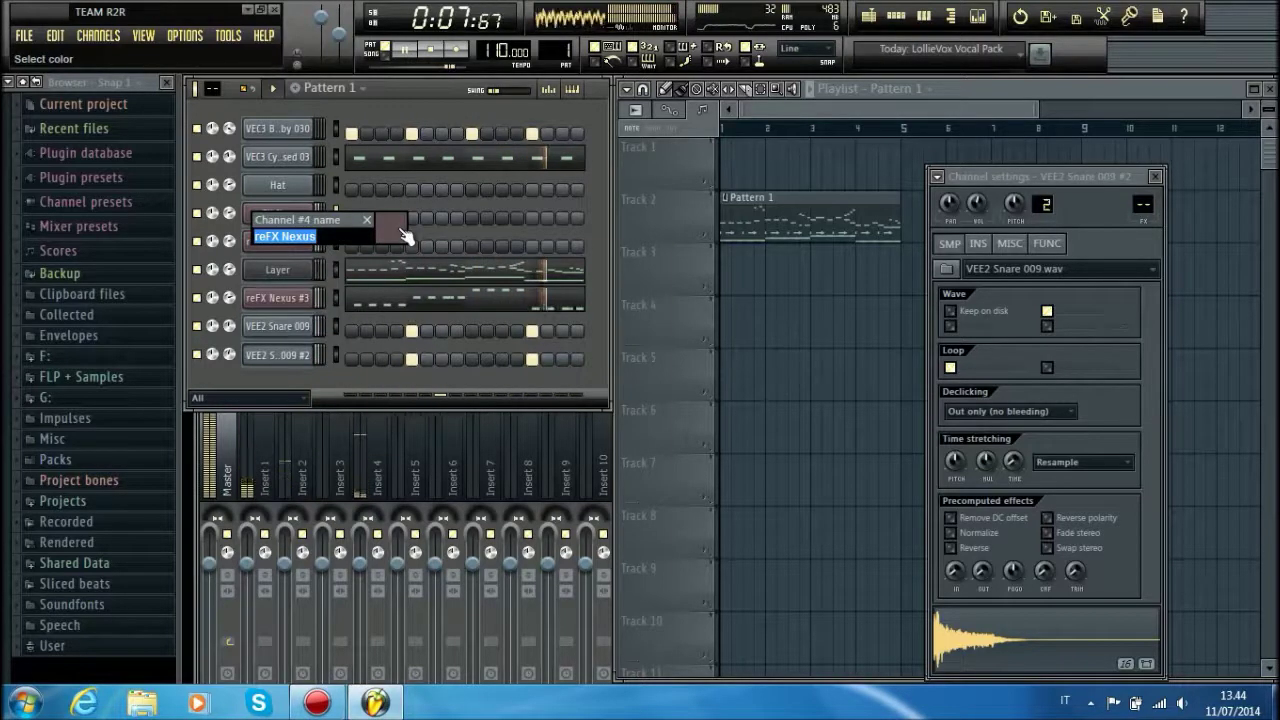
{"action": "left_click", "coordinate": [403, 232]}
{"action": "left_click", "coordinate": [508, 255]}
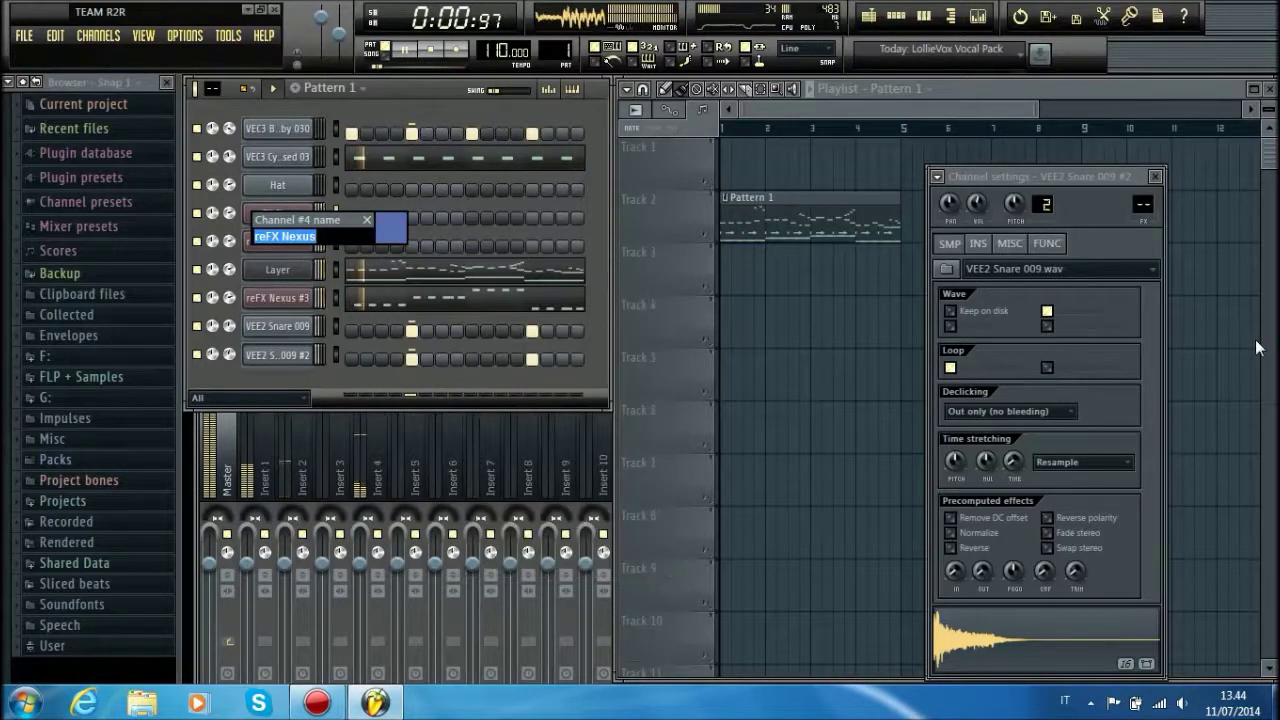
{"action": "type", "text": "Piano 1"}
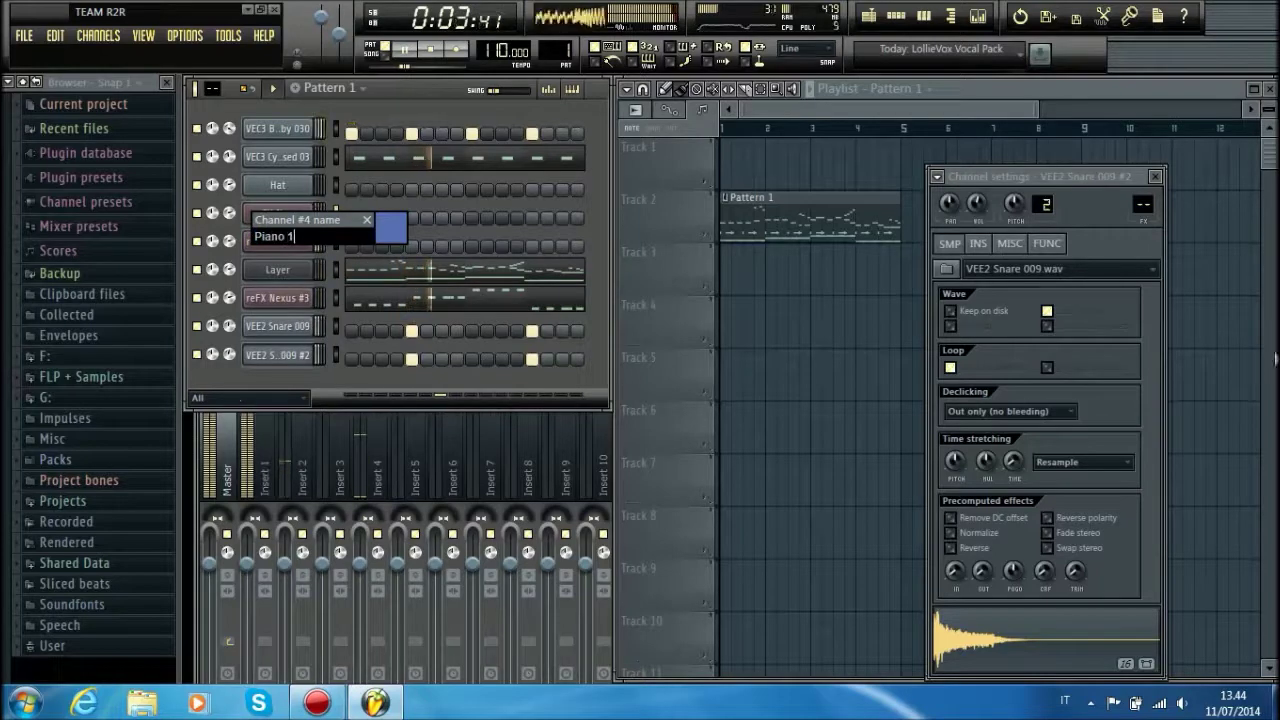
{"action": "key", "text": "Return"}
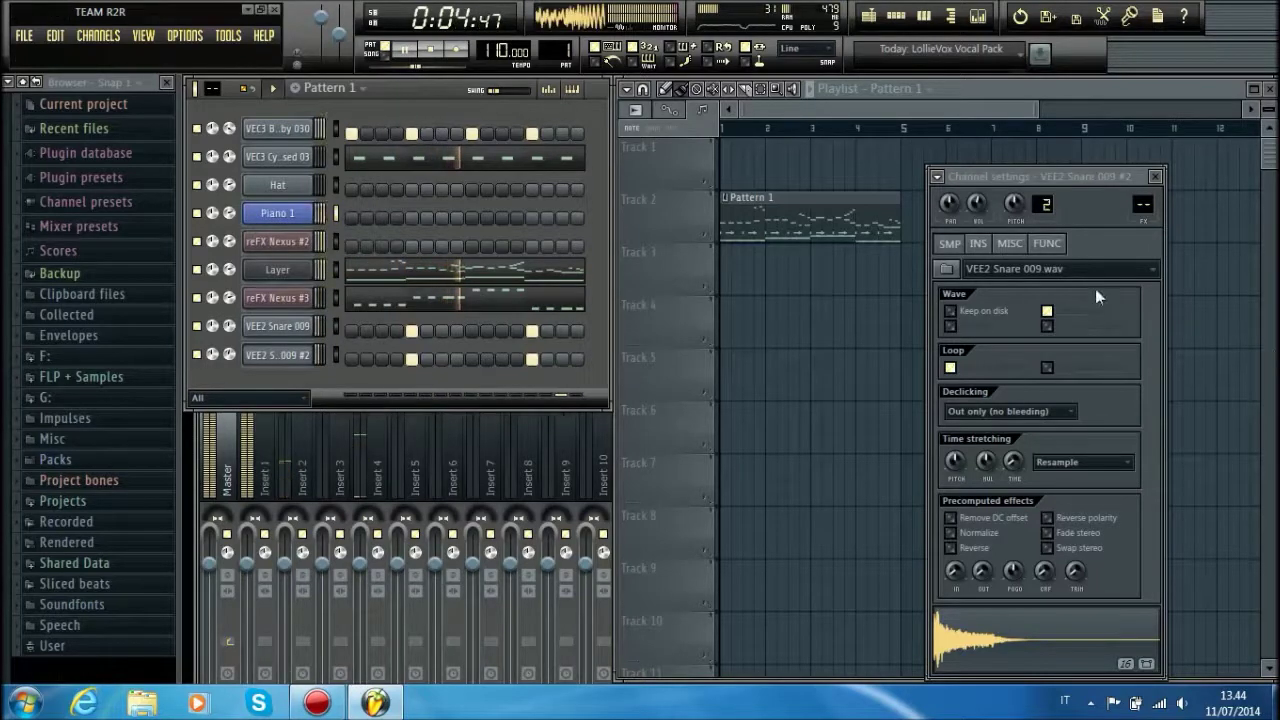
- Rename the reFX Nexus #2 channel to Piano 2 and give it the same blue color
{"action": "right_click", "coordinate": [305, 241]}
{"action": "left_click", "coordinate": [352, 270]}
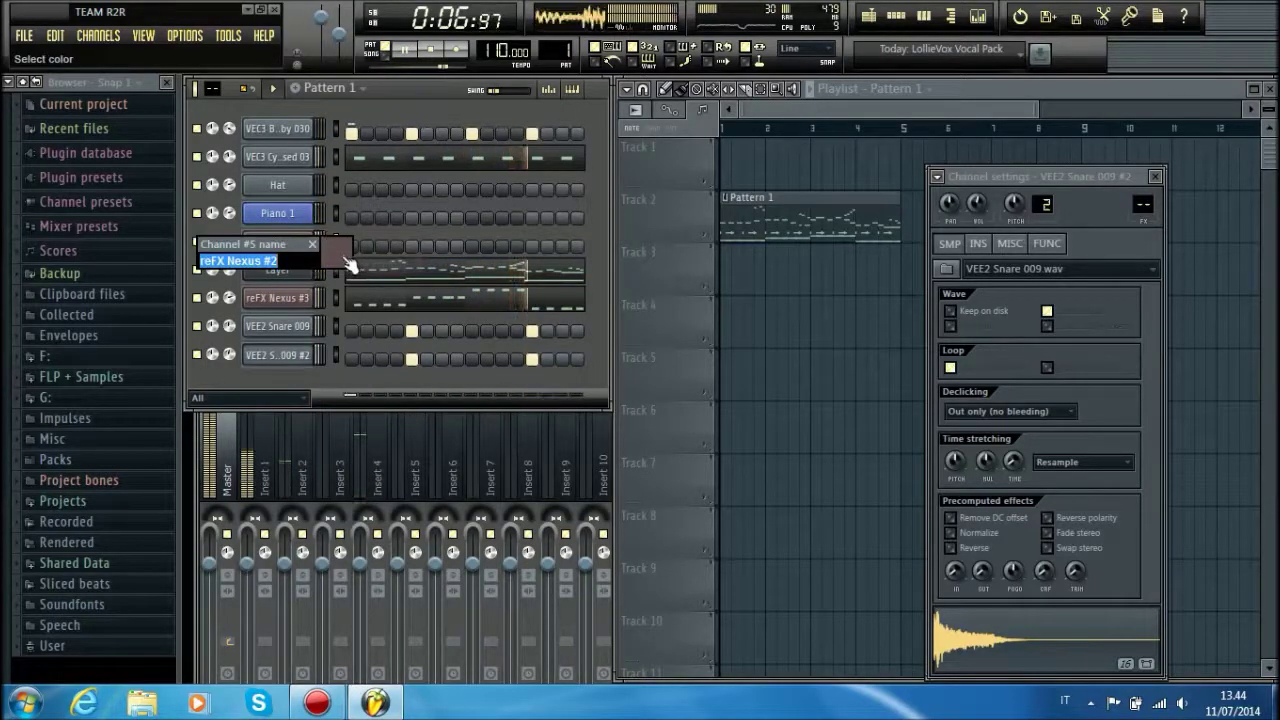
{"action": "left_click", "coordinate": [341, 256]}
{"action": "left_click", "coordinate": [328, 387]}
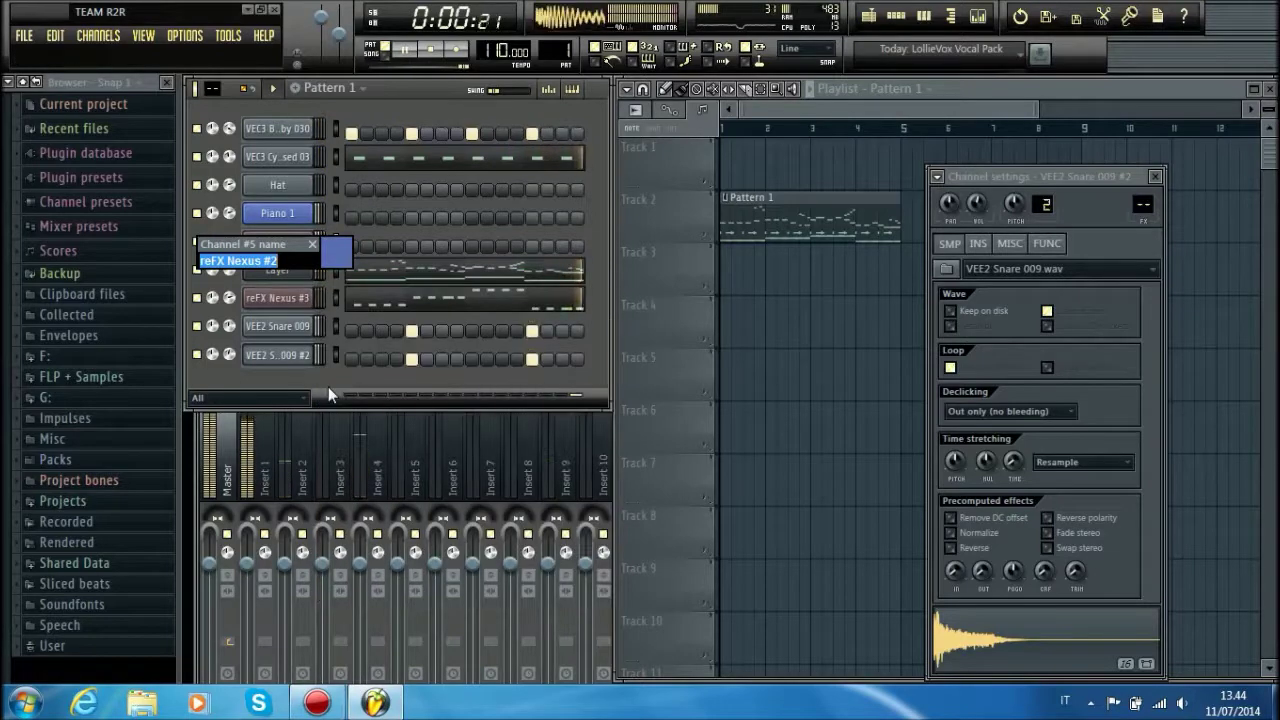
{"action": "type", "text": "Piano"}
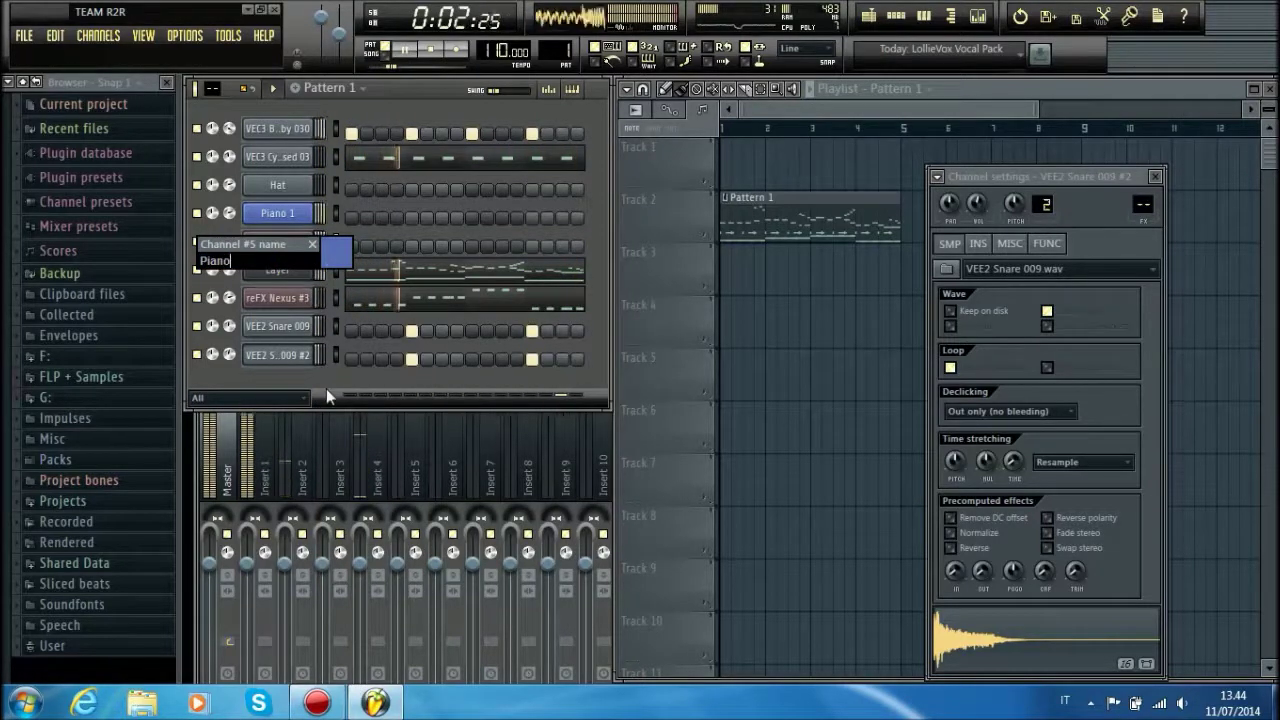
{"action": "type", "text": " 2"}
{"action": "key", "text": "Return"}
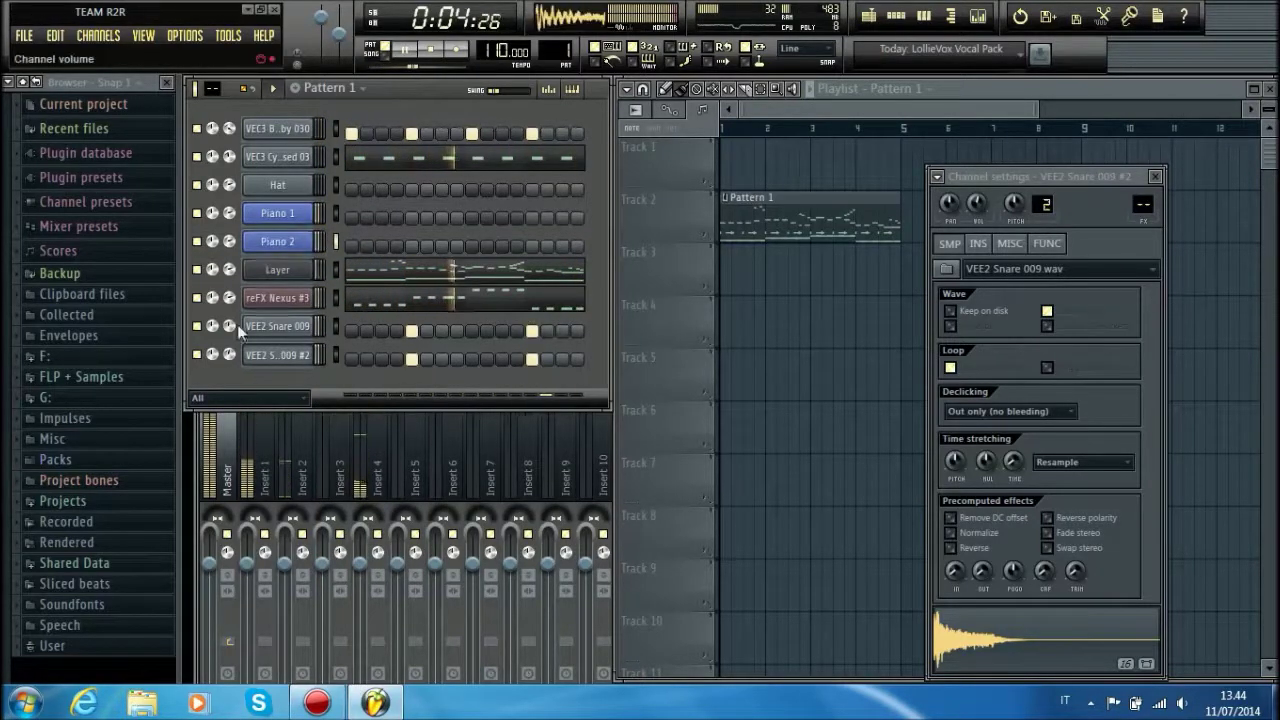
{"action": "right_click", "coordinate": [287, 278]}
{"action": "left_click", "coordinate": [354, 268]}
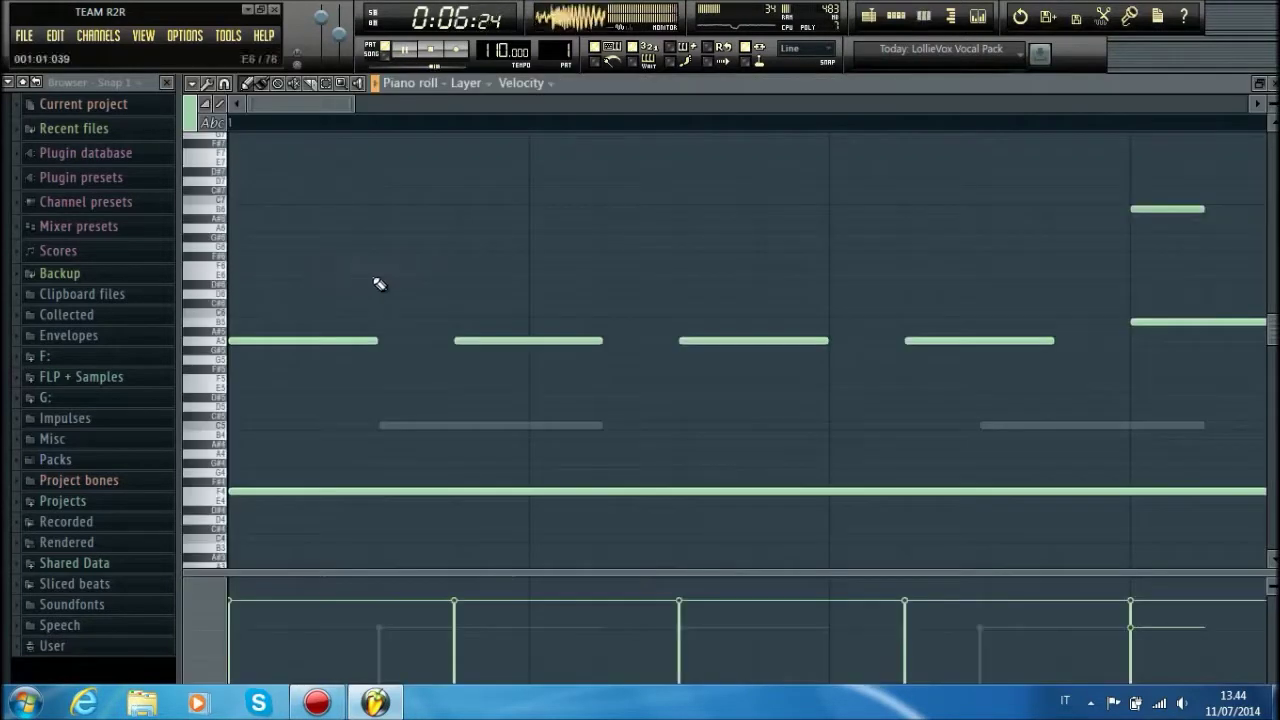
{"action": "left_click", "coordinate": [1274, 83]}
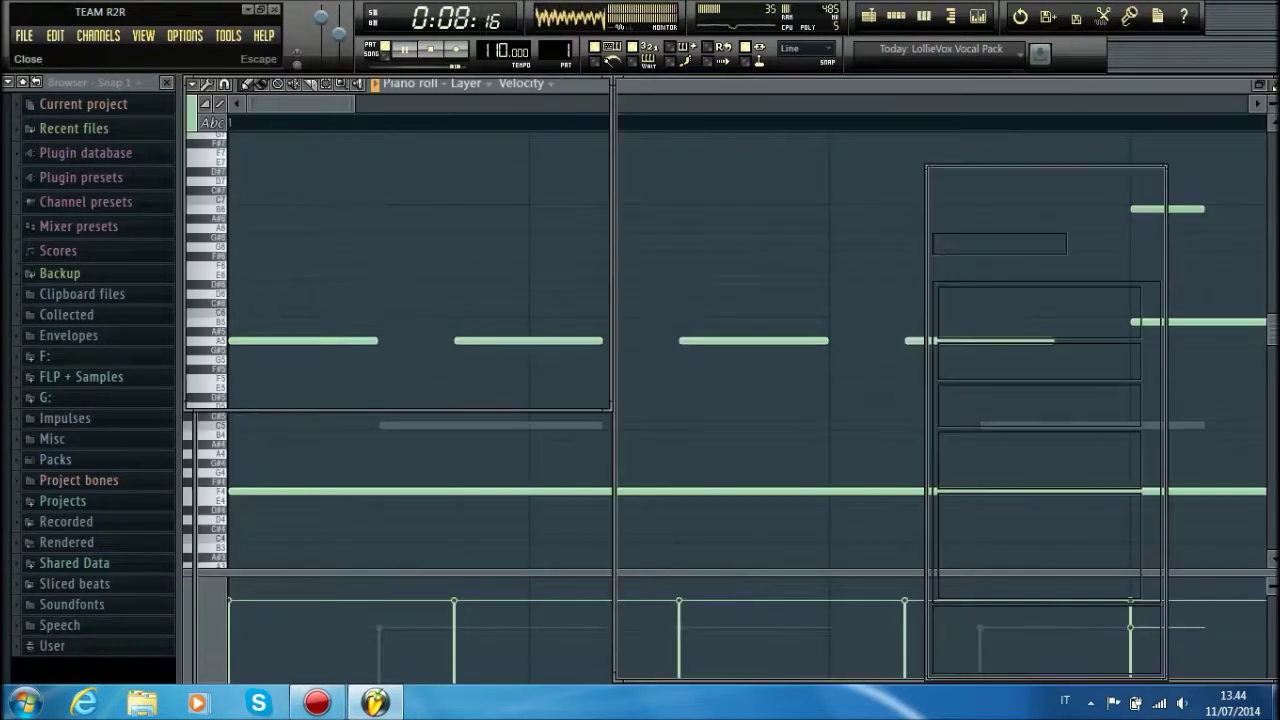
- Rename the Layer channel to Layer Piano and color it the same blue as the piano channels
{"action": "right_click", "coordinate": [309, 265]}
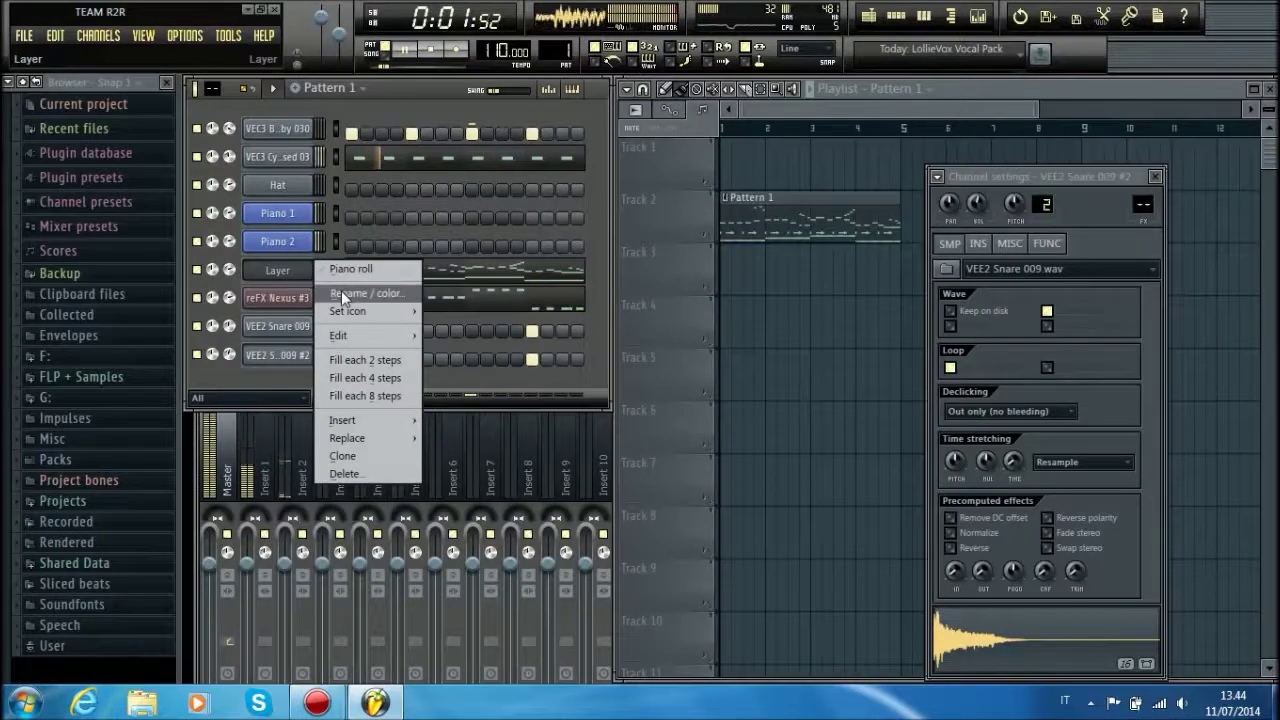
{"action": "left_click", "coordinate": [342, 295]}
{"action": "left_click", "coordinate": [341, 293]}
{"action": "left_click", "coordinate": [326, 428]}
{"action": "left_click", "coordinate": [258, 293]}
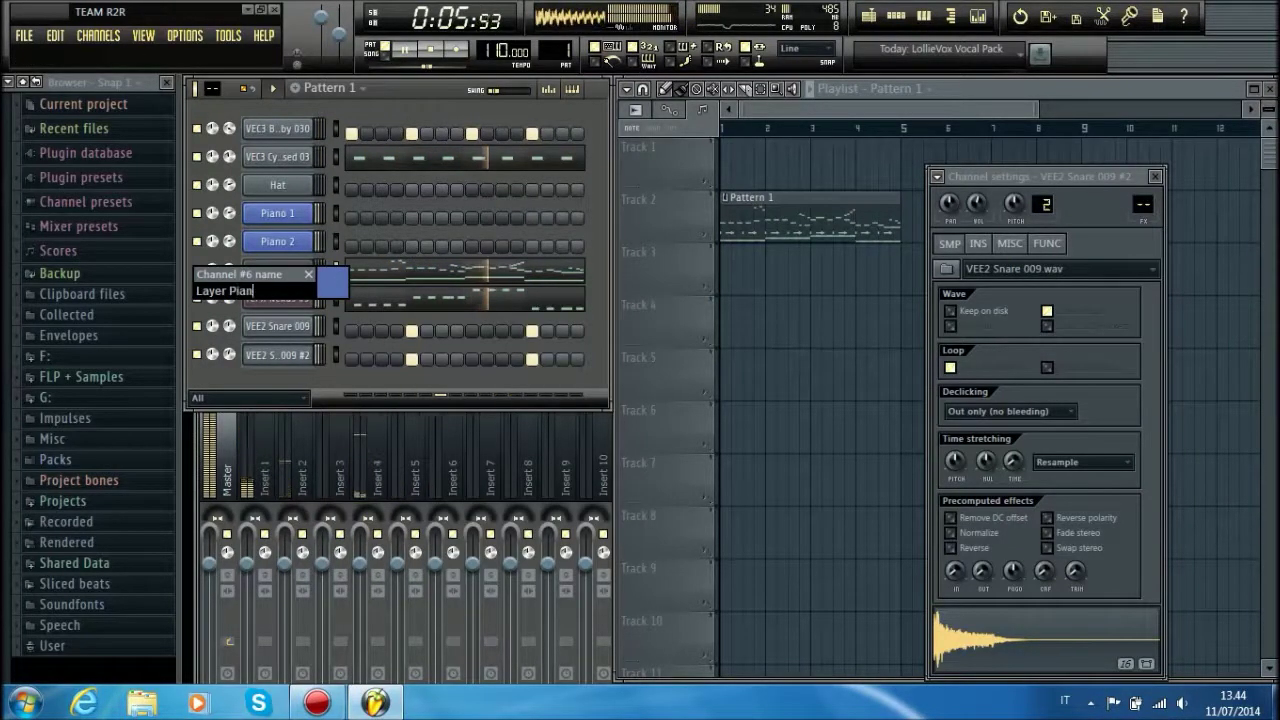
{"action": "key", "text": "Return"}
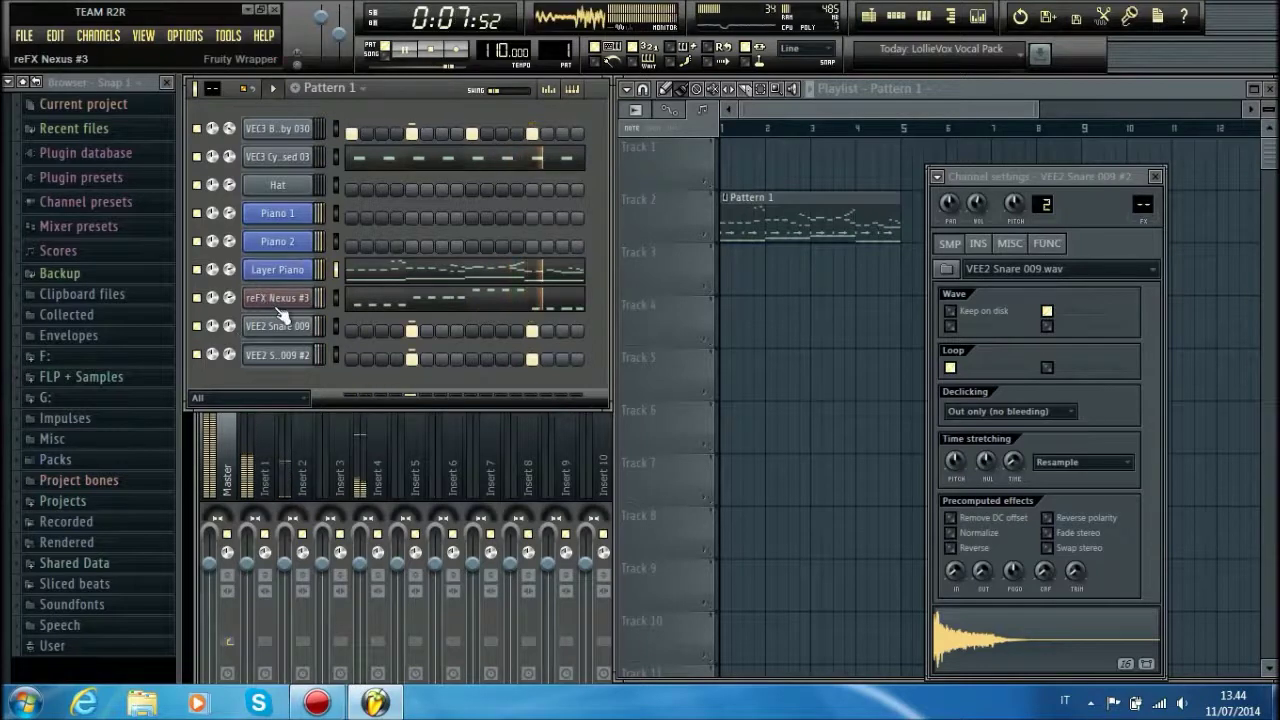
- Rename the reFX Nexus #3 channel to Bass and color it the same blue as the piano channels
{"action": "right_click", "coordinate": [310, 295]}
{"action": "left_click", "coordinate": [369, 326]}
{"action": "left_click", "coordinate": [364, 322]}
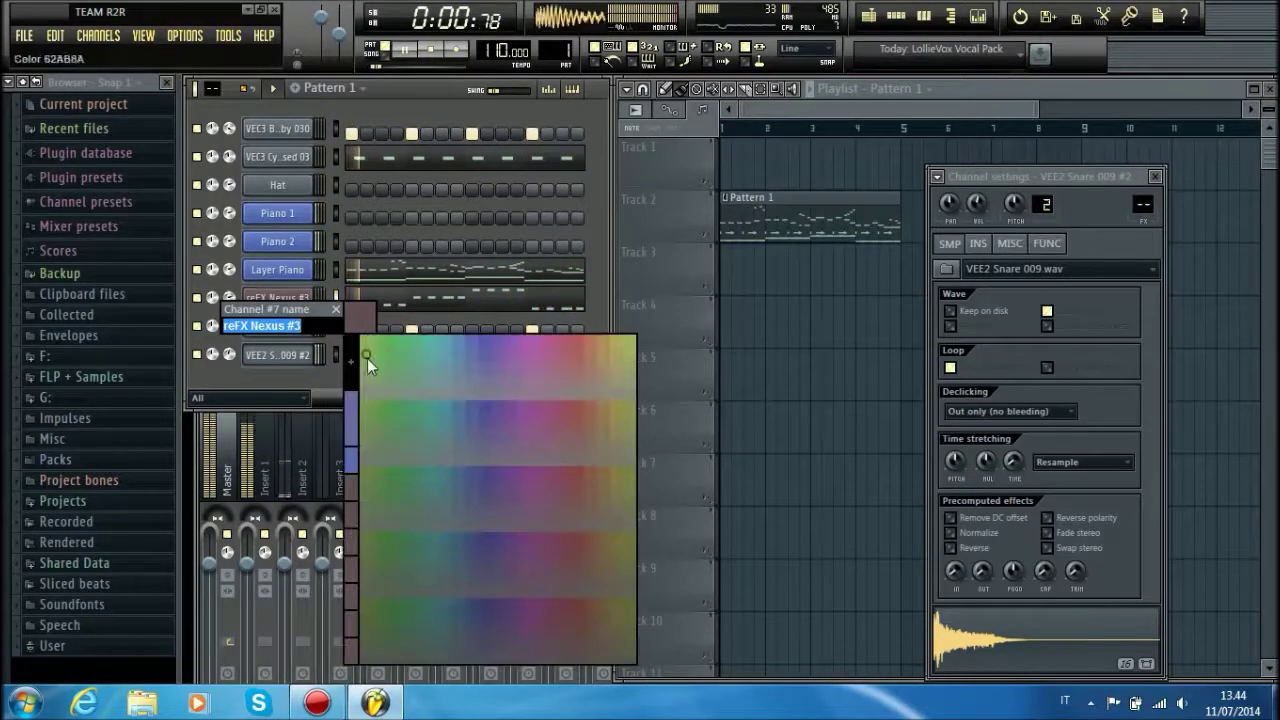
{"action": "left_click", "coordinate": [358, 450]}
{"action": "type", "text": "Basso"}
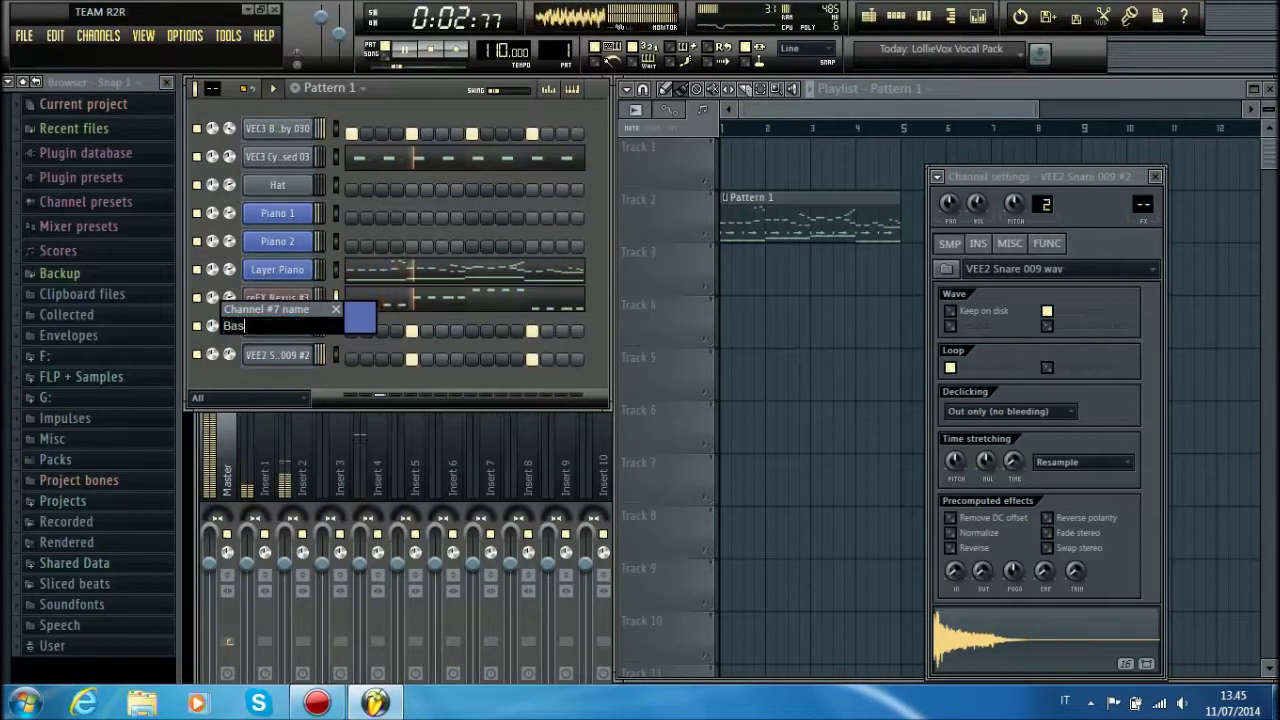
{"action": "key", "text": "BackSpace"}
{"action": "key", "text": "Return"}
- Rename the VEE2 Snare 009 channel to Snare 1 and color it the same blue as the piano channels
{"action": "right_click", "coordinate": [300, 326]}
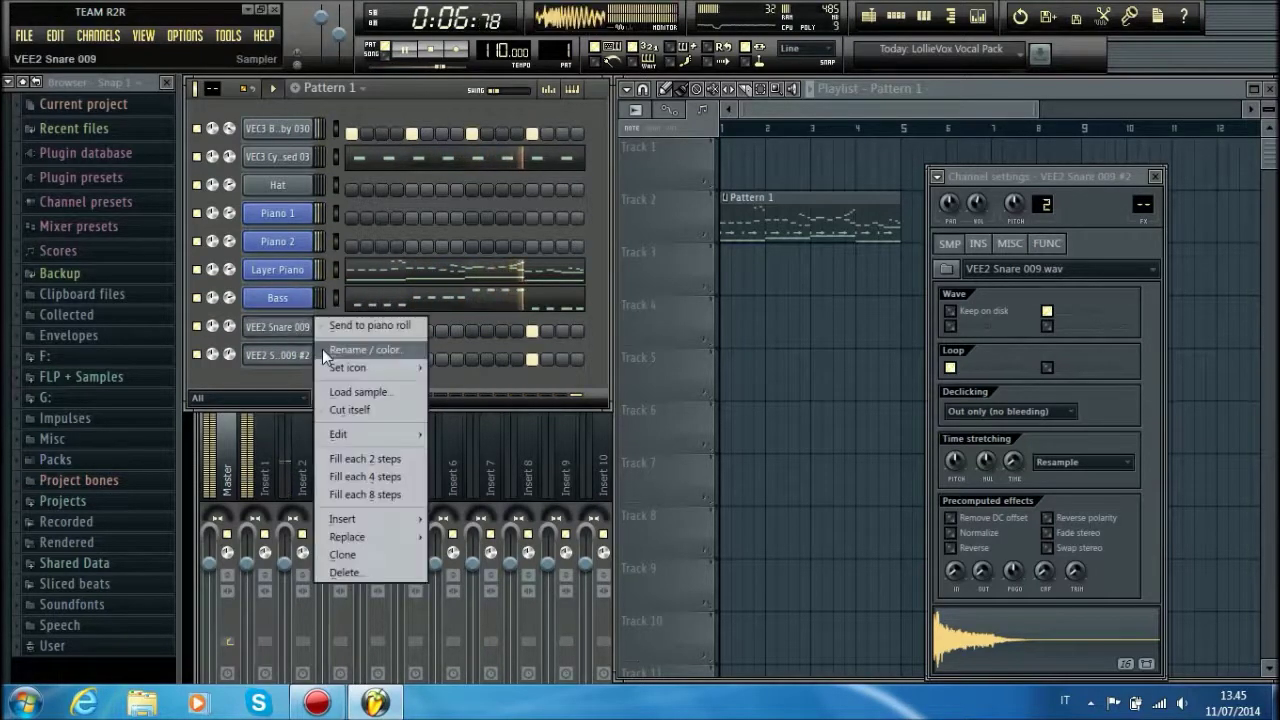
{"action": "left_click", "coordinate": [345, 348]}
{"action": "left_click_drag", "start_coordinate": [284, 349], "coordinate": [262, 349]}
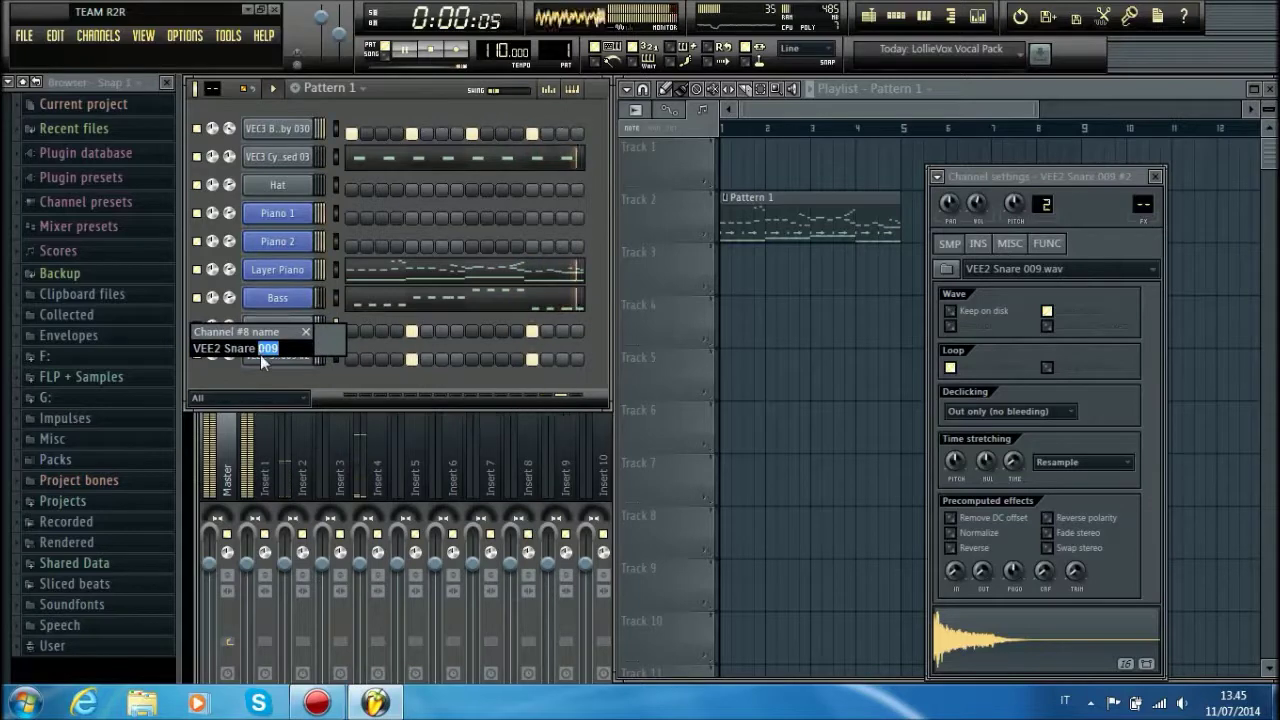
{"action": "key", "text": "BackSpace"}
{"action": "double_click", "coordinate": [214, 349]}
{"action": "key", "text": "BackSpace"}
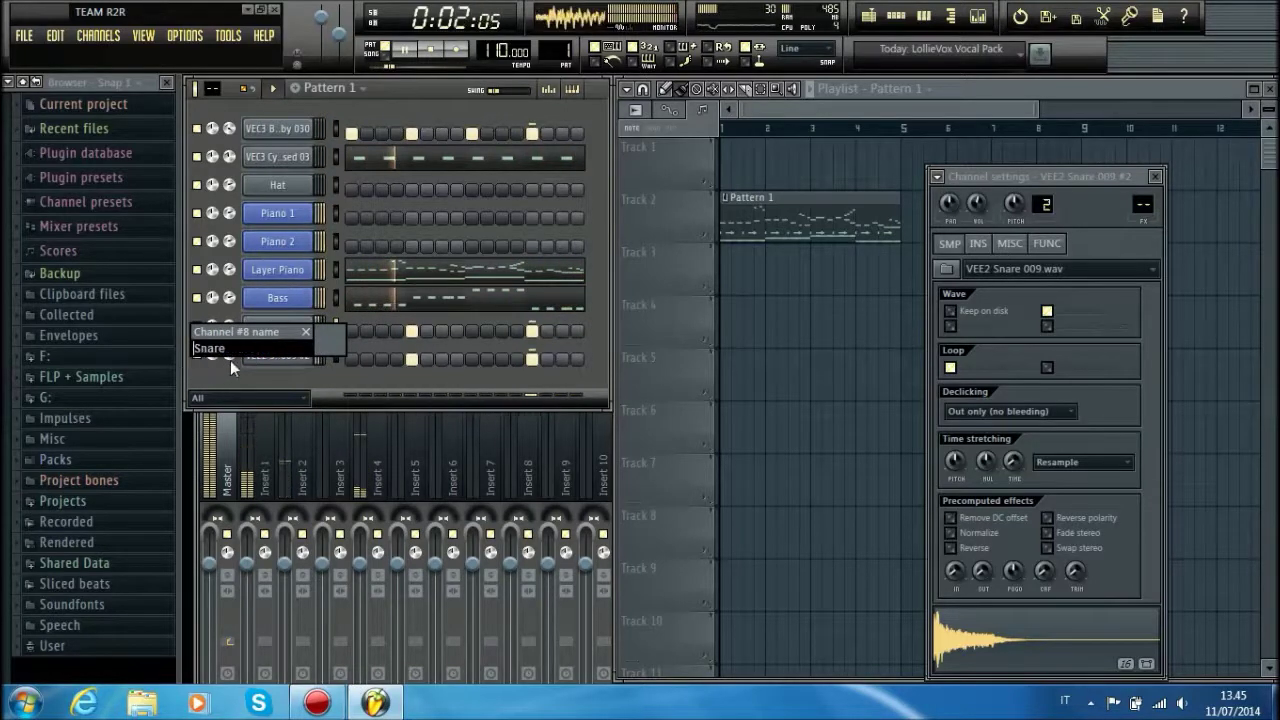
{"action": "type", "text": "1"}
{"action": "left_click", "coordinate": [329, 340]}
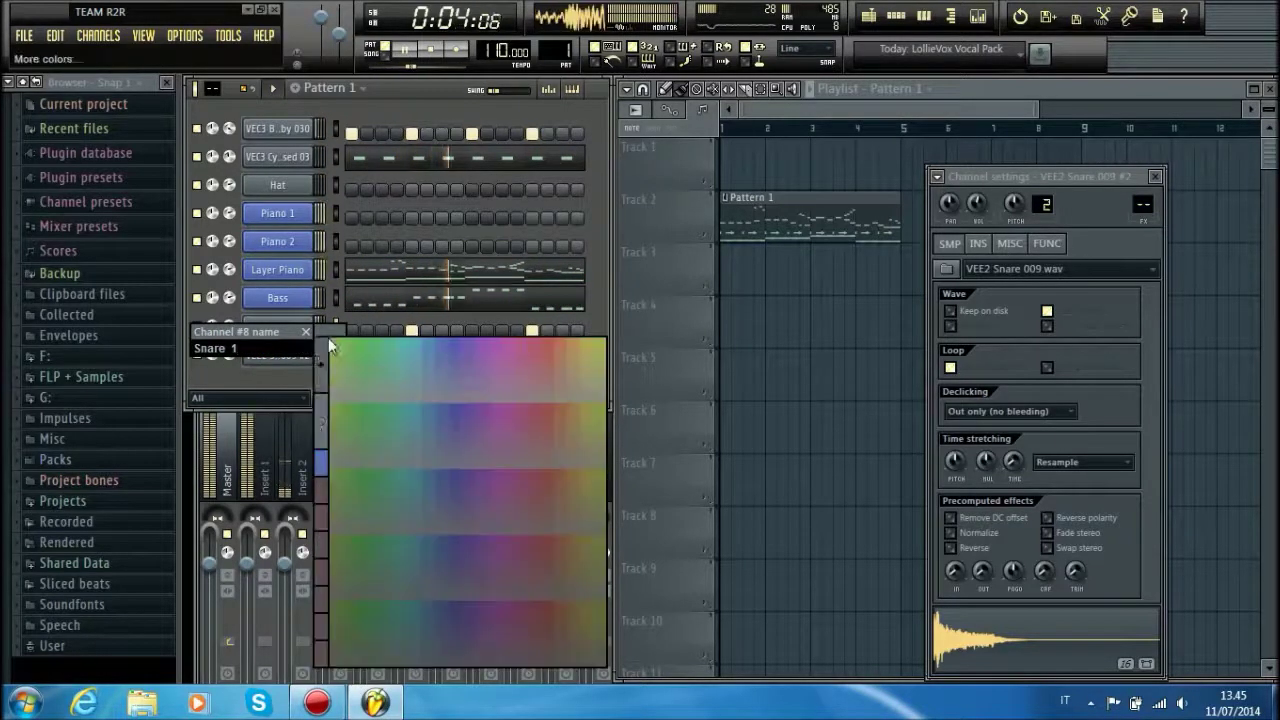
{"action": "left_click", "coordinate": [317, 464]}
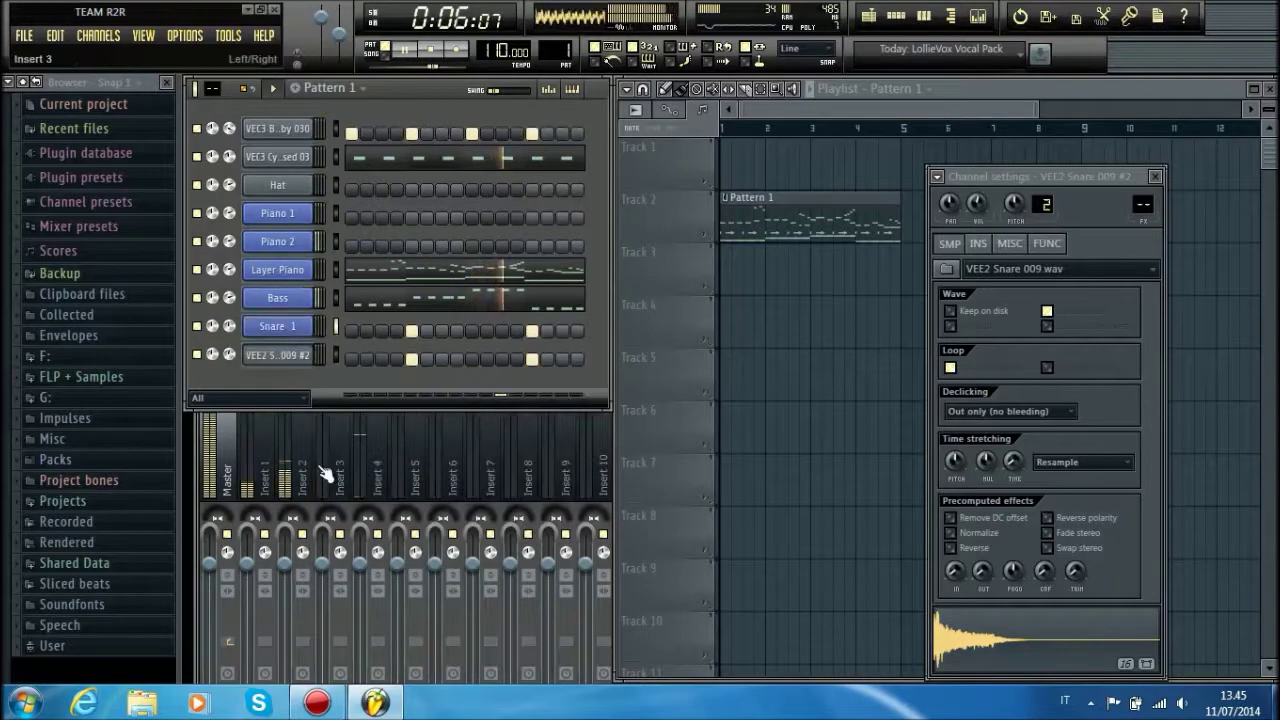
- Rename the VEE2 Snare 009 #2 channel to Snare 2 and give it the same blue color
{"action": "right_click", "coordinate": [316, 353]}
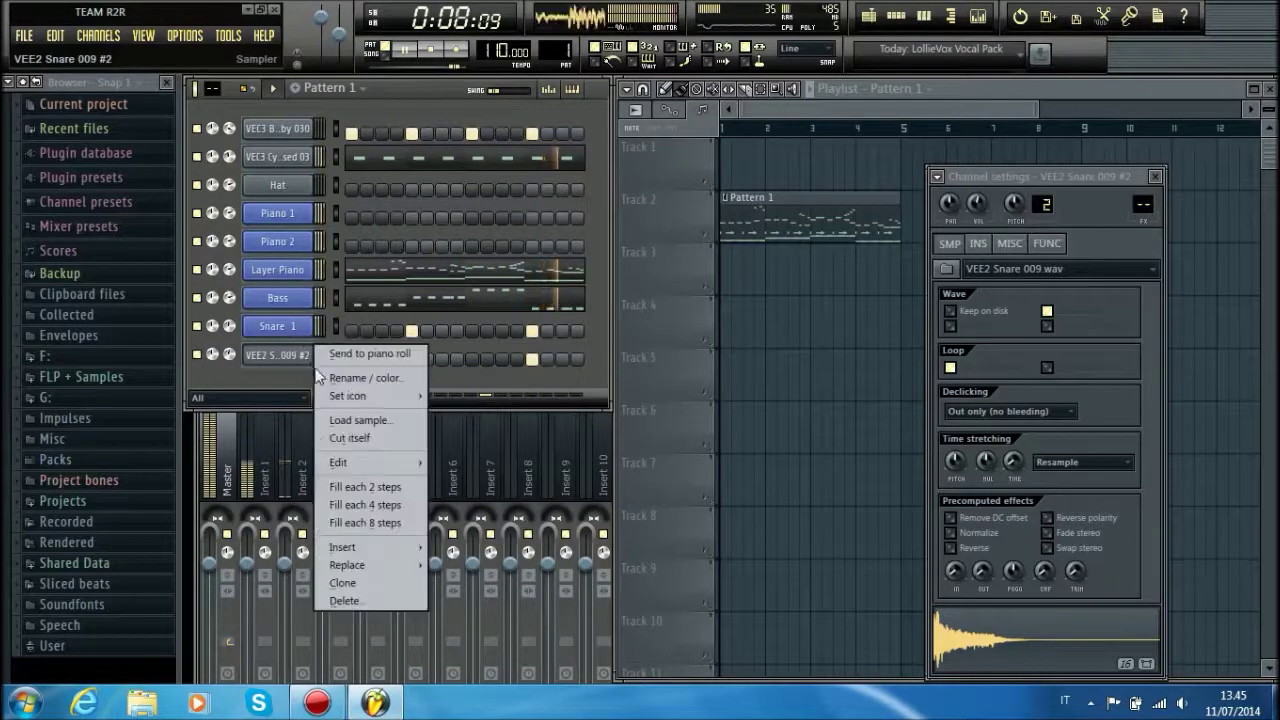
{"action": "left_click", "coordinate": [339, 380]}
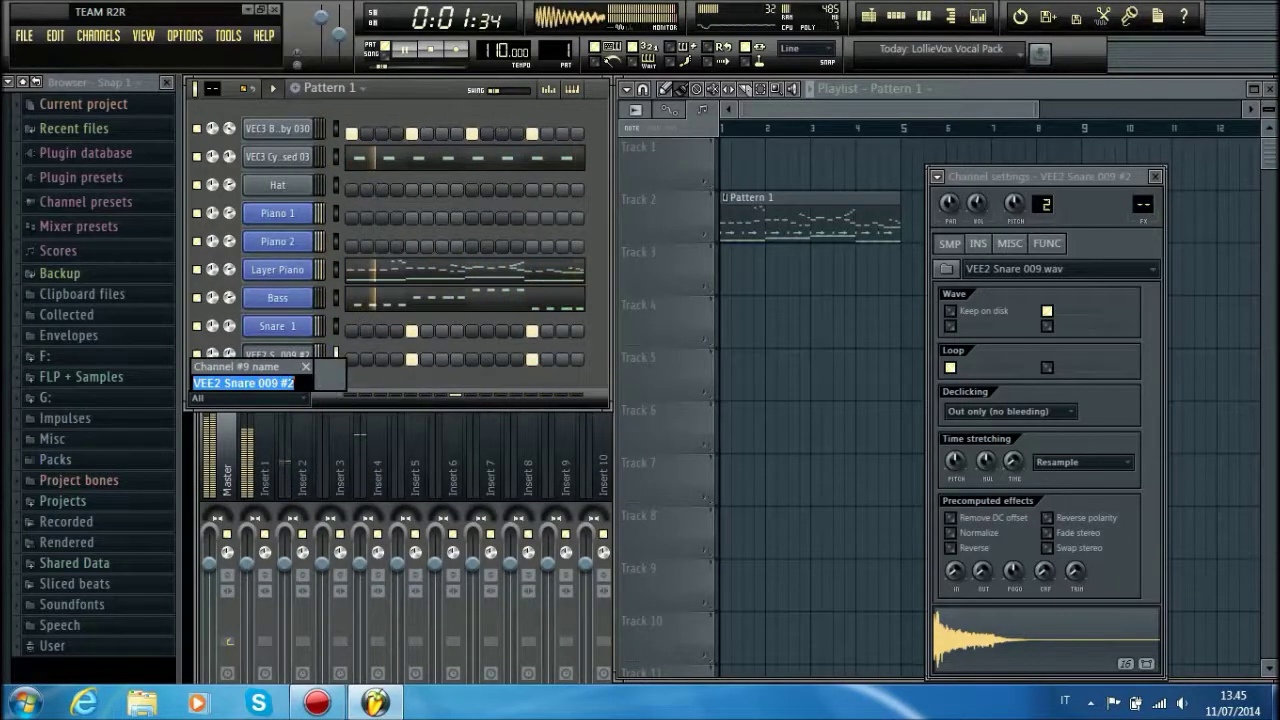
{"action": "left_click_drag", "start_coordinate": [295, 384], "coordinate": [258, 394]}
{"action": "key", "text": "BackSpace"}
{"action": "left_click_drag", "start_coordinate": [225, 384], "coordinate": [160, 390]}
{"action": "key", "text": "BackSpace"}
{"action": "key", "text": "Return"}
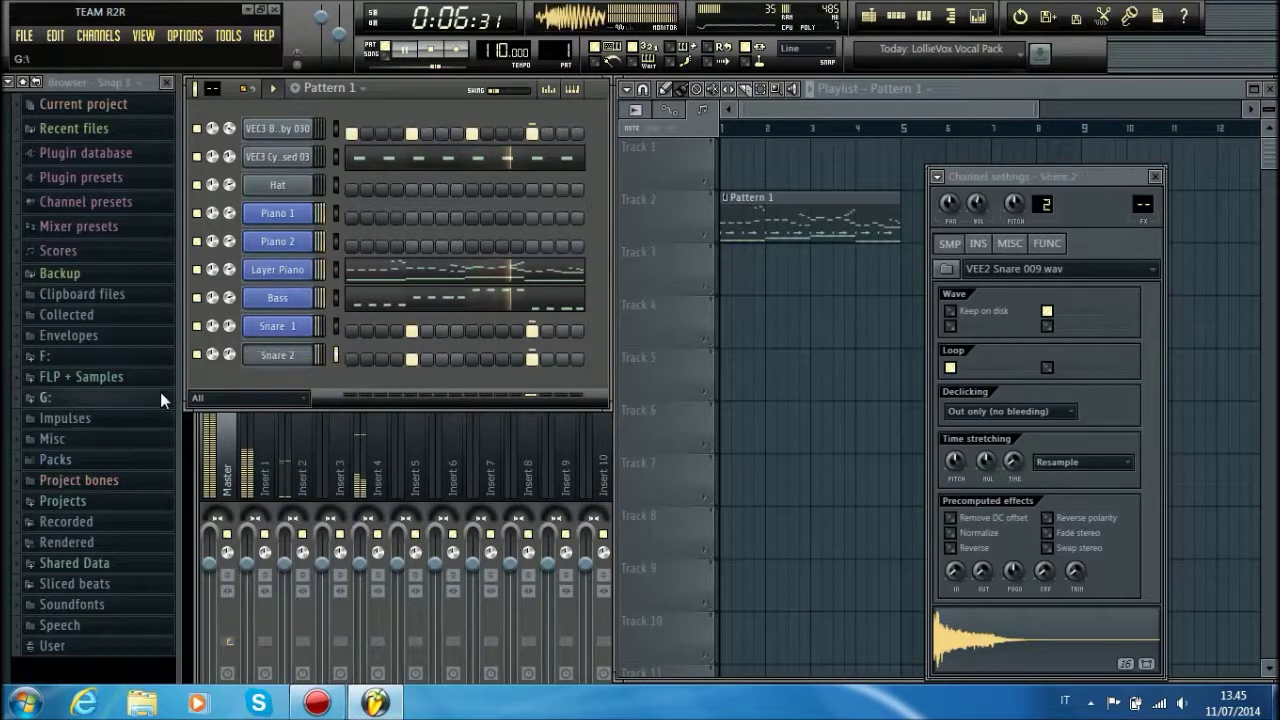
{"action": "right_click", "coordinate": [298, 358]}
{"action": "left_click", "coordinate": [332, 374]}
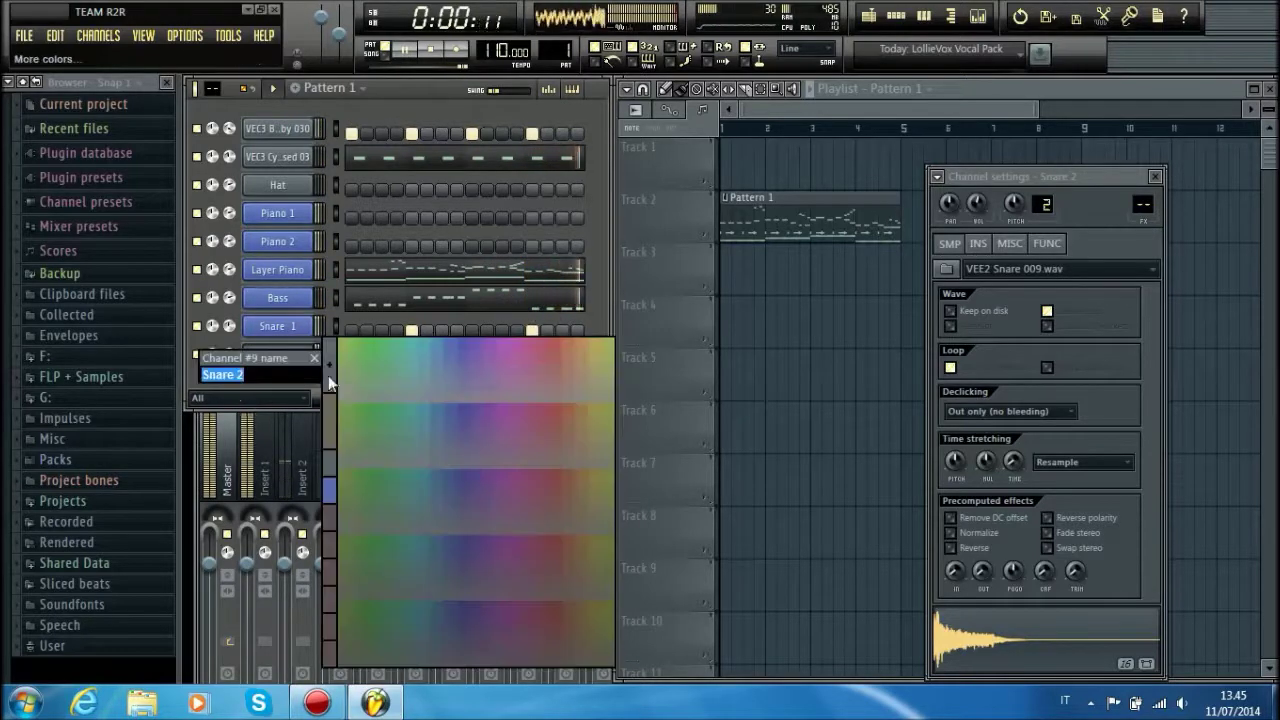
{"action": "left_click", "coordinate": [332, 477]}
{"action": "key", "text": "Return"}
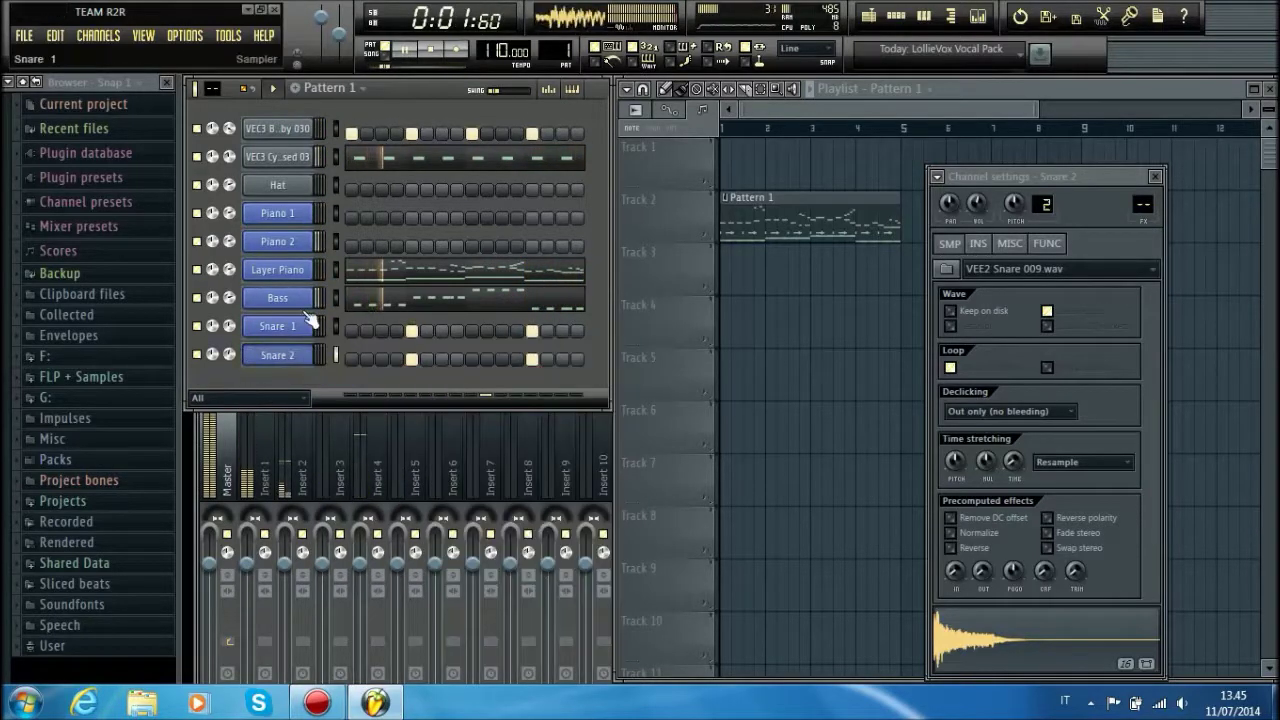
- Delete the unused Hat channel from the pattern
{"action": "right_click", "coordinate": [306, 190]}
{"action": "left_click", "coordinate": [360, 428]}
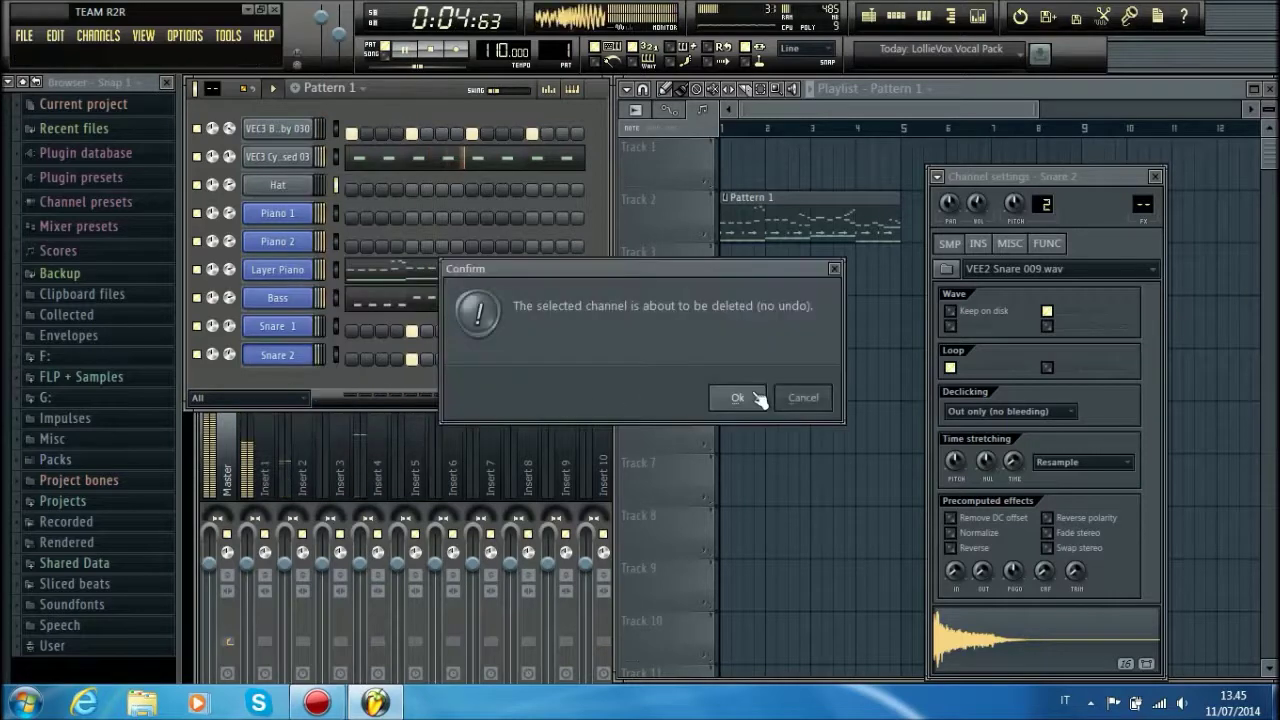
{"action": "left_click", "coordinate": [758, 398]}
- Rename the VEC3 Cymbals HH Closed 03 channel to CY Reverse and color it the same blue
{"action": "right_click", "coordinate": [302, 156]}
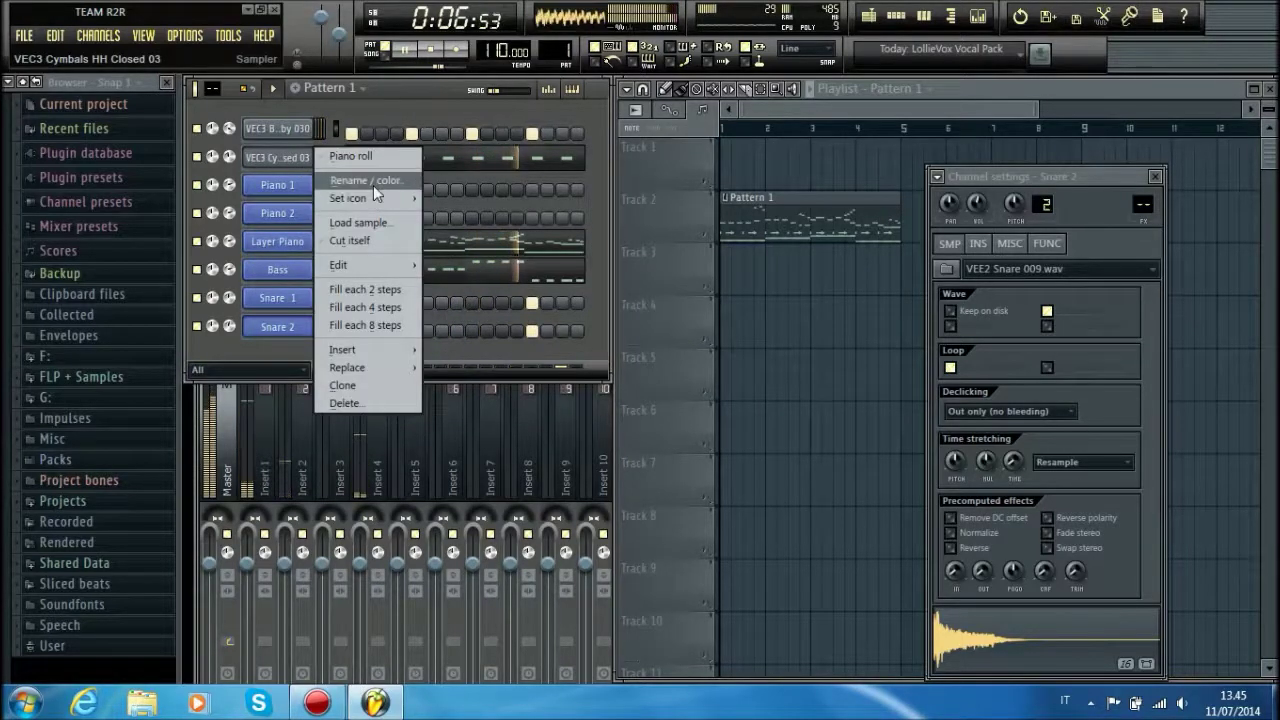
{"action": "left_click", "coordinate": [373, 185]}
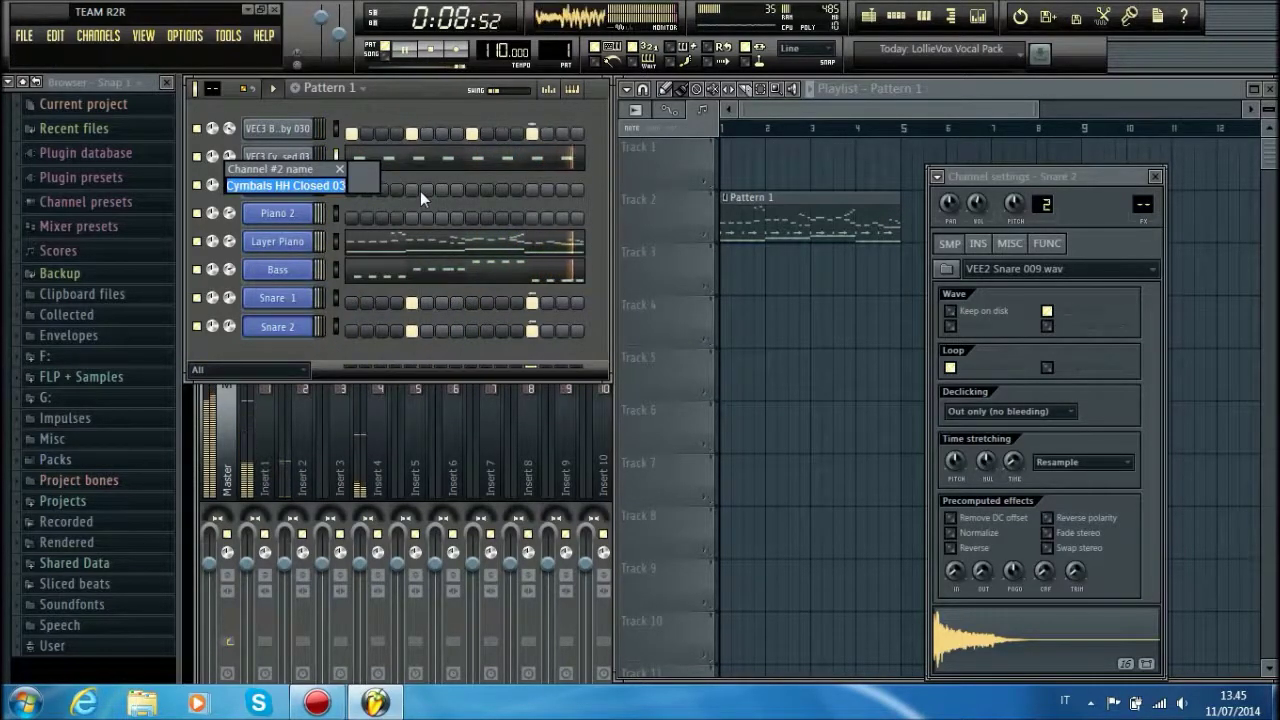
{"action": "type", "text": "C"}
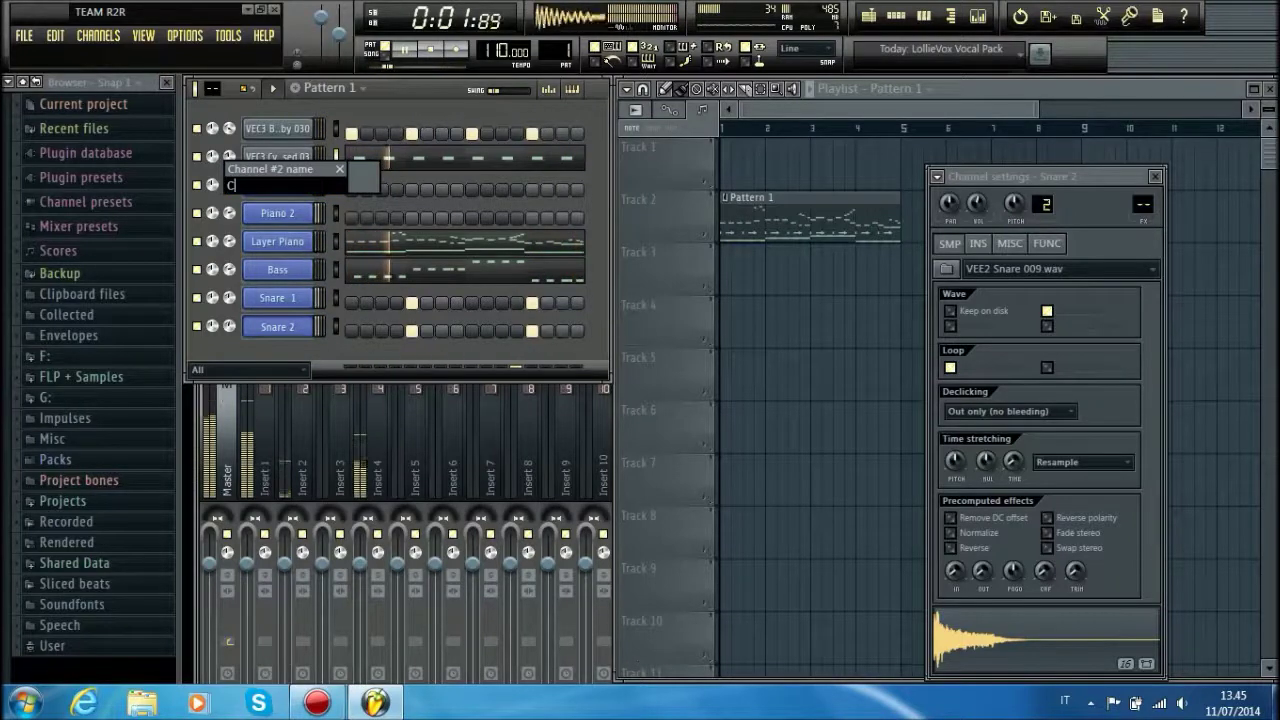
{"action": "type", "text": "Y"}
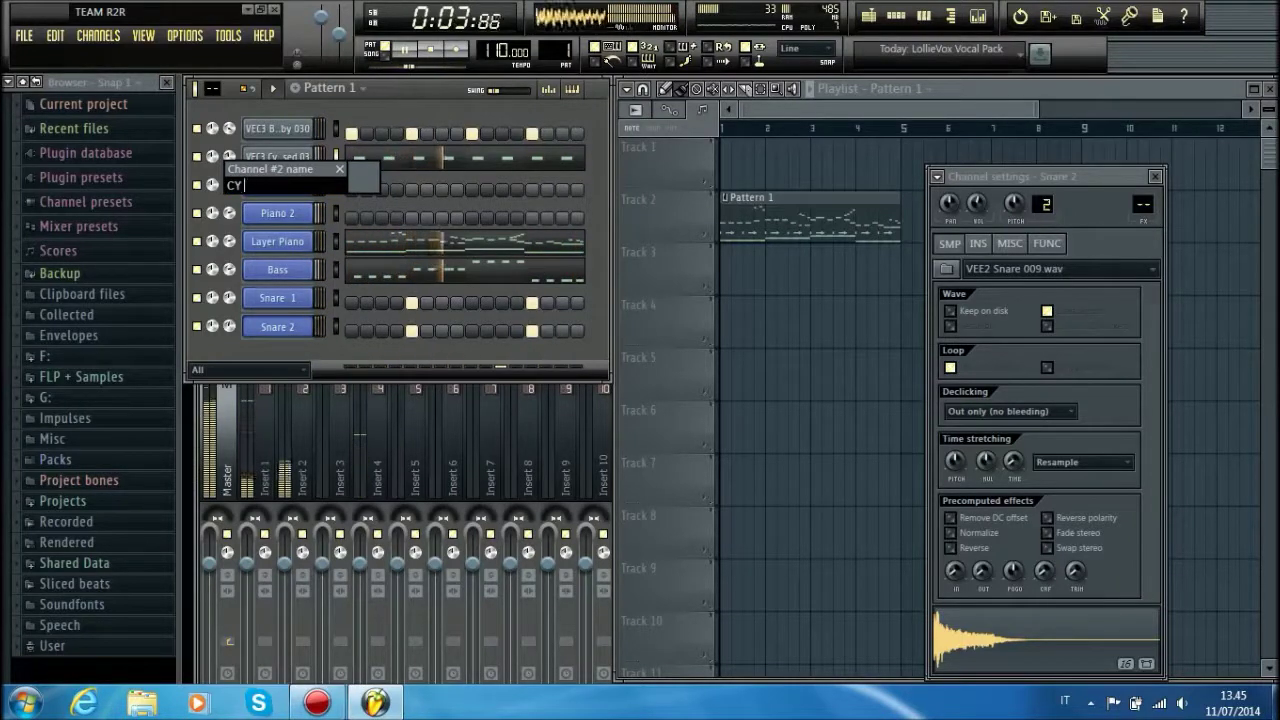
{"action": "type", "text": " Reverse"}
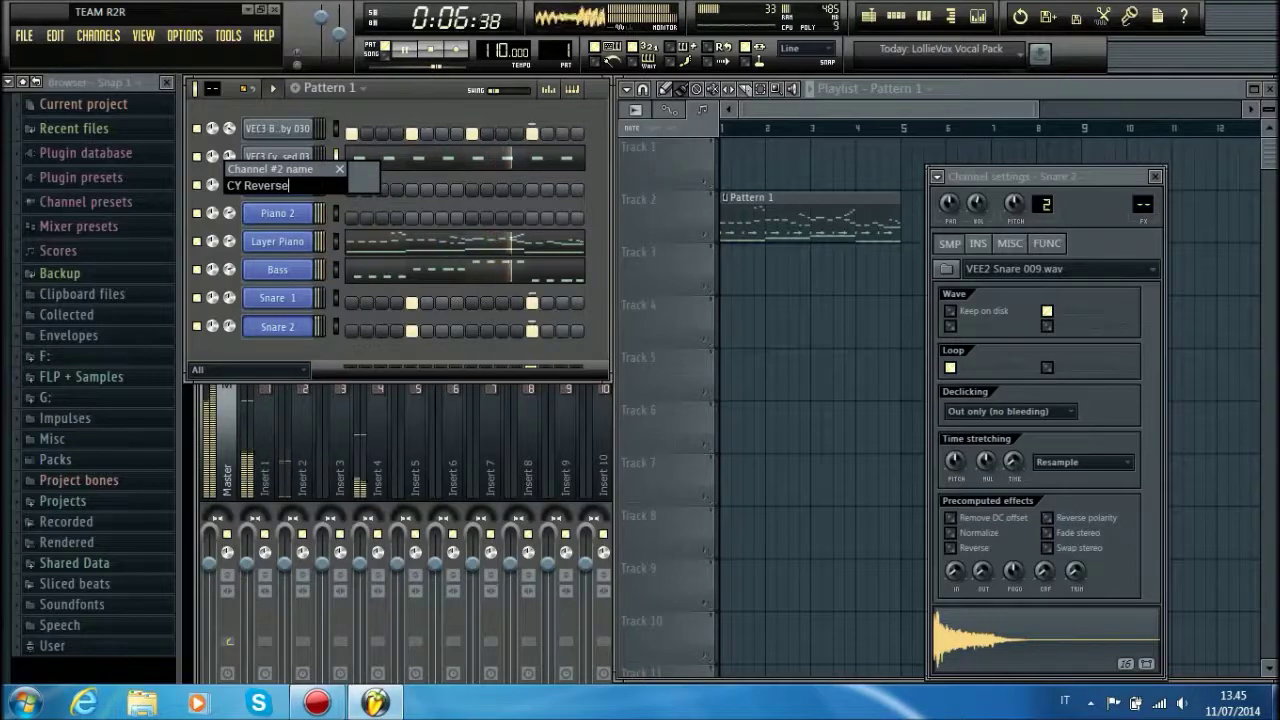
{"action": "left_click", "coordinate": [366, 180]}
{"action": "left_click", "coordinate": [352, 318]}
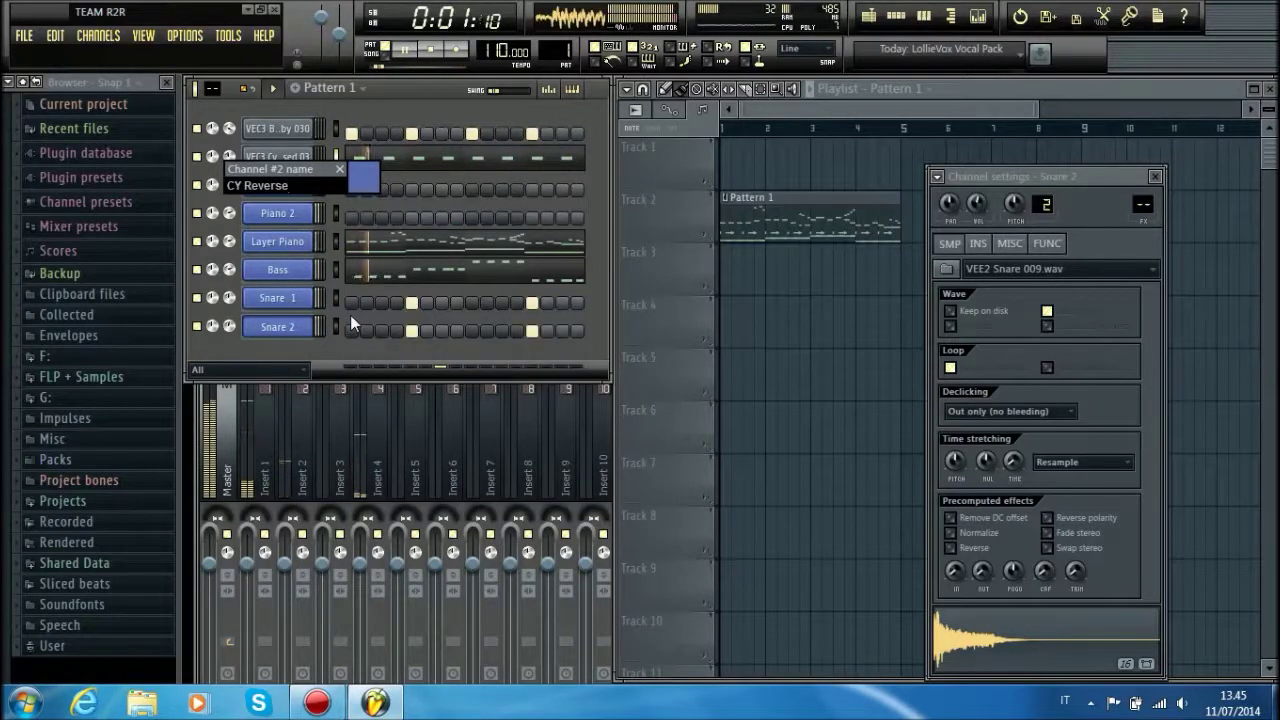
{"action": "key", "text": "Return"}
- Shorten the first kick channel's name to Bassdrums and color it the same blue as the other channels
{"action": "right_click", "coordinate": [281, 131]}
{"action": "left_click", "coordinate": [344, 157]}
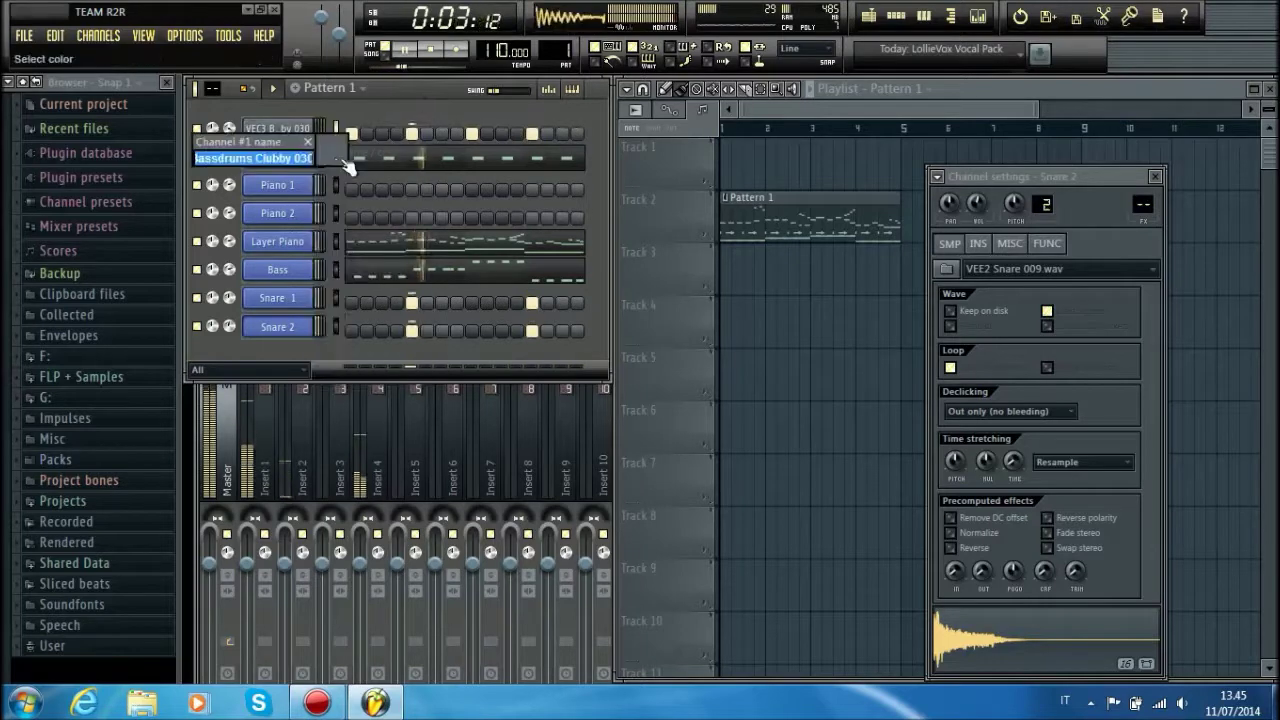
{"action": "left_click_drag", "start_coordinate": [254, 158], "coordinate": [318, 158]}
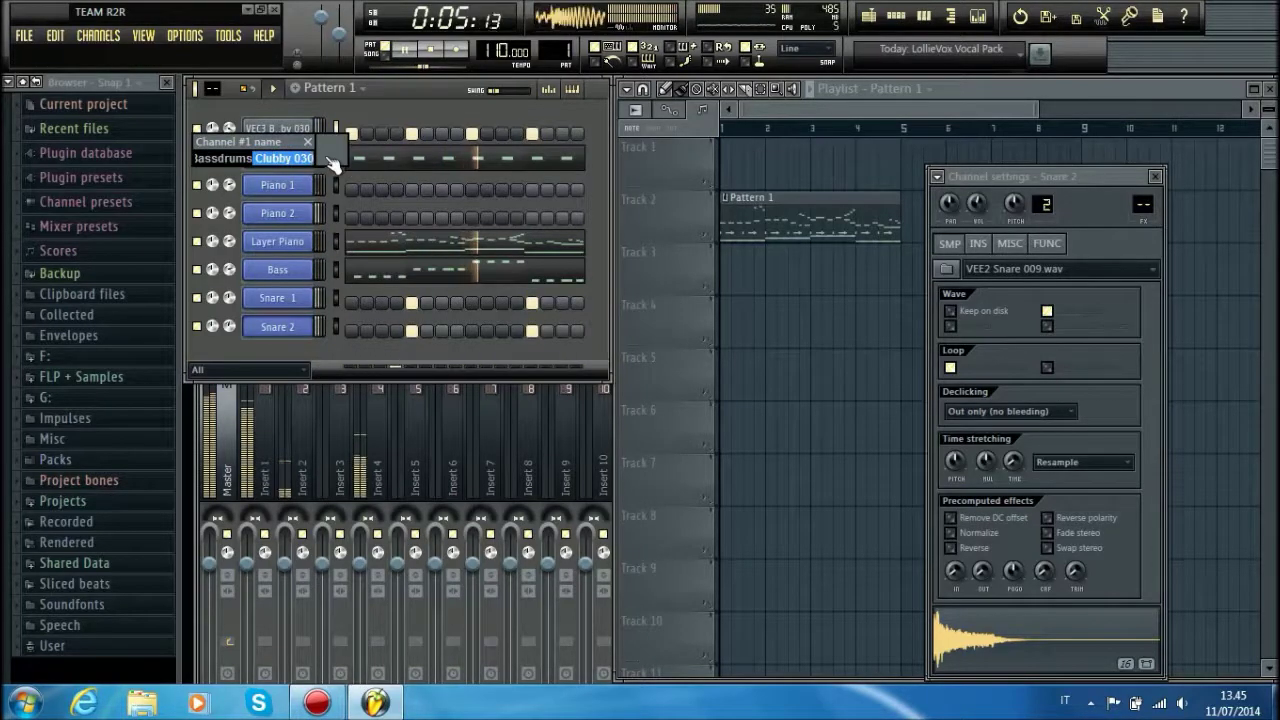
{"action": "key", "text": "BackSpace"}
{"action": "left_click_drag", "start_coordinate": [212, 158], "coordinate": [195, 165]}
{"action": "left_click", "coordinate": [228, 159]}
{"action": "key", "text": "BackSpace"}
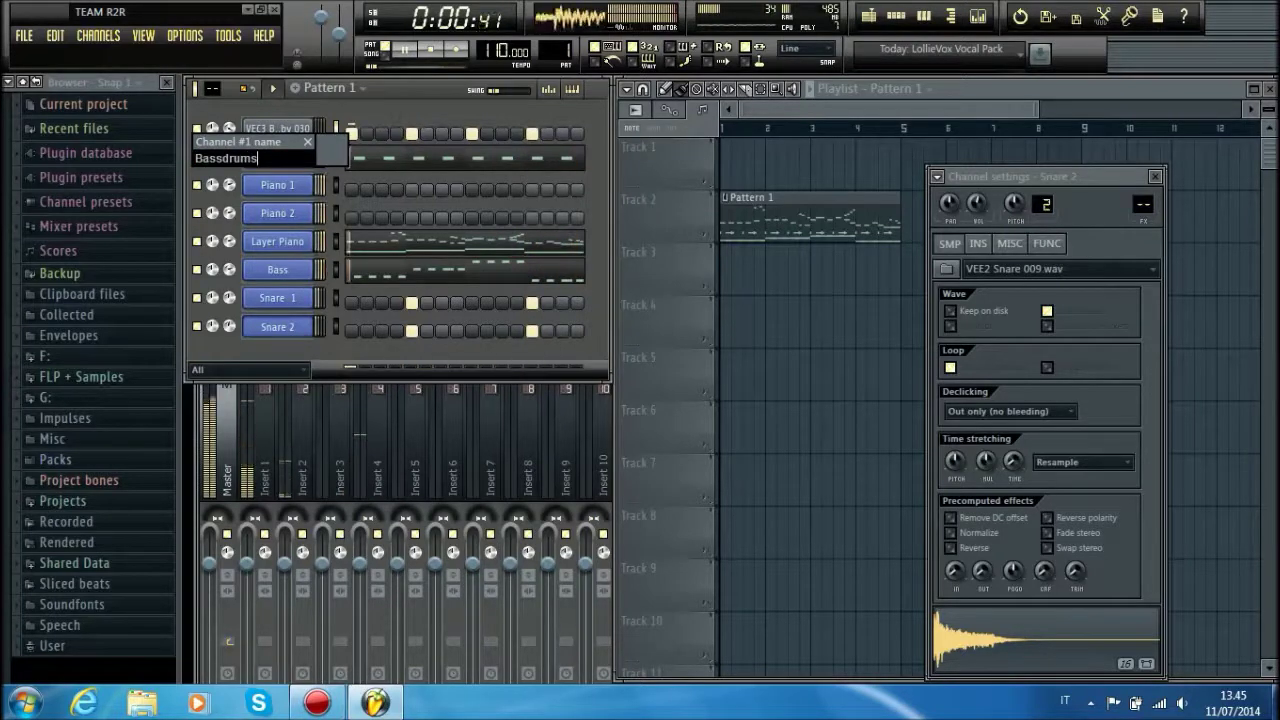
{"action": "left_click", "coordinate": [330, 160]}
{"action": "left_click", "coordinate": [324, 289]}
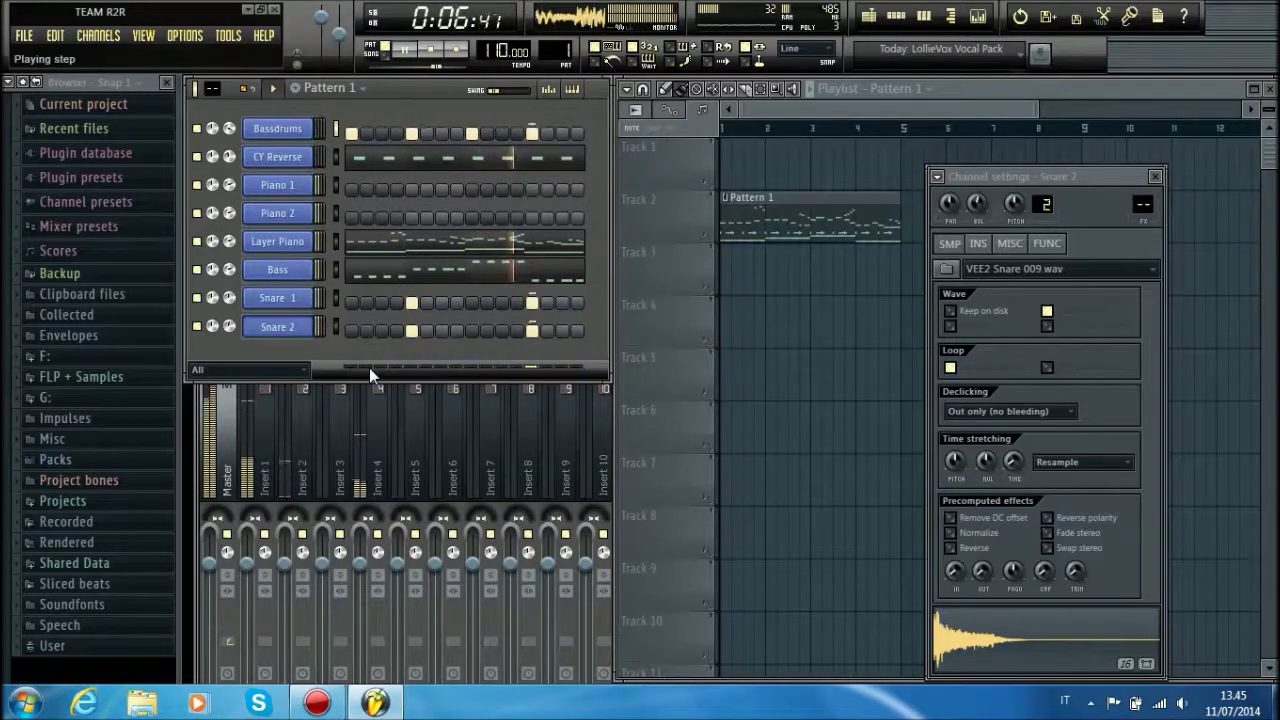
- Stop playback and route the Piano 2 and Piano 1 channels to mixer track 2
{"action": "key", "text": "space"}
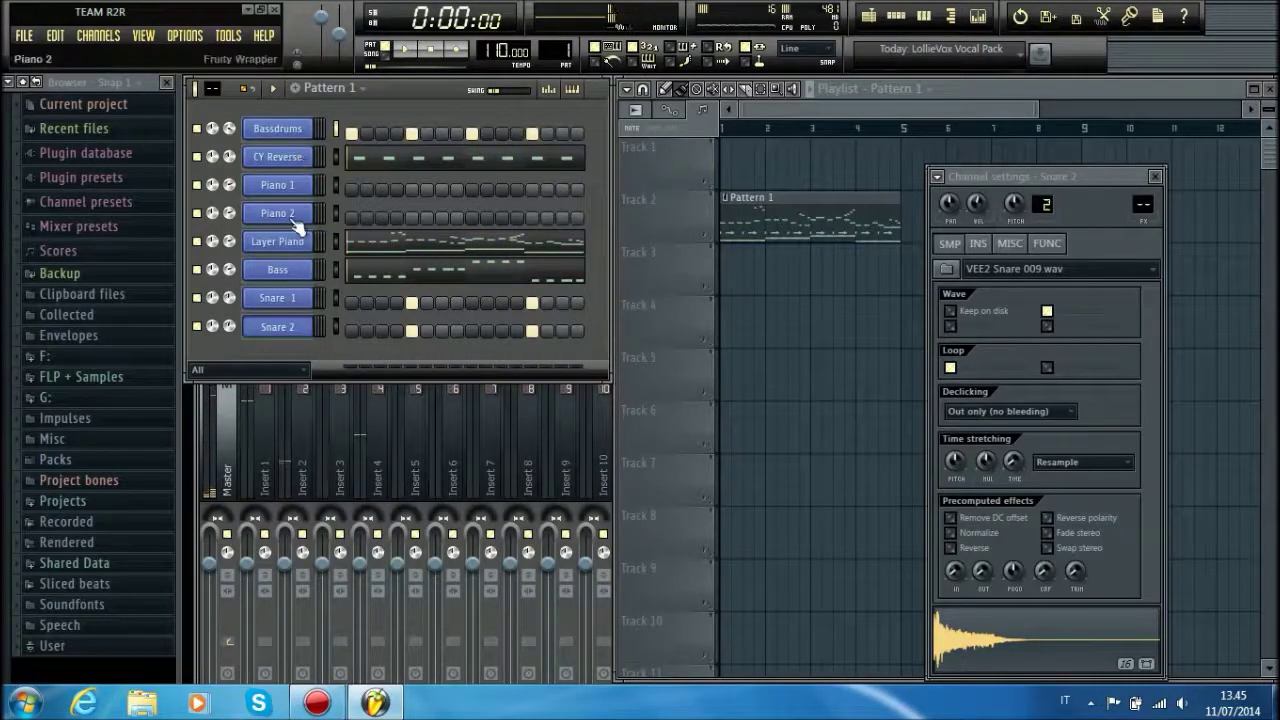
{"action": "left_click", "coordinate": [297, 246]}
{"action": "left_click", "coordinate": [297, 216]}
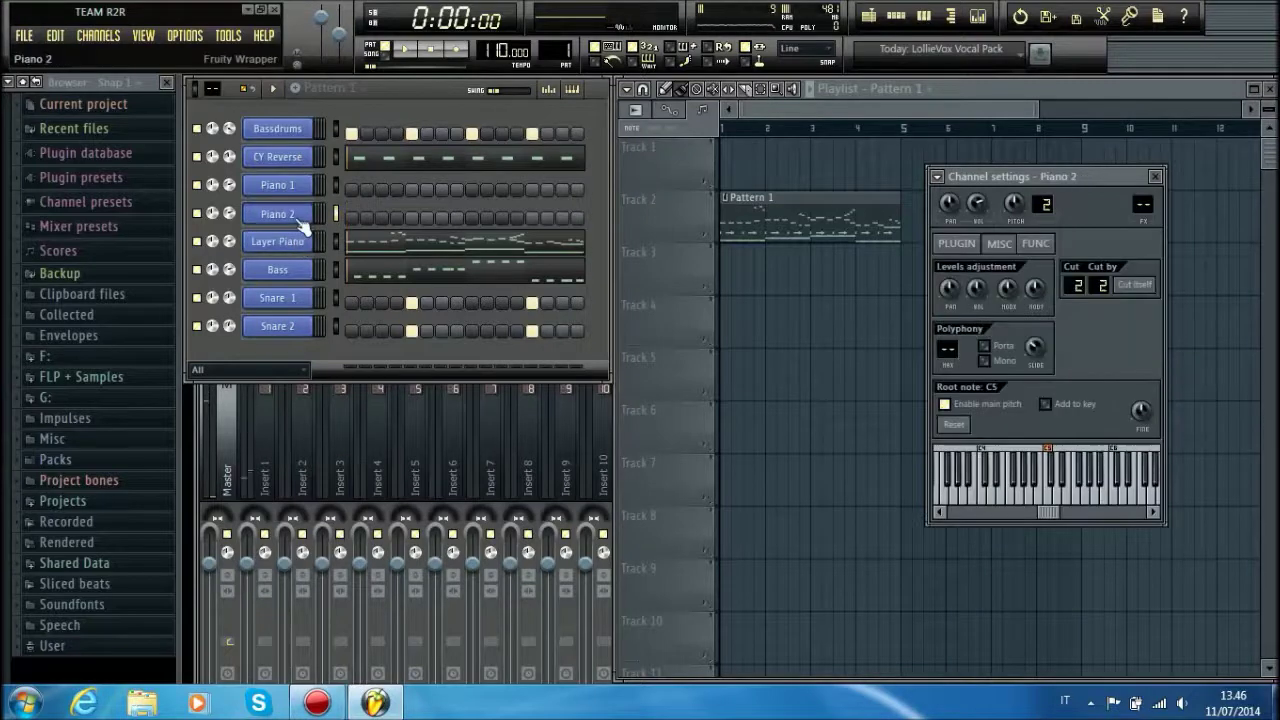
{"action": "scroll", "coordinate": [1142, 207], "scroll_direction": "up", "scroll_amount": 2}
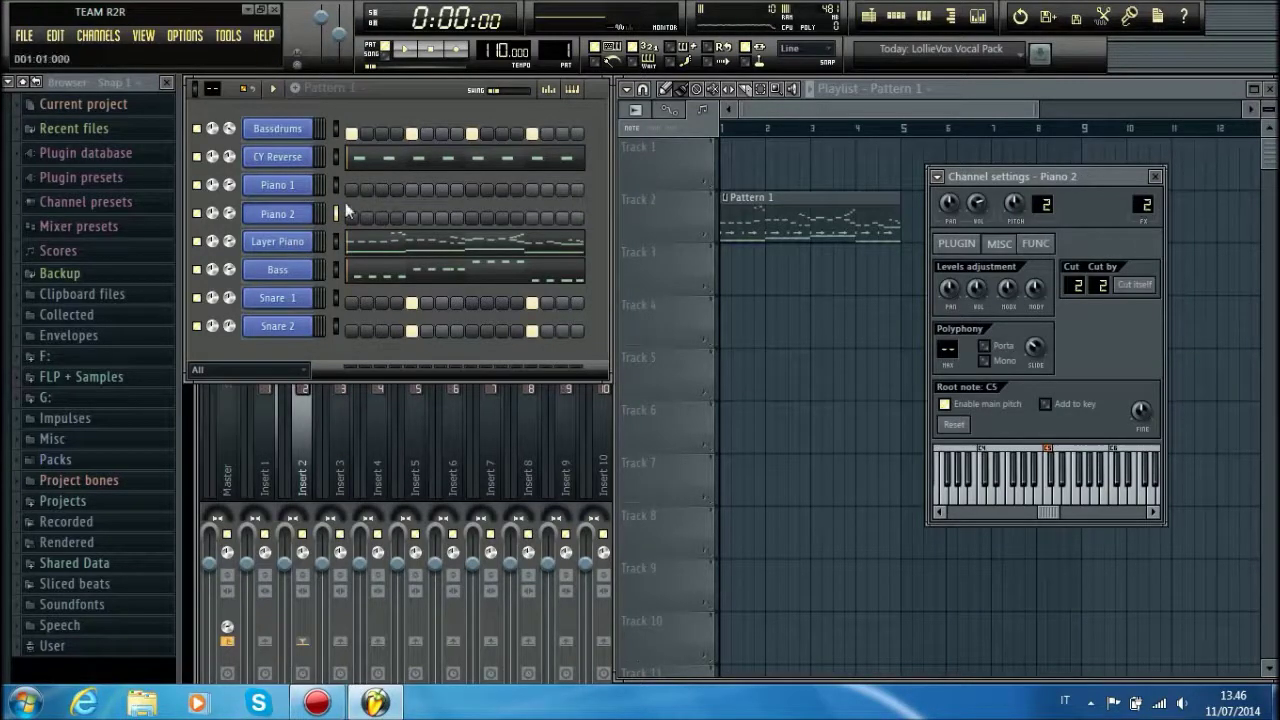
{"action": "left_click", "coordinate": [288, 187]}
{"action": "scroll", "coordinate": [1141, 206], "scroll_direction": "up", "scroll_amount": 2}
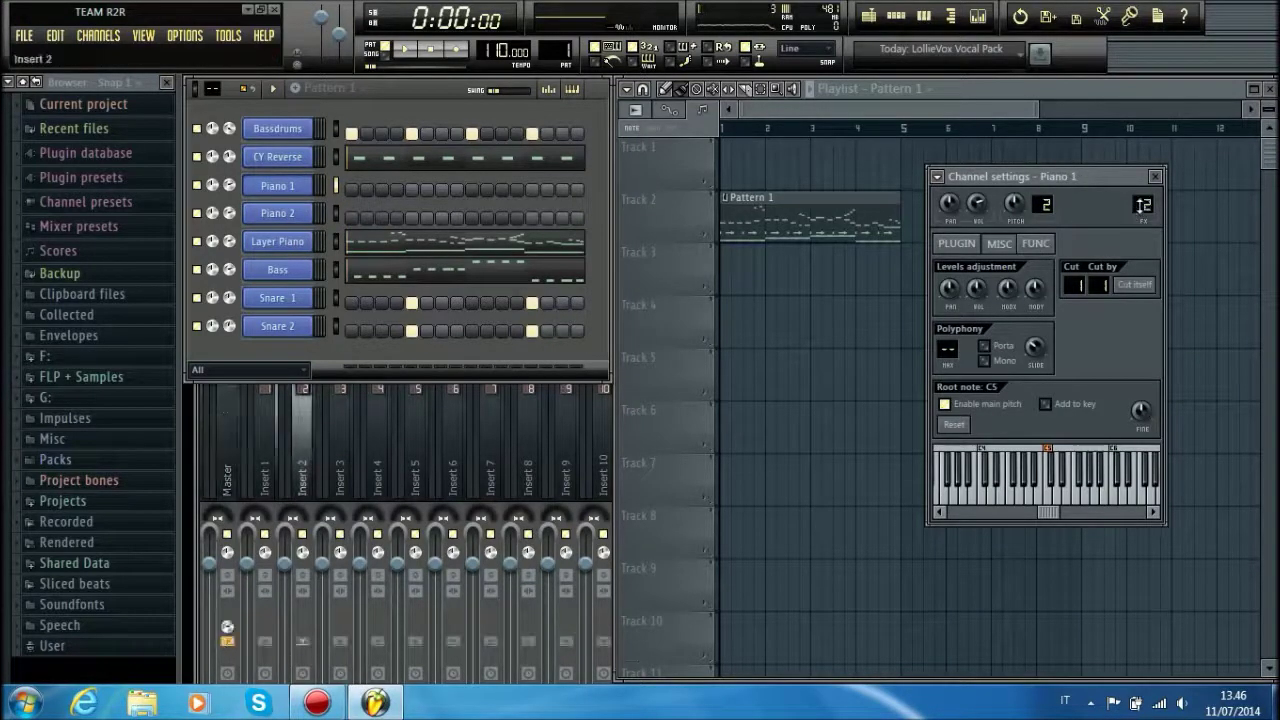
- Bring up the mixer, start playback and load Fruity Parametric EQ 2 in the first effect slot of Insert 2
{"action": "key", "text": "F9"}
{"action": "key", "text": "space"}
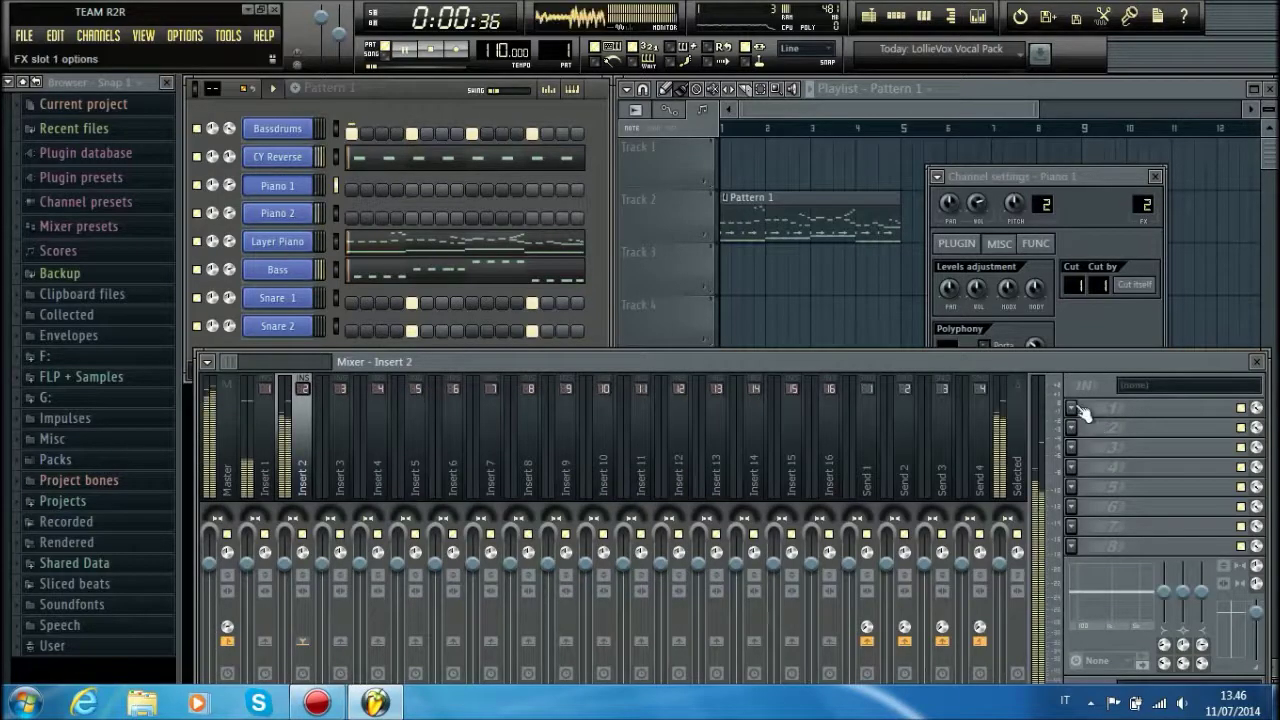
{"action": "left_click", "coordinate": [1076, 410]}
{"action": "left_click", "coordinate": [1210, 43]}
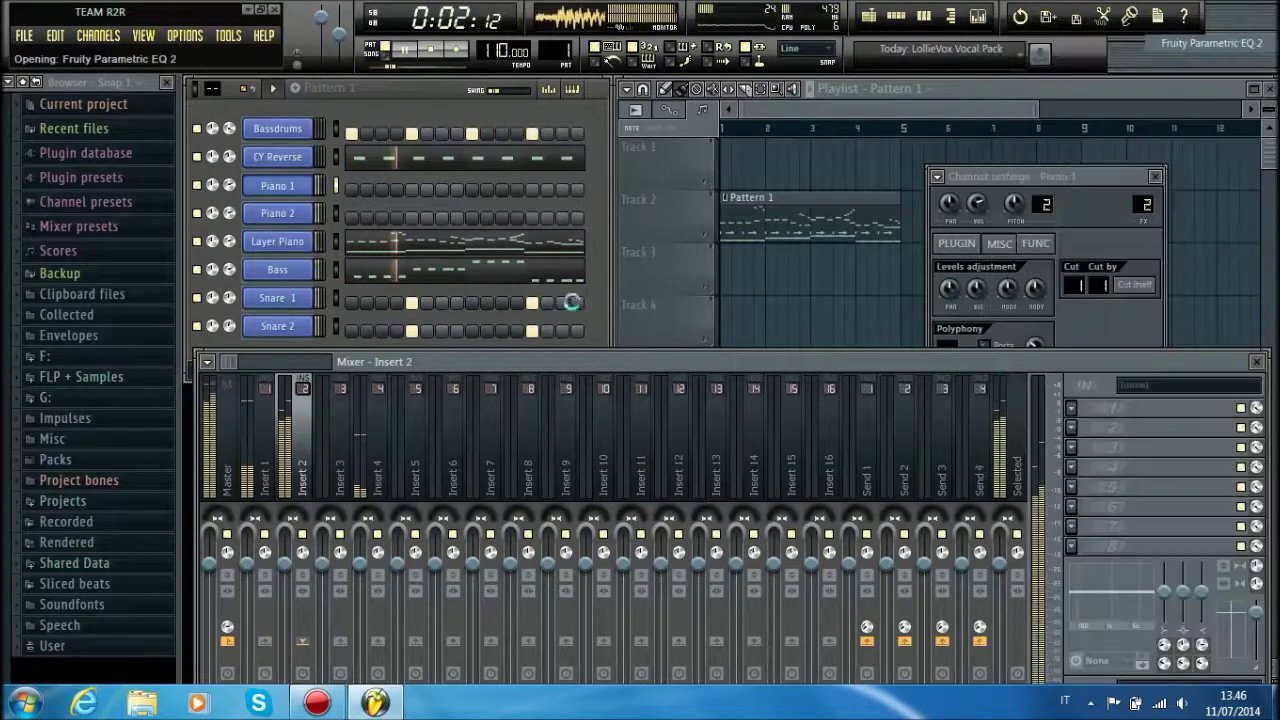
- Boost bands 3, 6 and 7 in Insert 2's Parametric EQ 2, shifting bands 6 and 7 slightly higher in frequency
{"action": "left_click_drag", "start_coordinate": [538, 357], "coordinate": [511, 346]}
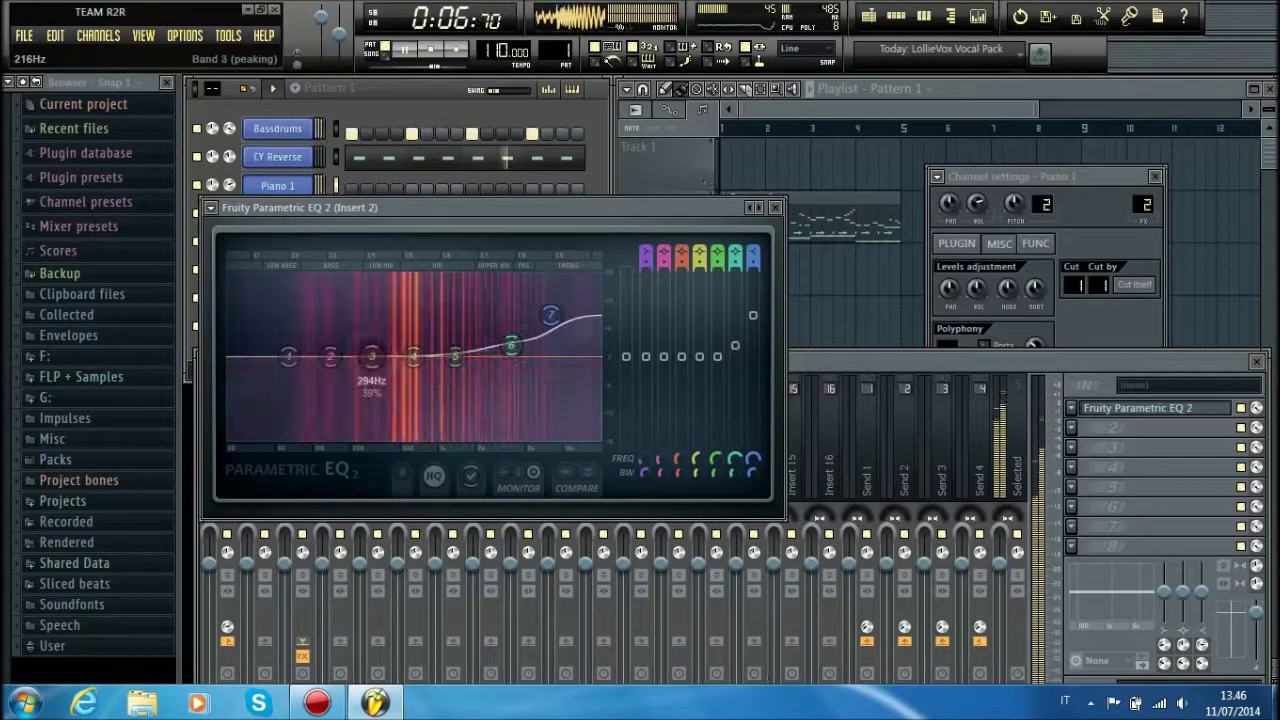
{"action": "left_click_drag", "start_coordinate": [372, 357], "coordinate": [372, 343]}
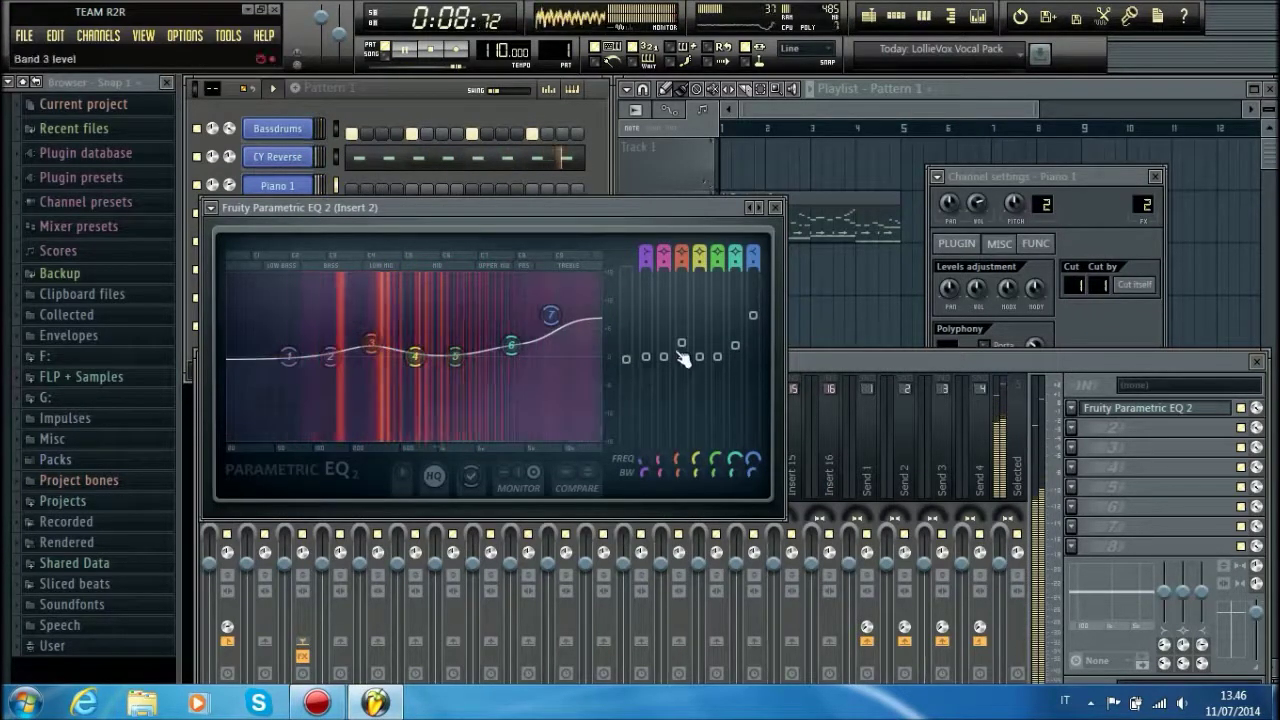
{"action": "left_click_drag", "start_coordinate": [552, 317], "coordinate": [514, 344]}
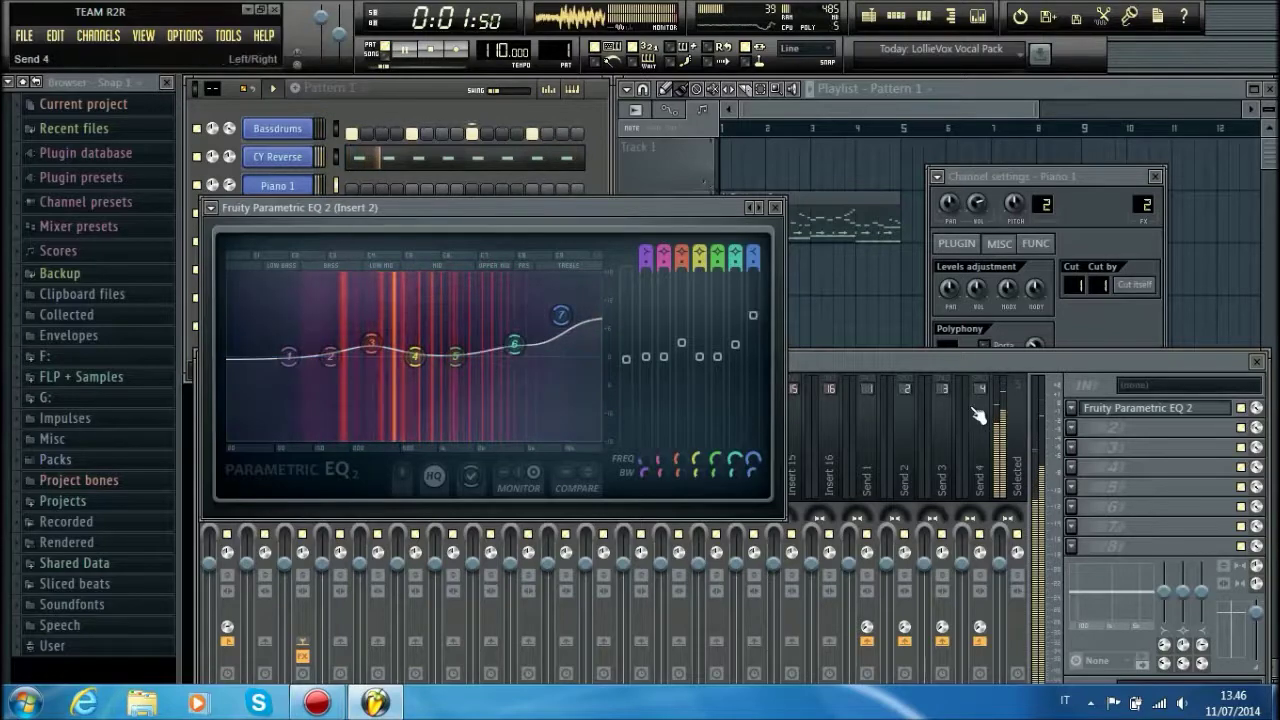
- Add Soundgoodizer in the second effect slot of Insert 2, using mode C with a low amount
{"action": "left_click", "coordinate": [1075, 428]}
{"action": "left_click", "coordinate": [1199, 458]}
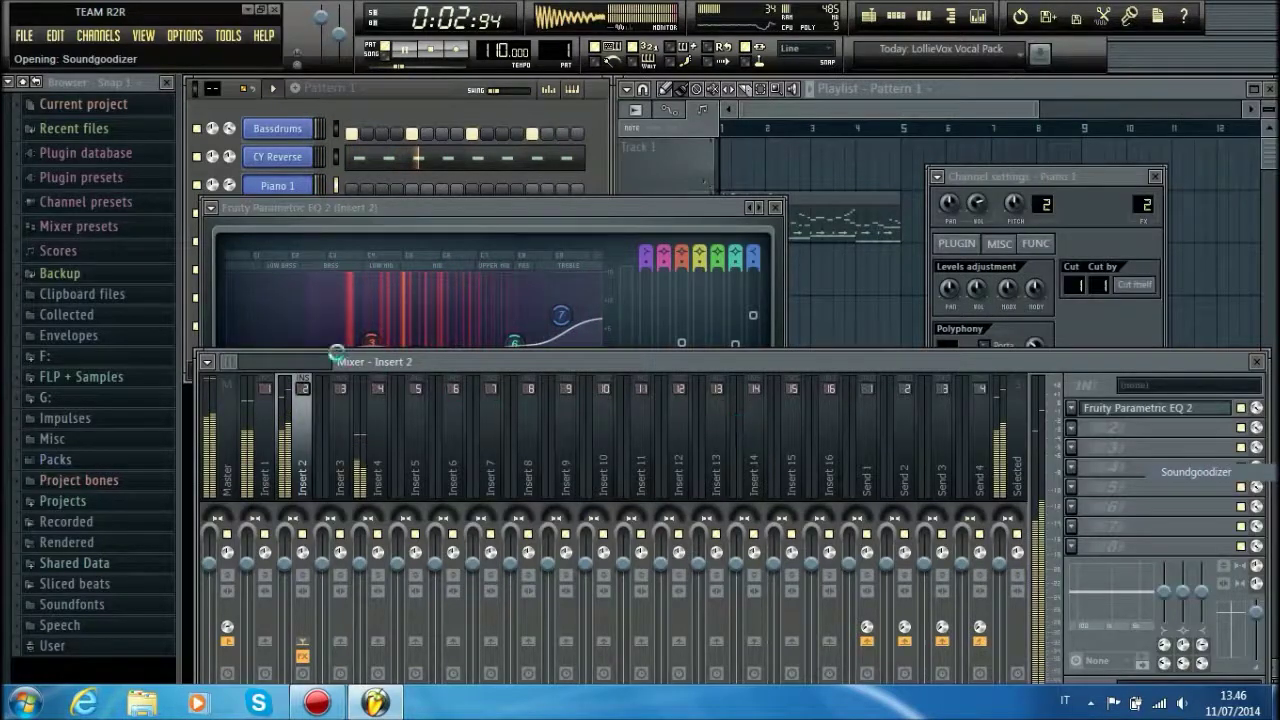
{"action": "left_click", "coordinate": [347, 498]}
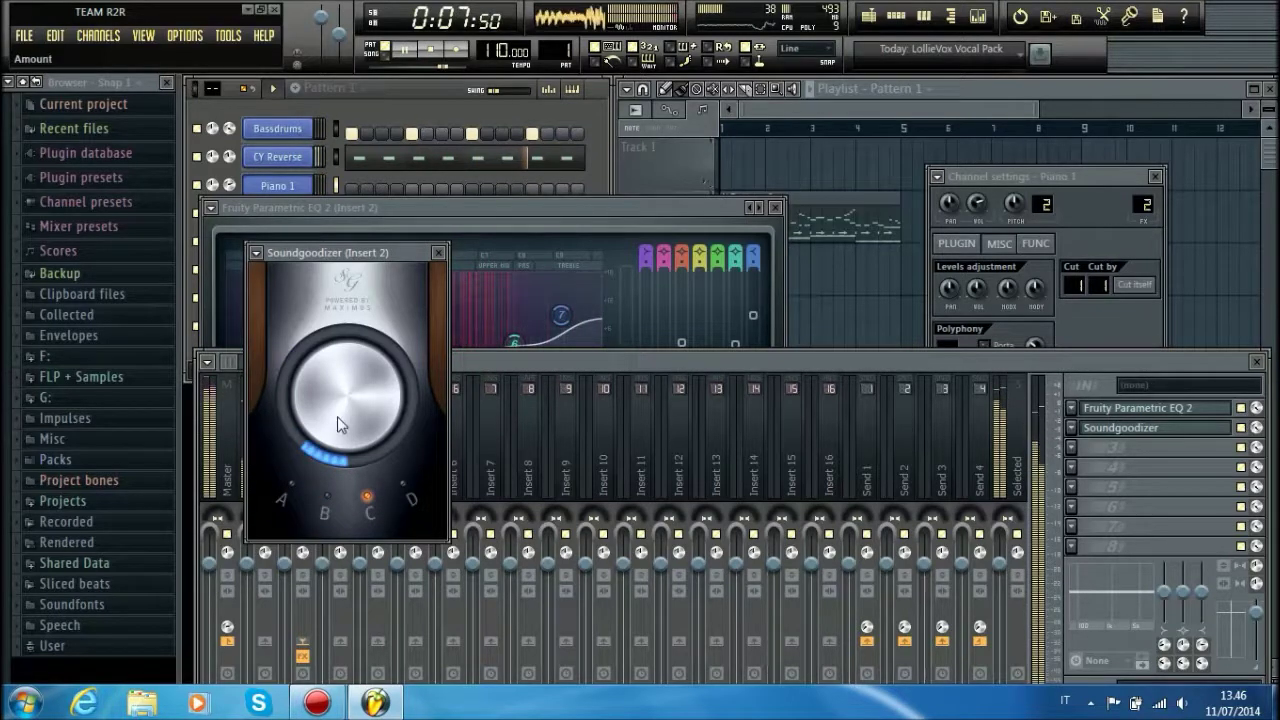
- Fine-tune Insert 2 by slightly lowering its volume fader and the EQ's main level, and raising band 7 a little
{"action": "left_click", "coordinate": [604, 236]}
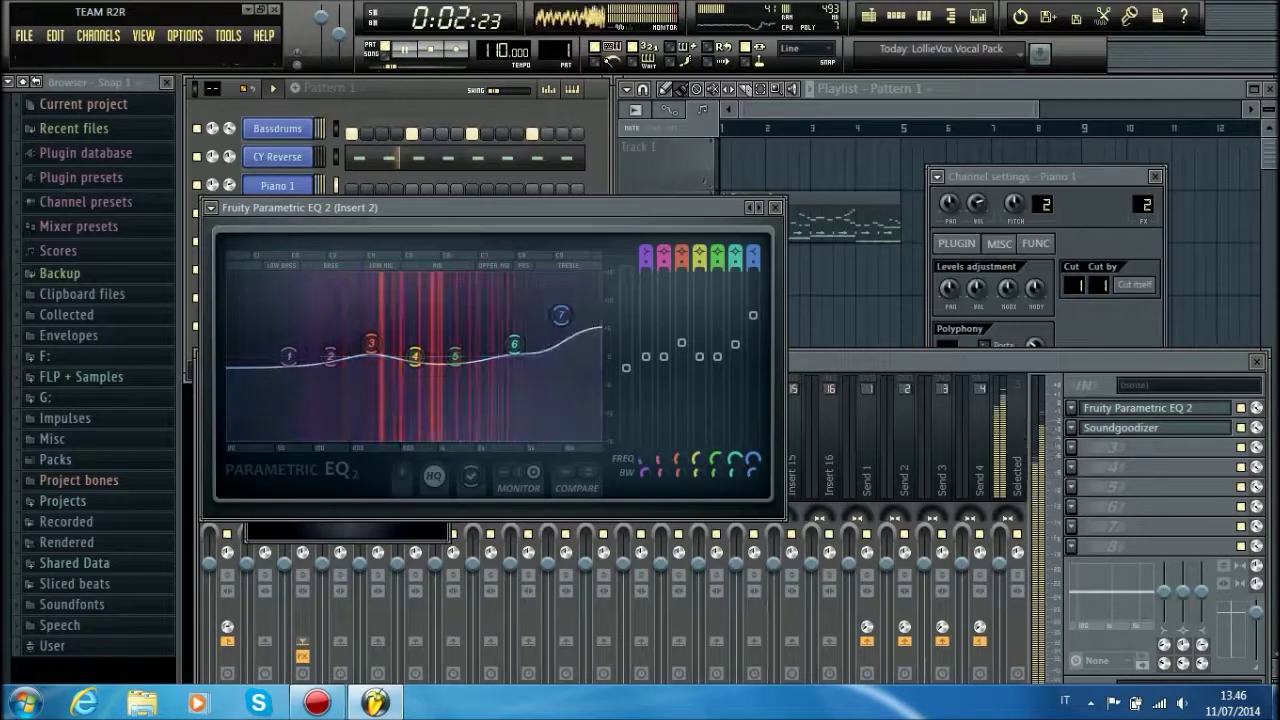
{"action": "left_click", "coordinate": [284, 564]}
{"action": "left_click", "coordinate": [591, 237]}
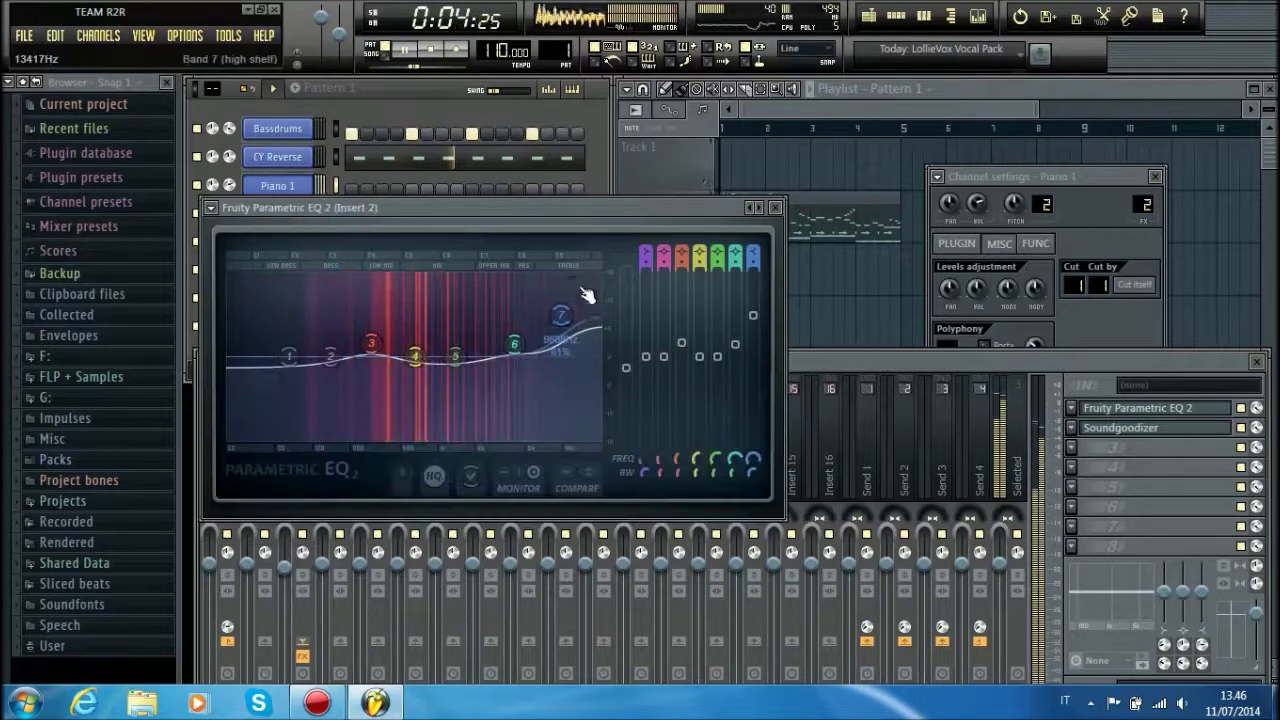
- Add Fruity Free Filter in Insert 2's third effect slot, using the Notch type at 16000 Hz with a lowered Q
{"action": "left_click", "coordinate": [1071, 447]}
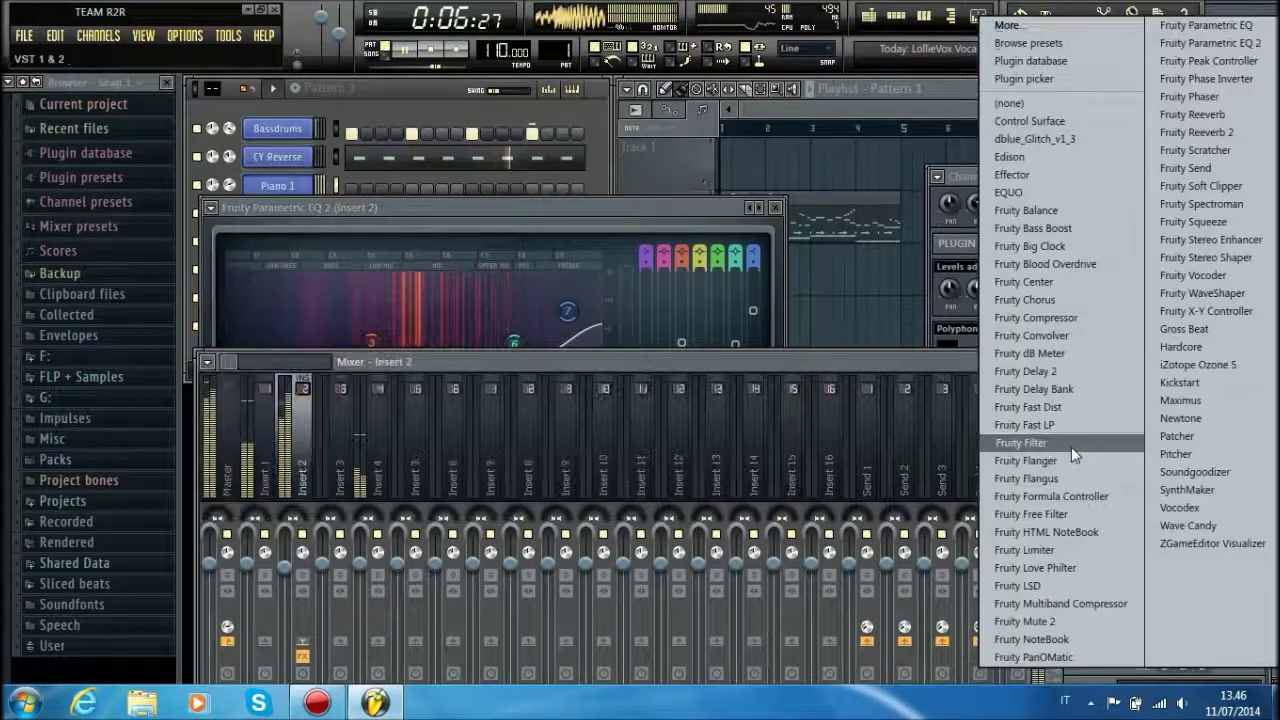
{"action": "left_click", "coordinate": [1071, 514]}
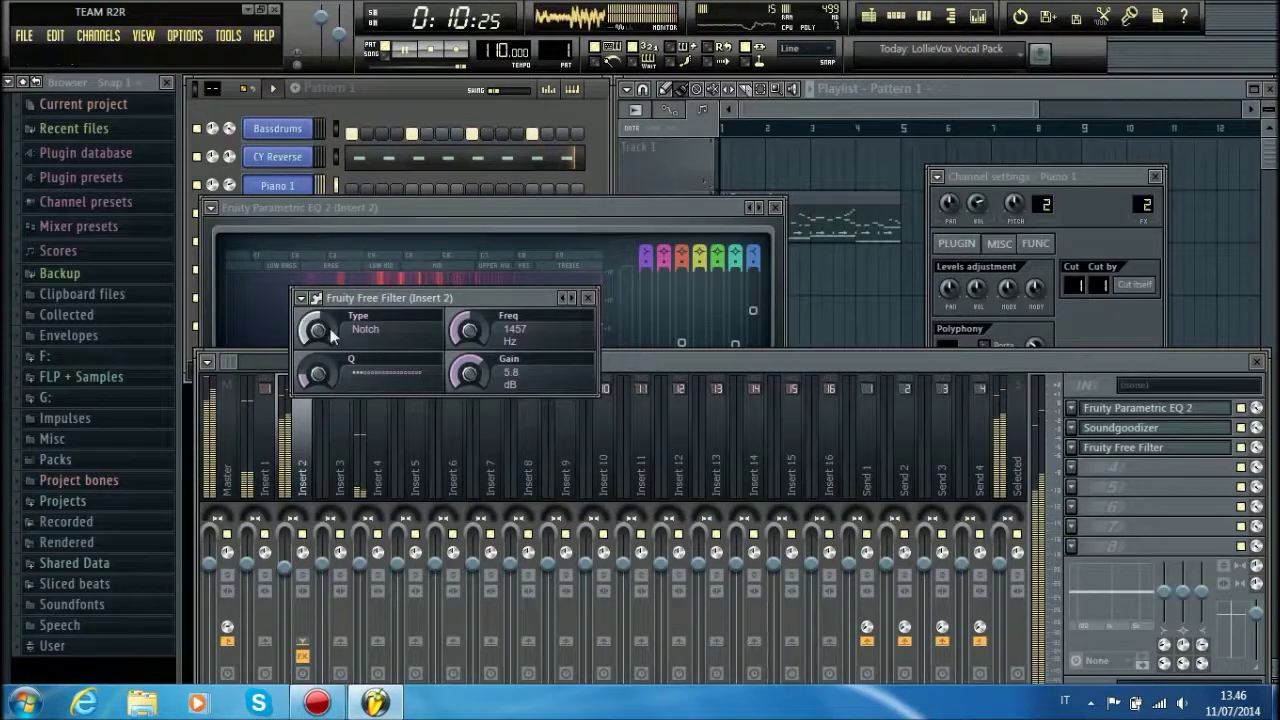
{"action": "left_click_drag", "start_coordinate": [469, 328], "coordinate": [469, 290]}
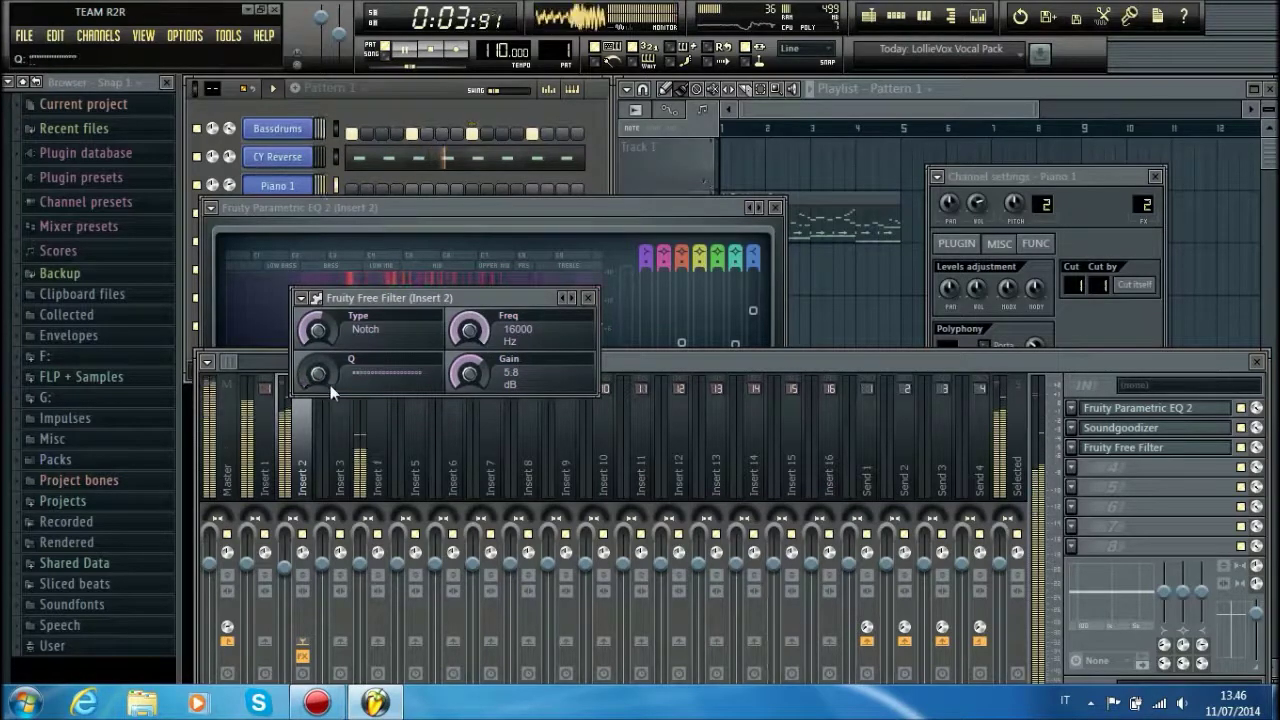
{"action": "left_click_drag", "start_coordinate": [469, 373], "coordinate": [469, 369]}
- Add Fruity Reeverb in Insert 2's fourth slot with 8 ms predelay, room size 25, diffusion 88, Warm color, 4.6 kHz damping and 1% reverb
{"action": "left_click", "coordinate": [1080, 470]}
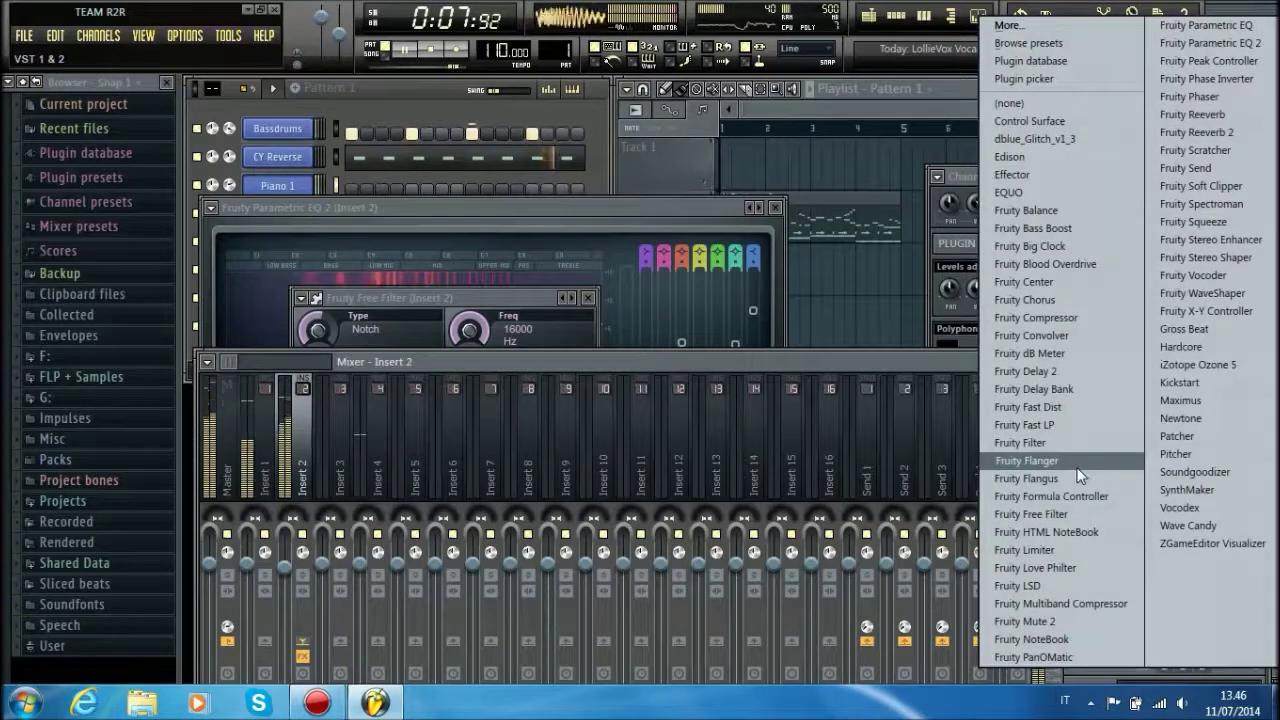
{"action": "left_click", "coordinate": [1195, 115]}
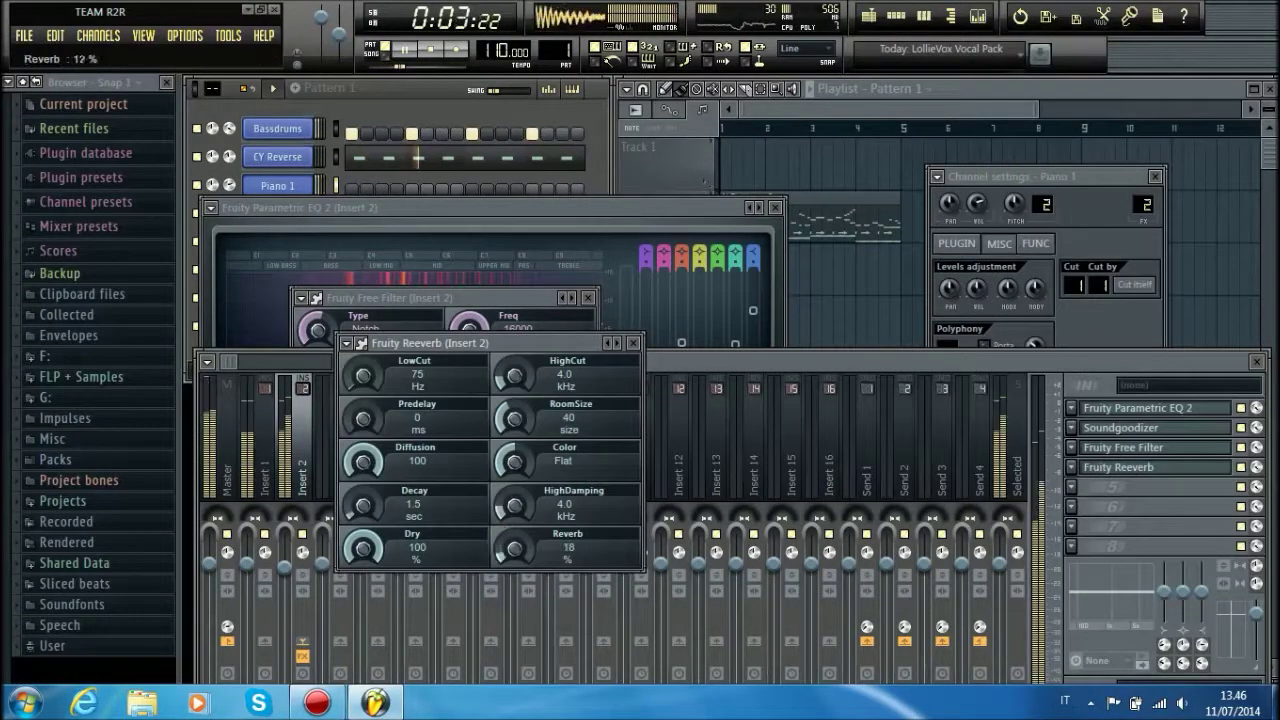
{"action": "left_click_drag", "start_coordinate": [514, 430], "coordinate": [521, 512]}
{"action": "key", "text": "space"}
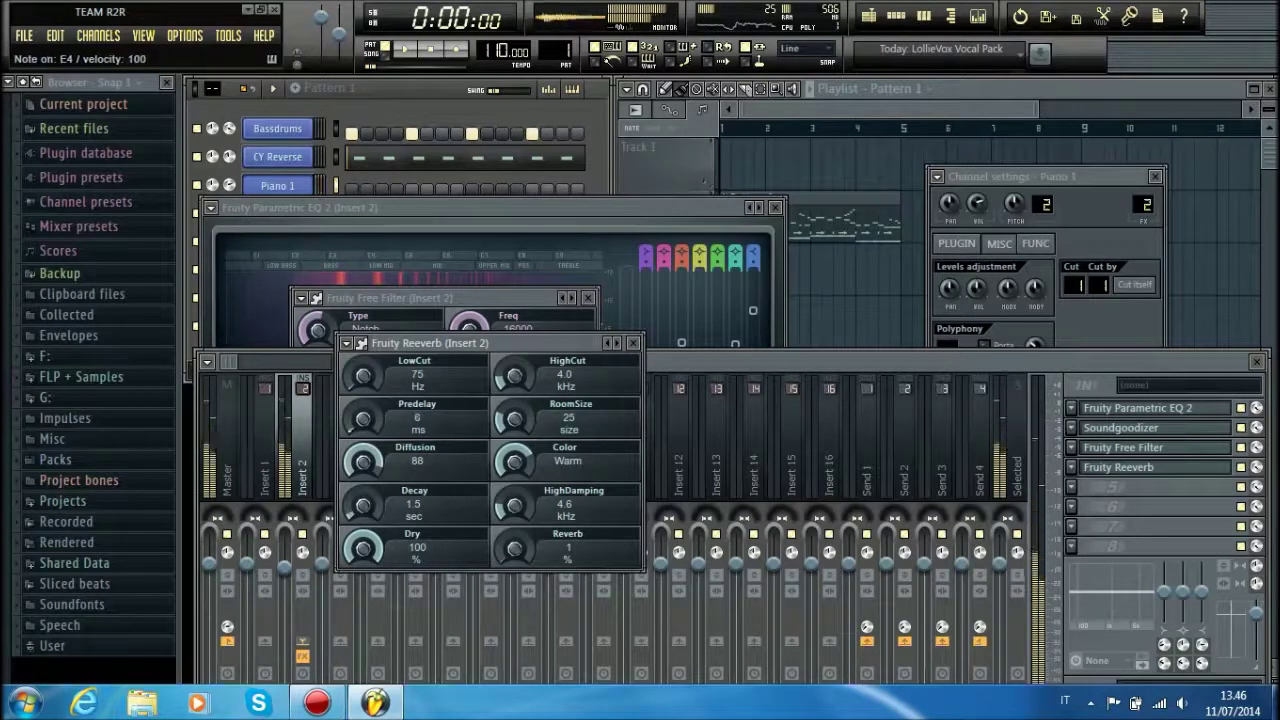
{"action": "key", "text": "space"}
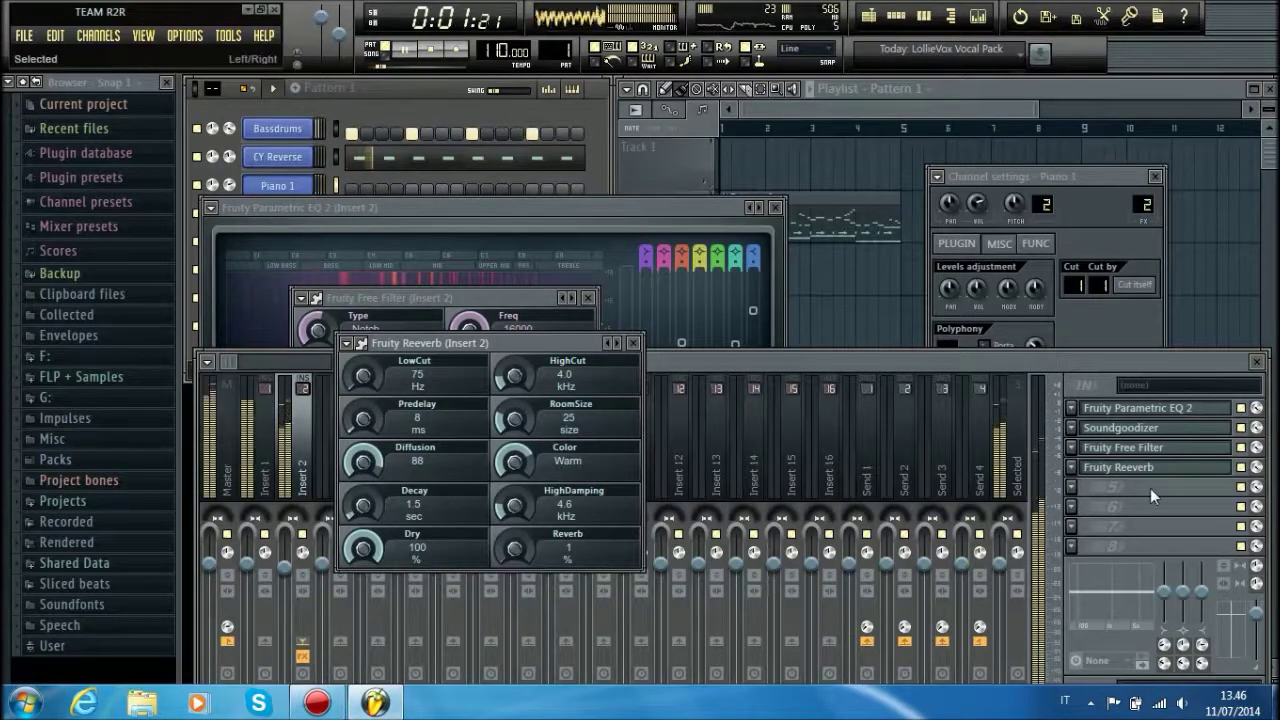
{"action": "key", "text": "space"}
- Load Fruity Delay 2 in the fifth effect slot of Insert 2 and adjust its delay time while the pattern plays
{"action": "left_click", "coordinate": [1075, 486]}
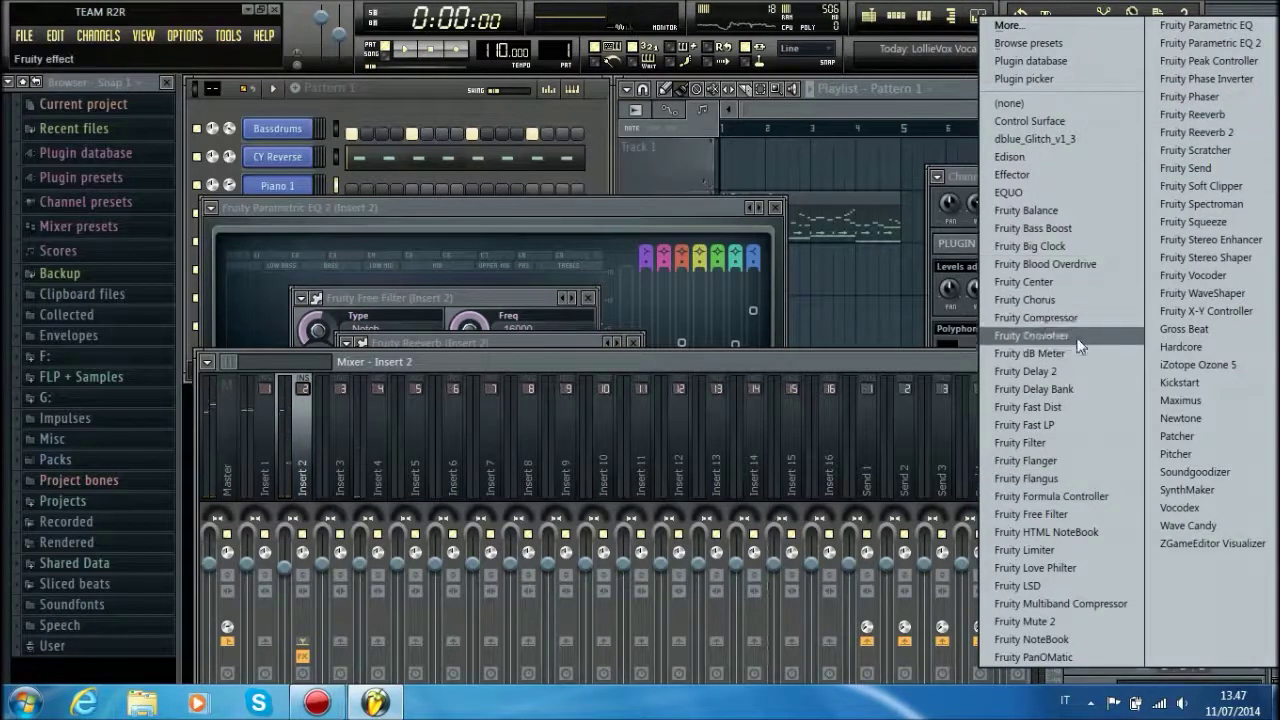
{"action": "left_click", "coordinate": [1040, 371]}
{"action": "key", "text": "space"}
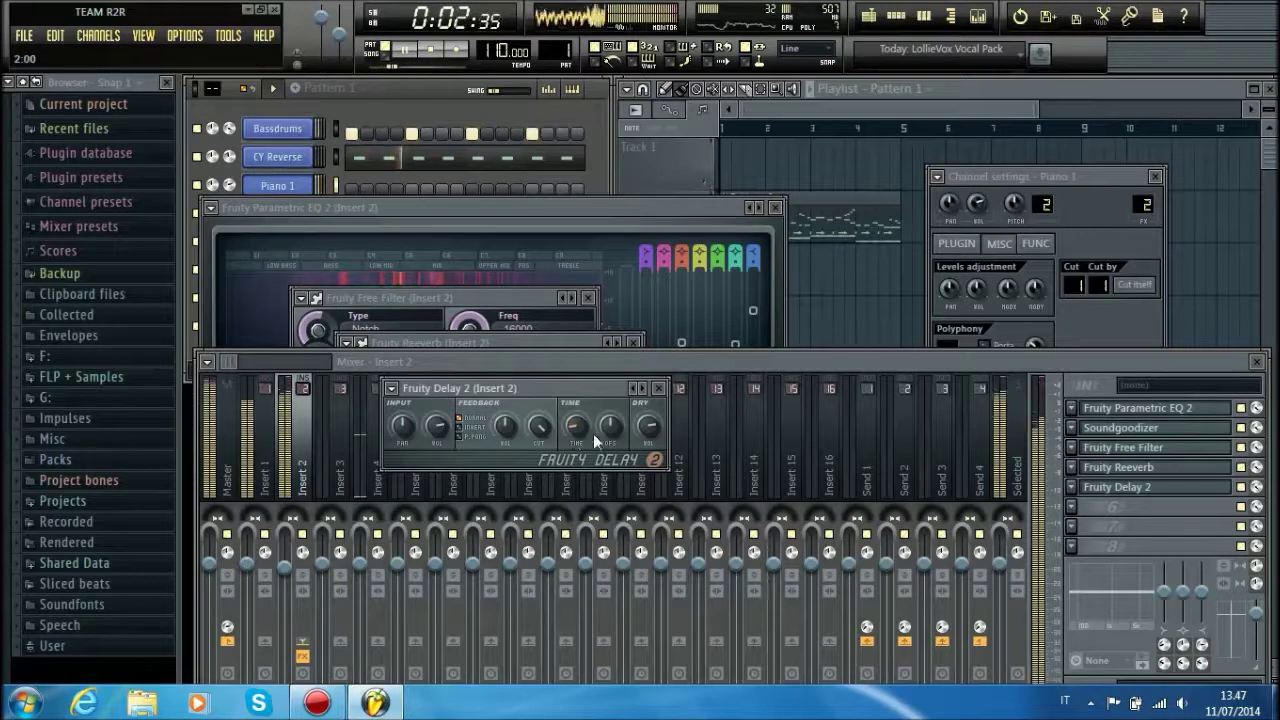
{"action": "mouse_move", "coordinate": [572, 433]}
{"action": "left_mouse_down"}
{"action": "mouse_move", "coordinate": [572, 455]}
{"action": "mouse_move", "coordinate": [574, 412]}
{"action": "left_mouse_up"}
{"action": "key", "text": "space"}
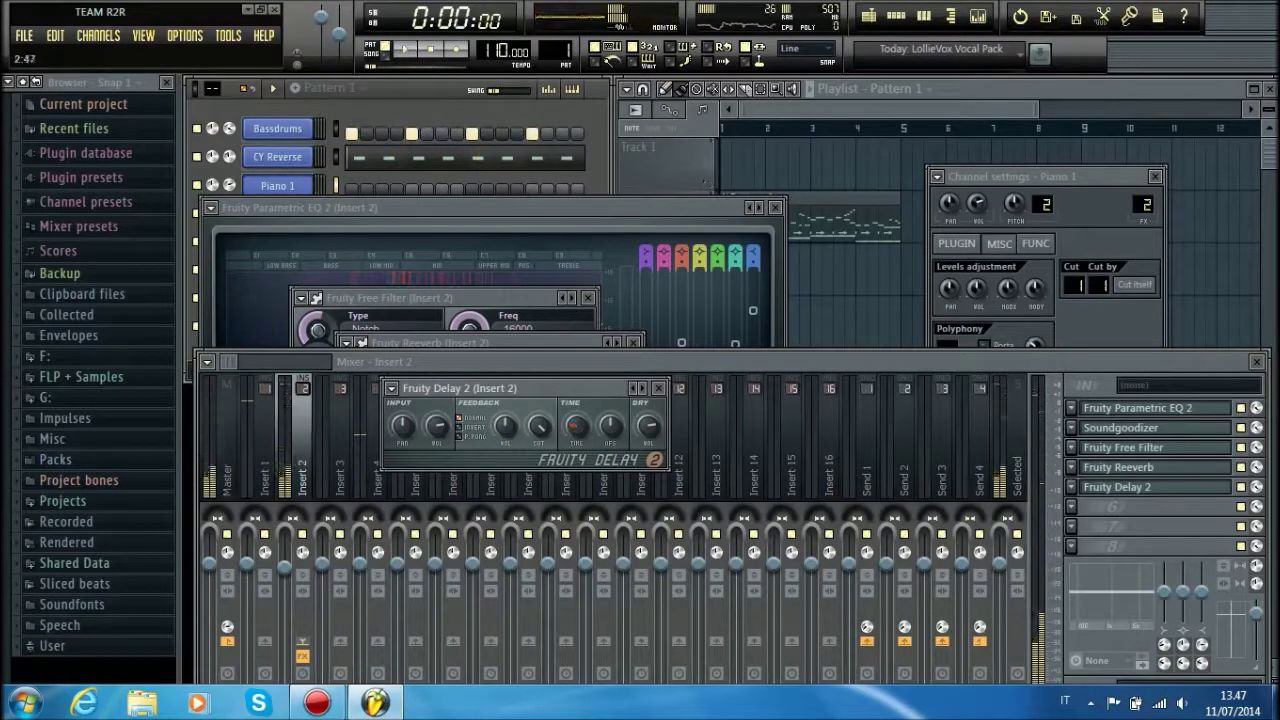
- Lower Fruity Delay 2's feedback volume and dry level while sounding test piano notes
{"action": "key", "text": "c"}
{"action": "left_click_drag", "start_coordinate": [507, 430], "coordinate": [507, 450]}
{"action": "key", "text": "c"}
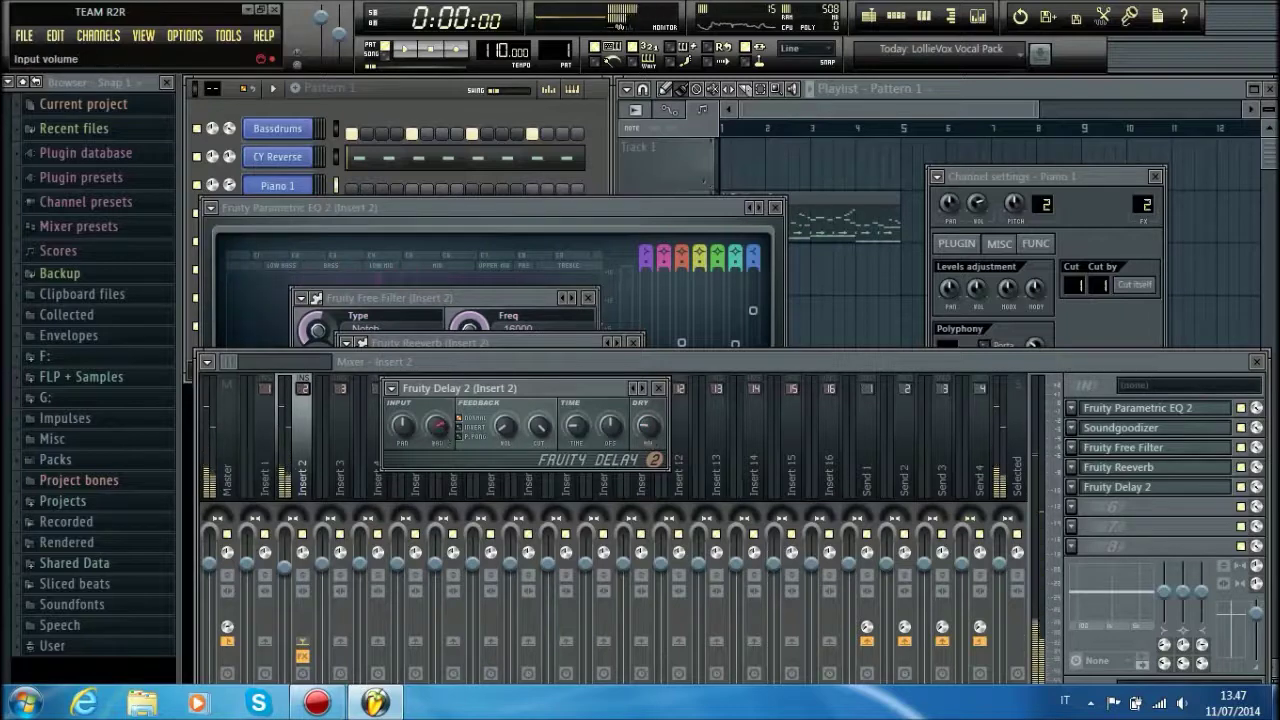
{"action": "key", "text": "space"}
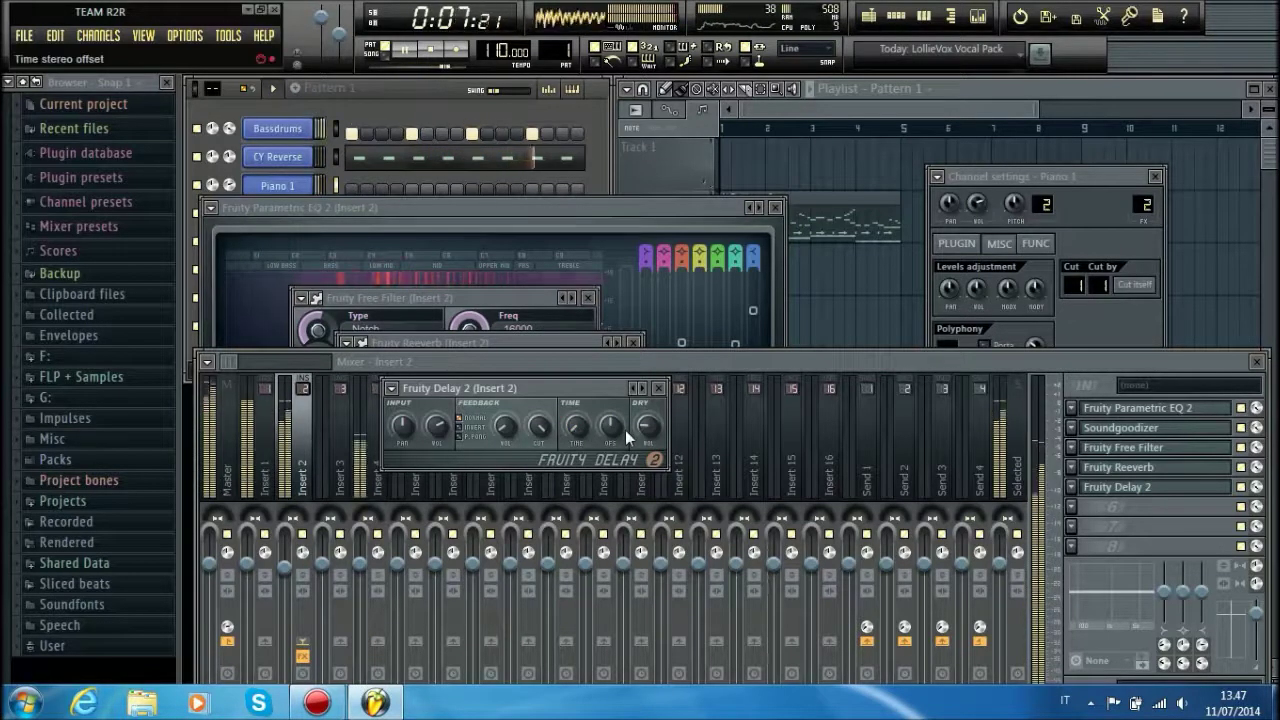
- Audition longer delay times in Fruity Delay 2 against the playing pattern, including 11:00, and bring the time back to a shorter setting
{"action": "left_click_drag", "start_coordinate": [579, 424], "coordinate": [579, 350]}
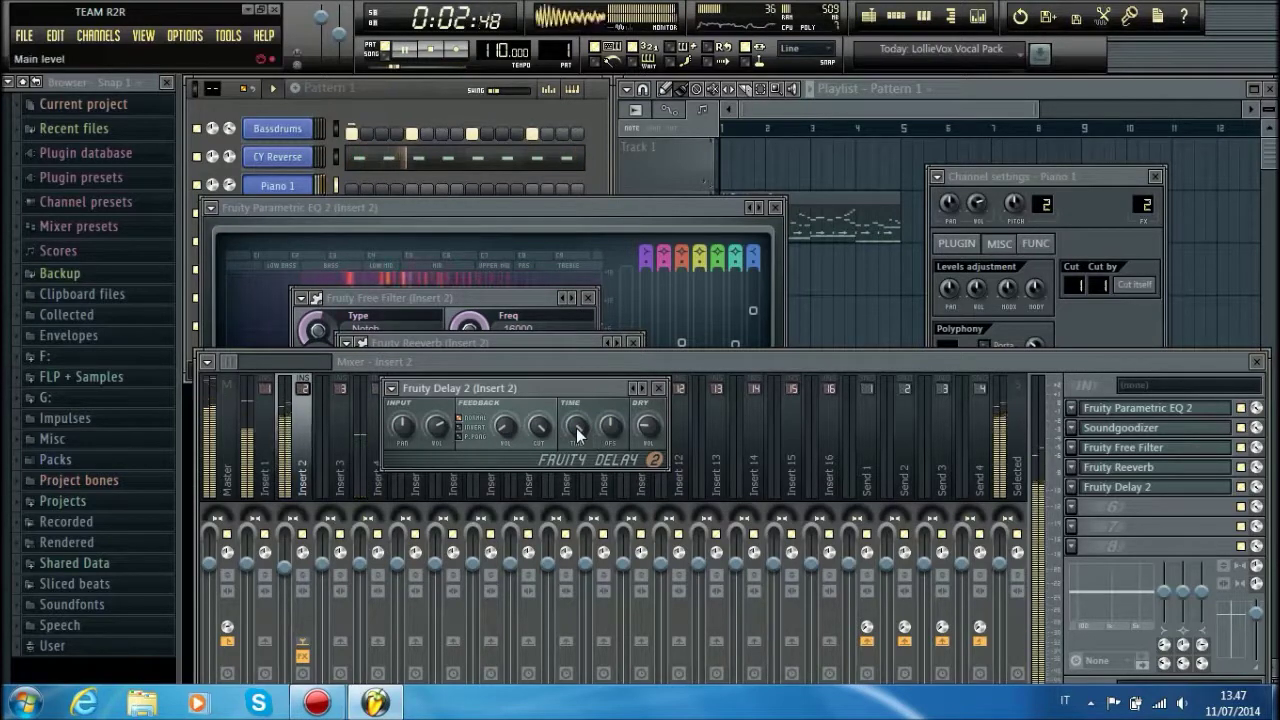
{"action": "key", "text": "space"}
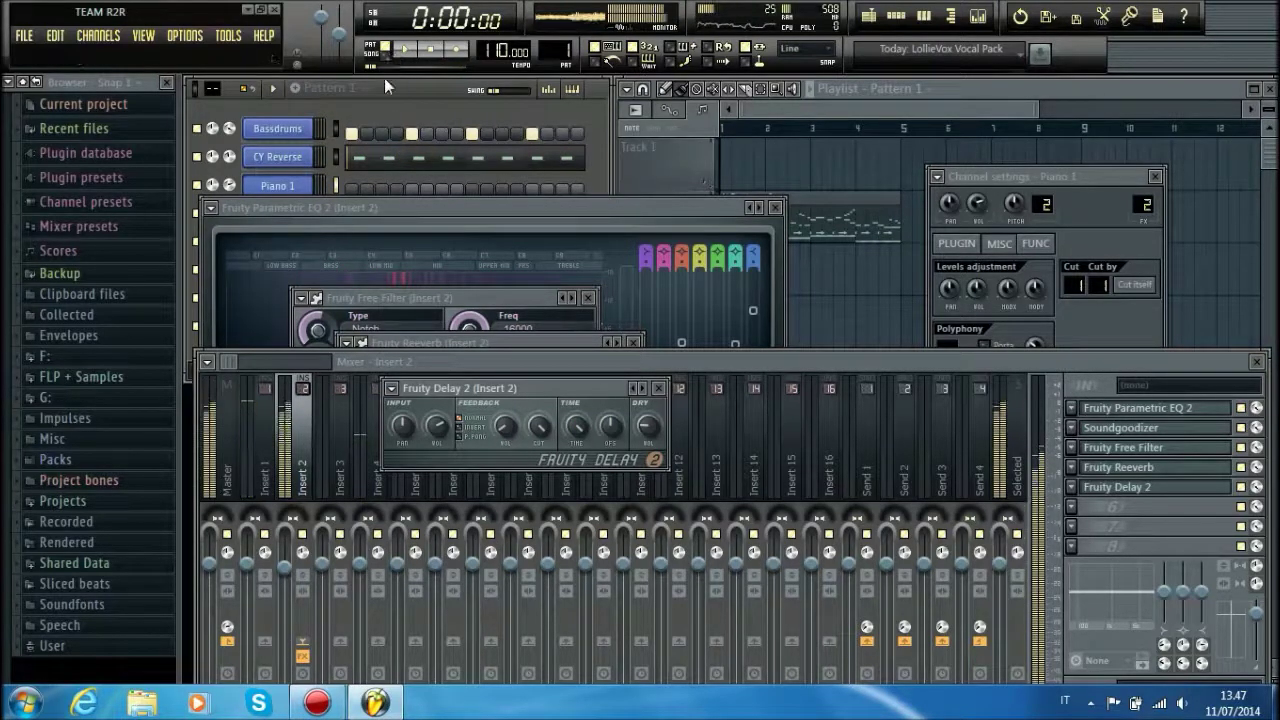
{"action": "key", "text": "v"}
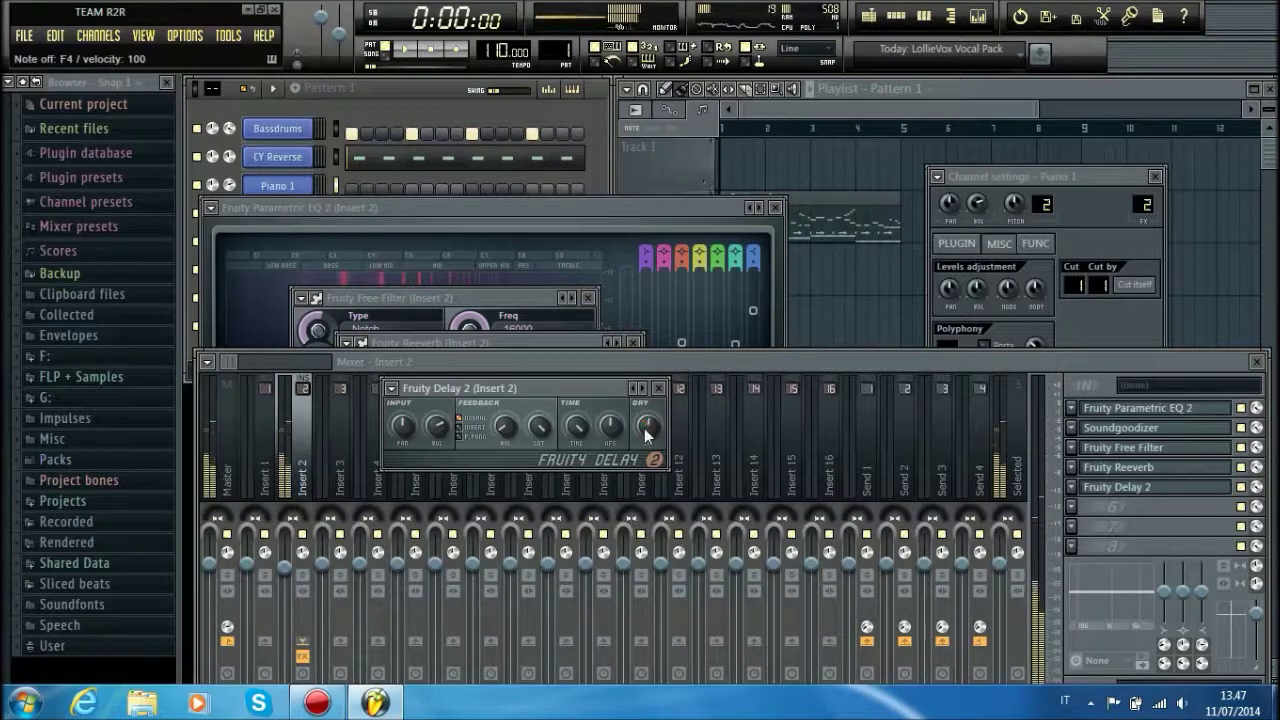
{"action": "key", "text": "space"}
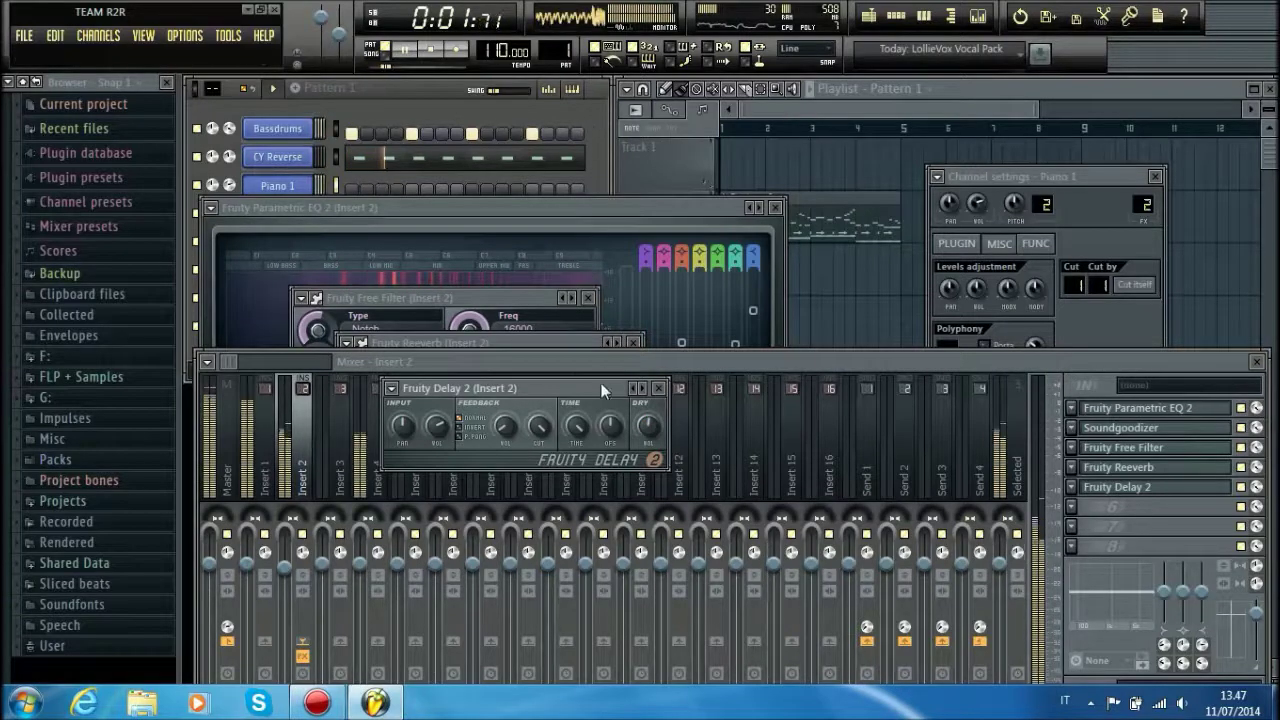
{"action": "left_click_drag", "start_coordinate": [577, 426], "coordinate": [577, 458]}
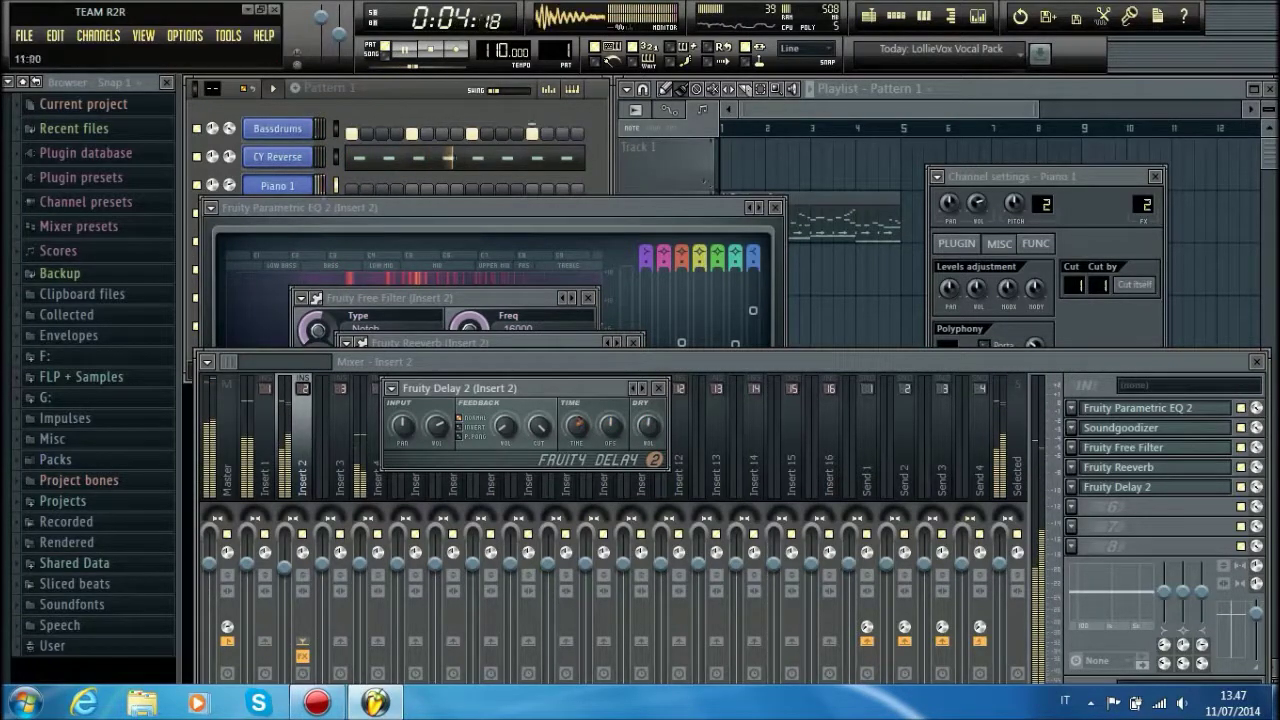
{"action": "left_click_drag", "start_coordinate": [584, 432], "coordinate": [584, 468]}
{"action": "right_click", "coordinate": [576, 426]}
{"action": "left_click", "coordinate": [603, 433]}
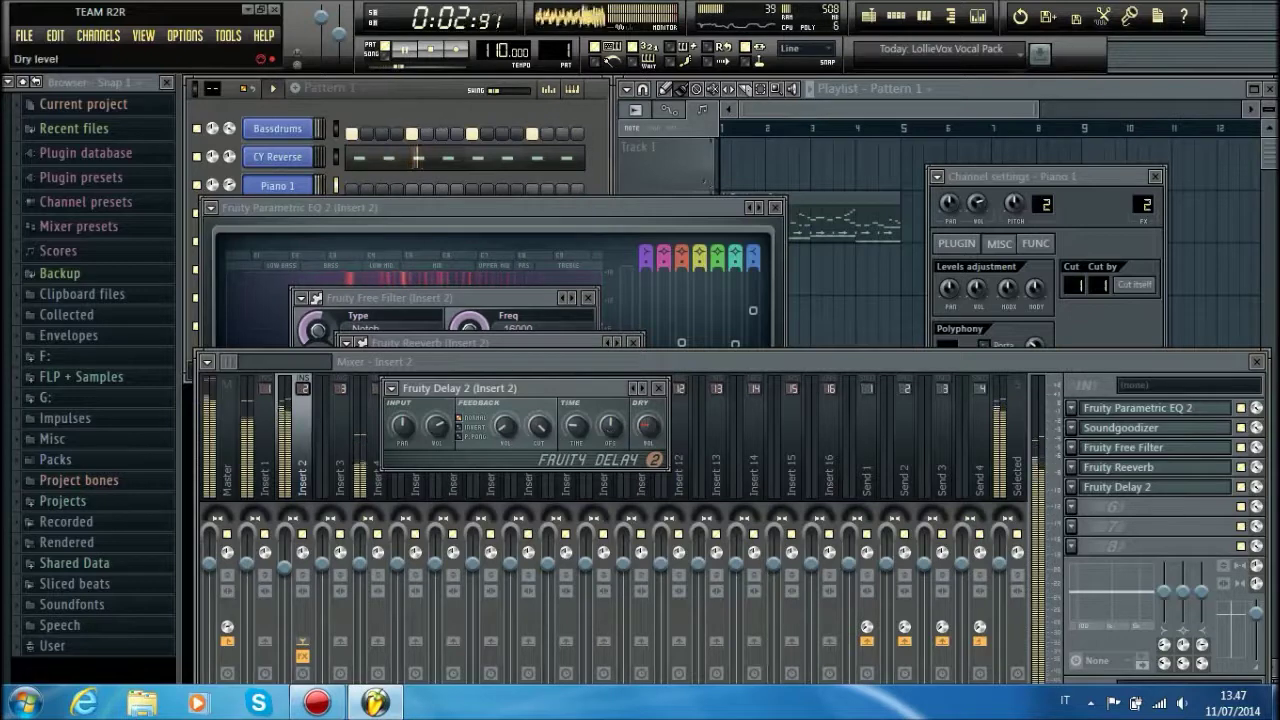
- Lower Fruity Delay 2's dry level and feedback slightly and reduce the mix level of its slot to 32%
{"action": "left_click_drag", "start_coordinate": [647, 432], "coordinate": [647, 440]}
{"action": "left_click_drag", "start_coordinate": [497, 429], "coordinate": [497, 436]}
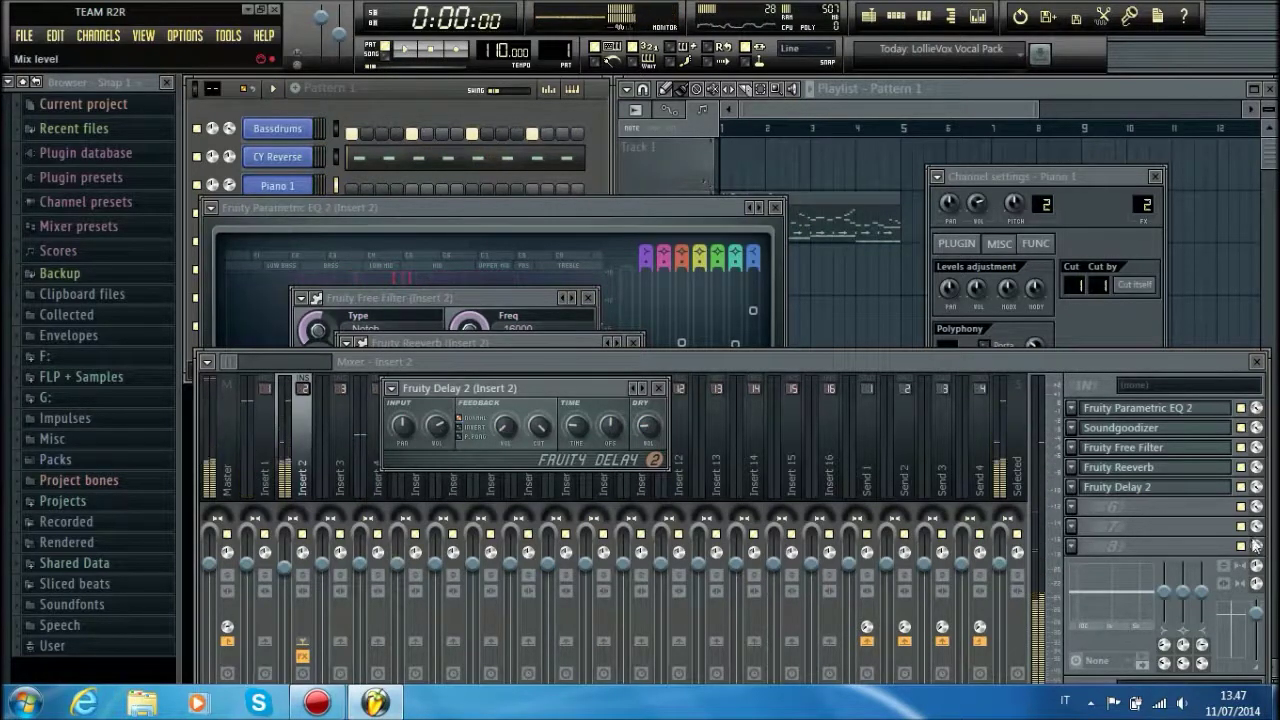
{"action": "left_click", "coordinate": [1256, 545]}
{"action": "key", "text": "space"}
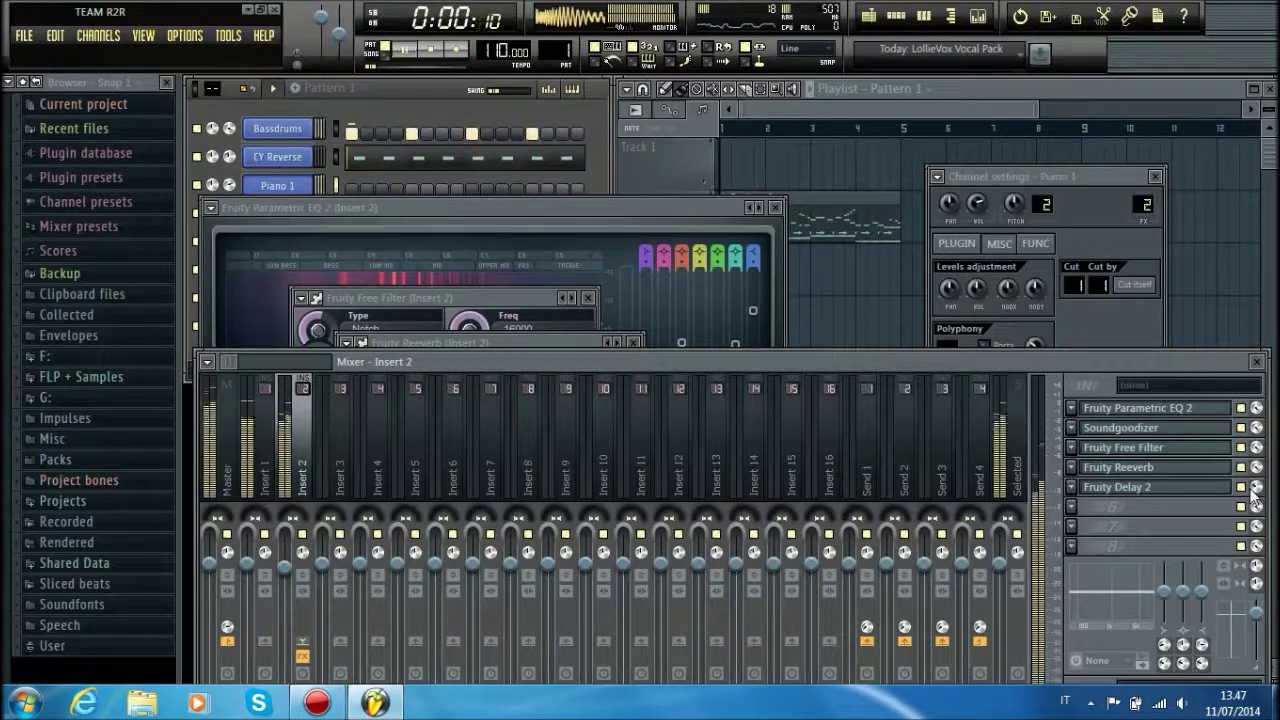
{"action": "left_click", "coordinate": [1256, 488]}
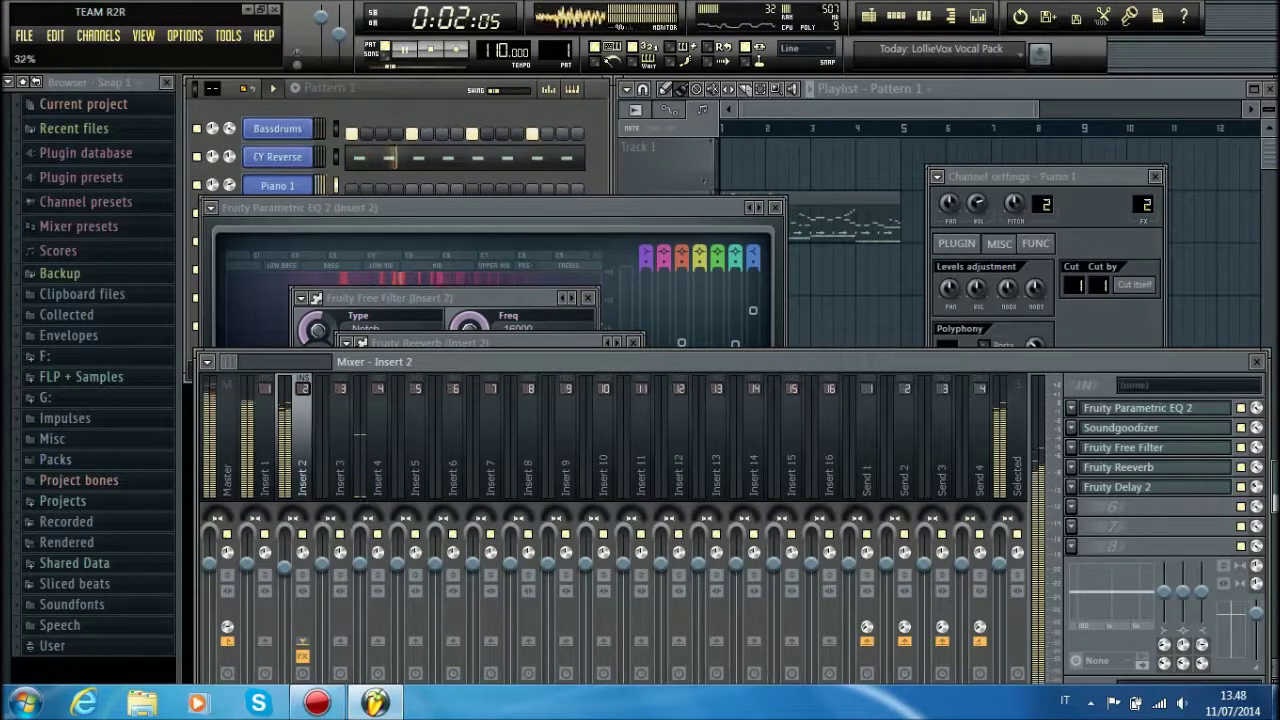
- Route the Bass channel to mixer Insert 3, stop playback and raise that insert's fader to about 108%
{"action": "left_click", "coordinate": [787, 112]}
{"action": "left_click", "coordinate": [591, 130]}
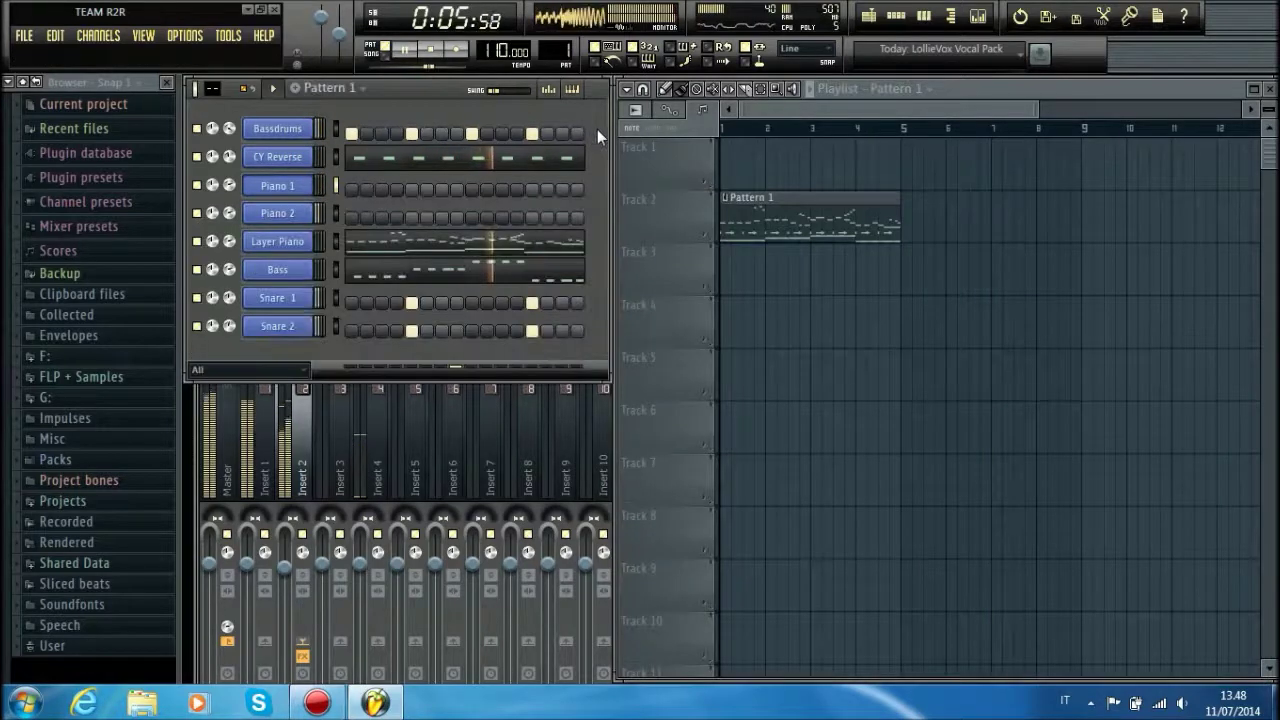
{"action": "left_click", "coordinate": [306, 278]}
{"action": "left_click_drag", "start_coordinate": [1145, 211], "coordinate": [1145, 197]}
{"action": "key", "text": "space"}
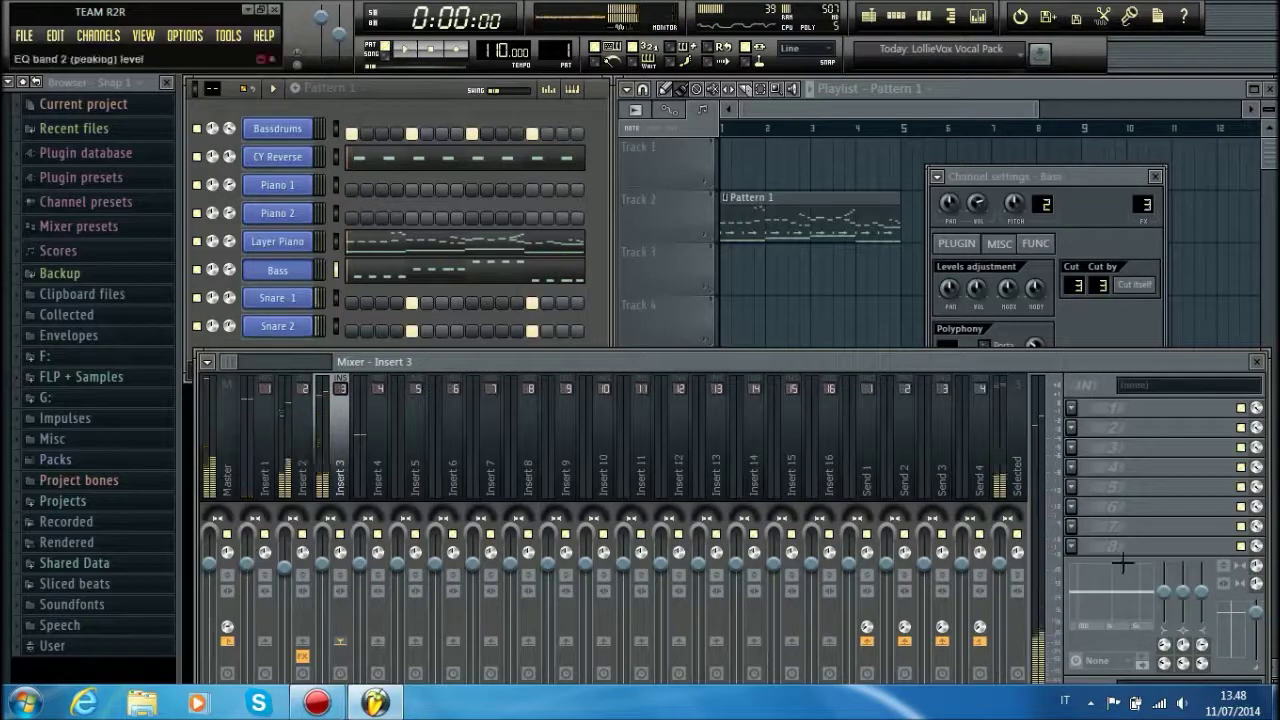
{"action": "key", "text": "v"}
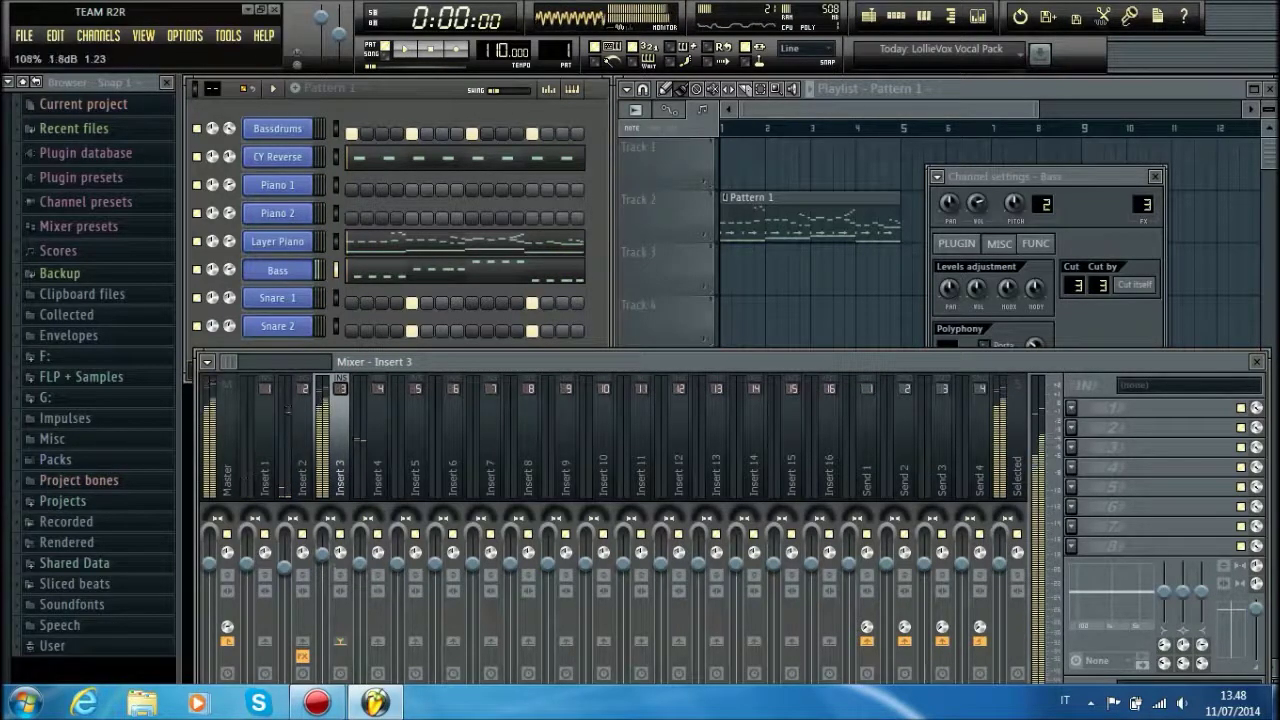
- Add Soundgoodizer in the first effect slot of Insert 3, keeping mode A and reducing its amount
{"action": "left_click", "coordinate": [1072, 486]}
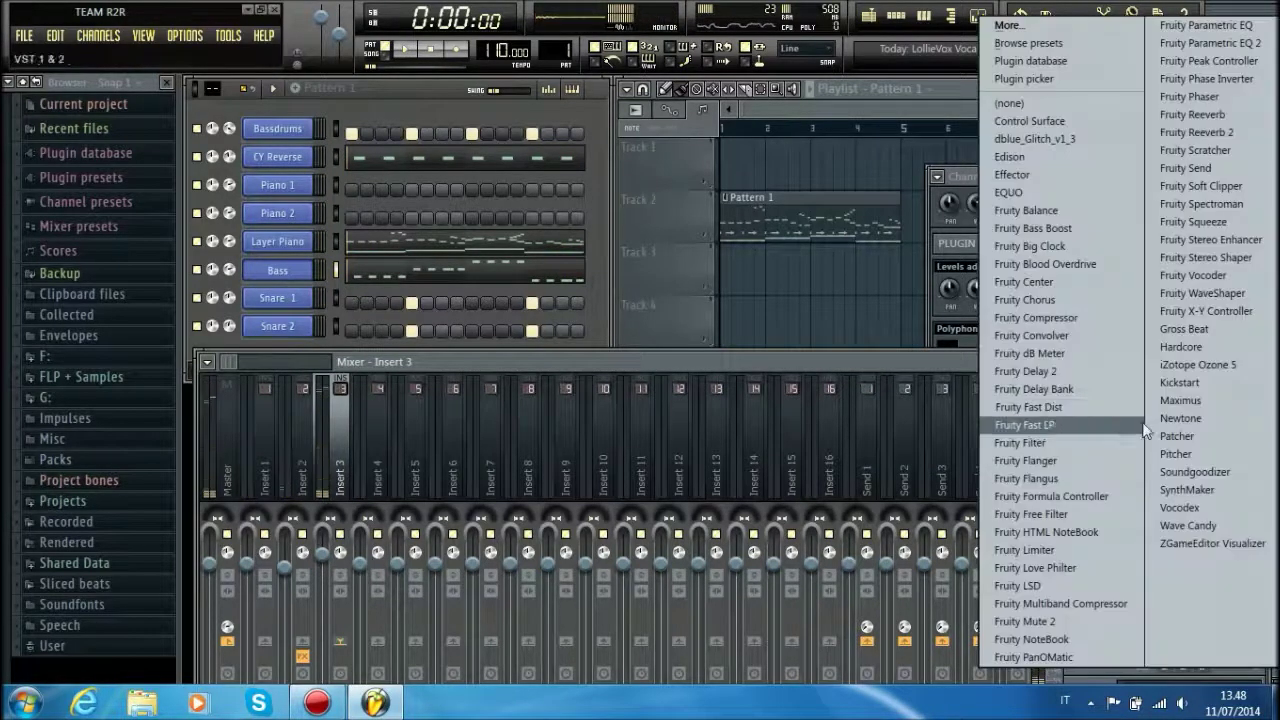
{"action": "left_click", "coordinate": [1190, 472]}
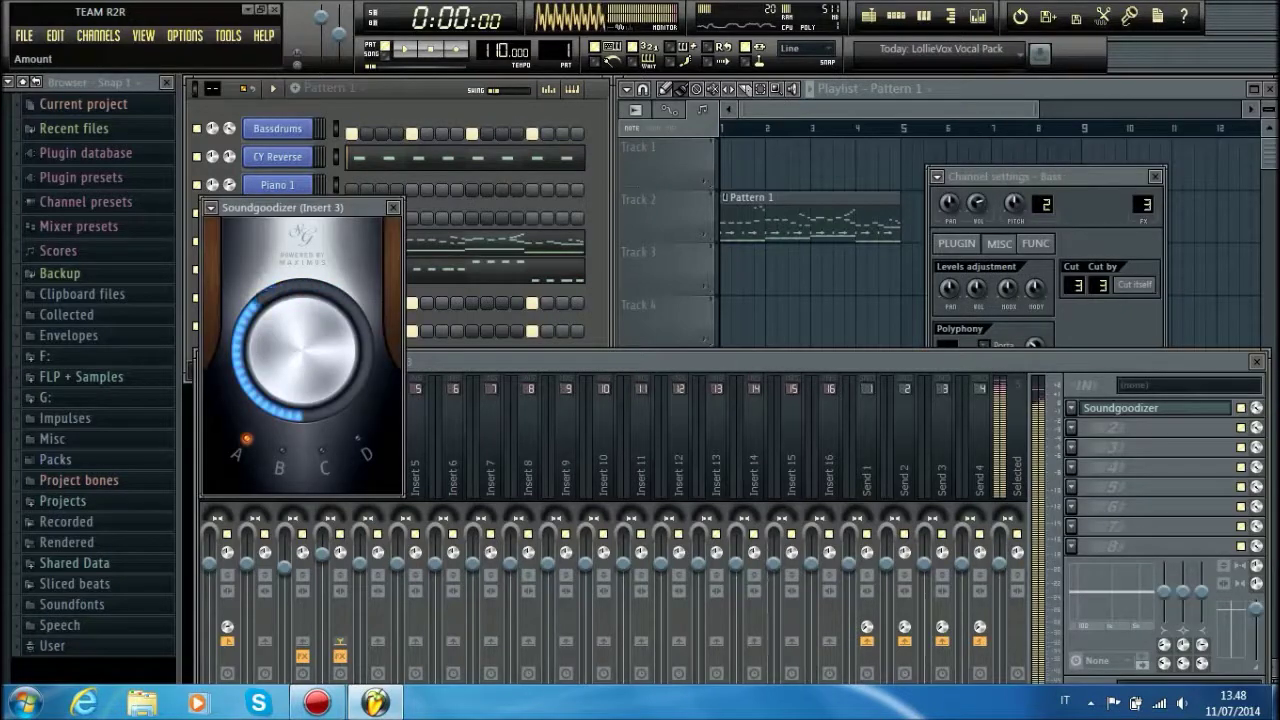
{"action": "key", "text": "v"}
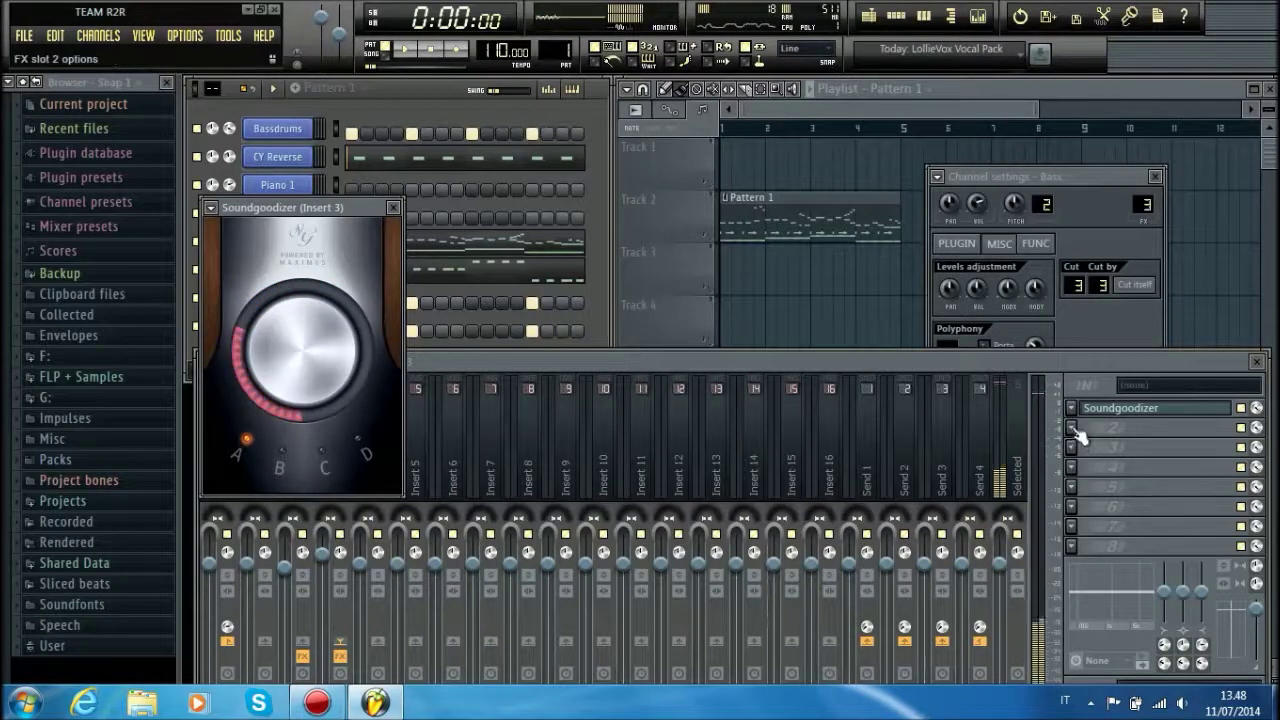
- Add Fruity Reeverb in Insert 3's second slot with 203 Hz low cut, 3.1 kHz high cut, 96 ms predelay, room size 5 and 6% reverb
{"action": "left_click", "coordinate": [1104, 448]}
{"action": "left_click", "coordinate": [1195, 115]}
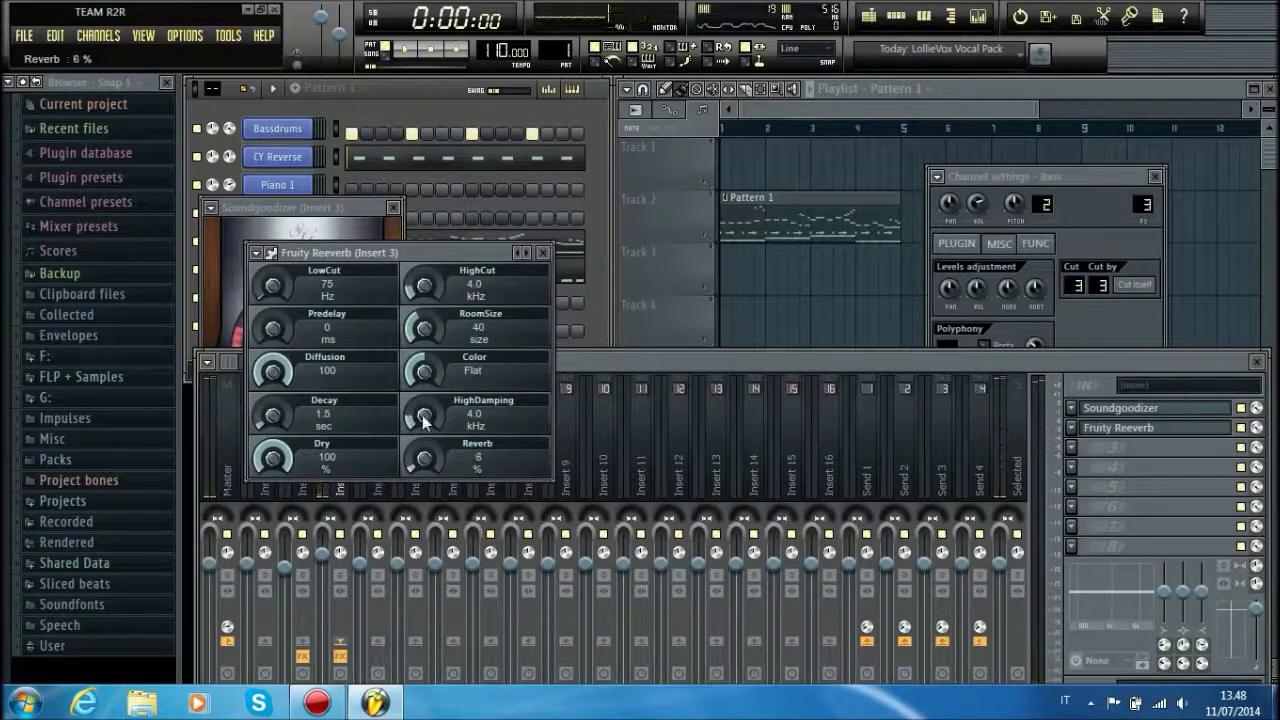
{"action": "key", "text": "v"}
{"action": "left_click_drag", "start_coordinate": [331, 336], "coordinate": [331, 318]}
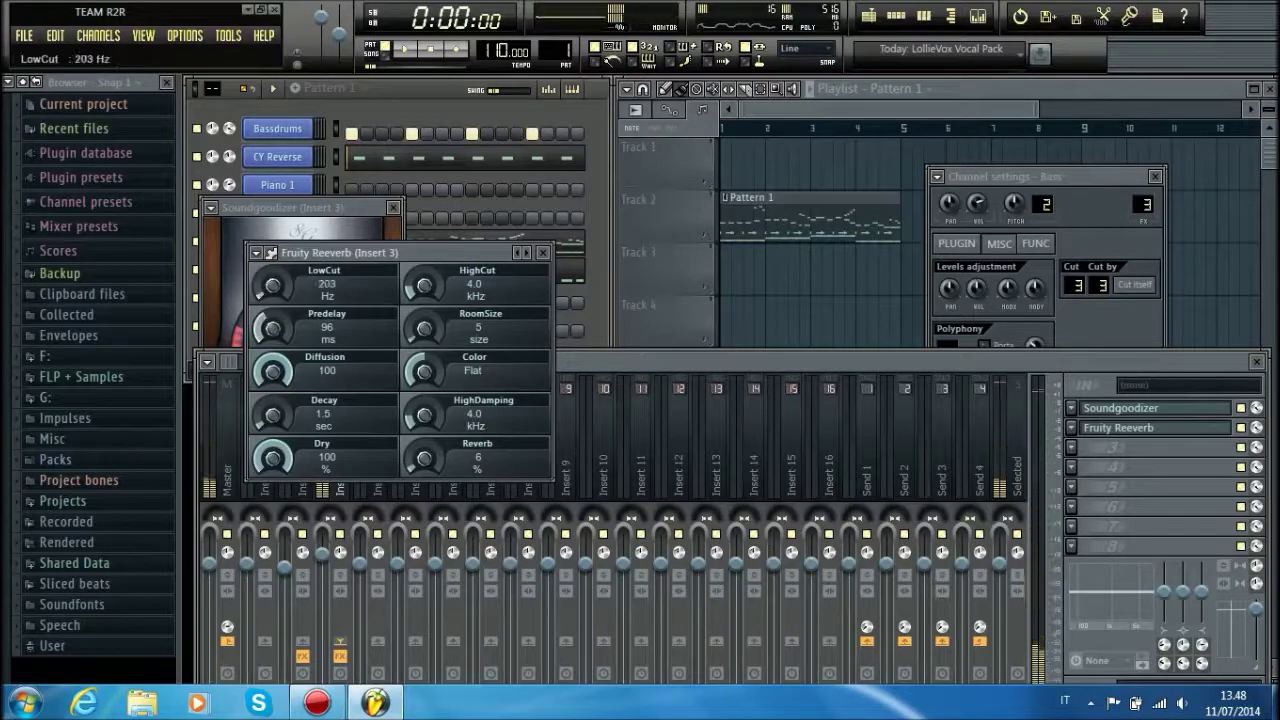
{"action": "key", "text": "v"}
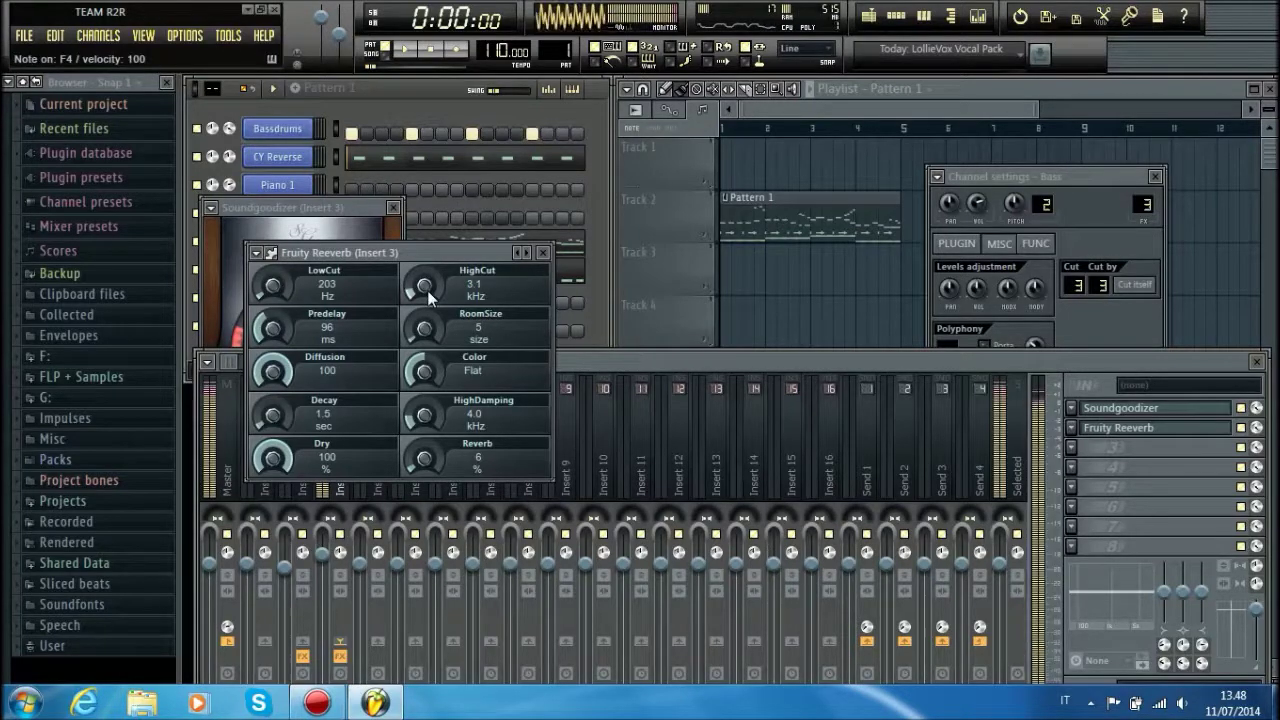
- Add Fruity Parametric EQ 2 in Insert 3's third slot, boosting bands 2 and 7 and lowering band 1 slightly
{"action": "left_click", "coordinate": [1071, 447]}
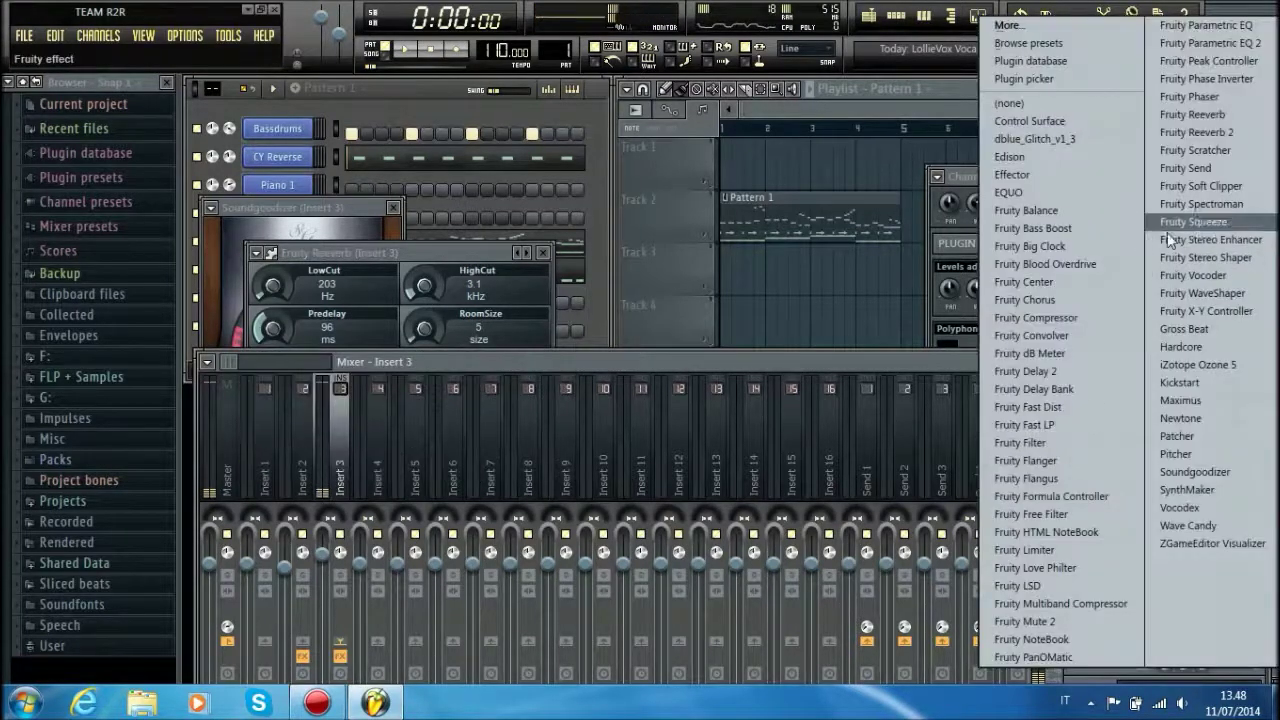
{"action": "left_click", "coordinate": [1216, 42]}
{"action": "left_click_drag", "start_coordinate": [628, 447], "coordinate": [632, 424]}
{"action": "key", "text": "v"}
{"action": "left_click_drag", "start_coordinate": [420, 447], "coordinate": [395, 424]}
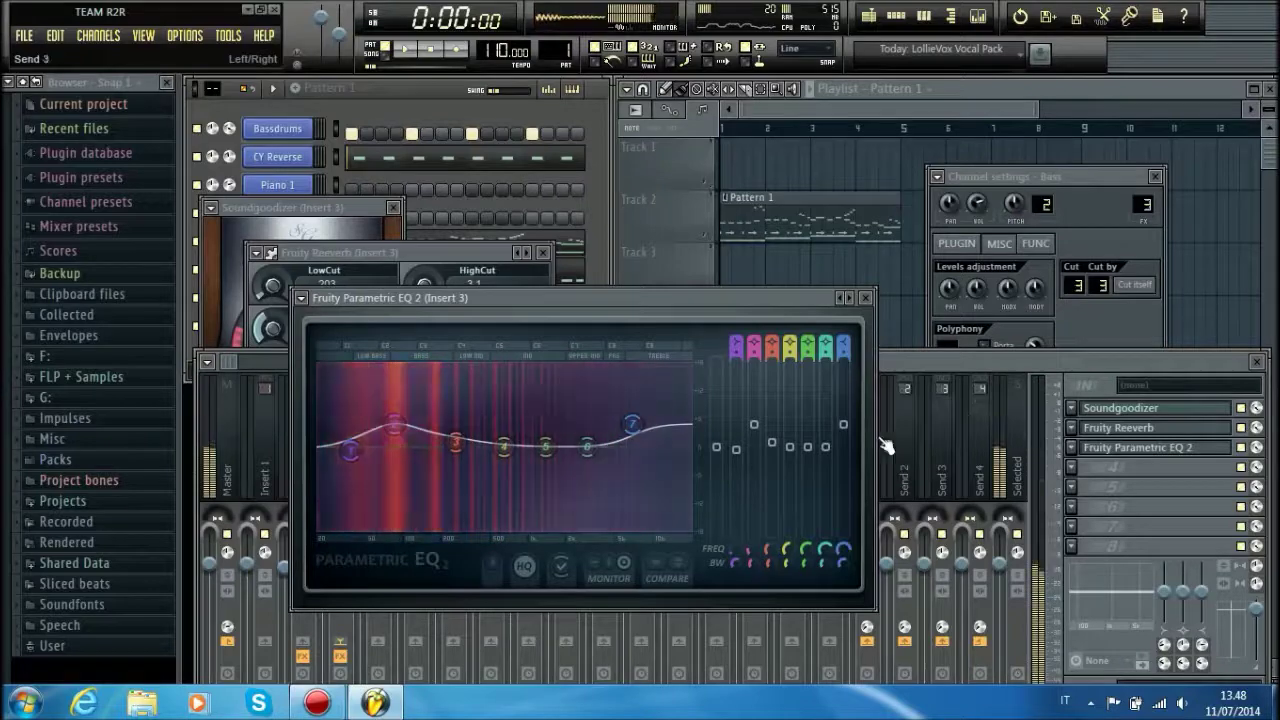
{"action": "left_click_drag", "start_coordinate": [398, 427], "coordinate": [399, 431]}
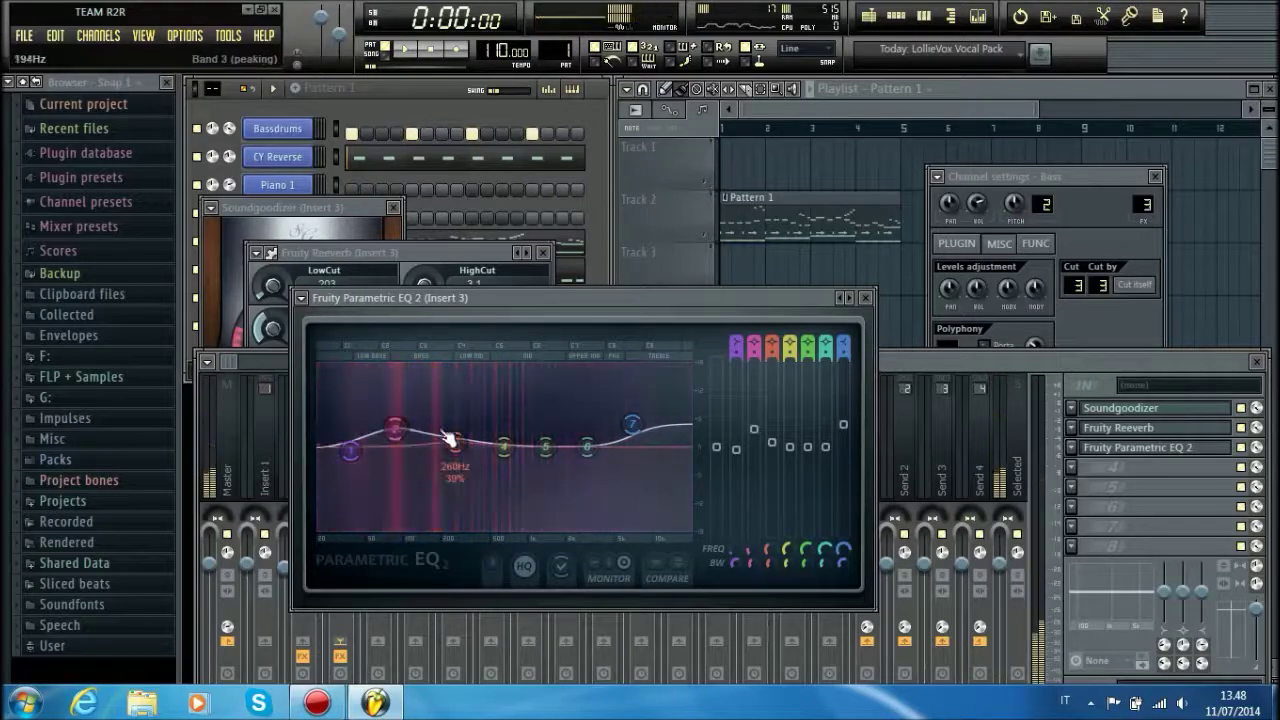
- Add Fruity Free Filter in Insert 3's fourth slot and adjust its frequency while sounding test bass notes
{"action": "left_click", "coordinate": [1071, 467]}
{"action": "left_click", "coordinate": [1032, 514]}
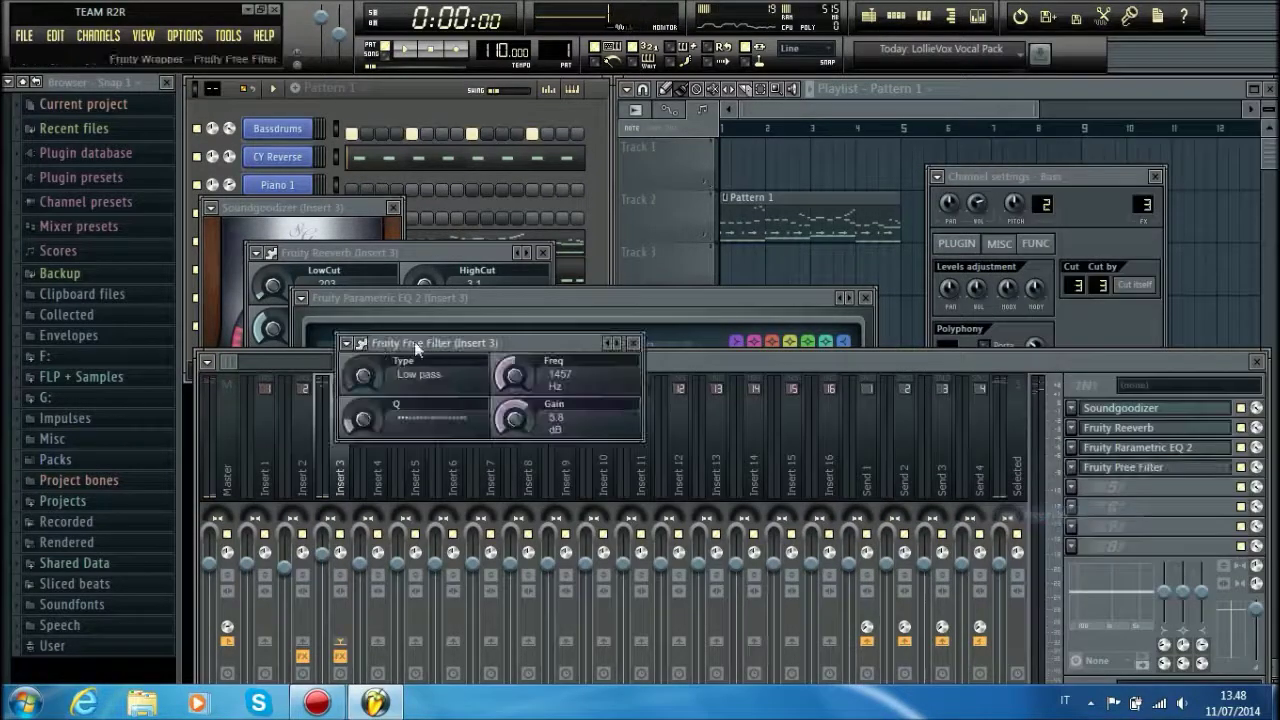
{"action": "key", "text": "v"}
{"action": "key", "text": "v"}
{"action": "key", "text": "v"}
{"action": "left_click_drag", "start_coordinate": [524, 387], "coordinate": [529, 378]}
- Add Fruity Bass Boost in Insert 3's fifth slot, lowering its frequency to 40 Hz and reducing the amount while sounding test notes
{"action": "left_click", "coordinate": [1075, 490]}
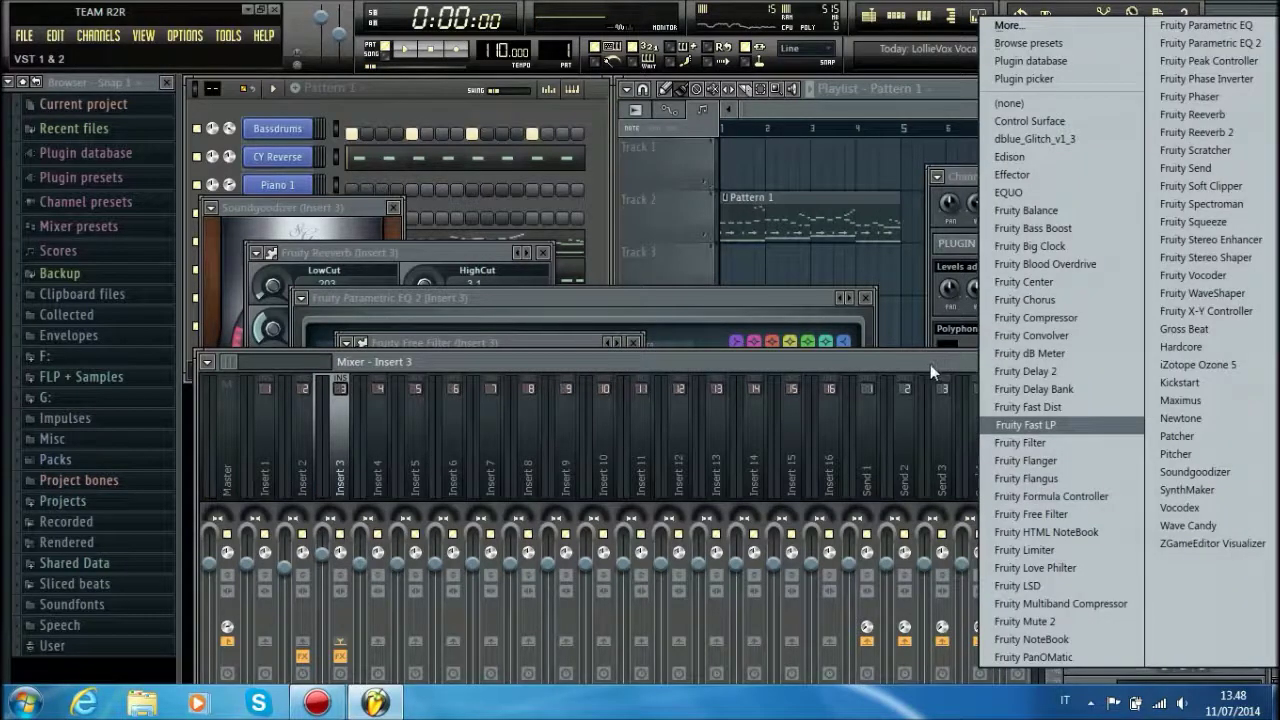
{"action": "left_click", "coordinate": [1040, 229]}
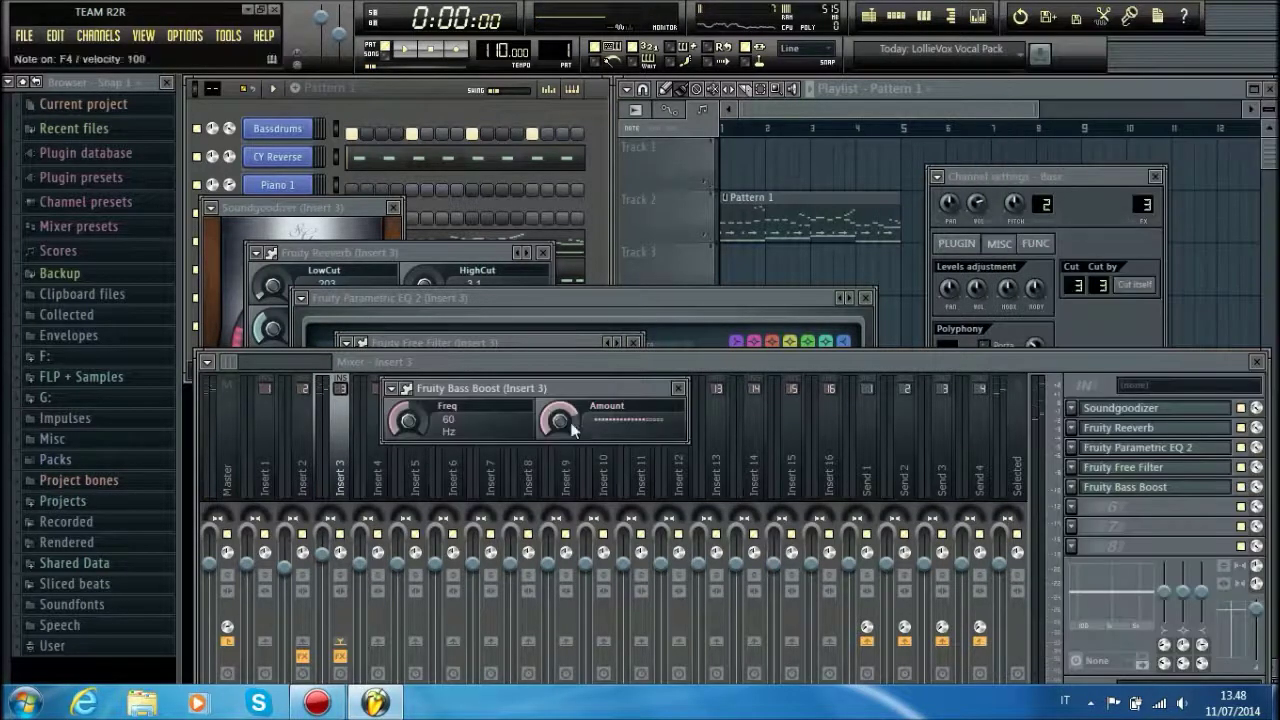
{"action": "left_click_drag", "start_coordinate": [563, 422], "coordinate": [563, 418]}
{"action": "left_click_drag", "start_coordinate": [409, 420], "coordinate": [409, 427]}
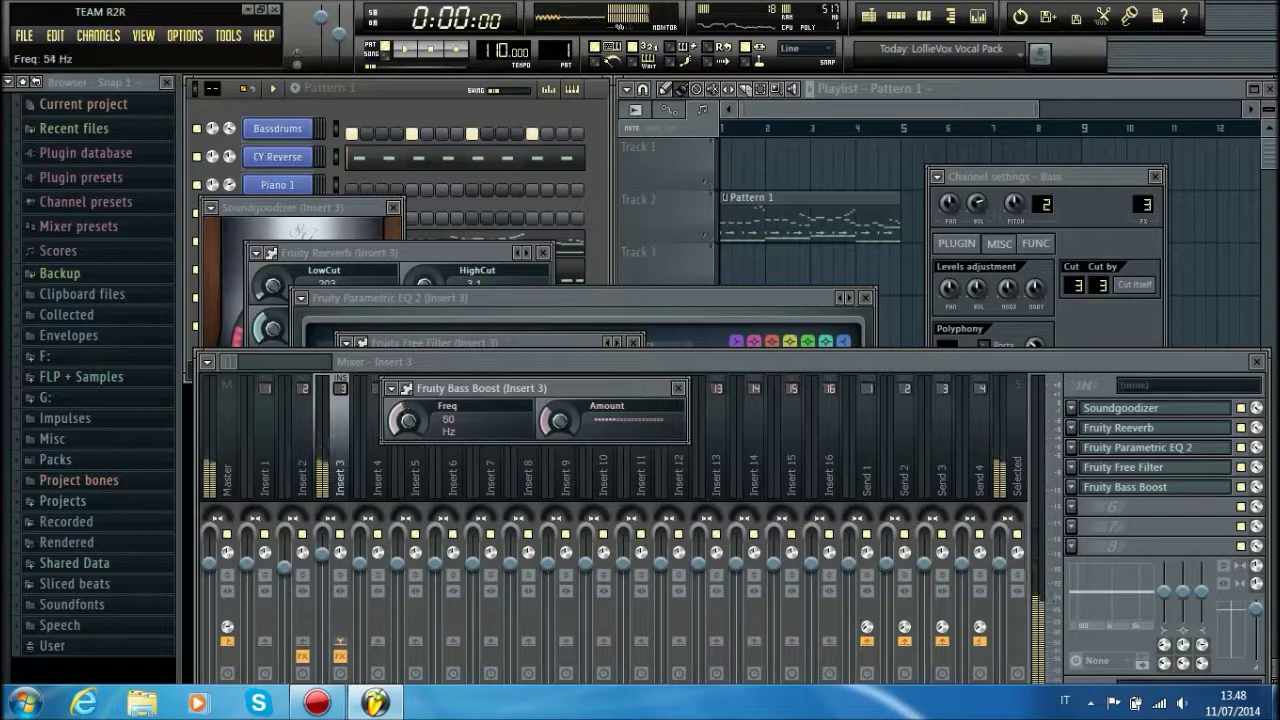
{"action": "key", "text": "z"}
{"action": "left_click_drag", "start_coordinate": [560, 421], "coordinate": [560, 425]}
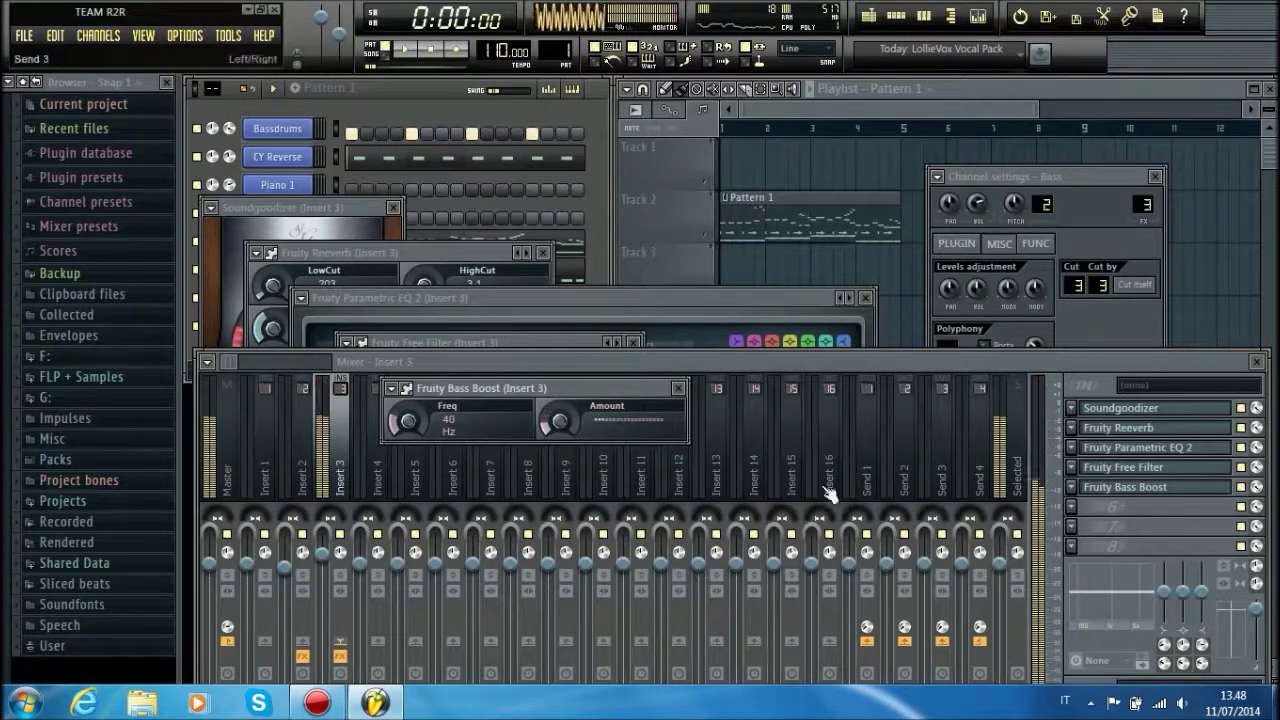
- Set Insert 3's Fruity Free Filter to a high shelf at 6407 Hz
{"action": "left_click", "coordinate": [1123, 470]}
{"action": "left_click", "coordinate": [1123, 468]}
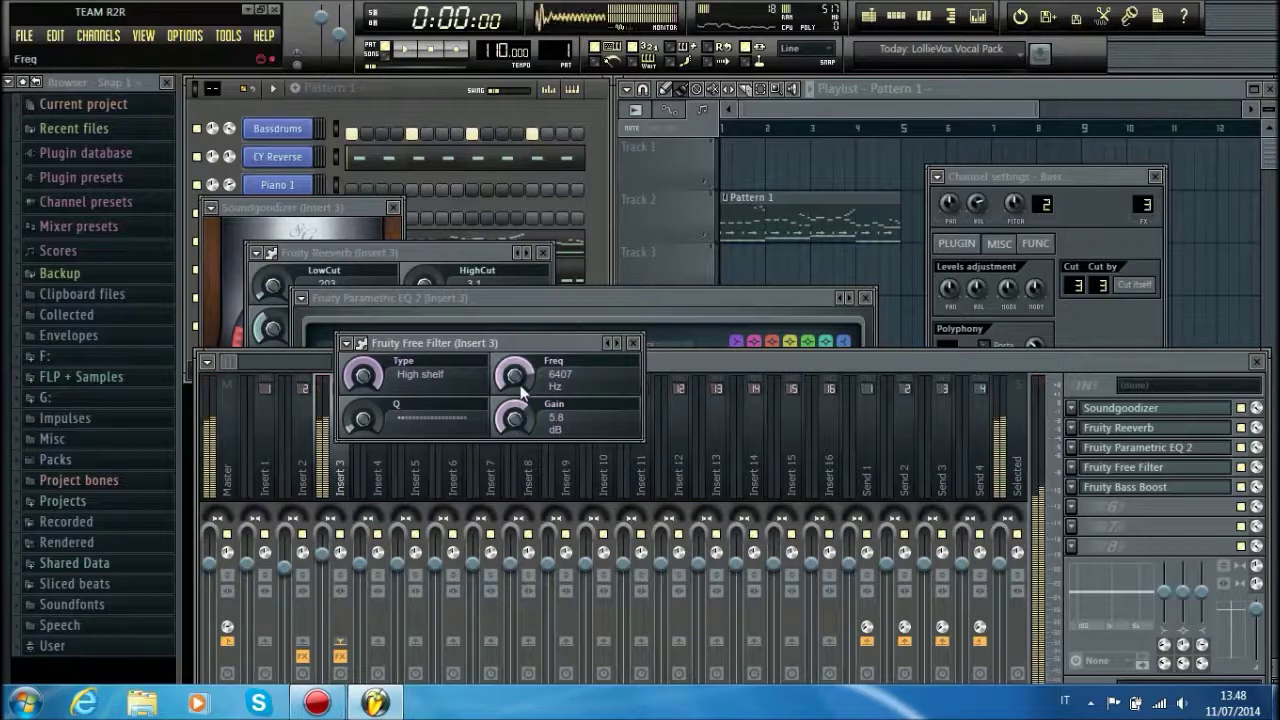
- Play the pattern and adjust Insert 3's Fruity Bass Boost, reducing its amount further and setting the frequency to 29 Hz
{"action": "left_click", "coordinate": [1122, 500]}
{"action": "left_click", "coordinate": [1120, 490]}
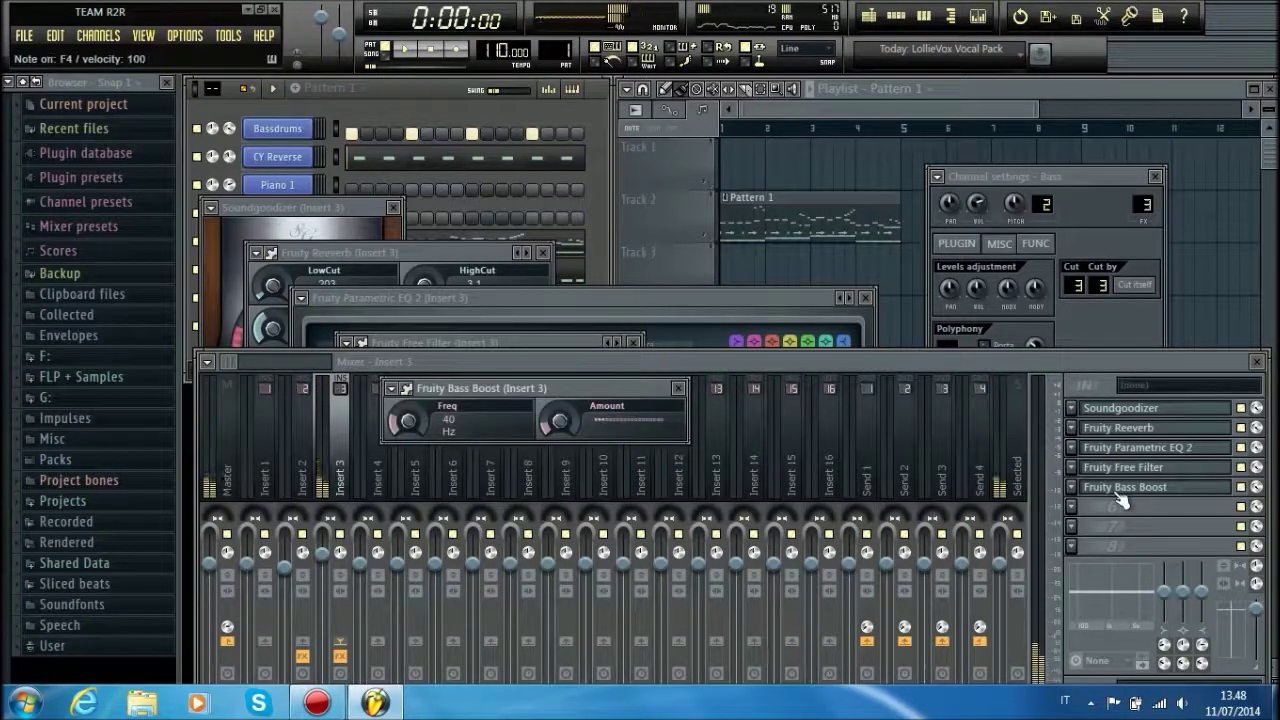
{"action": "key", "text": "space"}
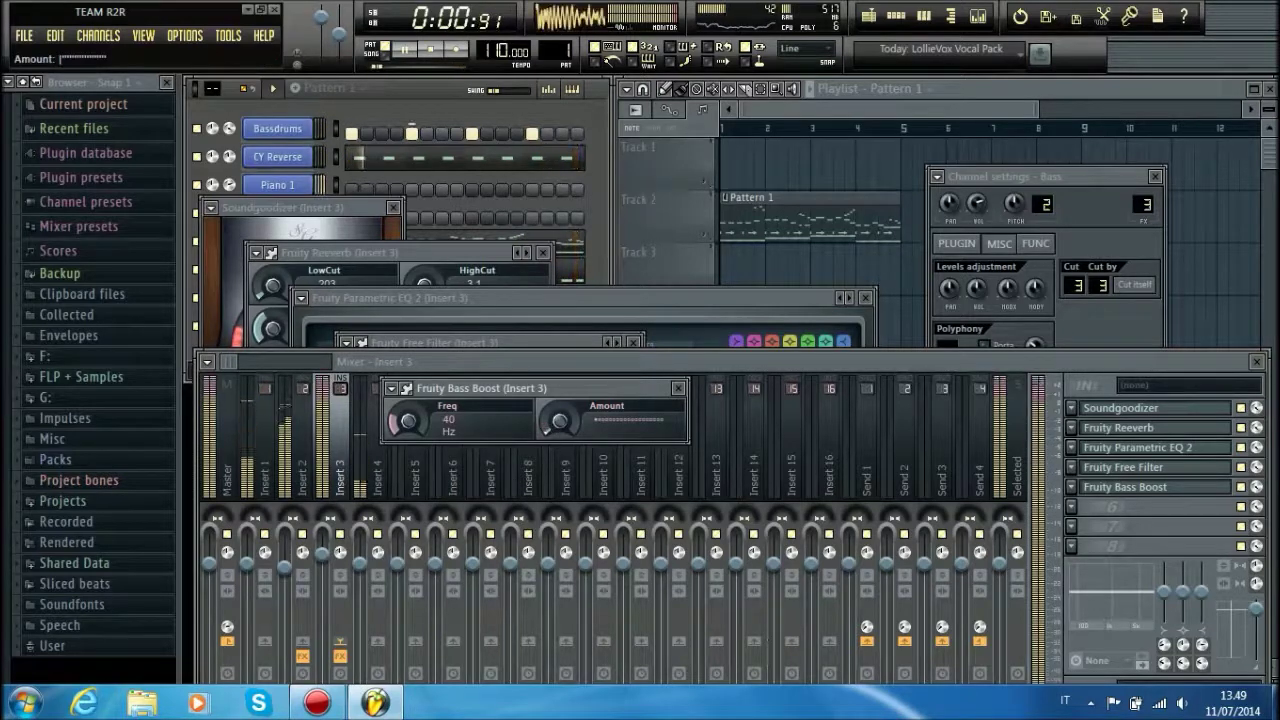
{"action": "left_click_drag", "start_coordinate": [423, 421], "coordinate": [405, 428]}
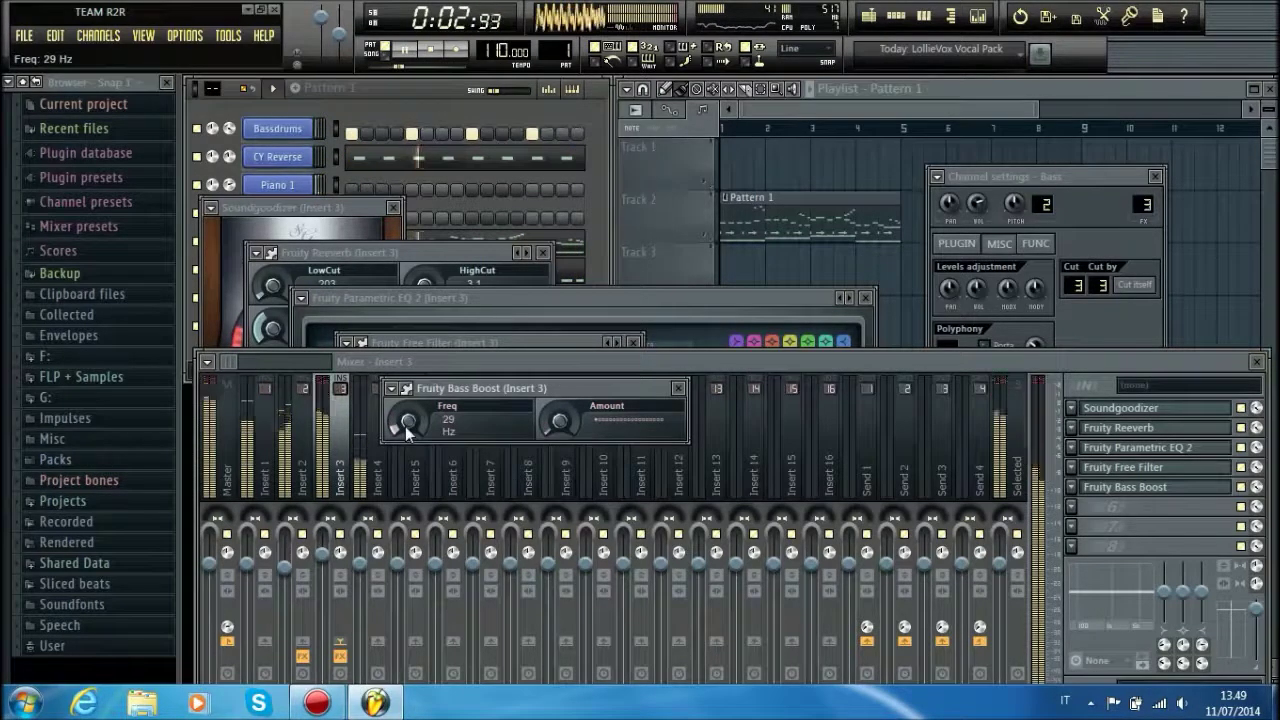
- Delete the short extra E4 note in bar 4 of the Bass part in the piano roll
{"action": "left_click", "coordinate": [304, 478]}
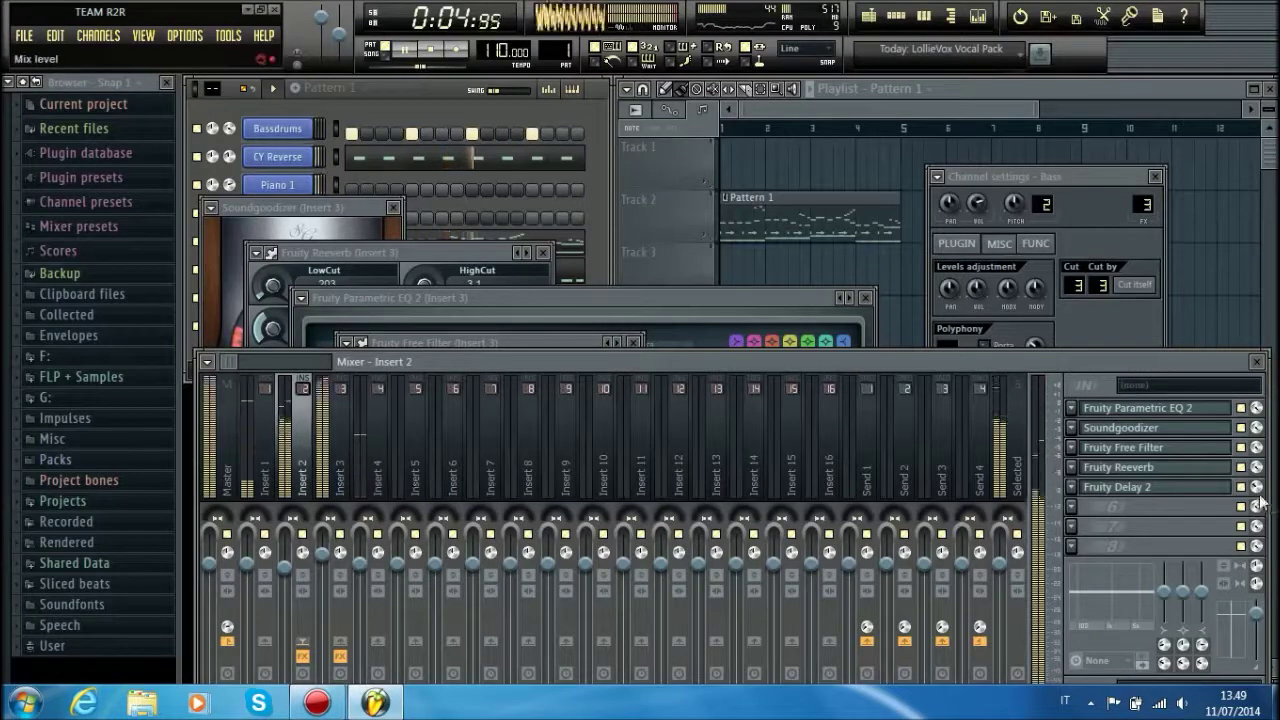
{"action": "left_click", "coordinate": [594, 180]}
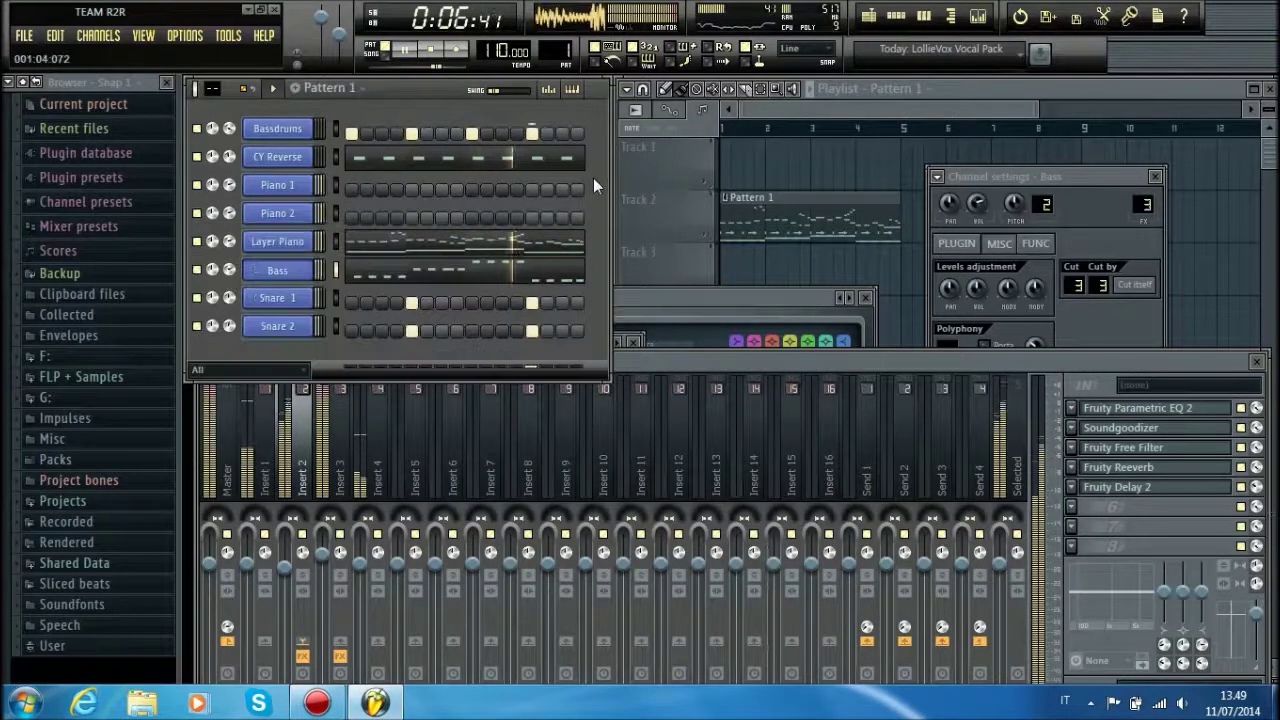
{"action": "left_click", "coordinate": [539, 272]}
{"action": "scroll", "coordinate": [524, 124], "scroll_direction": "down", "scroll_amount": 2}
{"action": "scroll", "coordinate": [524, 123], "scroll_direction": "down", "scroll_amount": 2}
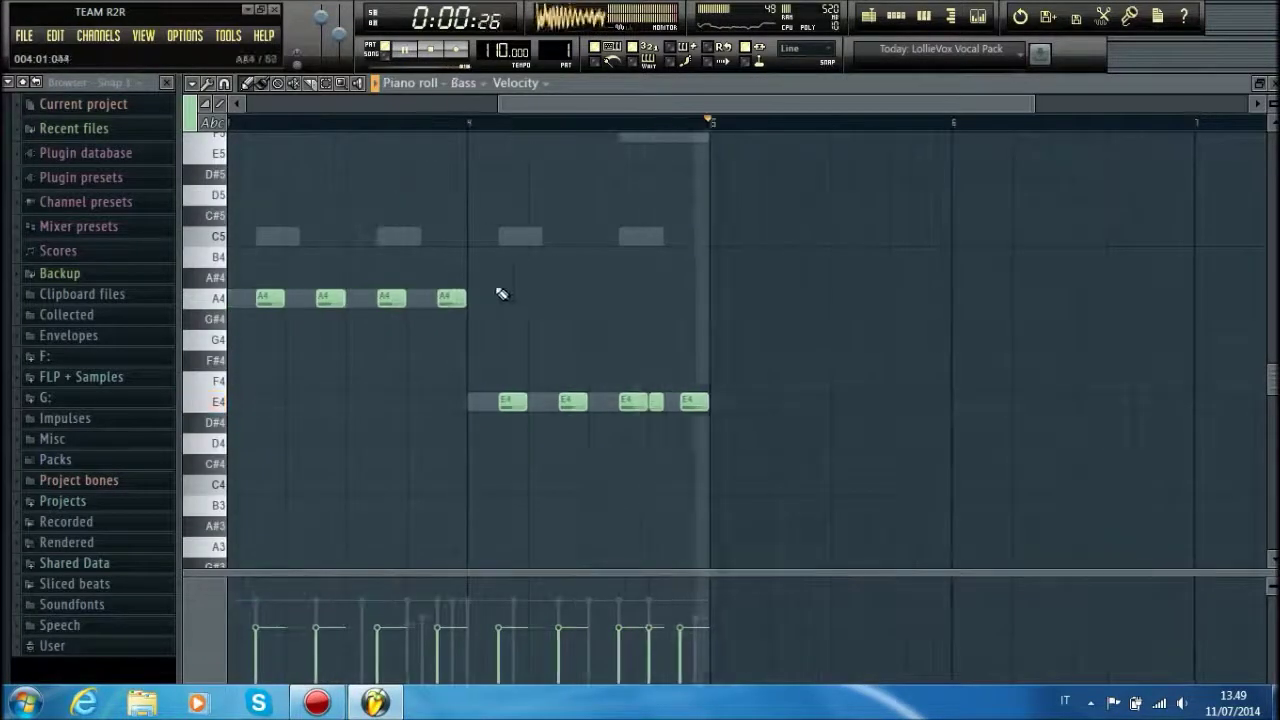
{"action": "left_click_drag", "start_coordinate": [556, 104], "coordinate": [350, 106]}
{"action": "key", "text": "space"}
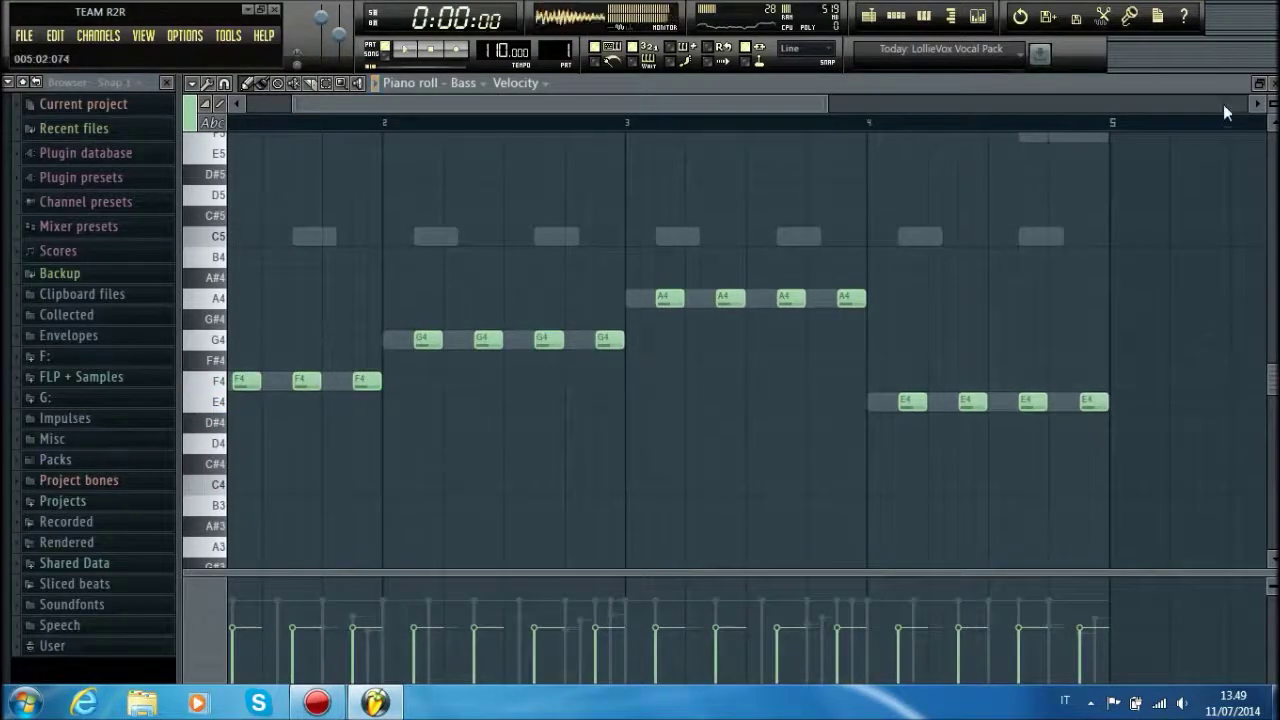
{"action": "left_click", "coordinate": [1270, 83]}
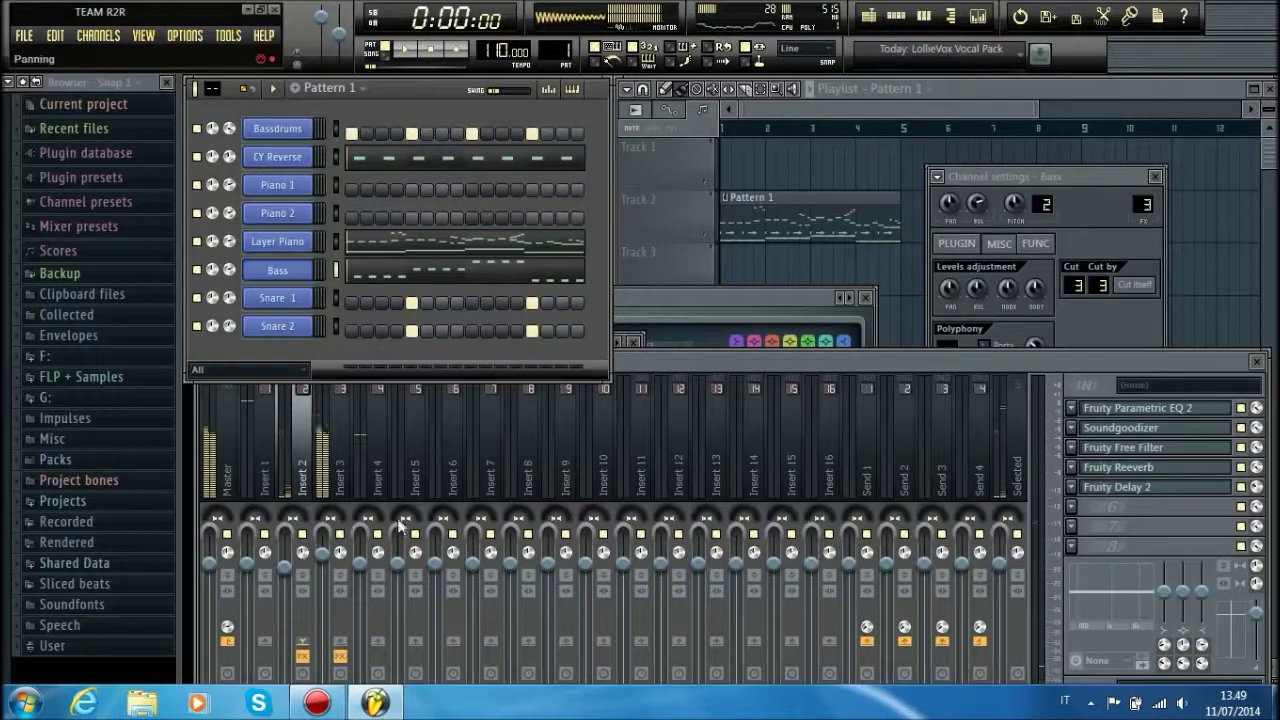
- Lower Insert 3's volume to about 101% (0.3 dB) during playback and bring the Pattern 1 channel list to the front
{"action": "left_click", "coordinate": [335, 558]}
{"action": "key", "text": "space"}
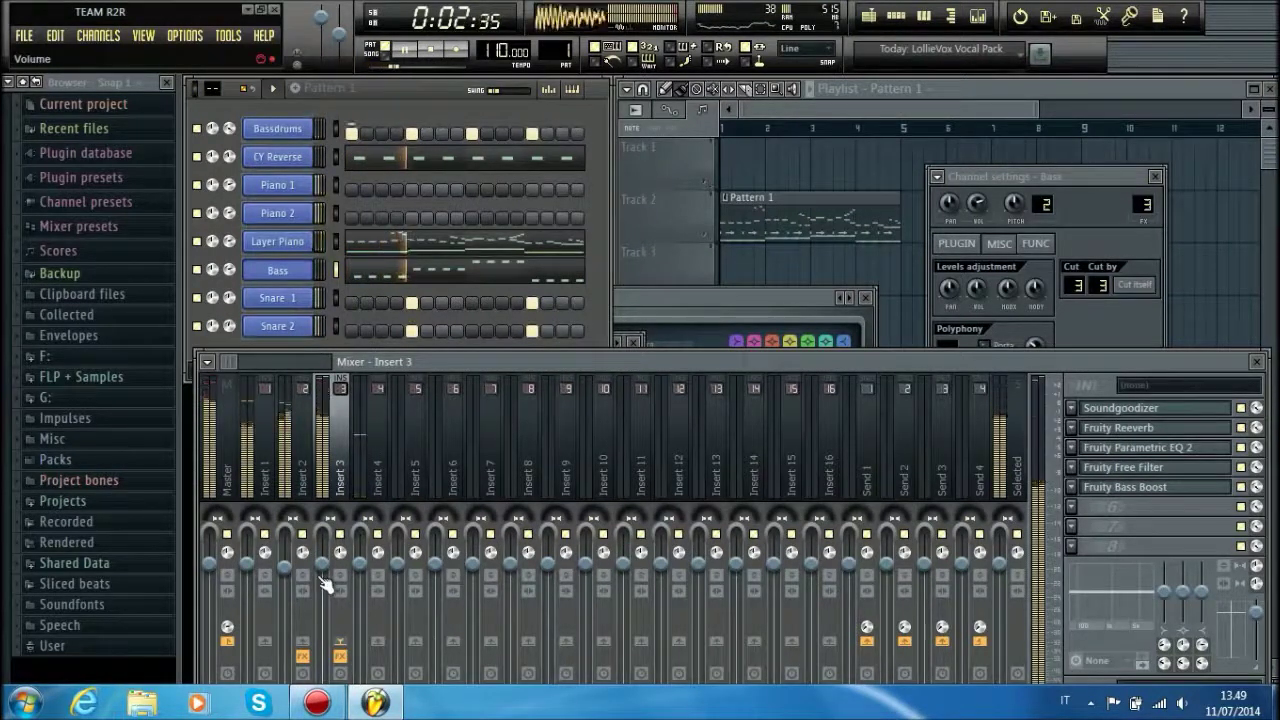
{"action": "left_click_drag", "start_coordinate": [319, 572], "coordinate": [319, 564]}
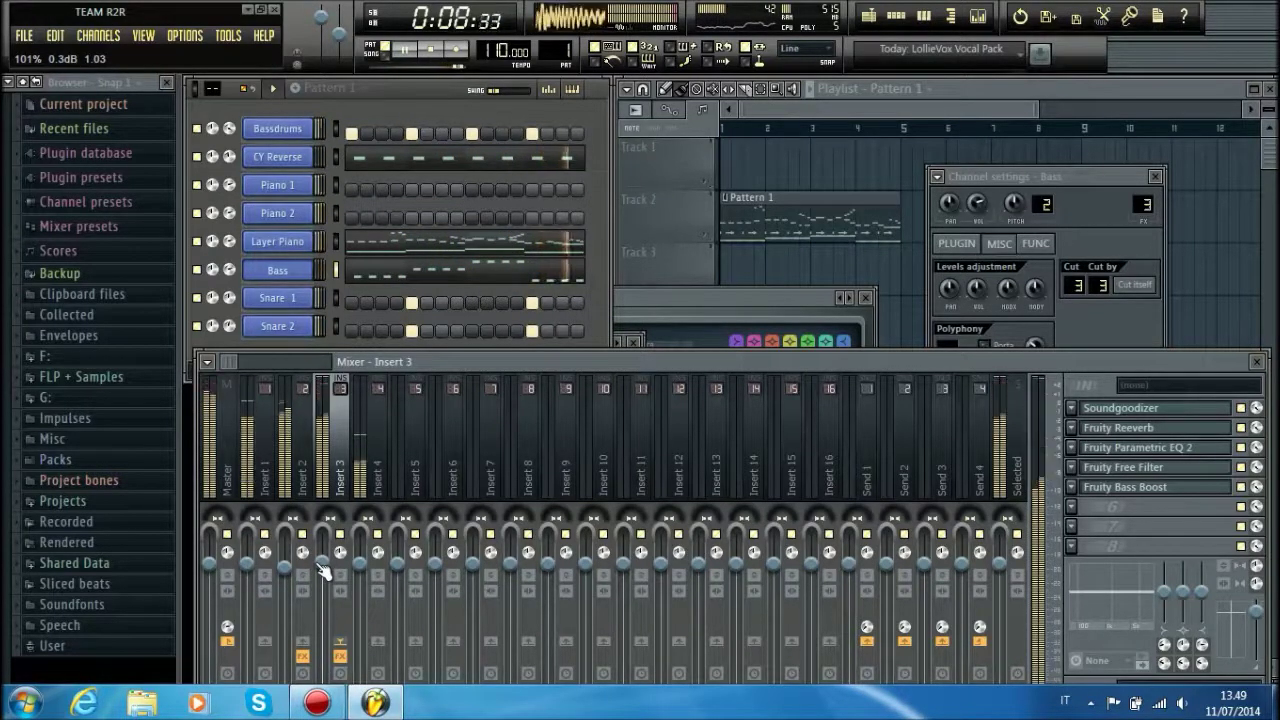
{"action": "left_click", "coordinate": [574, 113]}
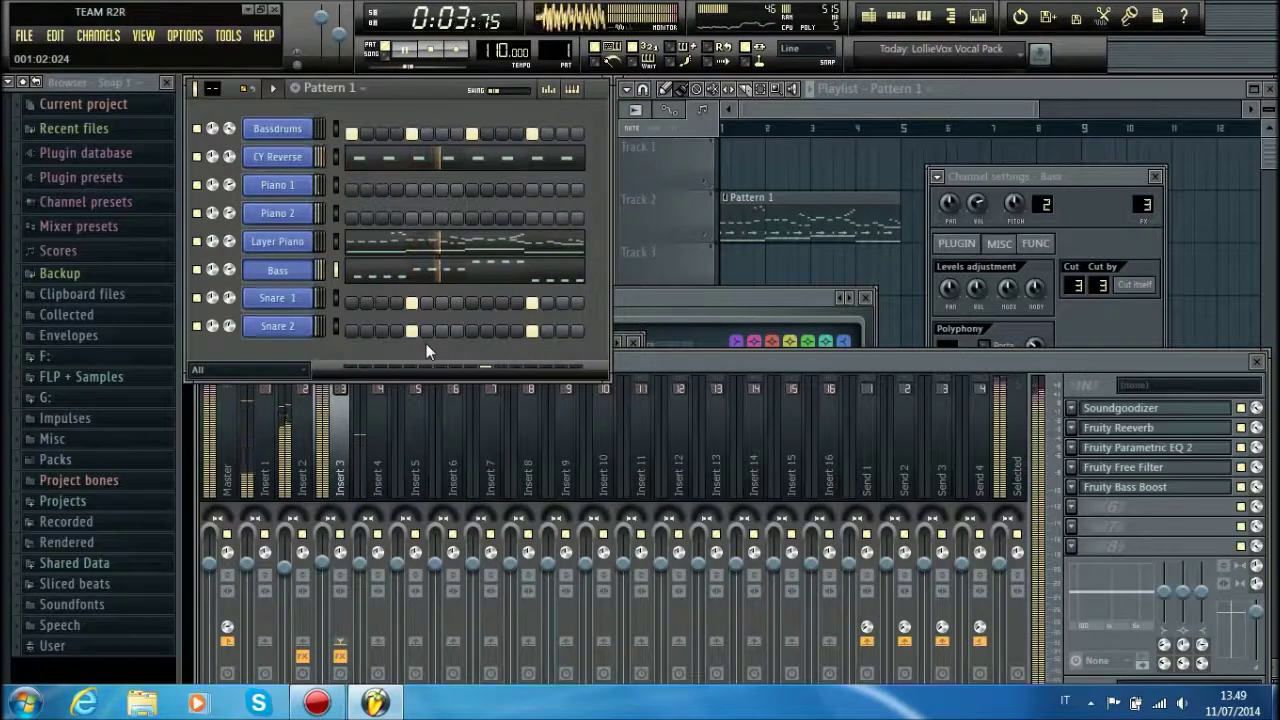